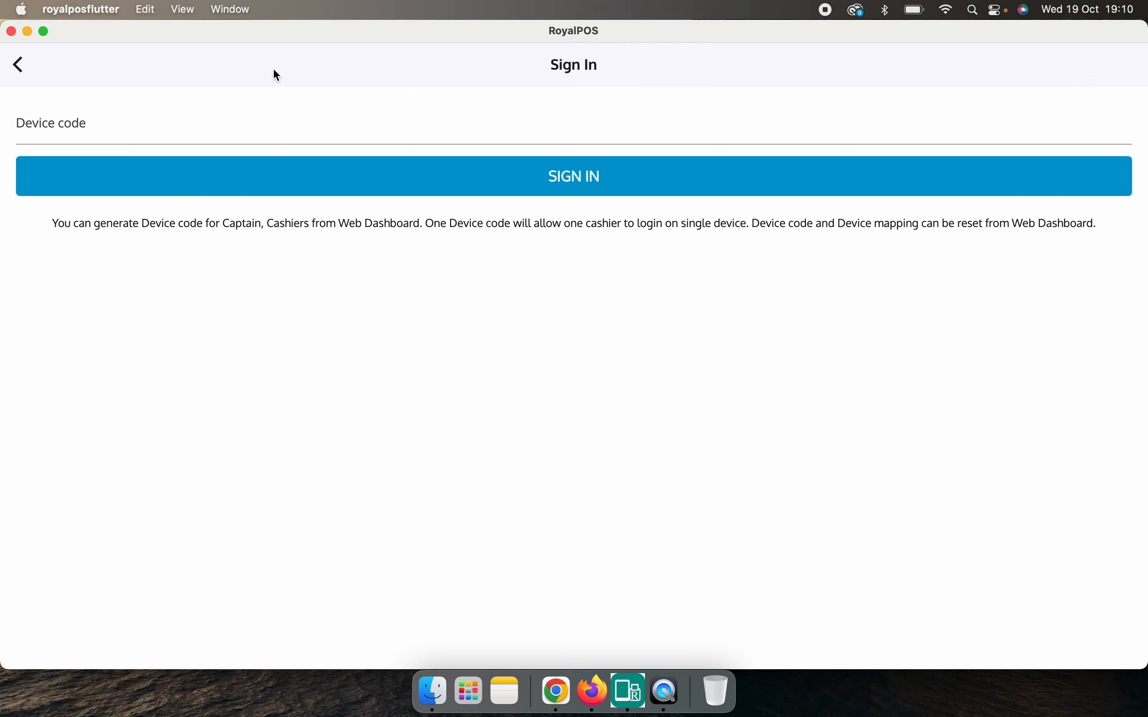
Sign in through the outlet login instead of the device code.
{"action": "left_click", "coordinate": [30, 84]}
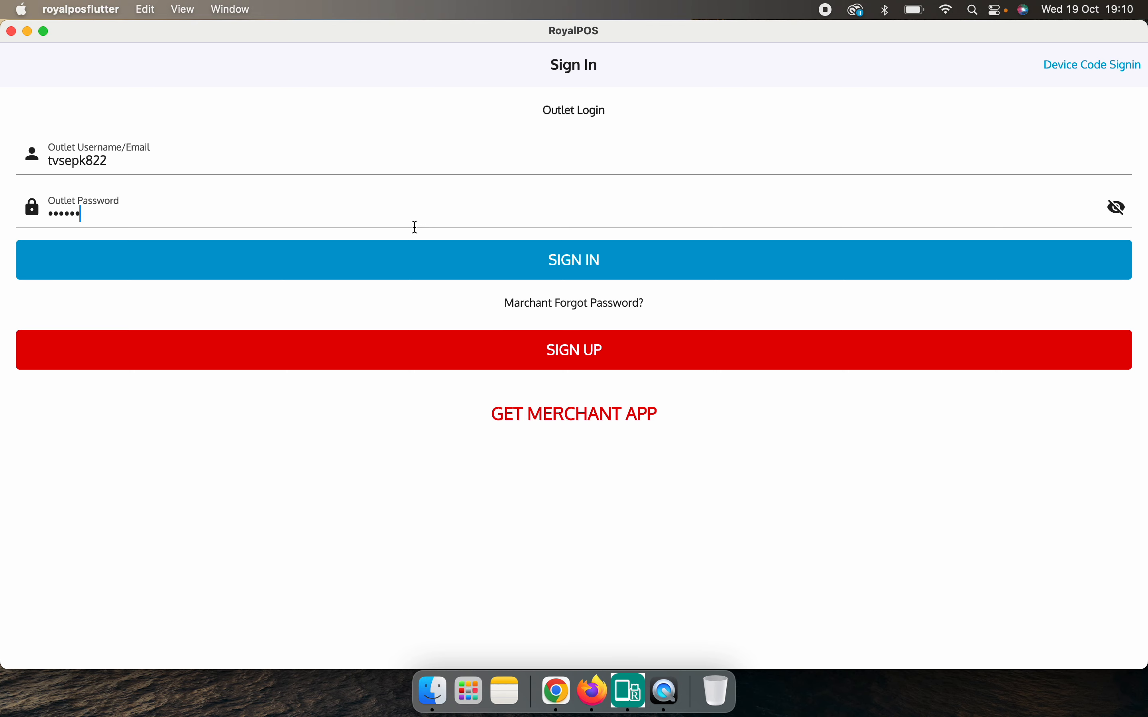
{"action": "left_click", "coordinate": [568, 261]}
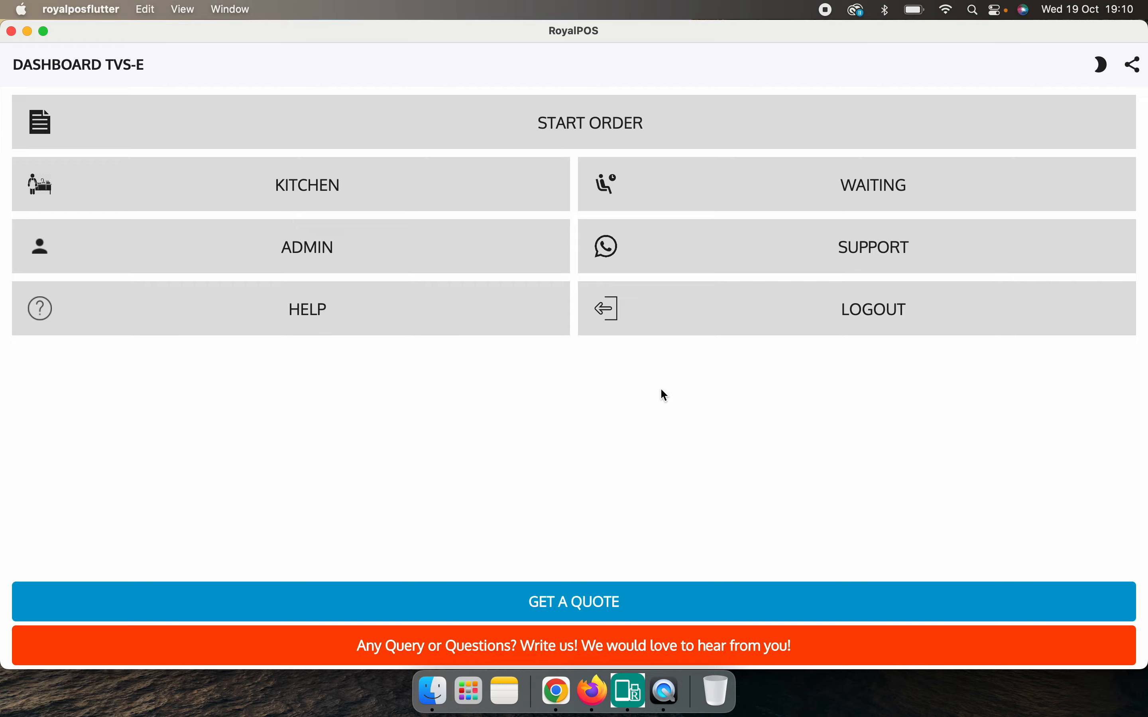
Go to the admin Item Master's categories and view the form for adding a new category without saving.
{"action": "left_click", "coordinate": [312, 249]}
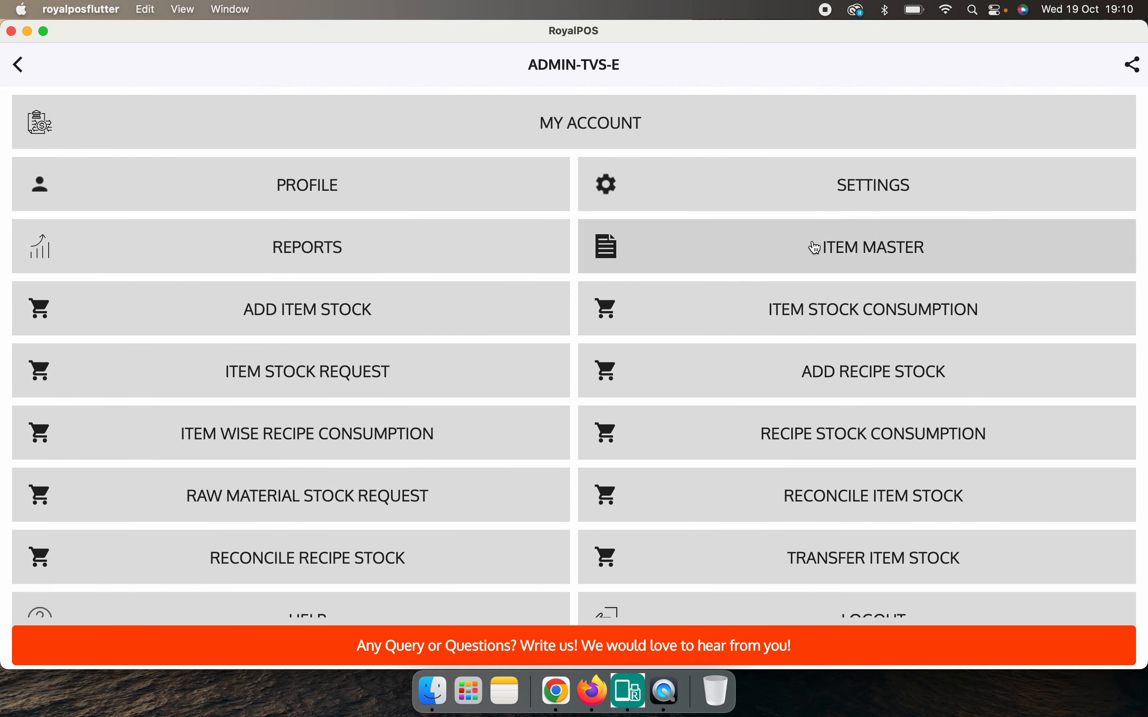
{"action": "left_click", "coordinate": [821, 247]}
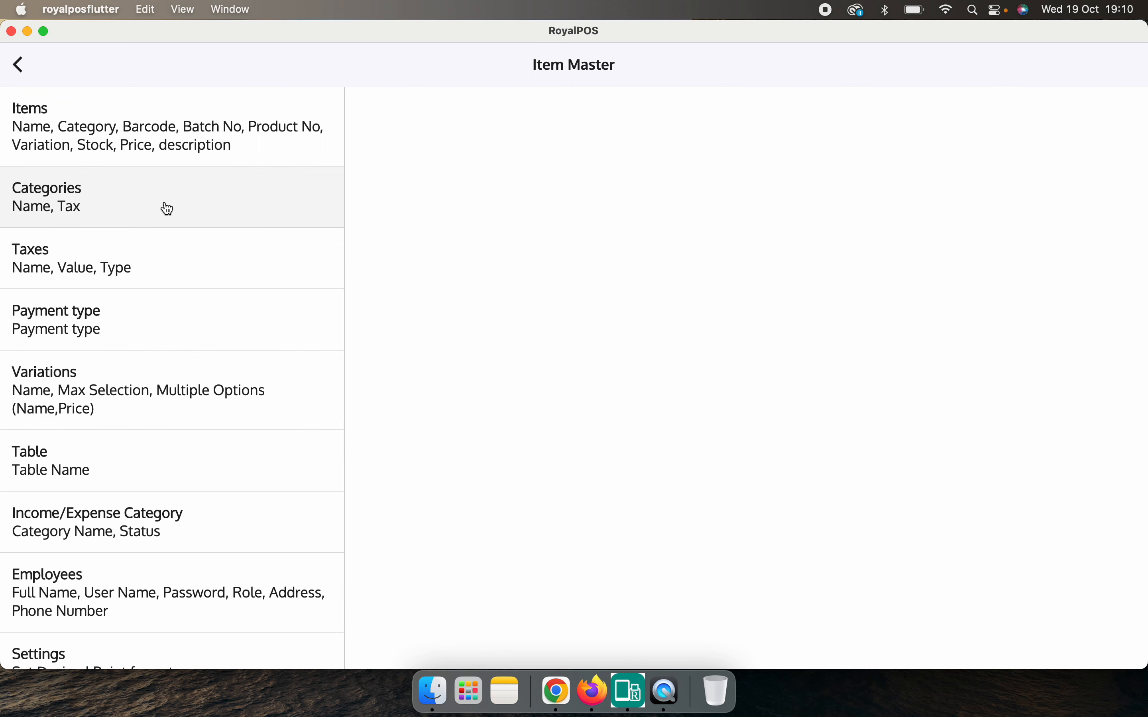
{"action": "left_click", "coordinate": [239, 210]}
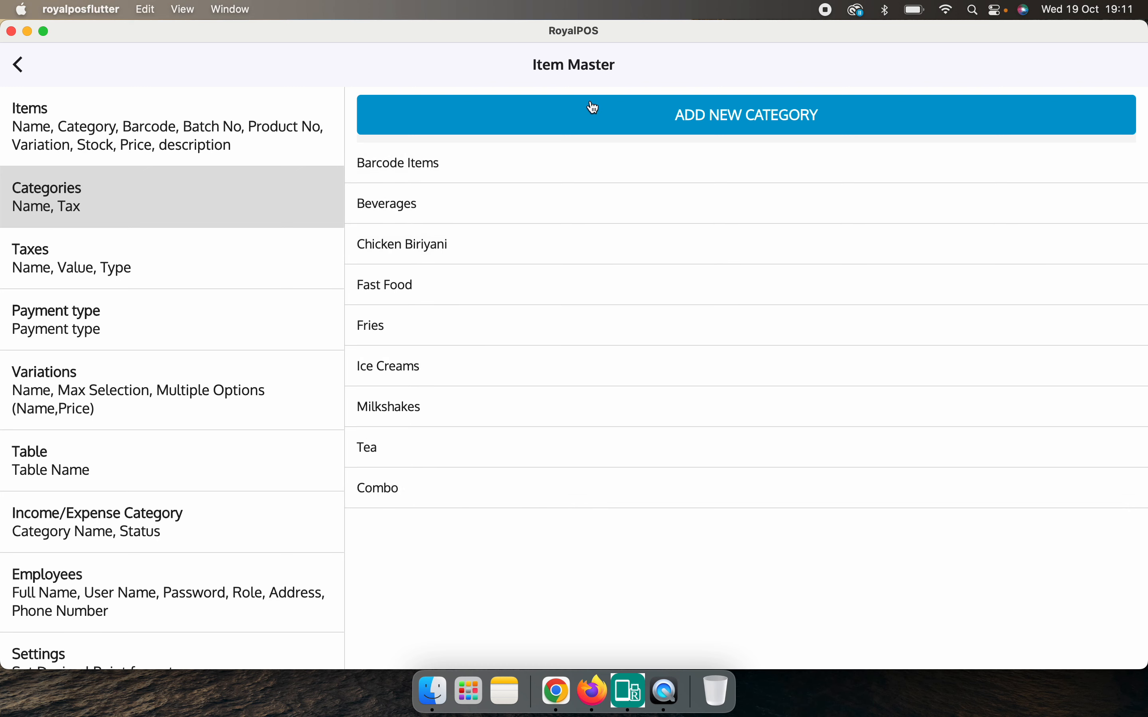
{"action": "left_click", "coordinate": [684, 119]}
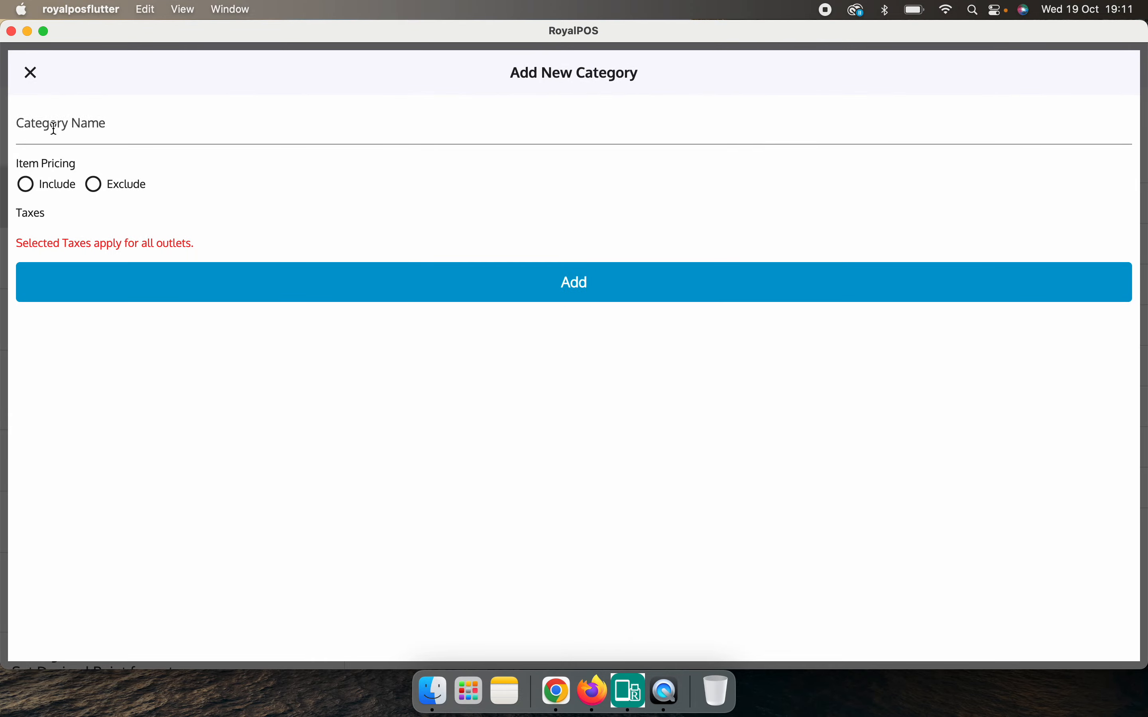
{"action": "left_click", "coordinate": [30, 77]}
{"action": "left_click", "coordinate": [75, 287]}
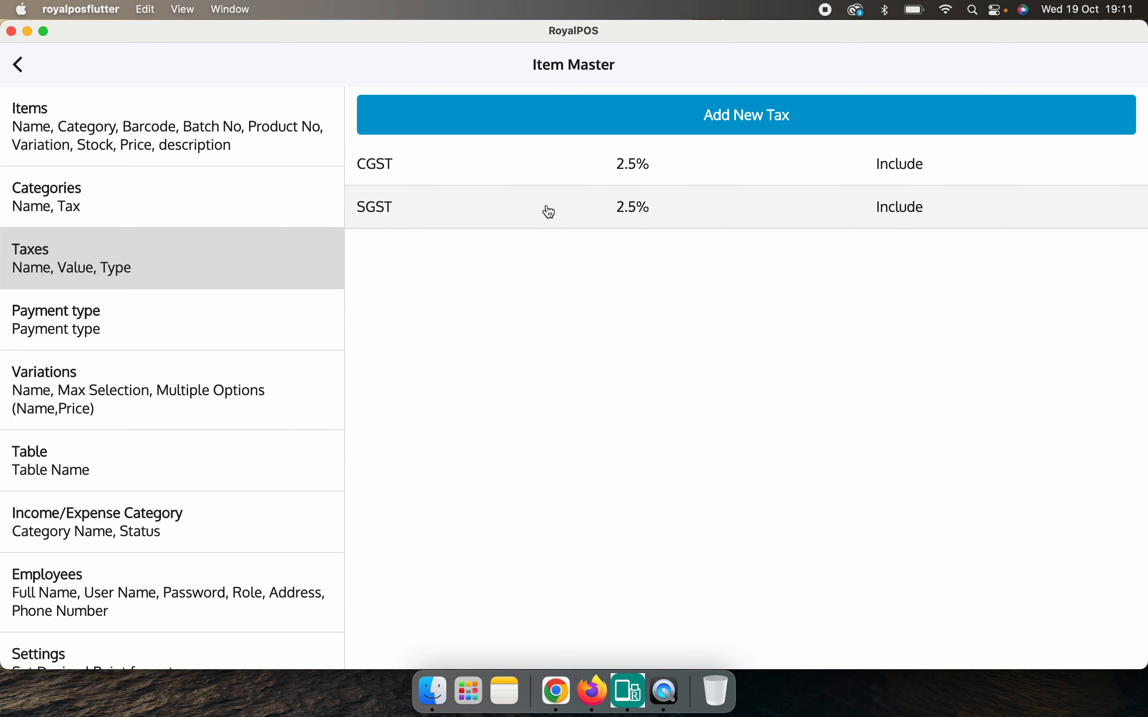
{"action": "left_click", "coordinate": [708, 115]}
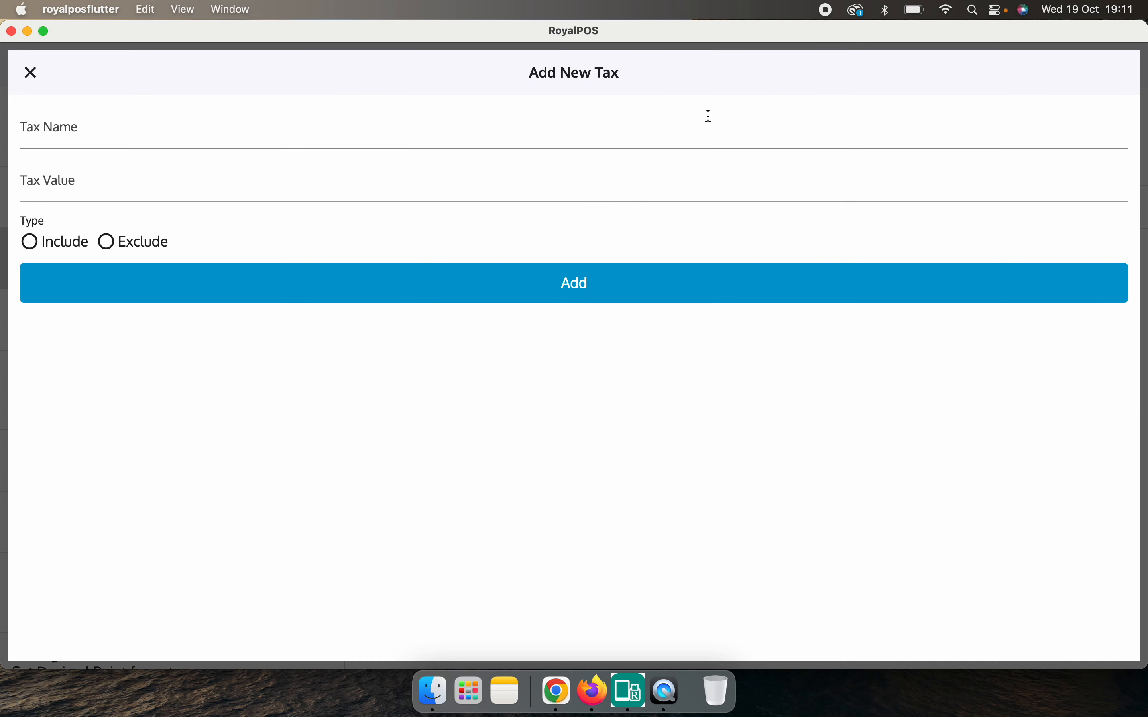
{"action": "left_click", "coordinate": [120, 133]}
{"action": "left_click", "coordinate": [98, 171]}
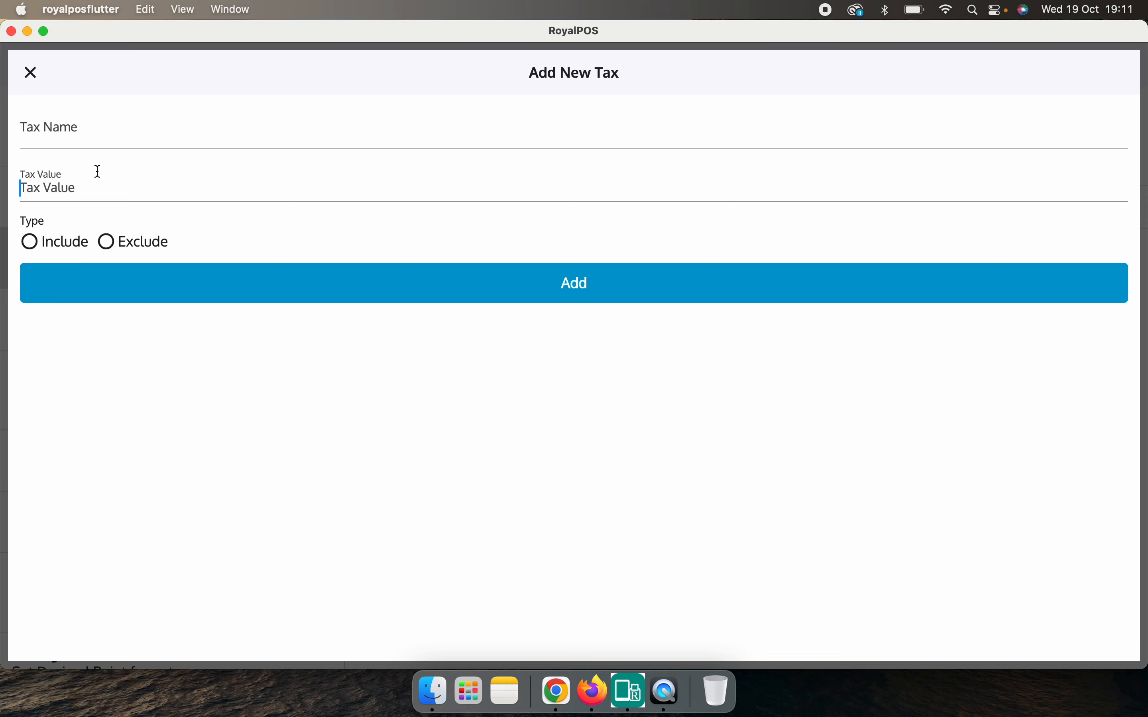
{"action": "type", "text": "7"}
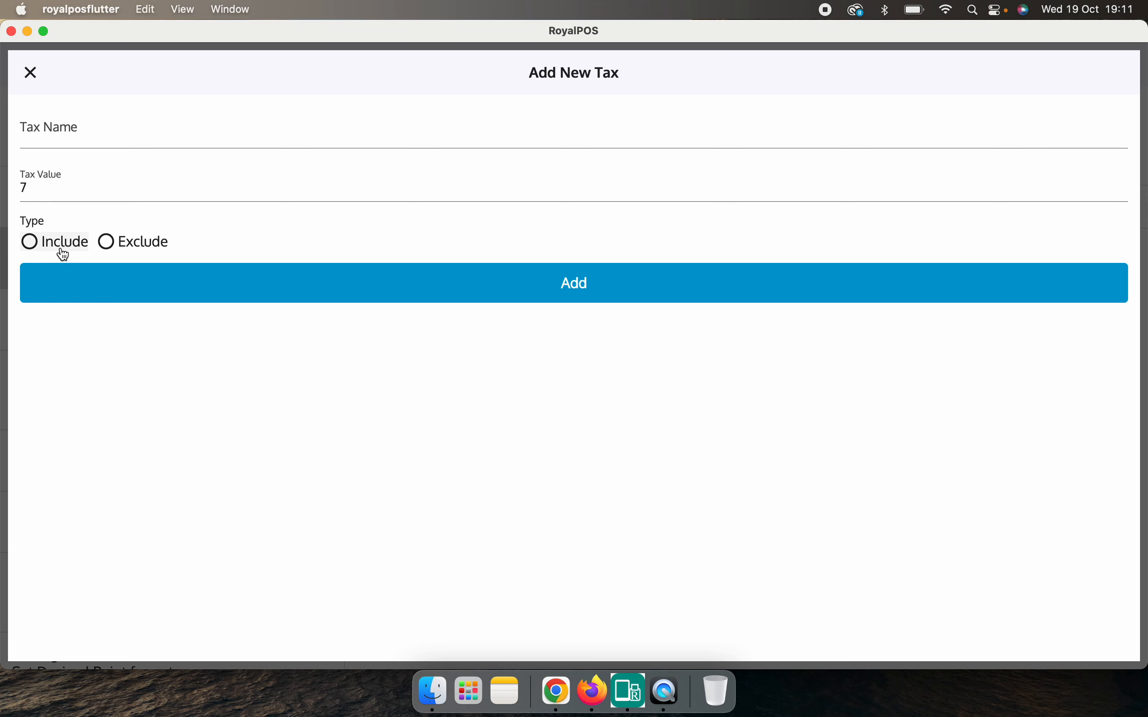
{"action": "left_click", "coordinate": [119, 246]}
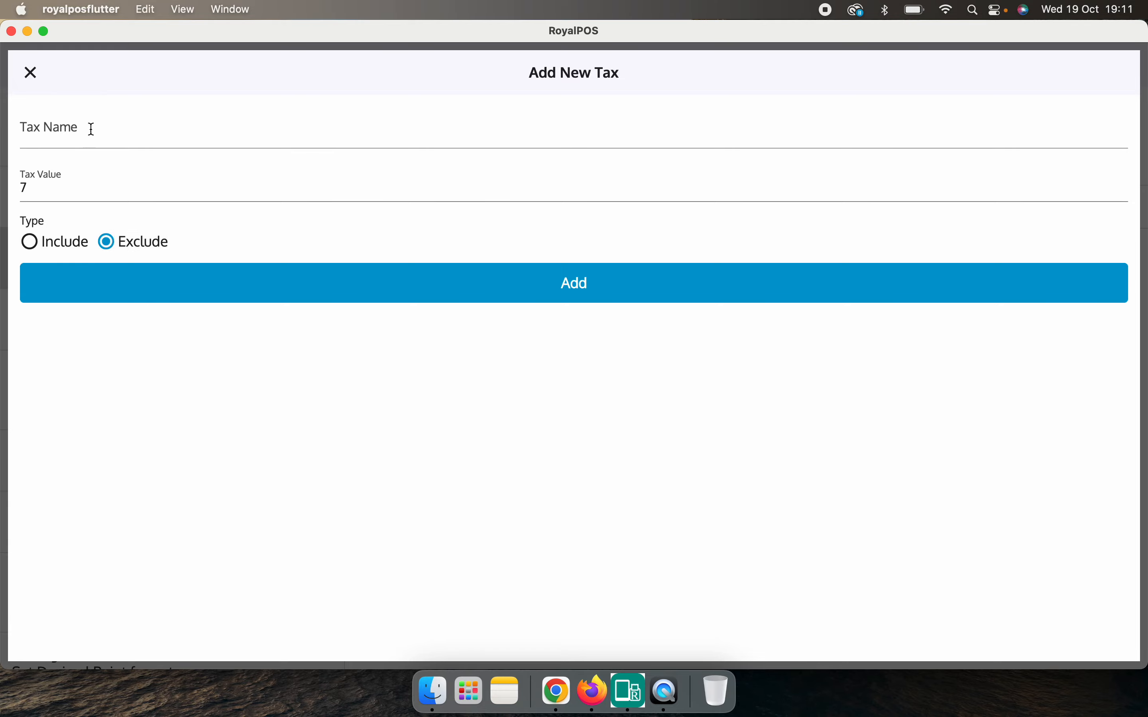
{"action": "left_click", "coordinate": [49, 91]}
Examine the item pricing and tax settings of the Barcode Items category, and close it without changes.
{"action": "left_click", "coordinate": [71, 207]}
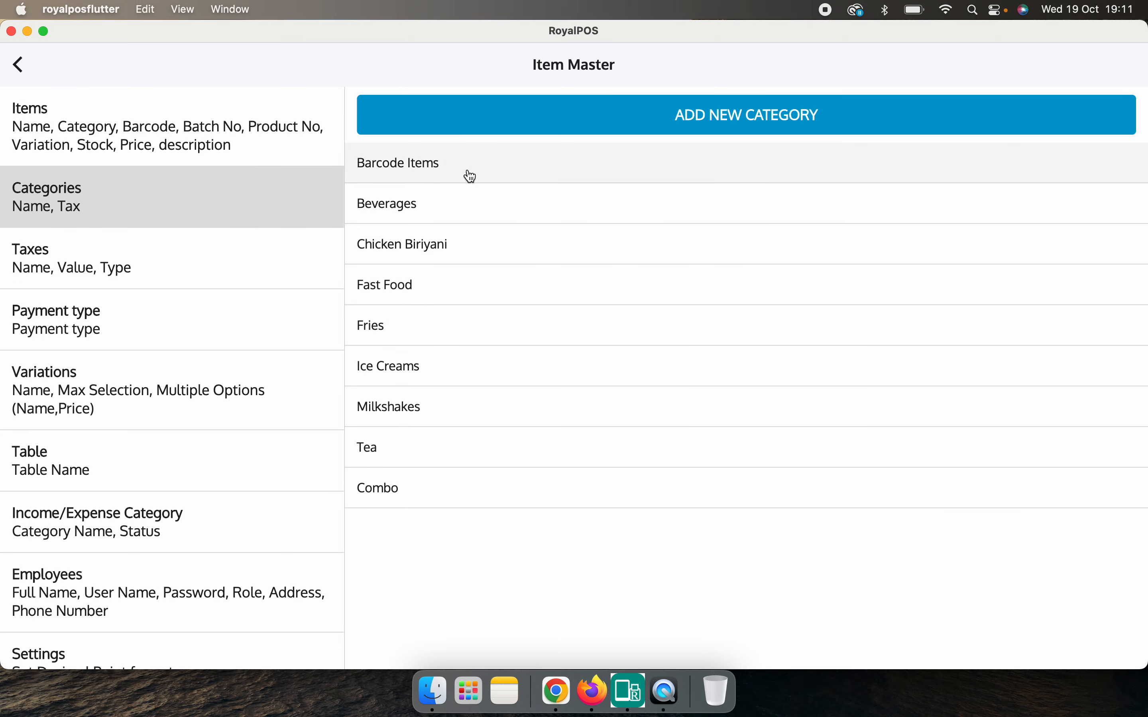
{"action": "left_click", "coordinate": [469, 173]}
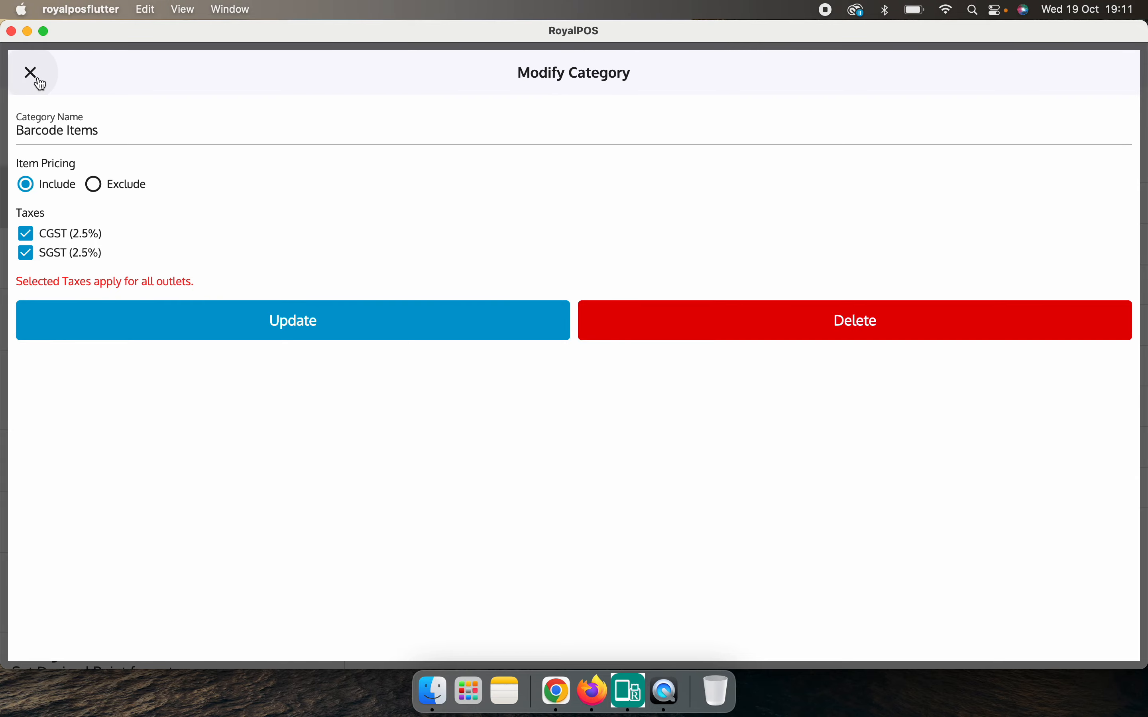
{"action": "left_click", "coordinate": [40, 81]}
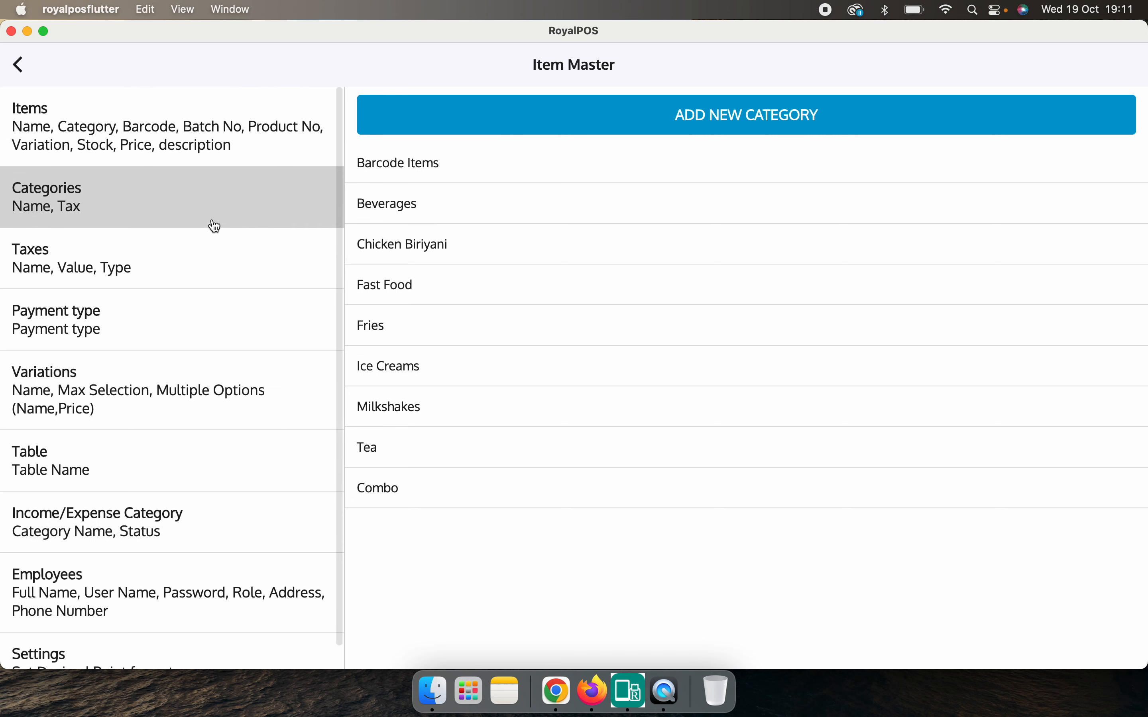
View the payment types and the variations in the Item Master, including the form for adding a new variation.
{"action": "left_click", "coordinate": [142, 327]}
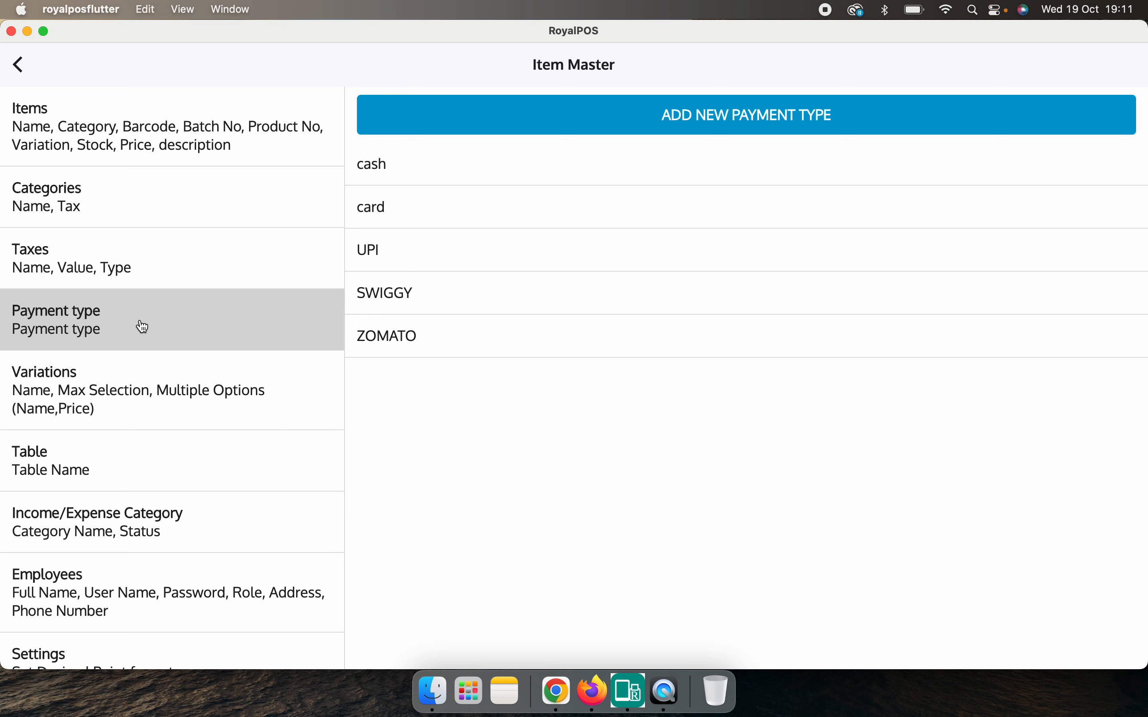
{"action": "left_click", "coordinate": [133, 384]}
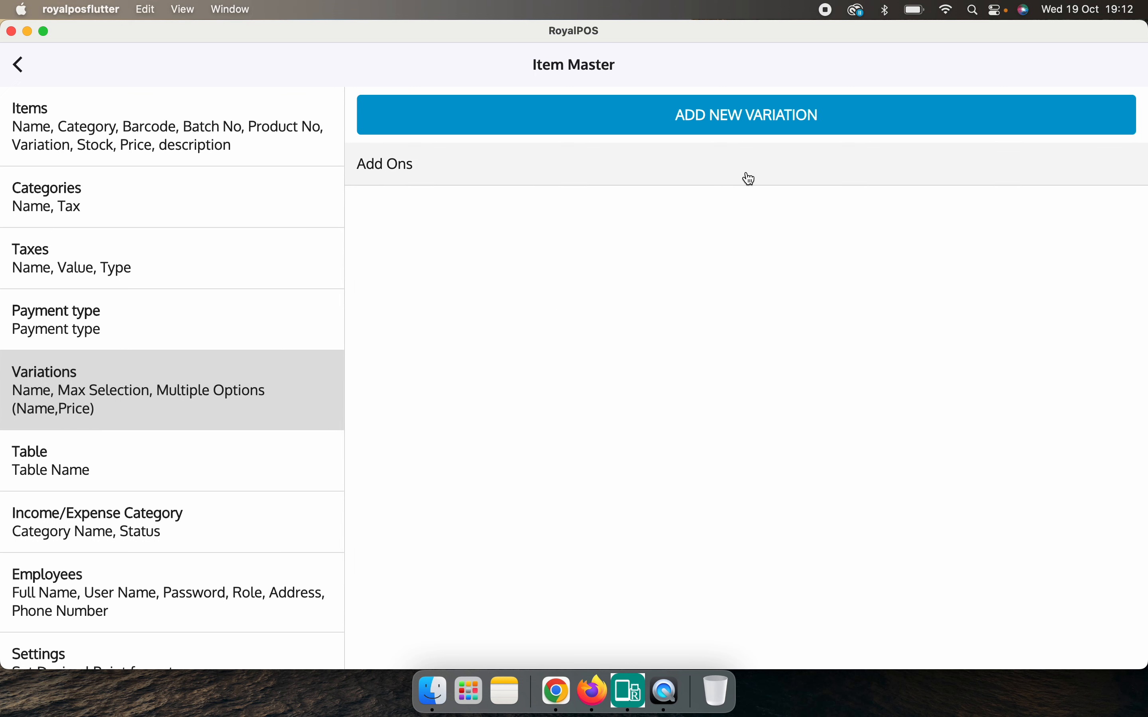
{"action": "left_click", "coordinate": [759, 114]}
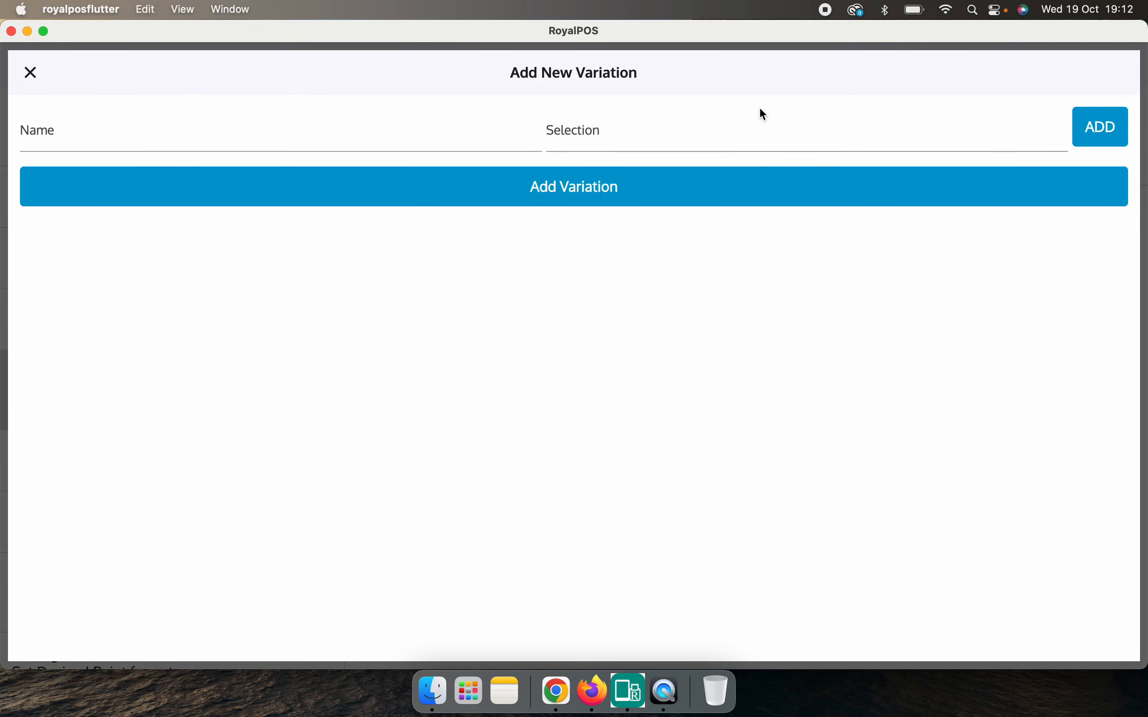
{"action": "left_click", "coordinate": [30, 72]}
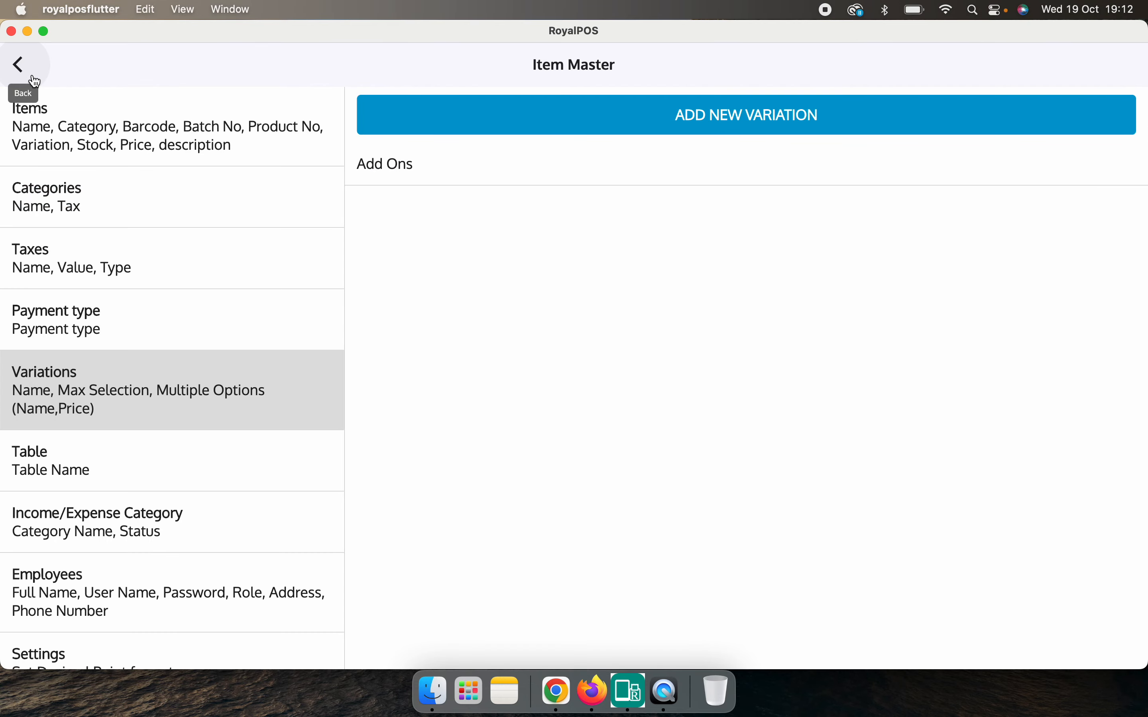
View the tables, income/expense categories and employees in the Item Master, and return to the admin page.
{"action": "left_click", "coordinate": [115, 453]}
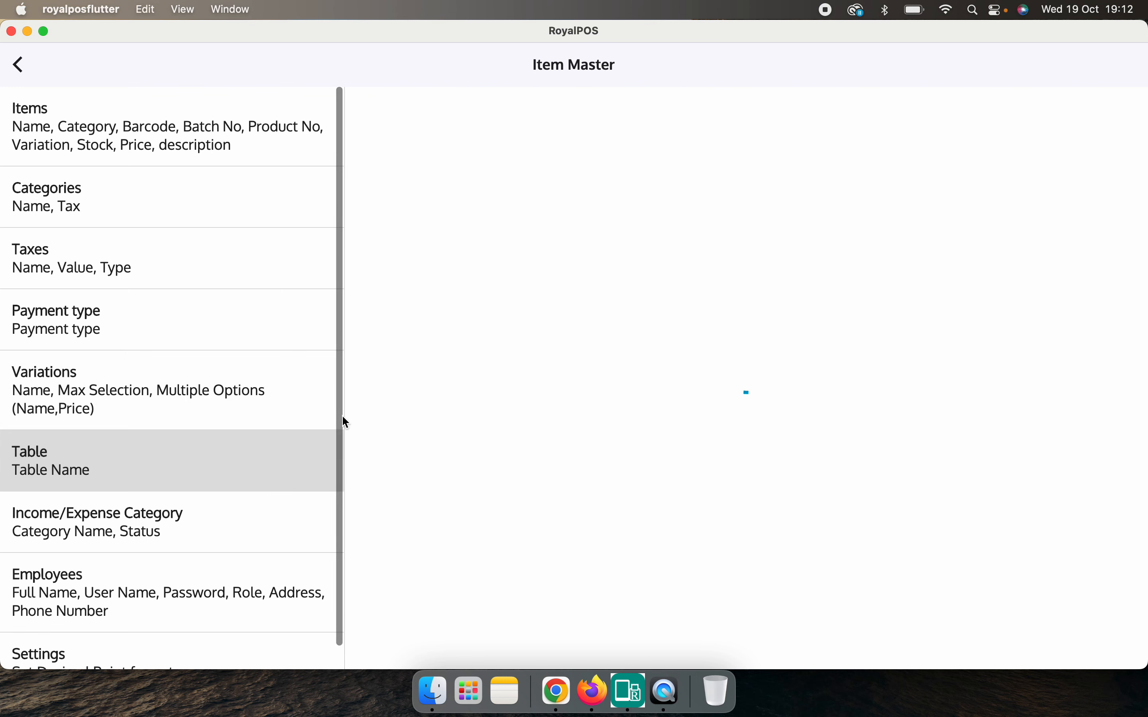
{"action": "left_click", "coordinate": [237, 536]}
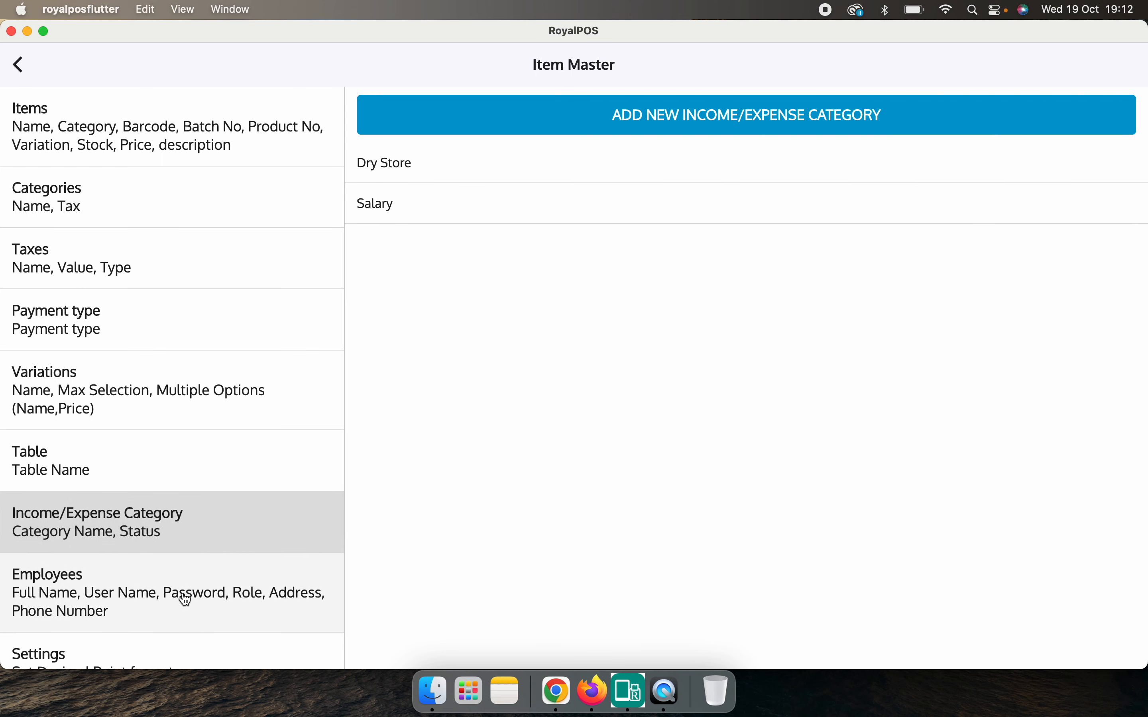
{"action": "left_click", "coordinate": [215, 594]}
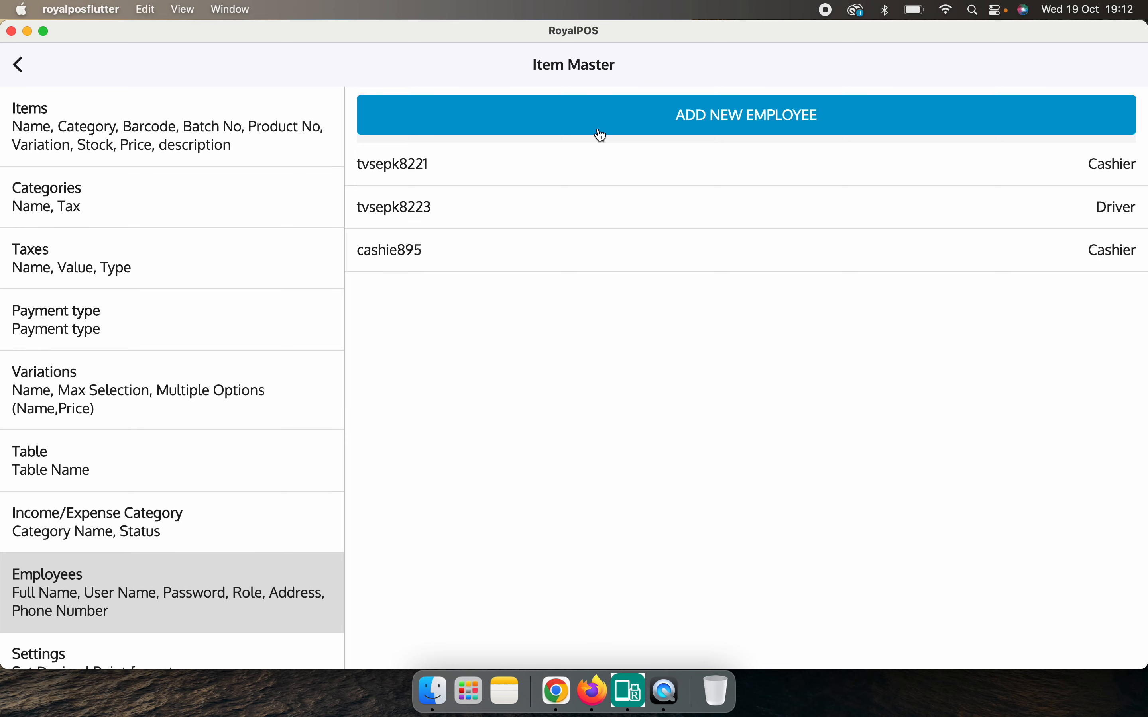
{"action": "left_click", "coordinate": [24, 71]}
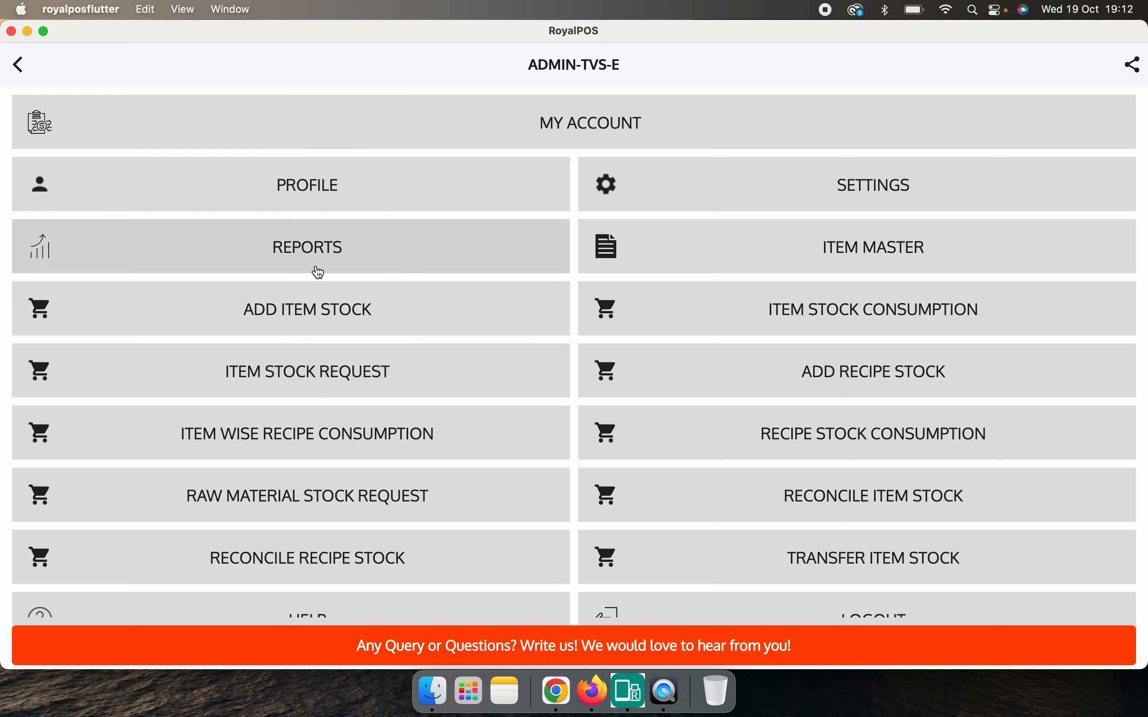
Run the Sales Summary report for 1 October 2022 through 19 October 2022.
{"action": "left_click", "coordinate": [315, 269]}
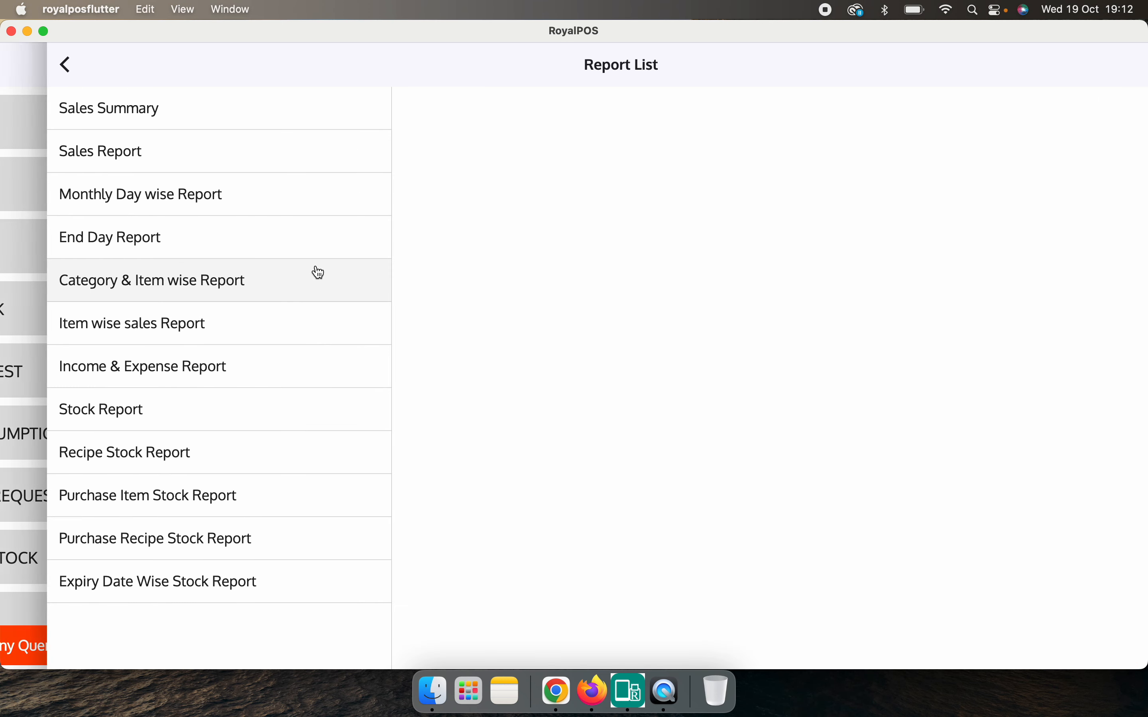
{"action": "left_click", "coordinate": [147, 103]}
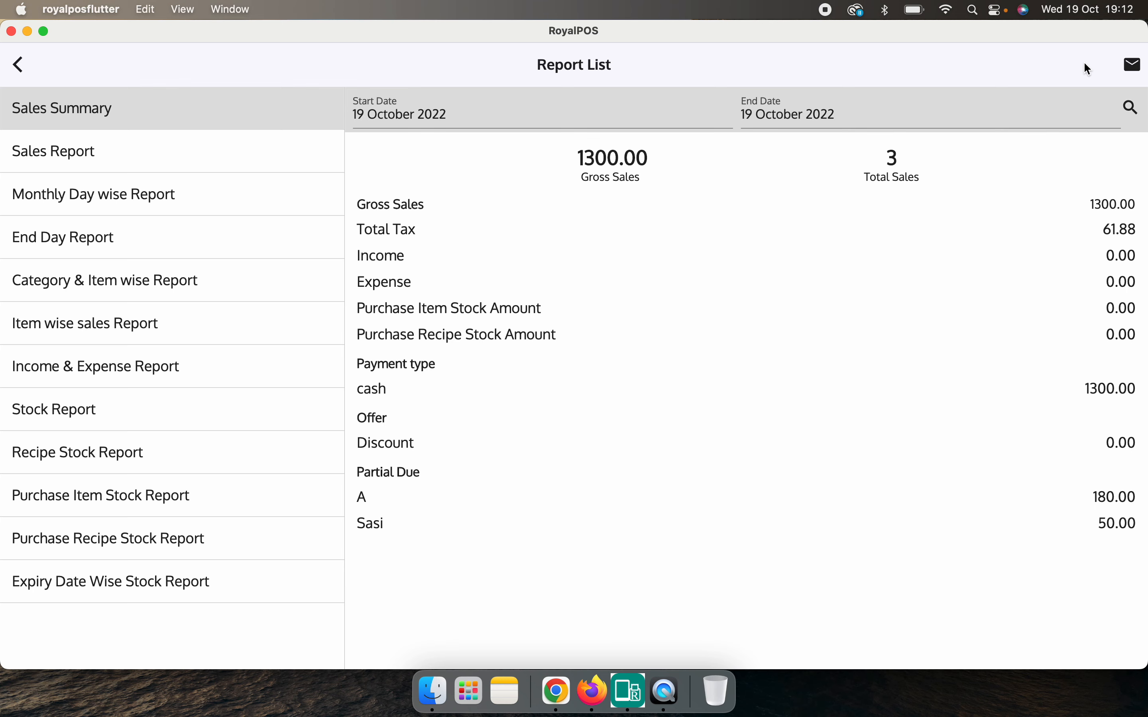
{"action": "left_click", "coordinate": [489, 127]}
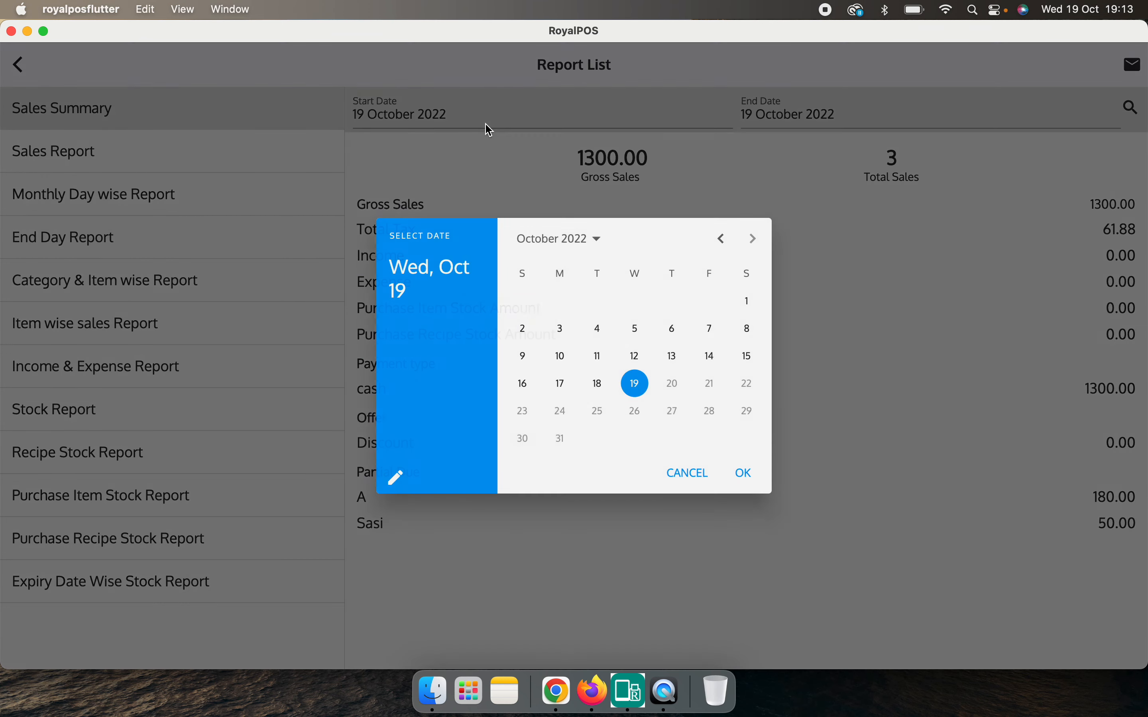
{"action": "left_click", "coordinate": [745, 303]}
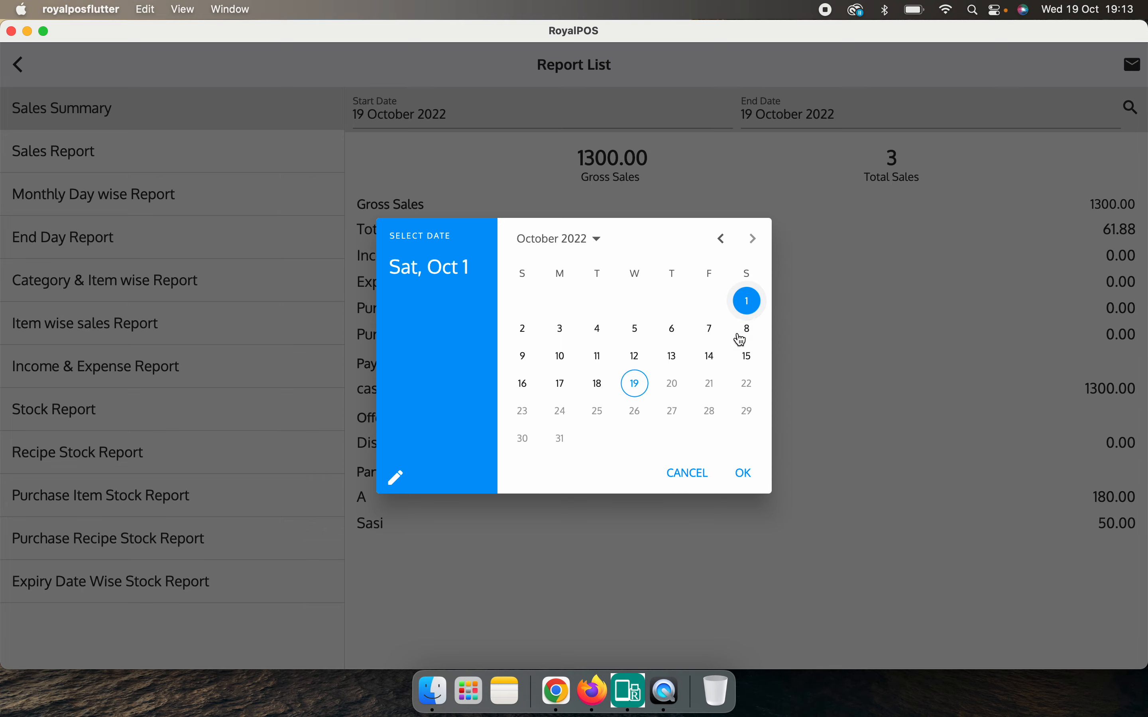
{"action": "left_click", "coordinate": [742, 473]}
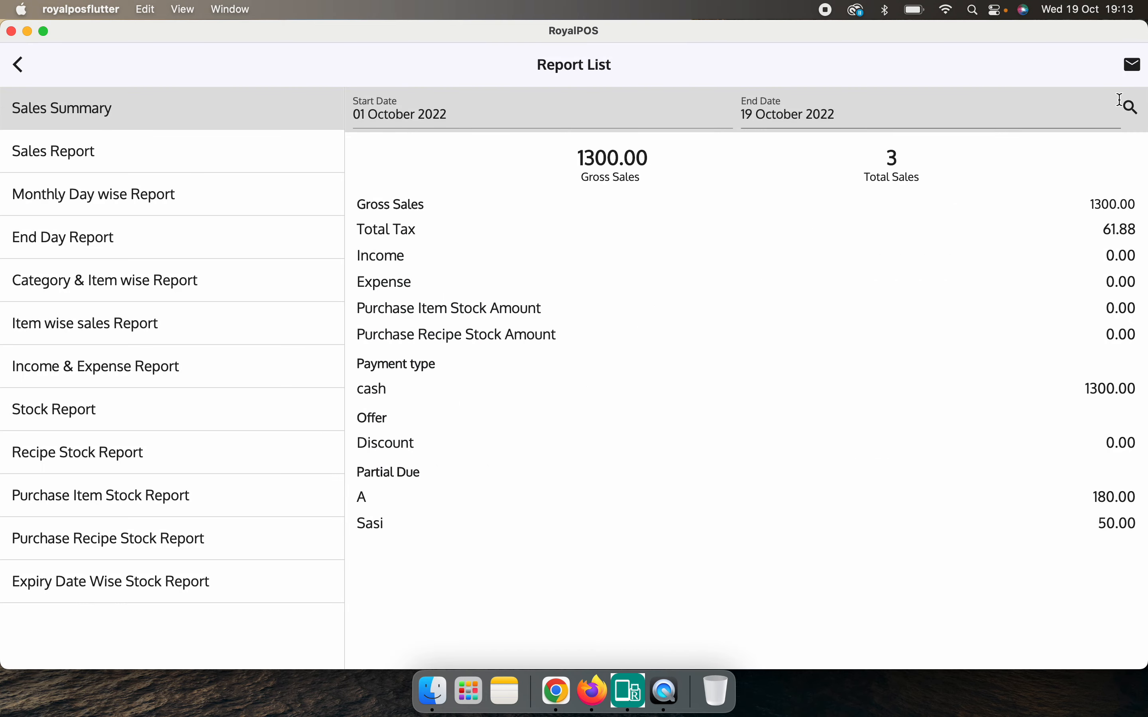
{"action": "left_click", "coordinate": [1131, 107]}
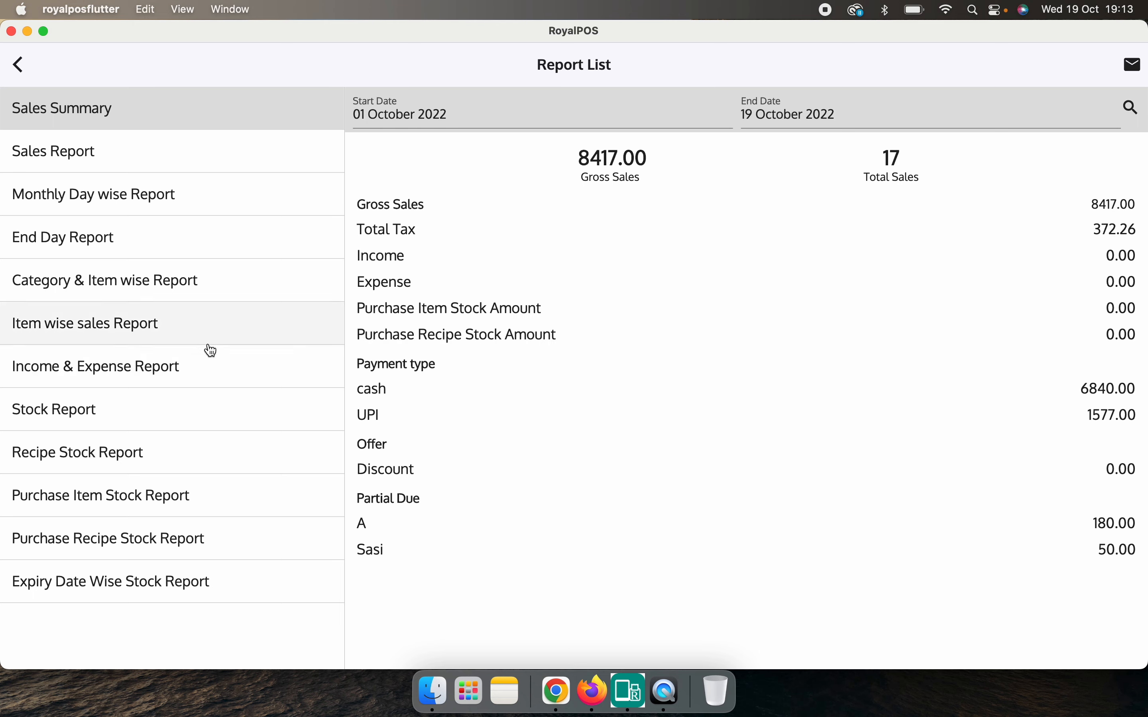
View the Sales Report and the Category & Item wise Report, including its option for sending by email.
{"action": "left_click", "coordinate": [132, 169]}
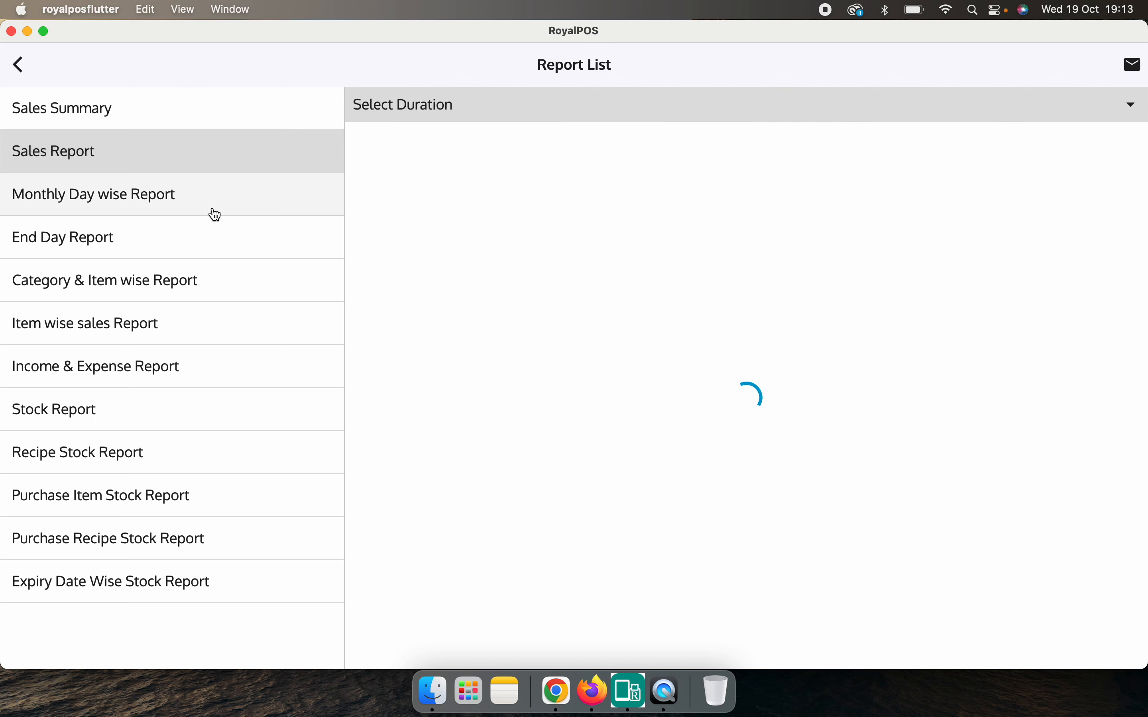
{"action": "left_click", "coordinate": [94, 284]}
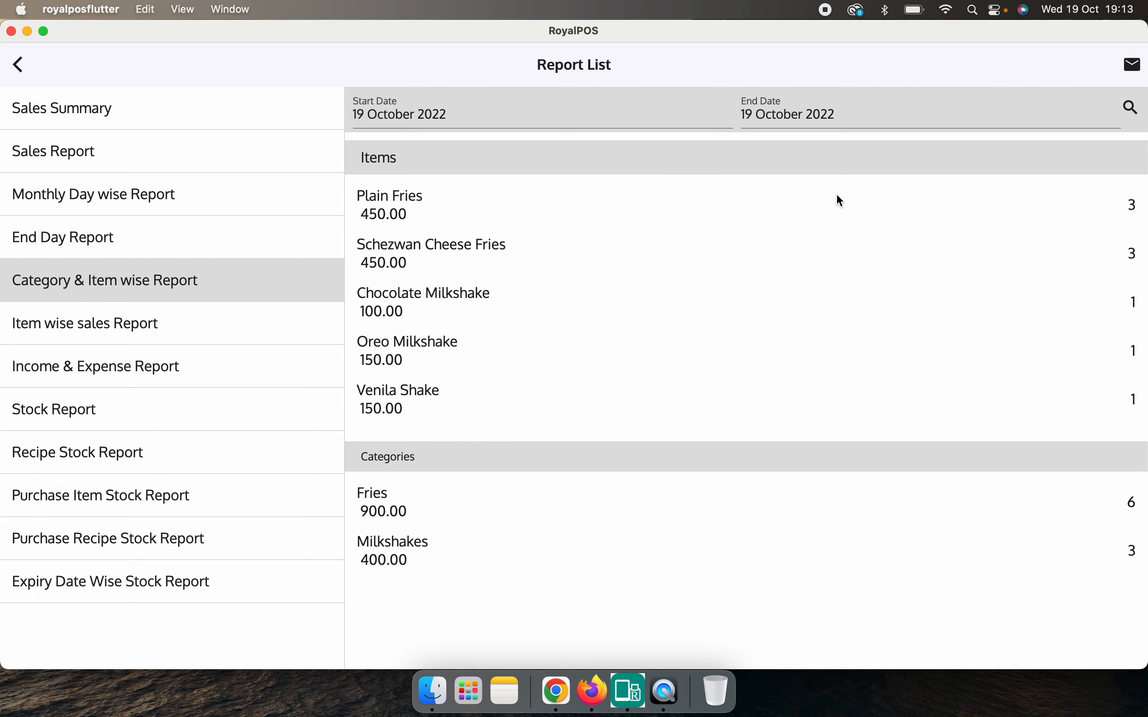
{"action": "left_click", "coordinate": [1134, 64]}
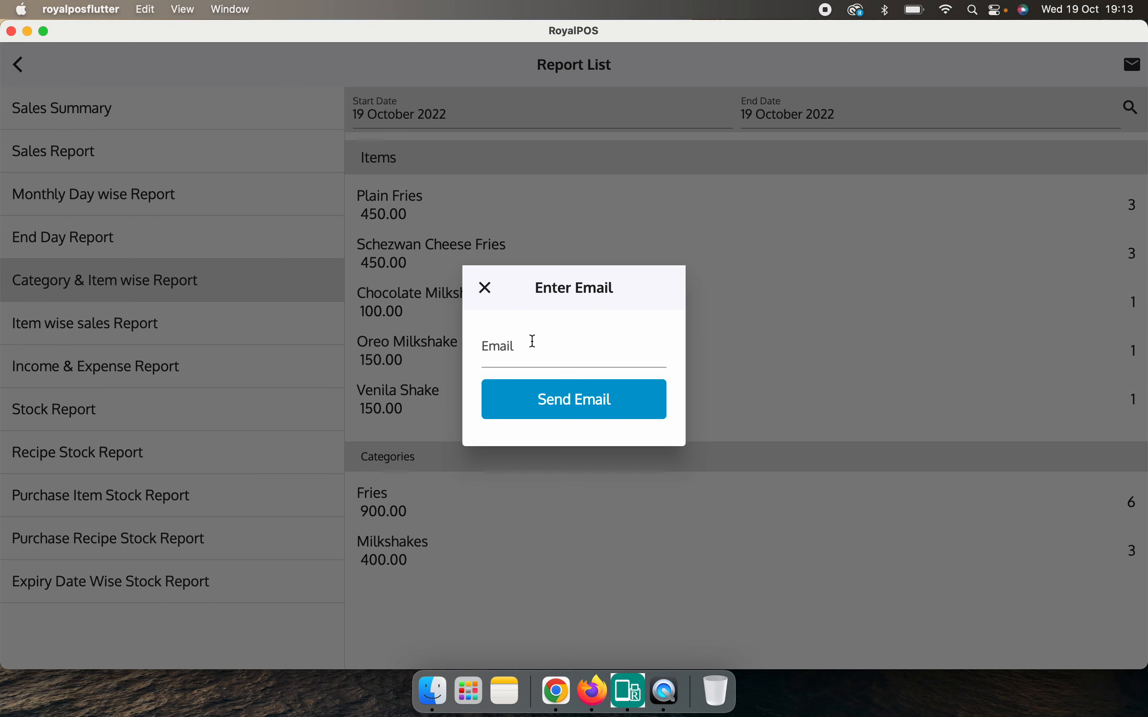
{"action": "left_click", "coordinate": [492, 310]}
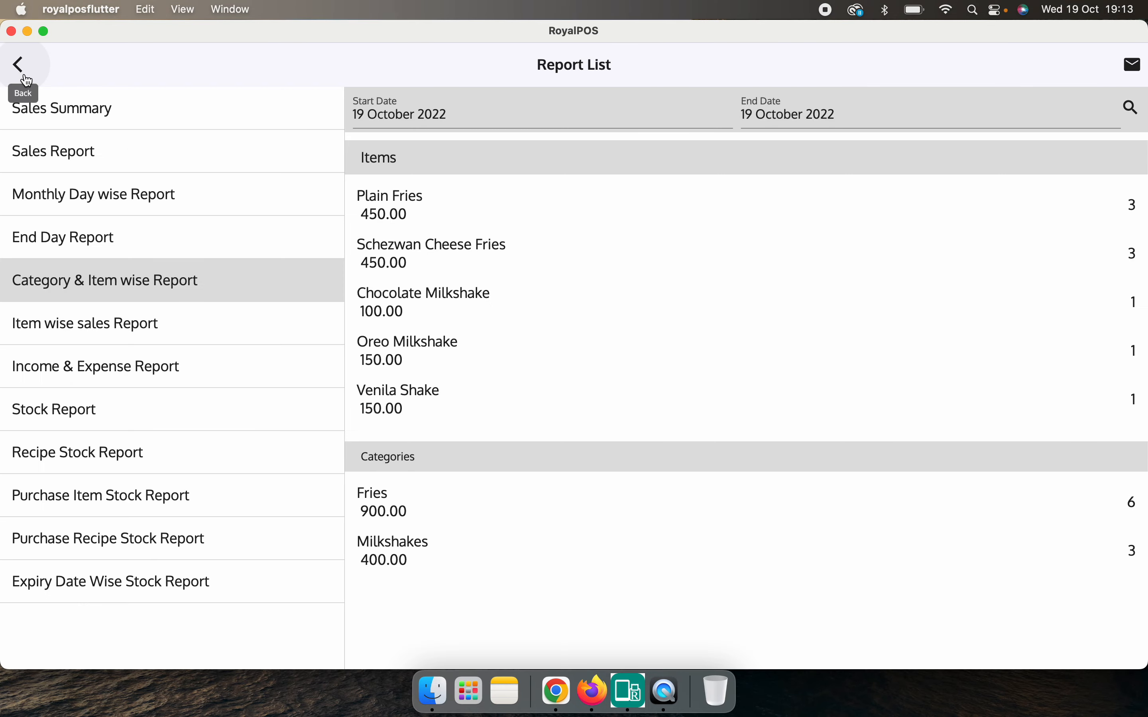
Return to the dashboard and start an order as Cashier 2.
{"action": "left_click", "coordinate": [26, 80]}
{"action": "left_click", "coordinate": [25, 78]}
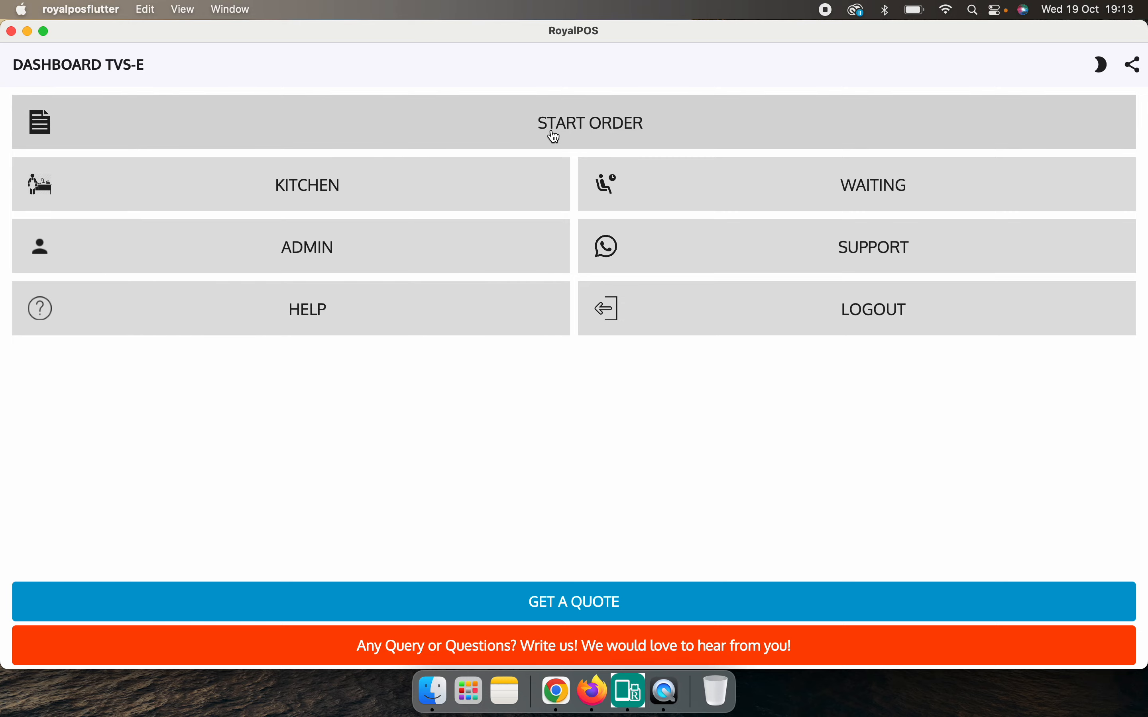
{"action": "left_click", "coordinate": [613, 135]}
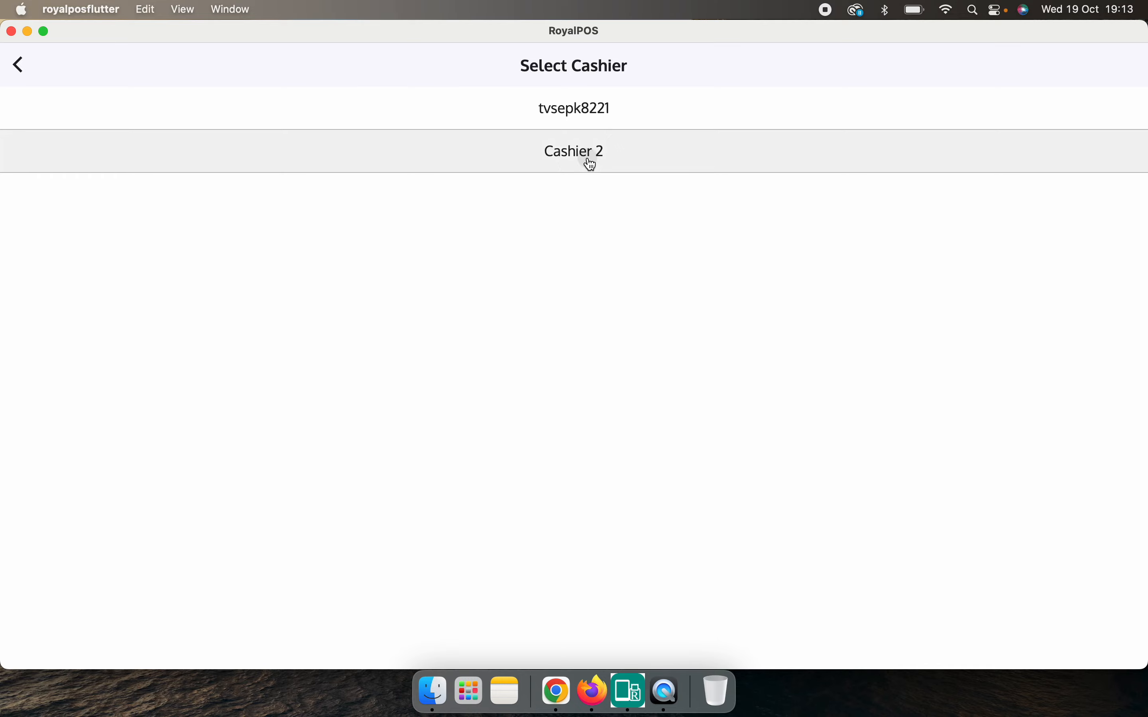
{"action": "left_click", "coordinate": [590, 162]}
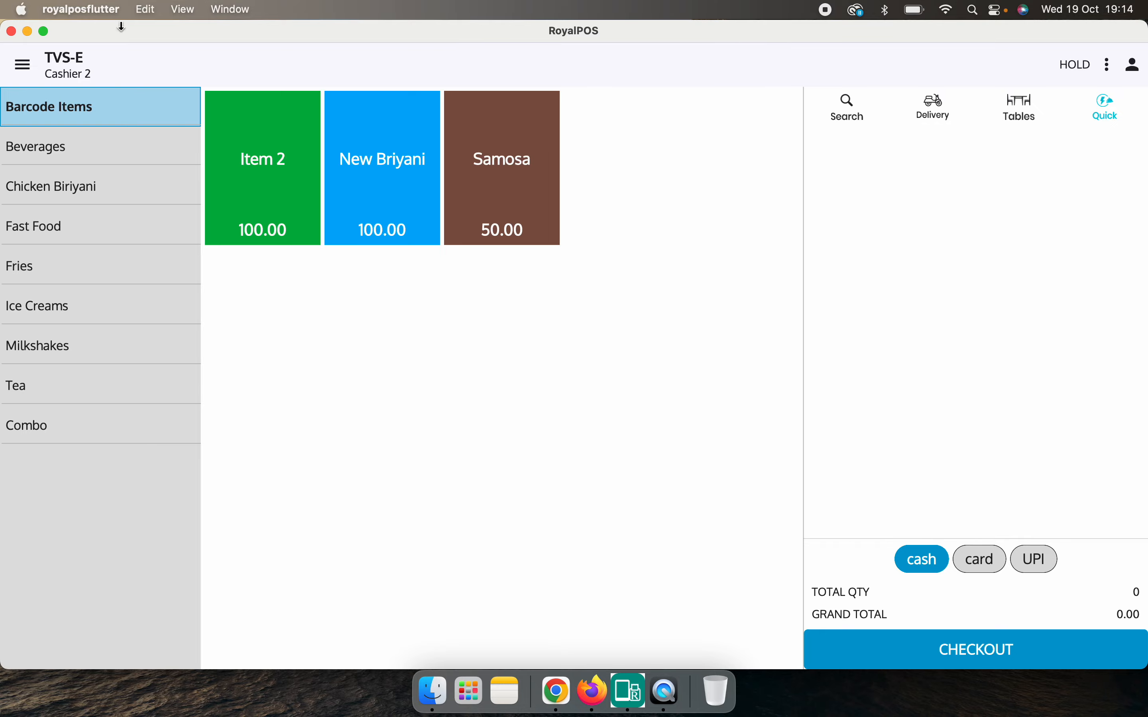
Open the cashier settings and turn off Quick Mode.
{"action": "left_click", "coordinate": [30, 75]}
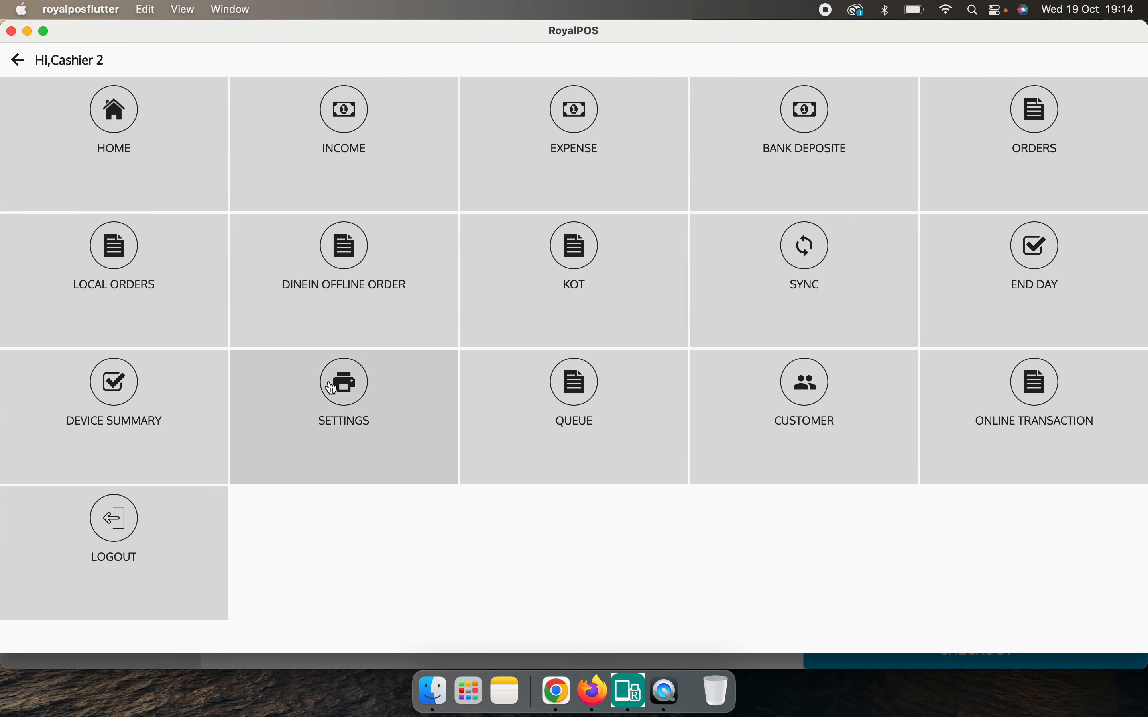
{"action": "left_click", "coordinate": [332, 390]}
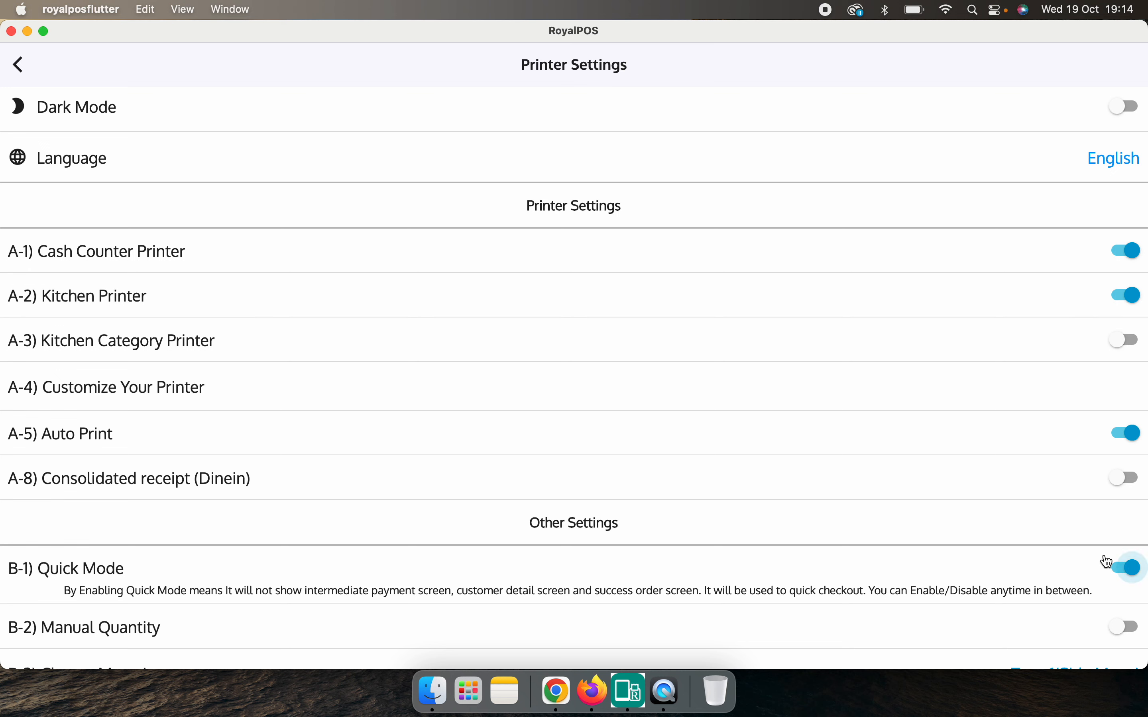
{"action": "left_click", "coordinate": [1122, 568]}
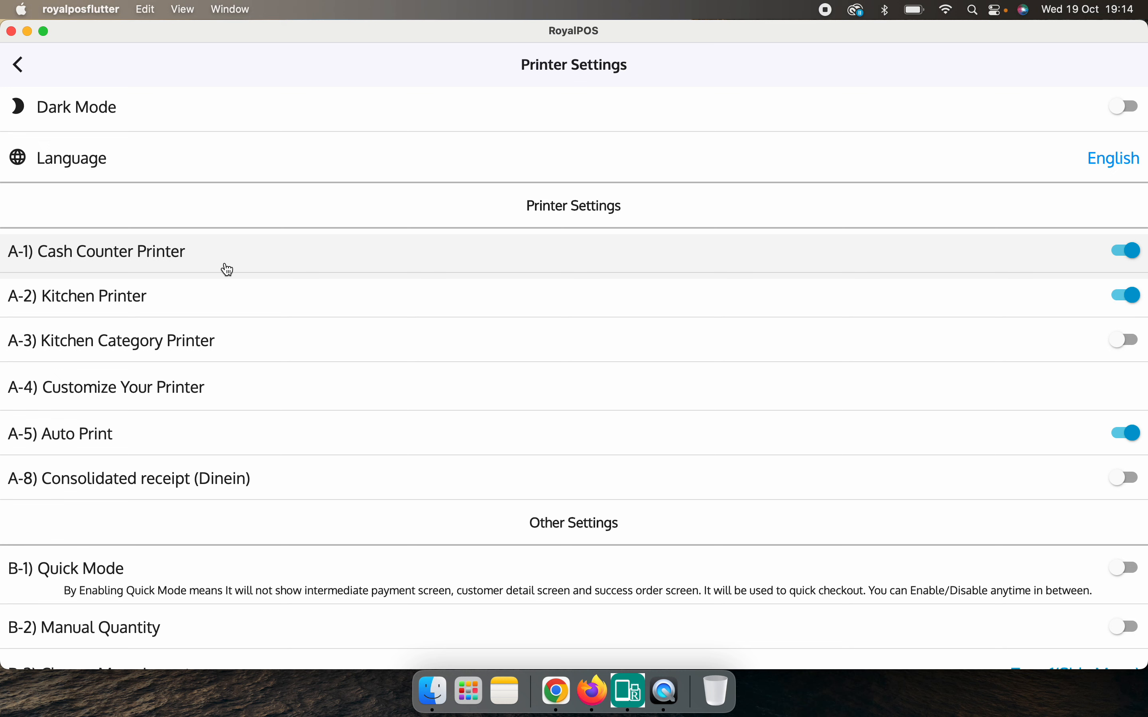
View the Cash Counter Printer setup with its USB Printer option, and the Kitchen Printer setup.
{"action": "left_click", "coordinate": [208, 261]}
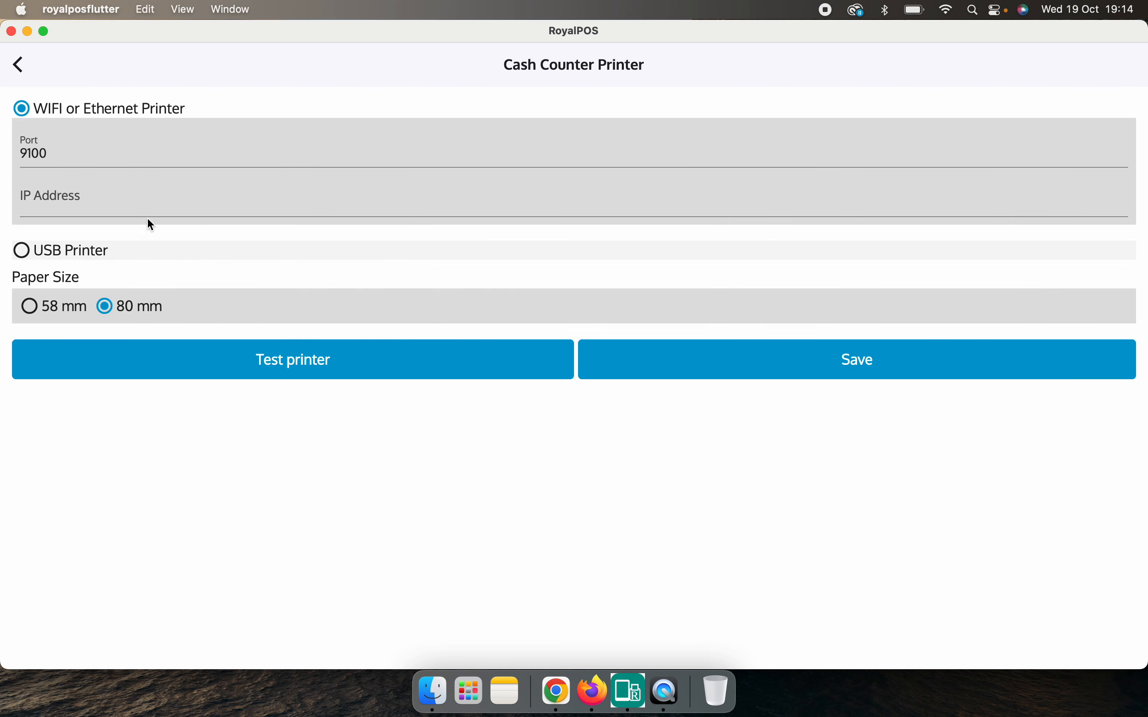
{"action": "left_click", "coordinate": [85, 255]}
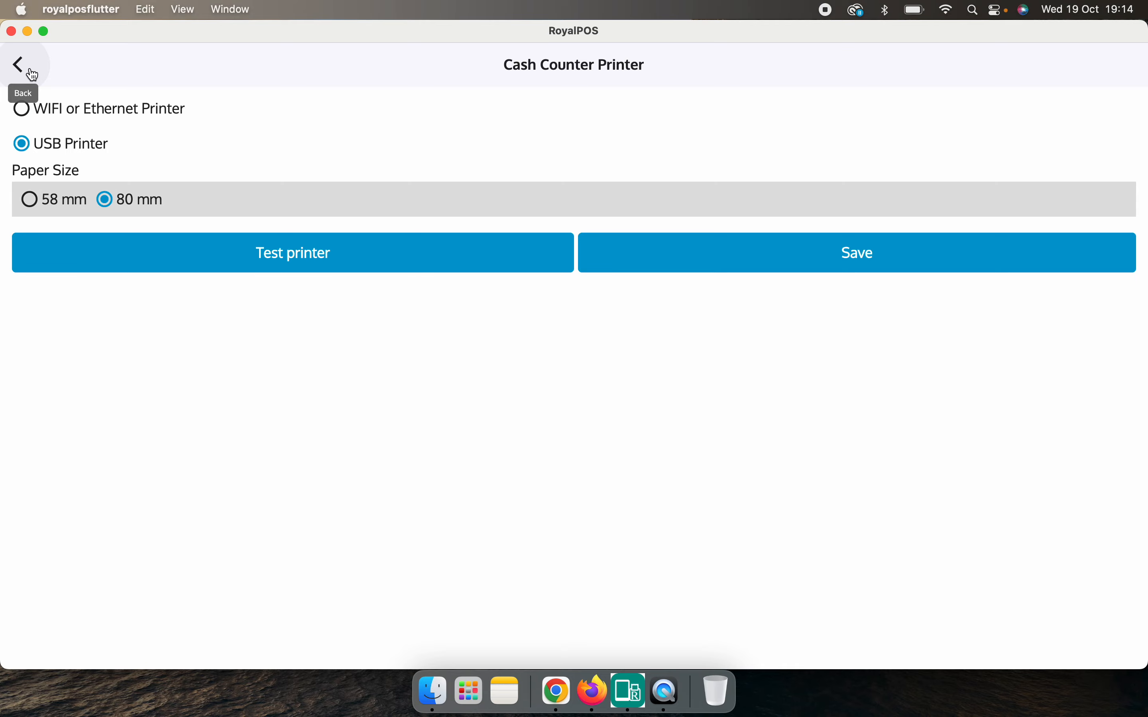
{"action": "left_click", "coordinate": [19, 65]}
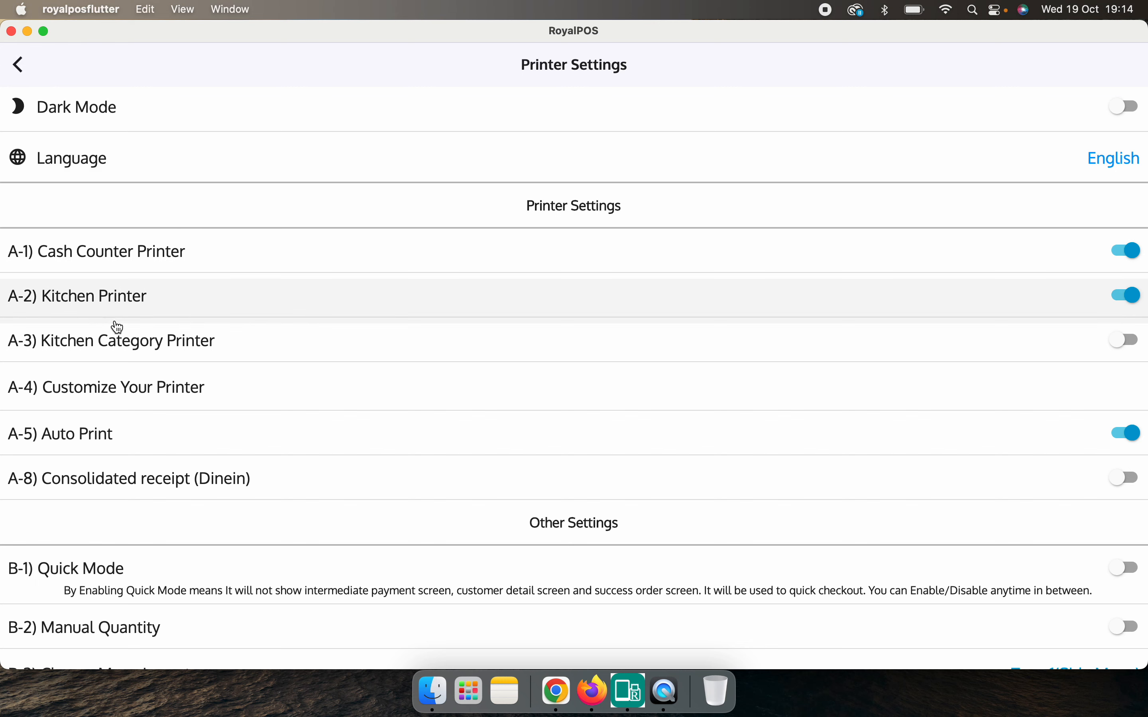
{"action": "left_click", "coordinate": [132, 305]}
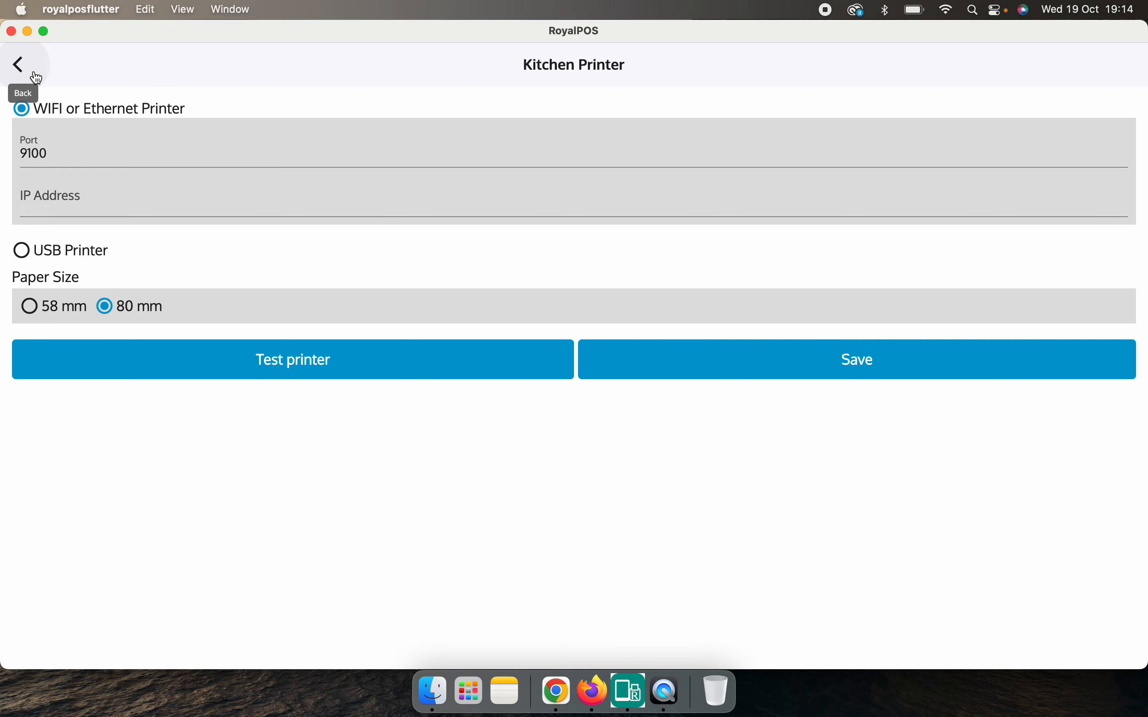
{"action": "left_click", "coordinate": [20, 66]}
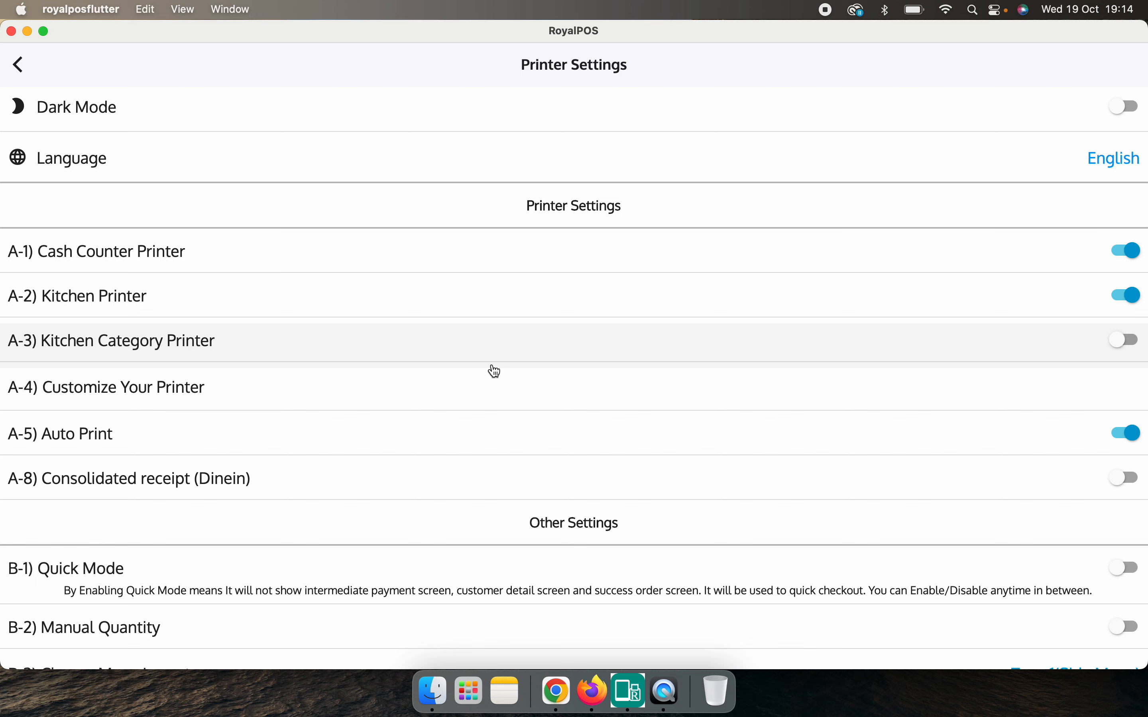
Enable Kitchen Category Printer and view the printer setup form for the Barcode Items and Beverages categories.
{"action": "left_click", "coordinate": [1133, 339]}
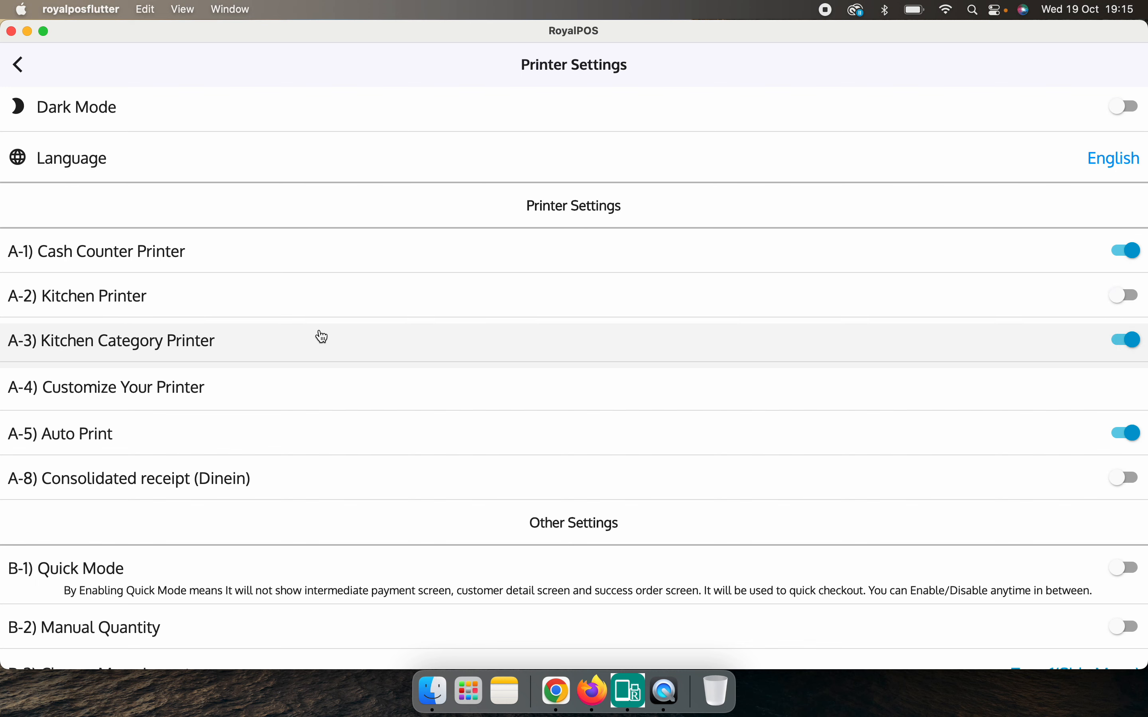
{"action": "left_click", "coordinate": [215, 355]}
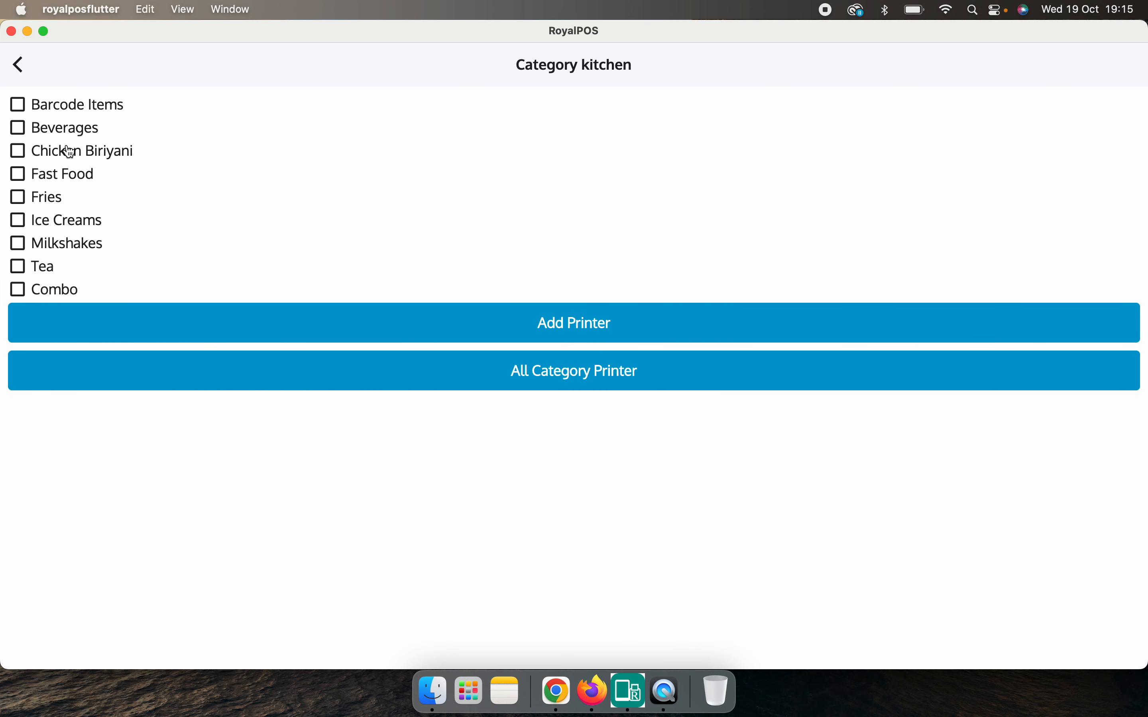
{"action": "left_click", "coordinate": [72, 113]}
{"action": "left_click", "coordinate": [64, 128]}
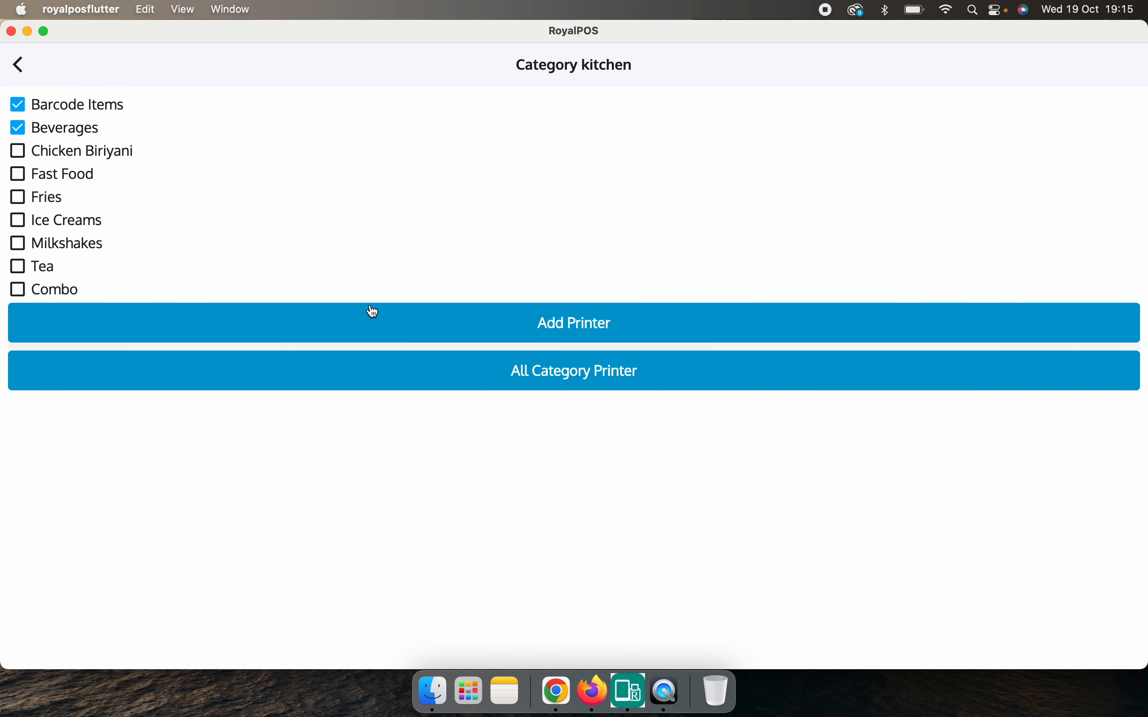
{"action": "left_click", "coordinate": [571, 375]}
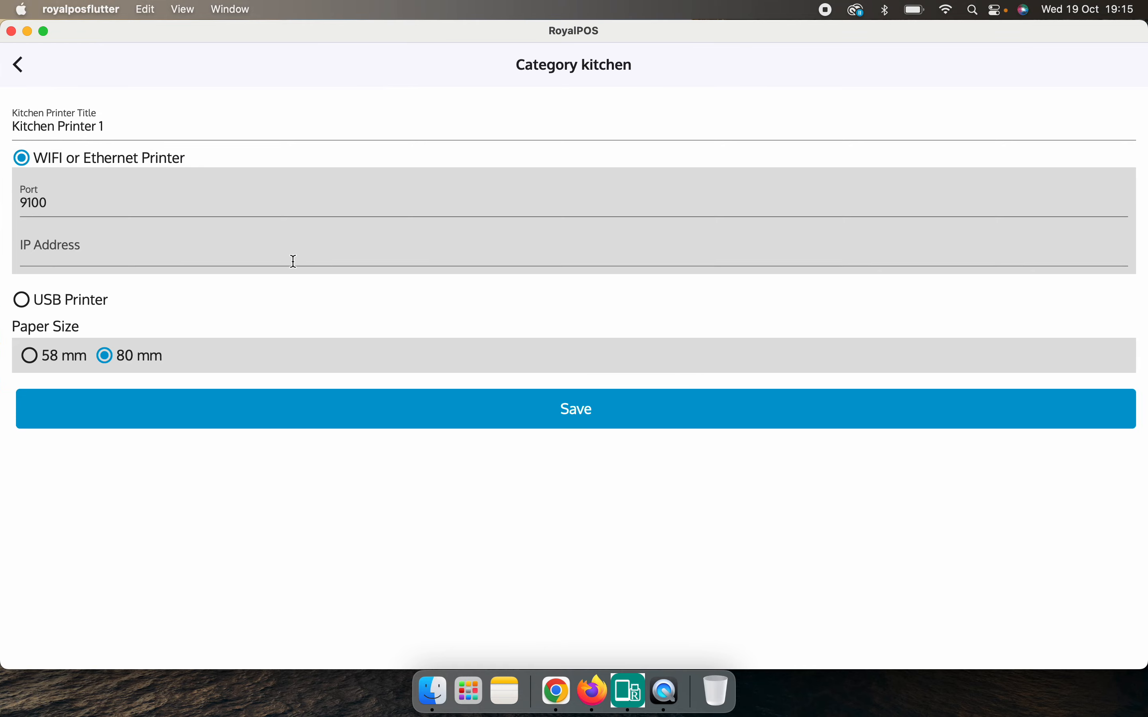
{"action": "left_click", "coordinate": [19, 65]}
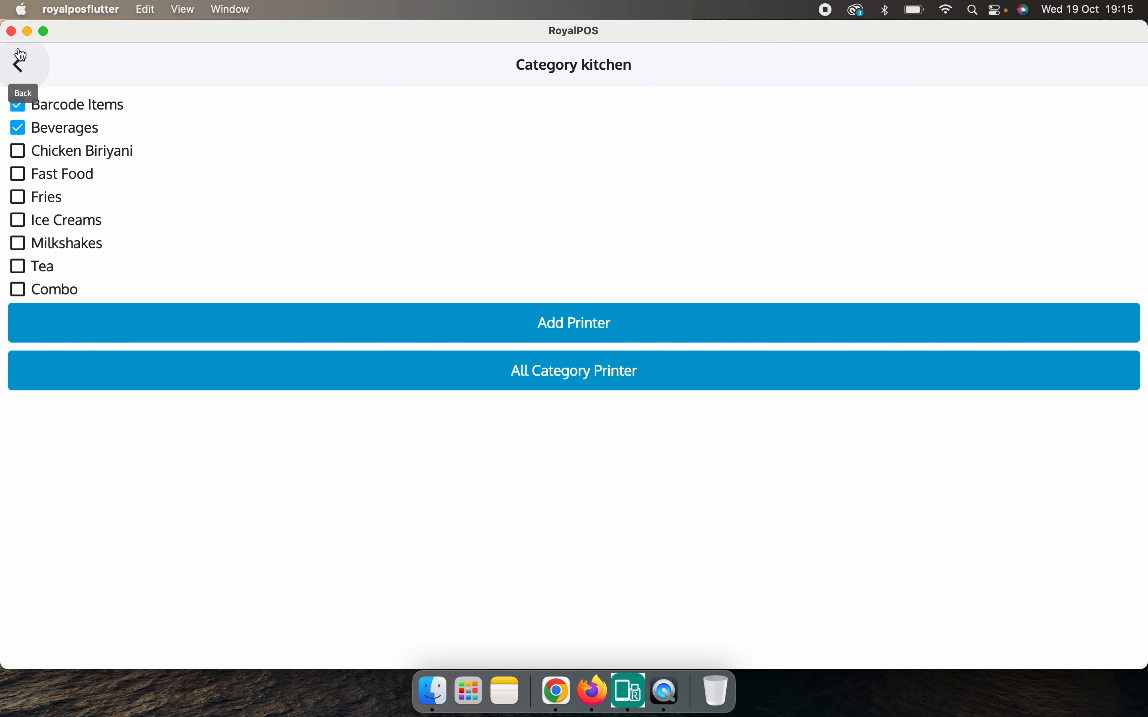
{"action": "left_click", "coordinate": [20, 66]}
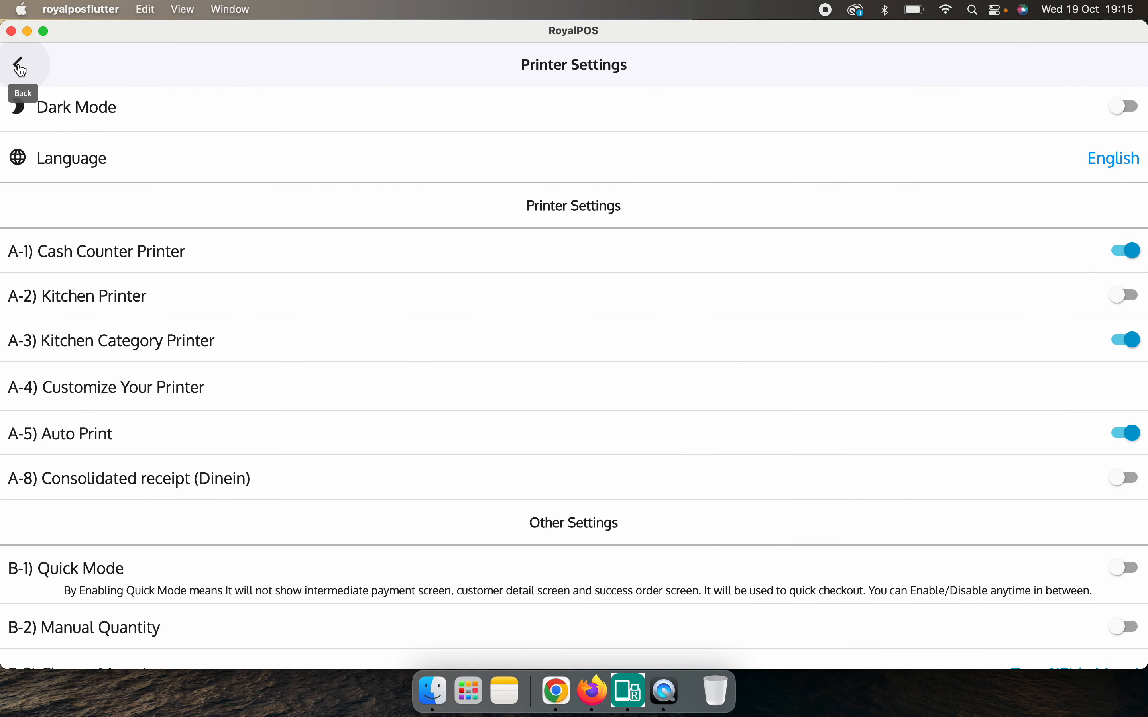
Turn off Outlet Logo, Brand Name and Order Type in the printer customization, and return to the order screen.
{"action": "left_click", "coordinate": [1128, 445]}
{"action": "left_click", "coordinate": [1128, 446]}
{"action": "left_click", "coordinate": [148, 396]}
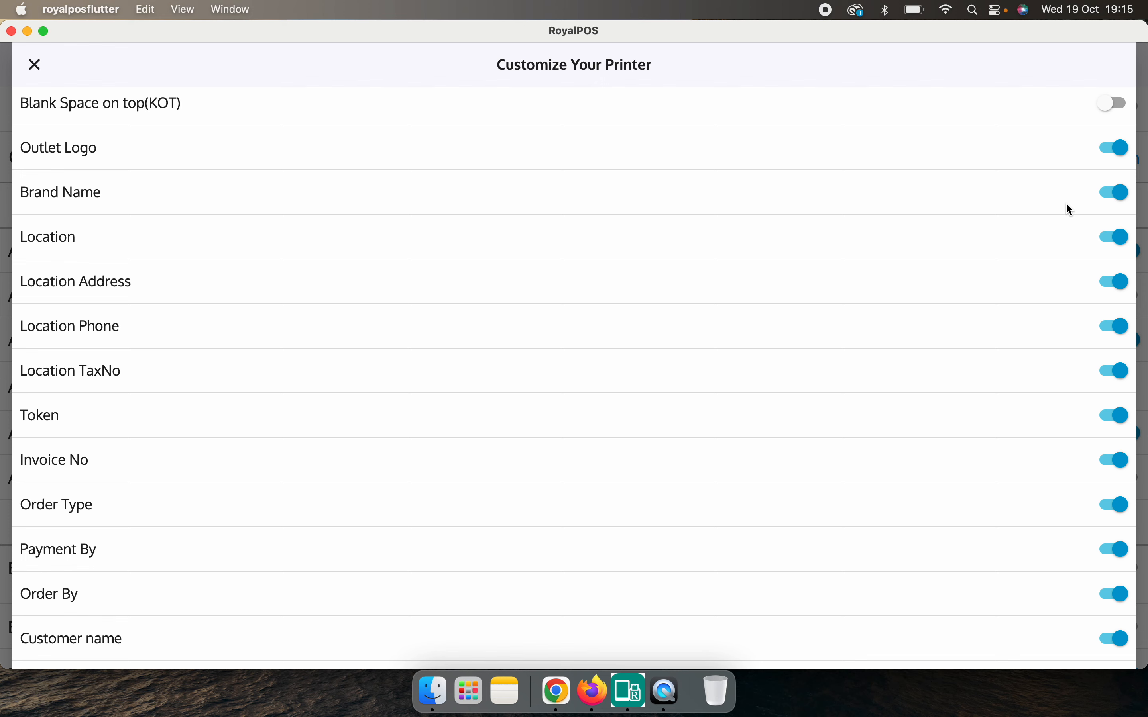
{"action": "left_click", "coordinate": [1117, 148]}
{"action": "left_click", "coordinate": [1113, 192]}
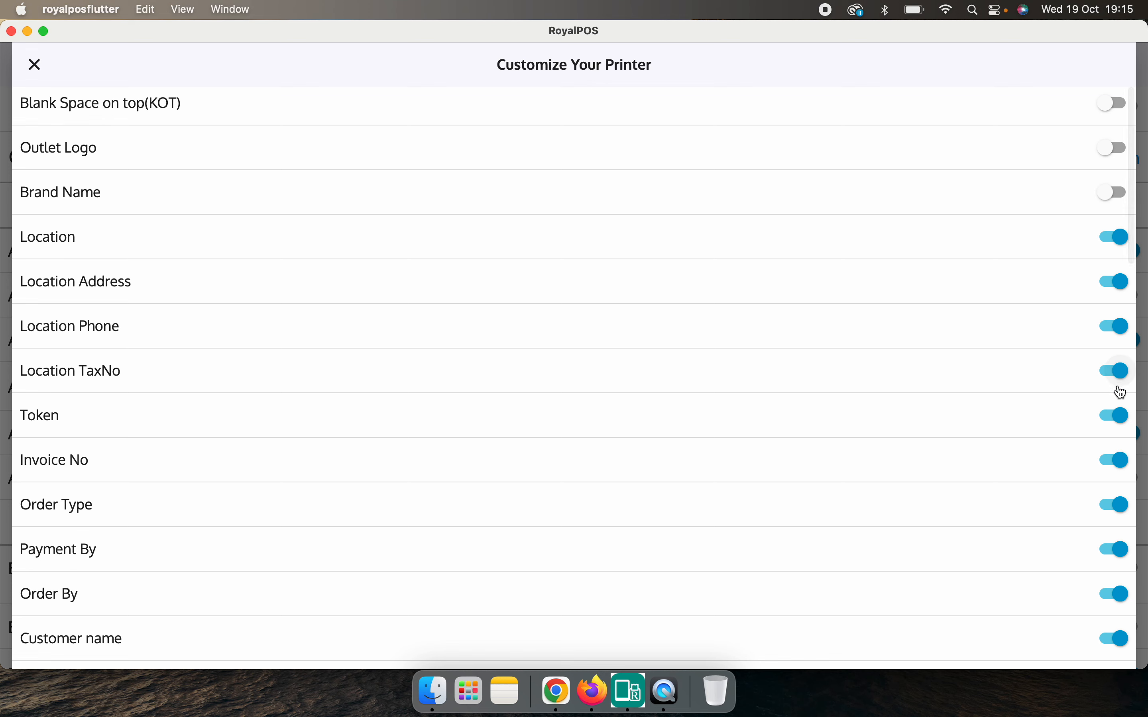
{"action": "left_click", "coordinate": [1115, 504]}
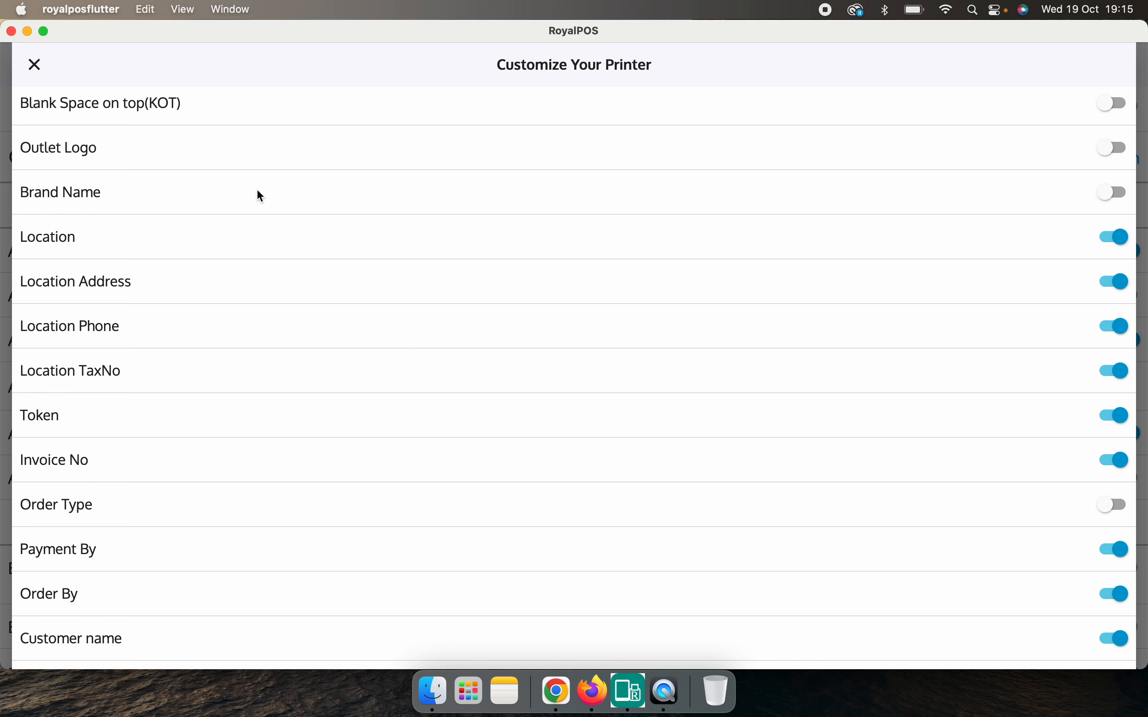
{"action": "left_click", "coordinate": [44, 60]}
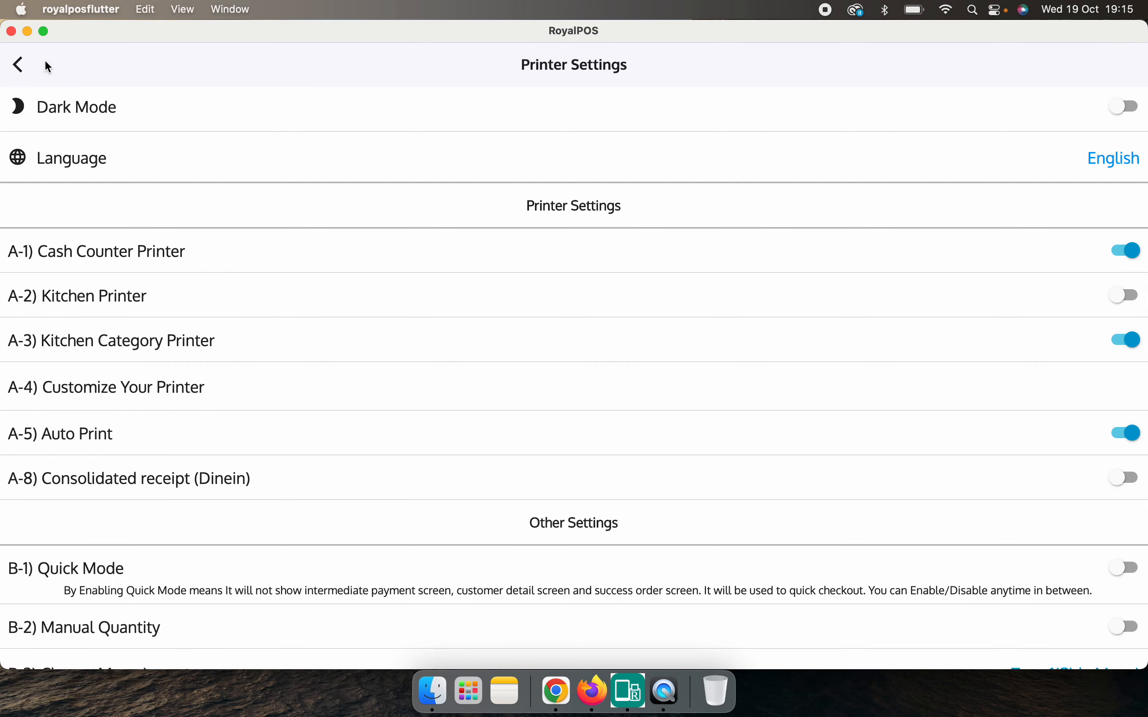
{"action": "left_click", "coordinate": [19, 67]}
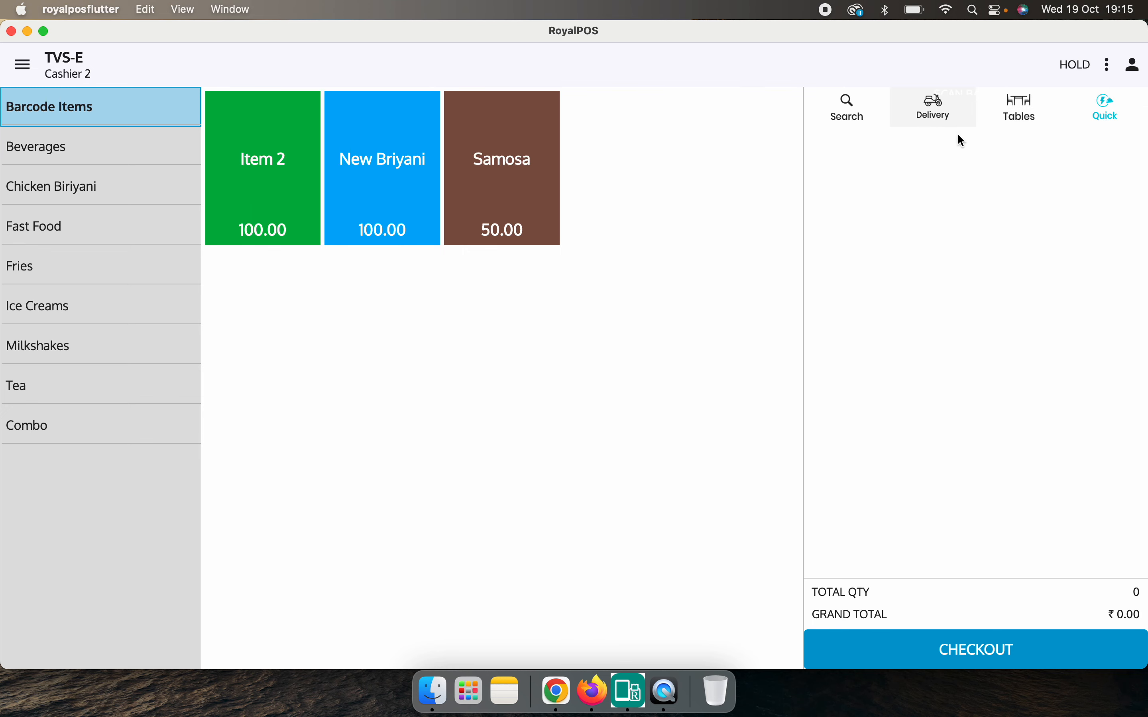
Add one Samosa and one New Briyani to the order and proceed to checkout.
{"action": "left_click", "coordinate": [475, 208]}
{"action": "left_click", "coordinate": [399, 188]}
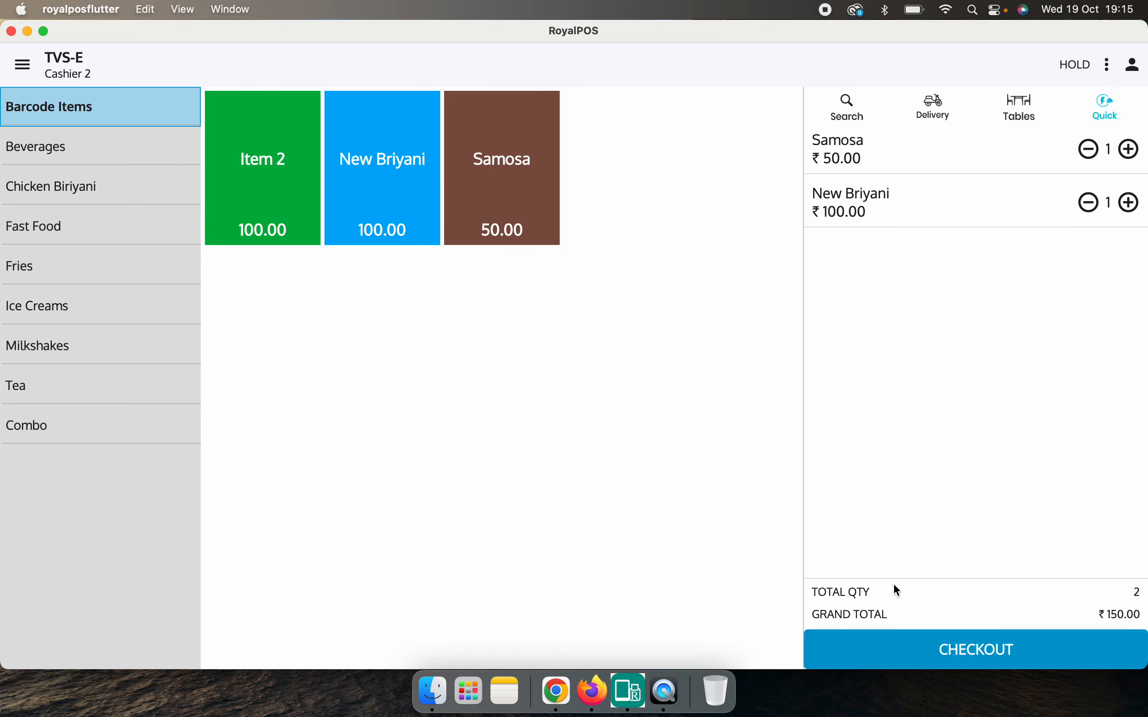
{"action": "left_click", "coordinate": [966, 641]}
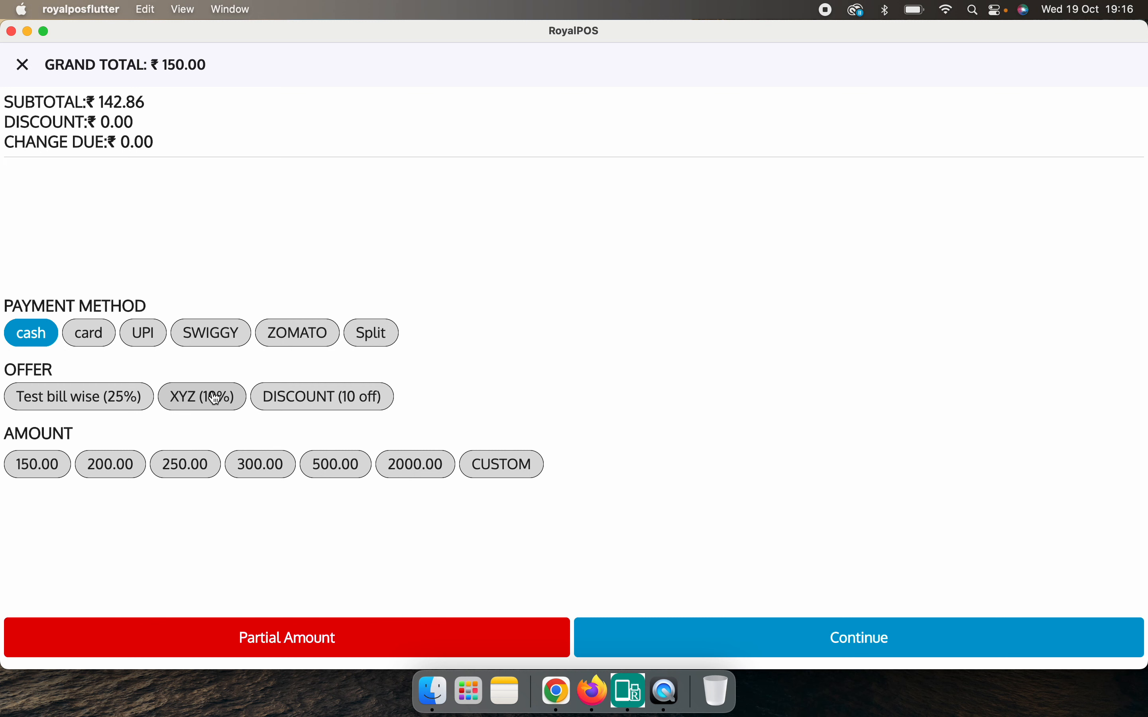
Complete the cash checkout with the XYZ (10%) offer and an amount of 500.00, without customer details, and start a new order.
{"action": "left_click", "coordinate": [213, 410]}
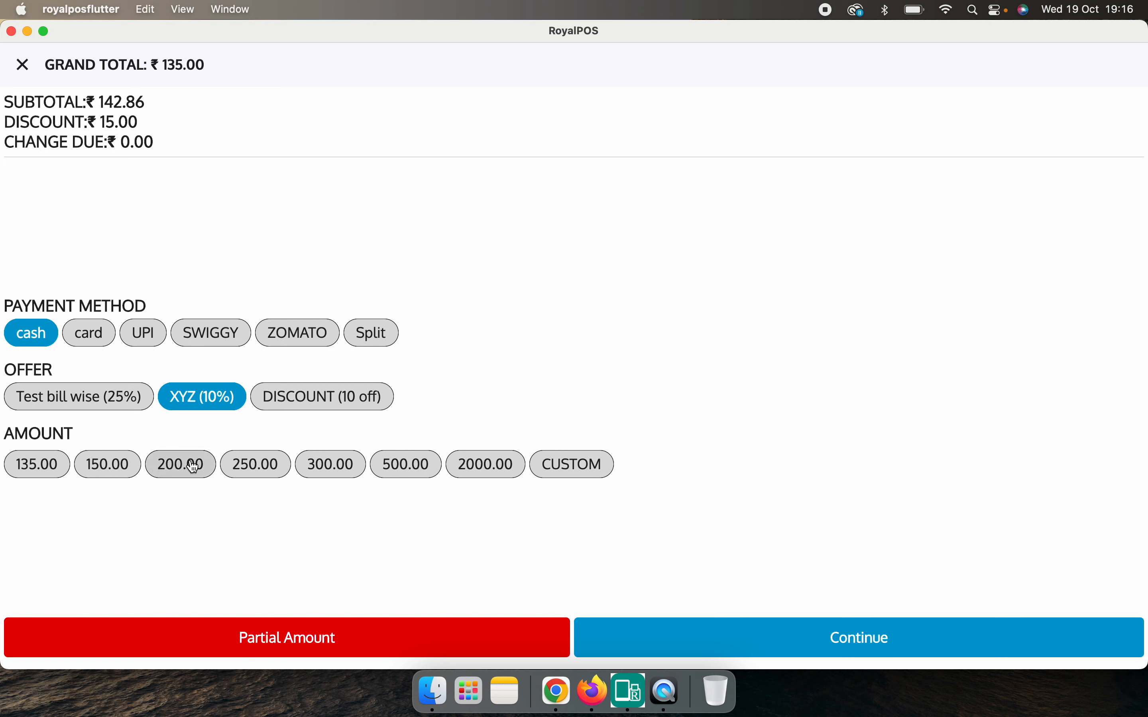
{"action": "left_click", "coordinate": [389, 469]}
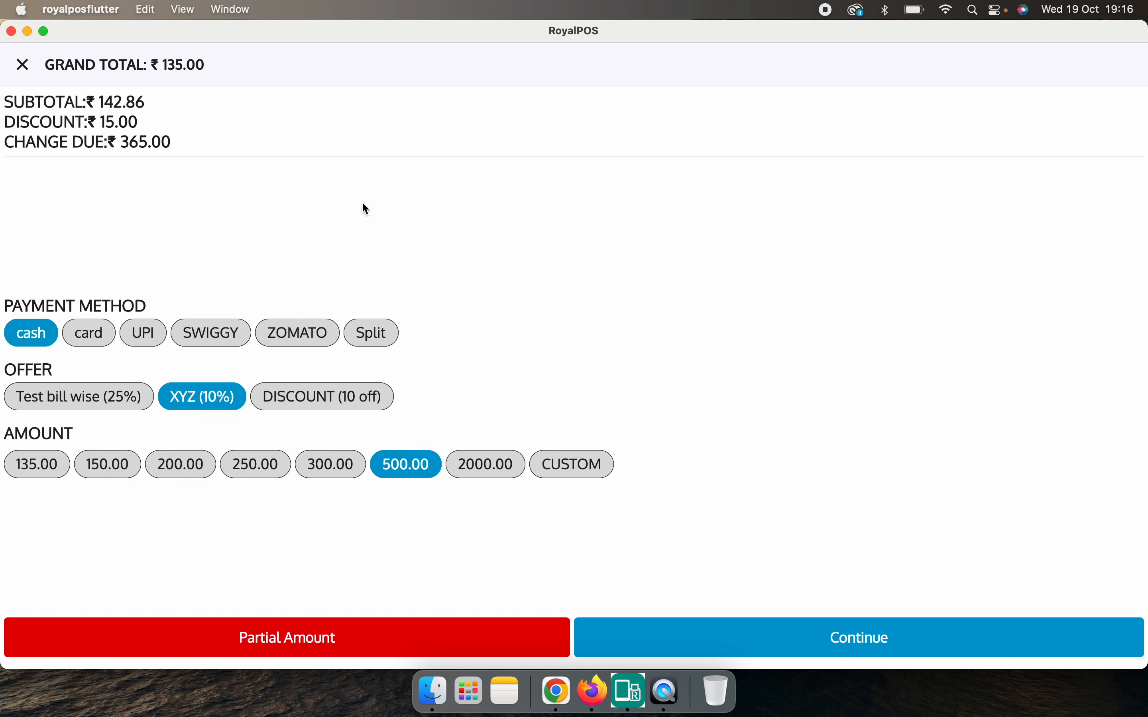
{"action": "left_click", "coordinate": [841, 634]}
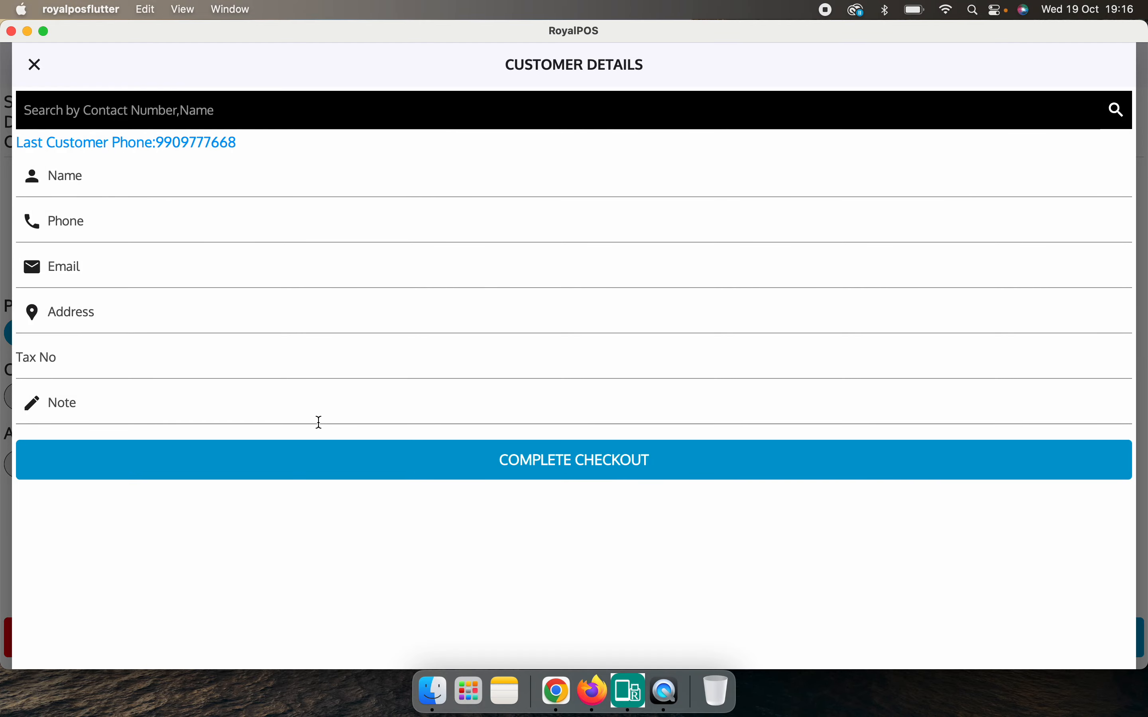
{"action": "left_click", "coordinate": [572, 479]}
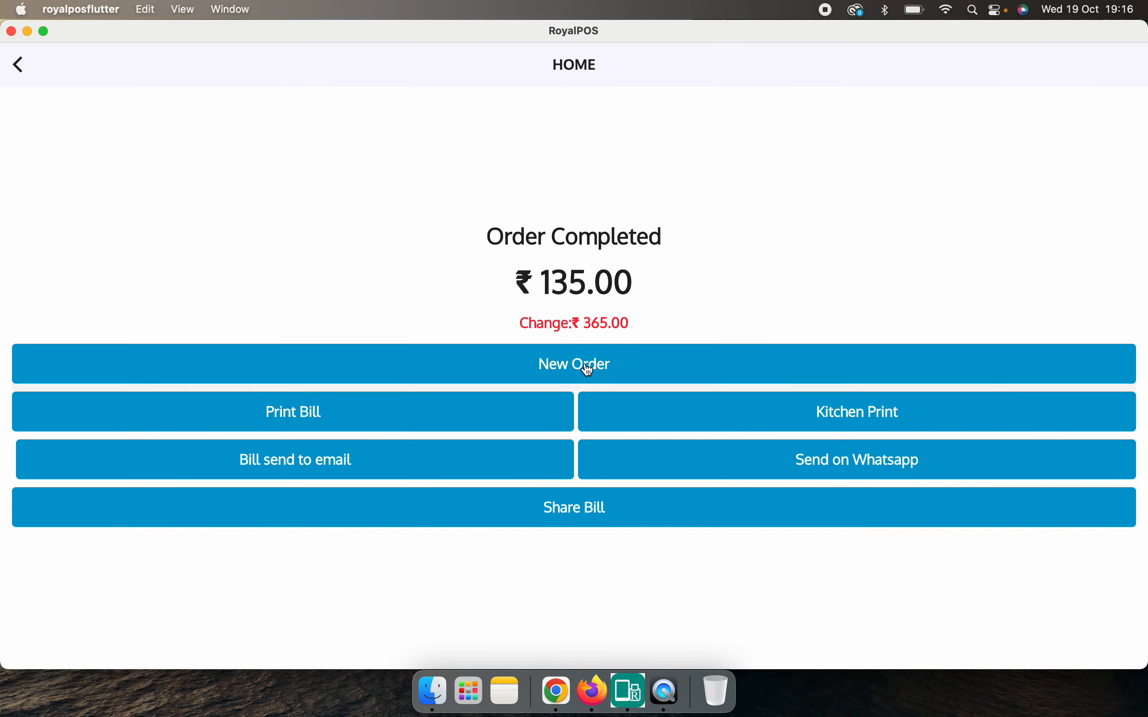
{"action": "left_click", "coordinate": [591, 366]}
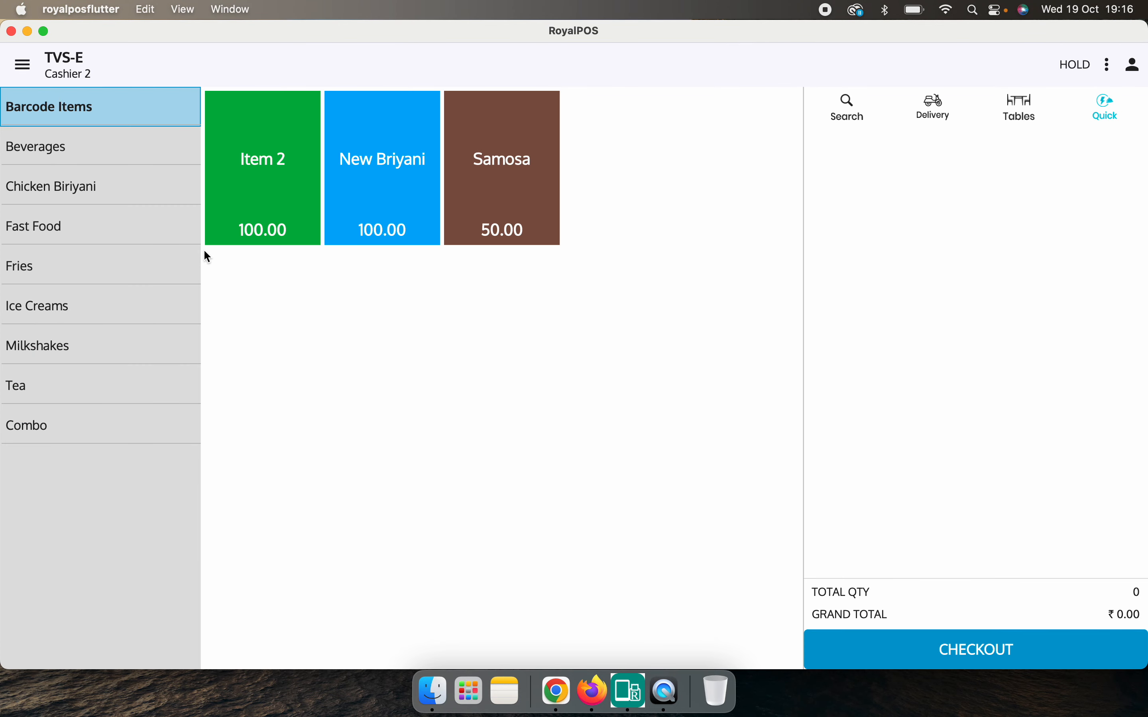
{"action": "left_click", "coordinate": [35, 72]}
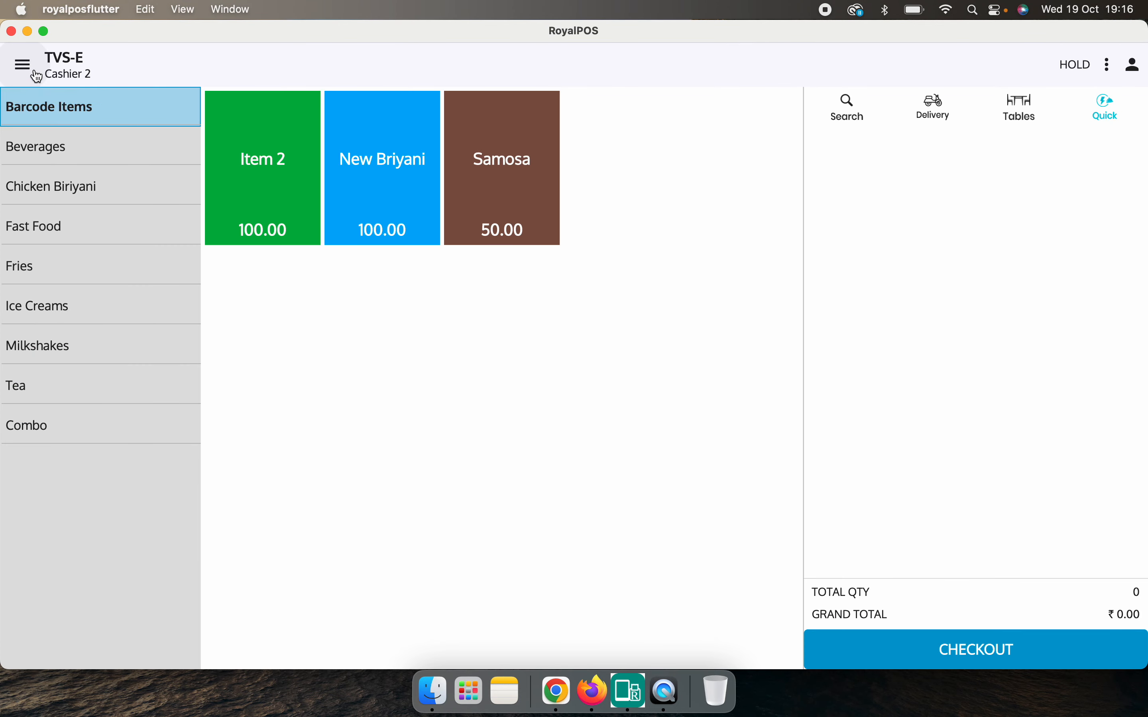
{"action": "left_click", "coordinate": [20, 65]}
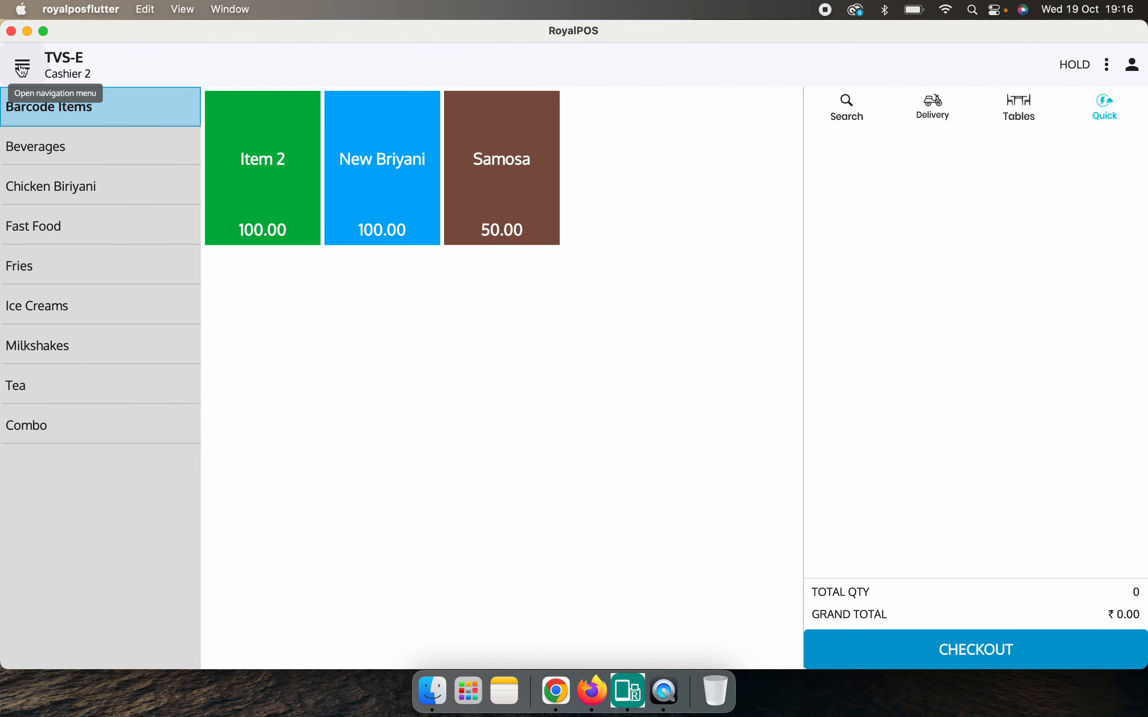
{"action": "left_click", "coordinate": [22, 69]}
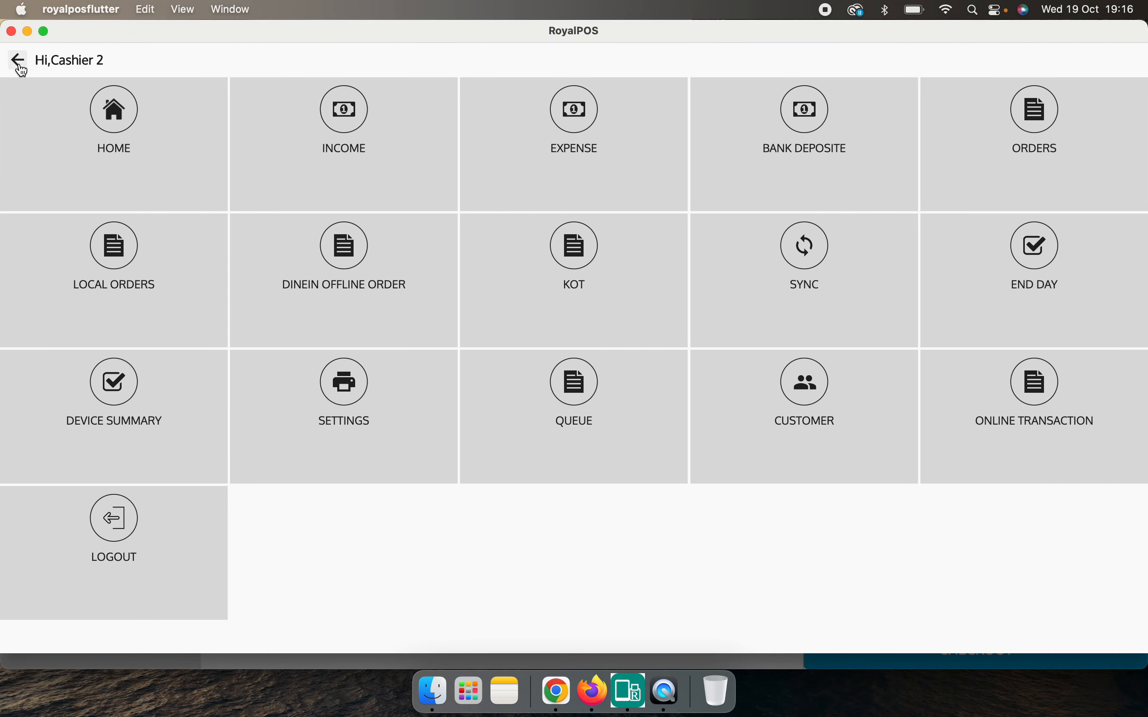
{"action": "left_click", "coordinate": [20, 67]}
{"action": "left_click", "coordinate": [23, 69]}
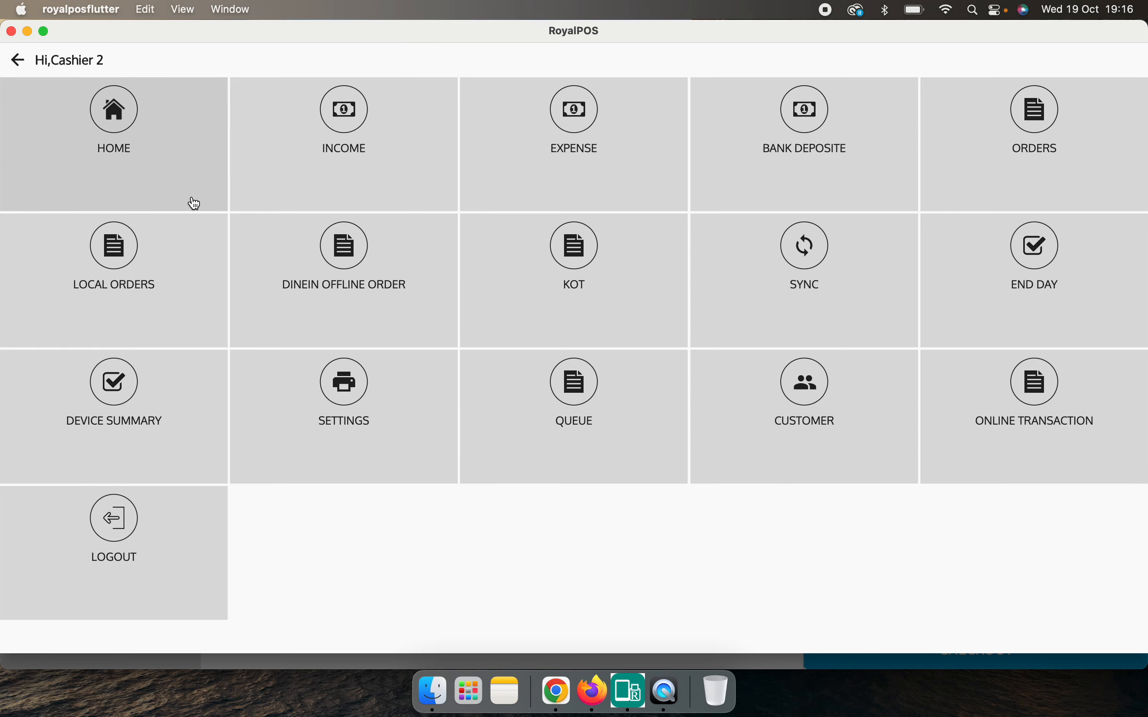
{"action": "left_click", "coordinate": [20, 65]}
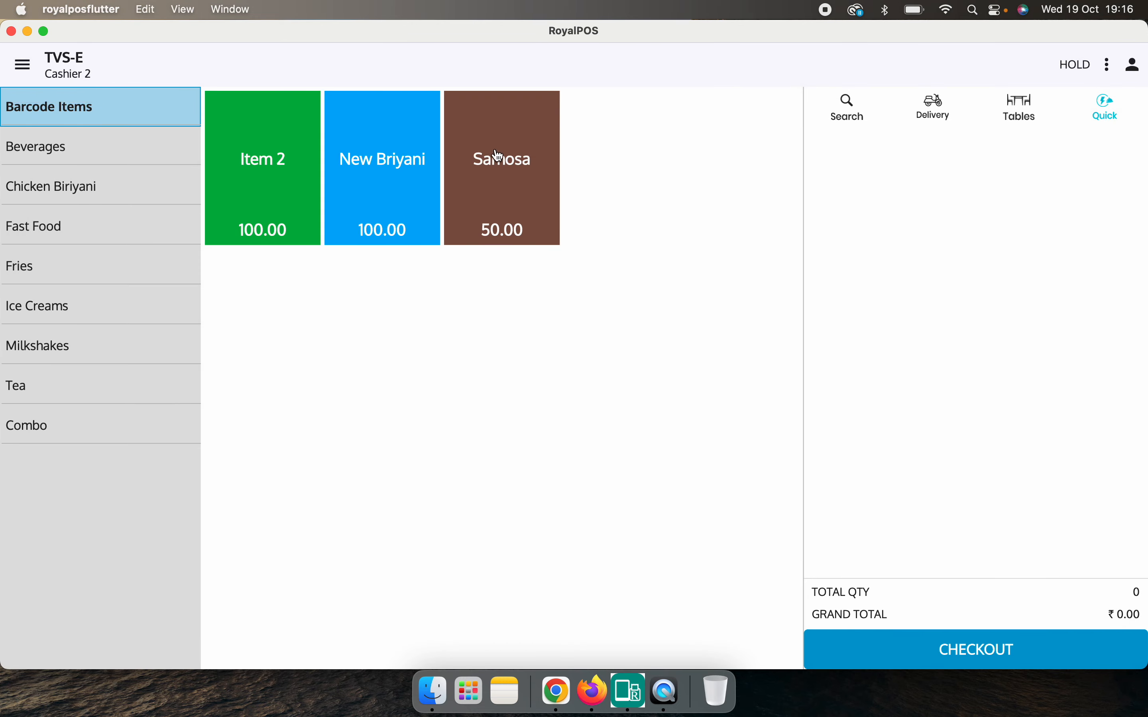
Enable Show Other Sitting in the Dinein Settings and return to the order screen.
{"action": "left_click", "coordinate": [22, 65]}
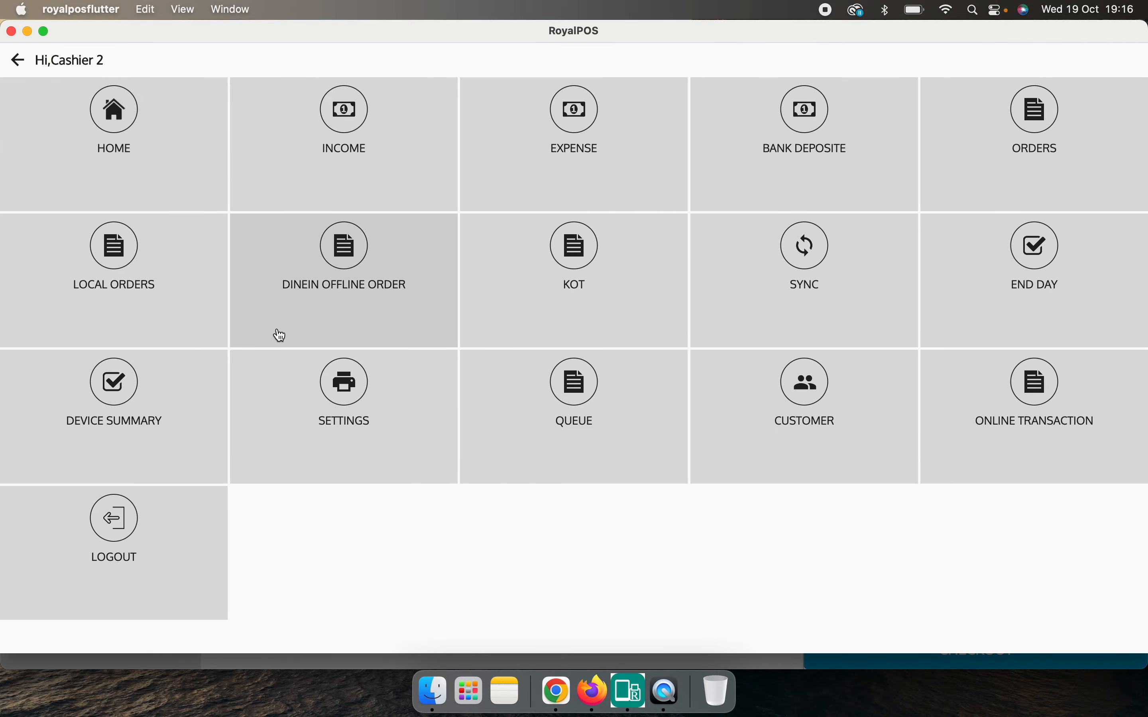
{"action": "left_click", "coordinate": [339, 377]}
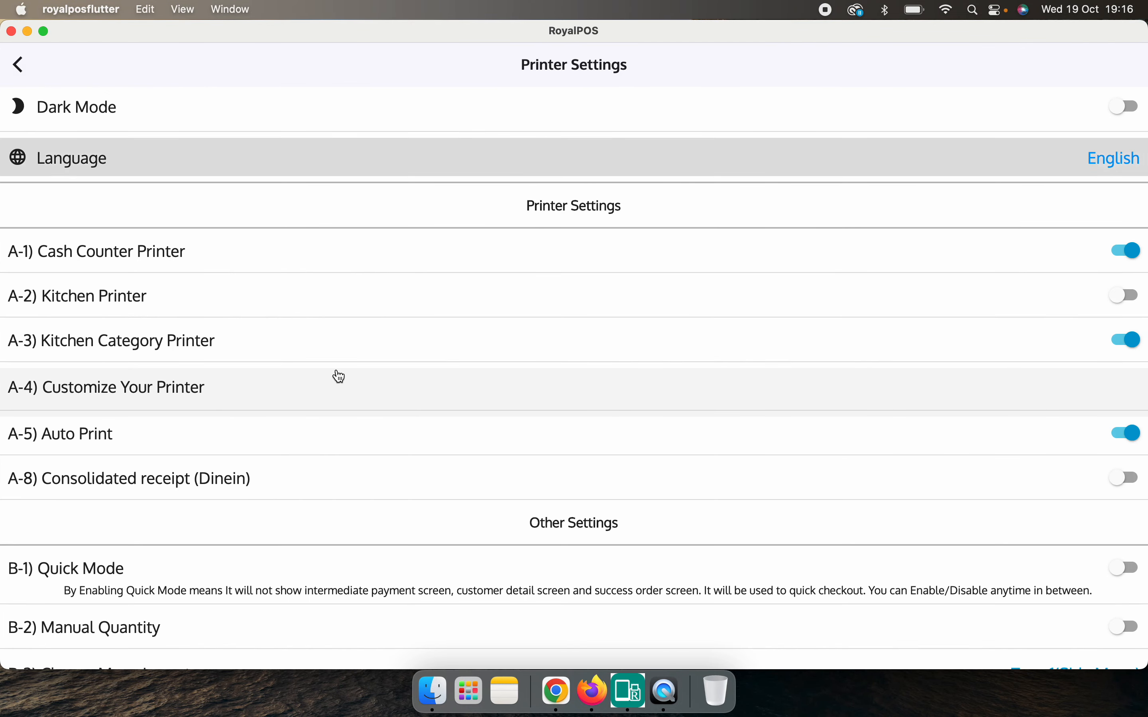
{"action": "key", "text": "Down"}
{"action": "key", "text": "Down"}
{"action": "key", "text": "Down"}
{"action": "key", "text": "Down"}
{"action": "key", "text": "Down"}
{"action": "key", "text": "Down"}
{"action": "key", "text": "Down"}
{"action": "key", "text": "Down"}
{"action": "key", "text": "Down"}
{"action": "key", "text": "Down"}
{"action": "key", "text": "Down"}
{"action": "key", "text": "Down"}
{"action": "key", "text": "Down"}
{"action": "key", "text": "Down"}
{"action": "key", "text": "Down"}
{"action": "key", "text": "Down"}
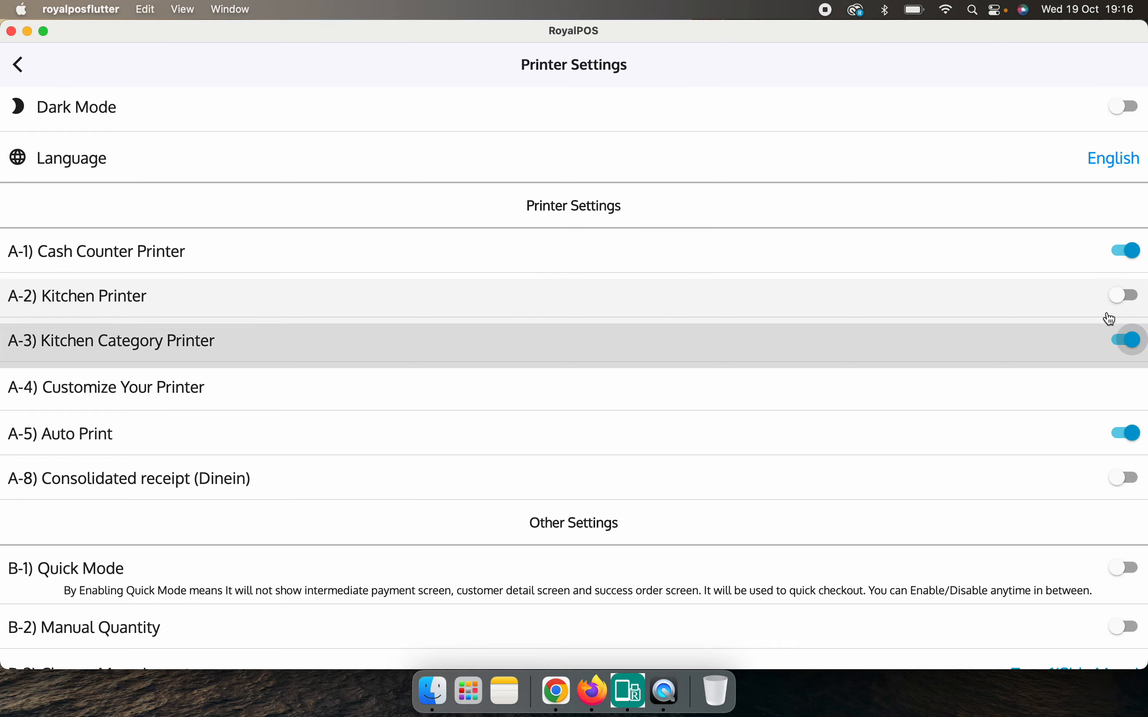
{"action": "key", "text": "Down"}
{"action": "key", "text": "Down"}
{"action": "key", "text": "Down"}
{"action": "key", "text": "Down"}
{"action": "key", "text": "Down"}
{"action": "key", "text": "Down"}
{"action": "key", "text": "Down"}
{"action": "key", "text": "Down"}
{"action": "key", "text": "Down"}
{"action": "key", "text": "Down"}
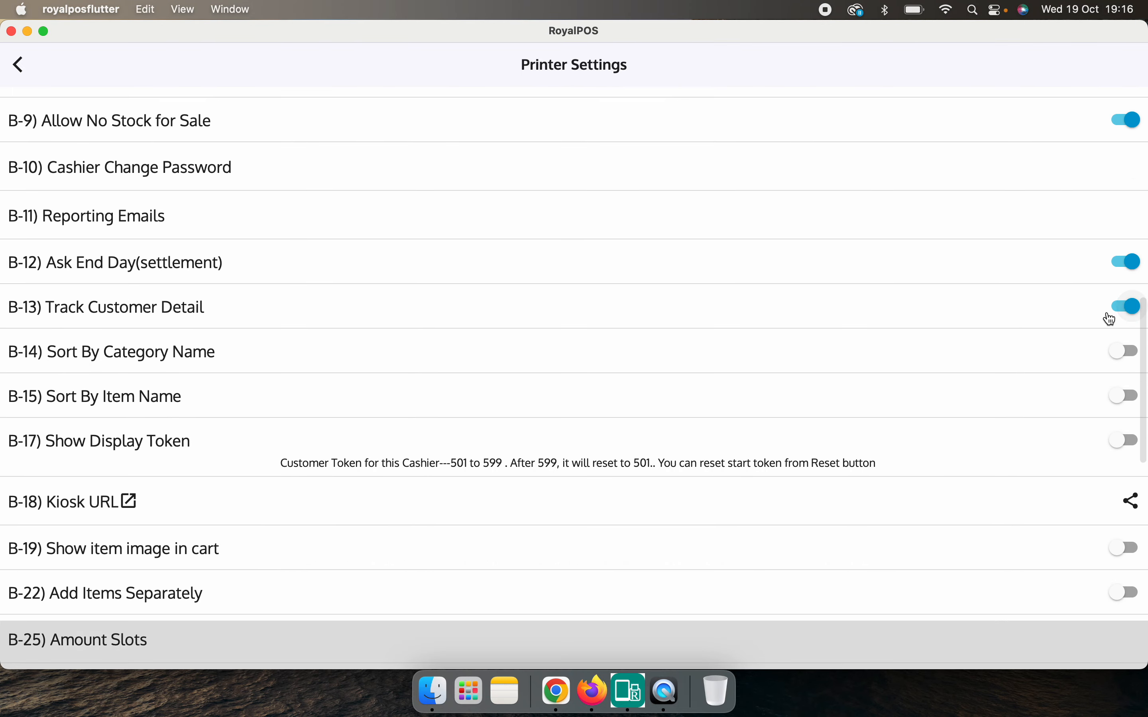
{"action": "key", "text": "Down"}
{"action": "key", "text": "Down"}
{"action": "key", "text": "Down"}
{"action": "key", "text": "Down"}
{"action": "key", "text": "Down"}
{"action": "key", "text": "Down"}
{"action": "key", "text": "Down"}
{"action": "key", "text": "Down"}
{"action": "key", "text": "Down"}
{"action": "key", "text": "Down"}
{"action": "key", "text": "Down"}
{"action": "key", "text": "Down"}
{"action": "key", "text": "Down"}
{"action": "key", "text": "Down"}
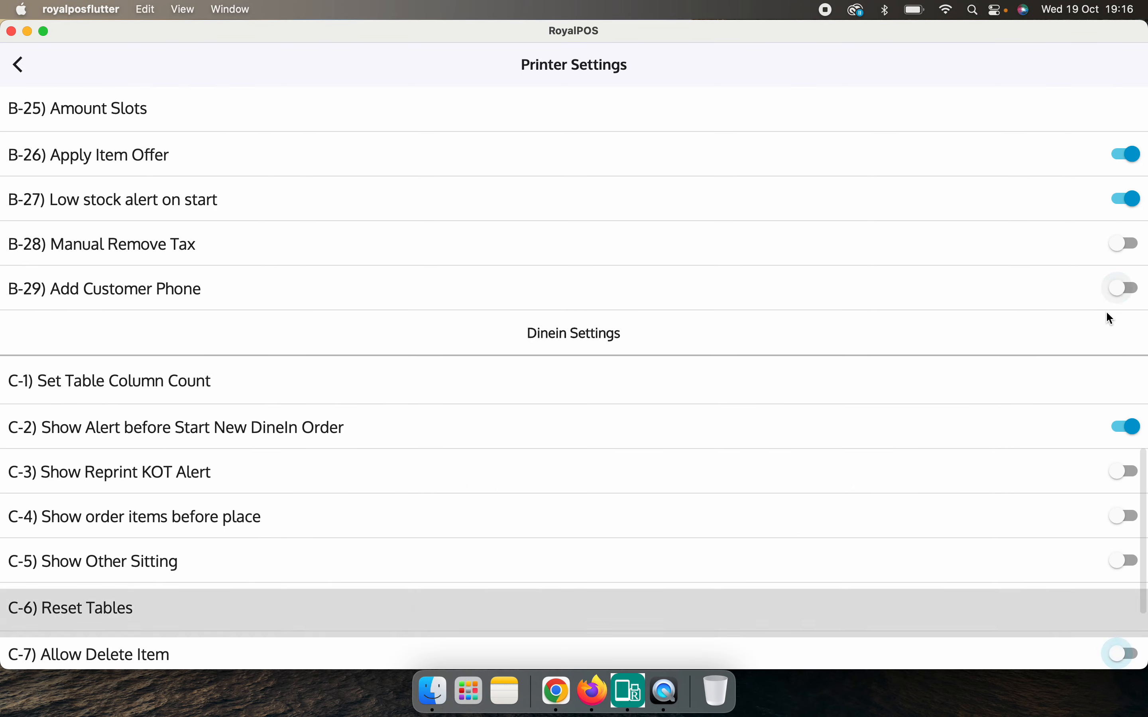
{"action": "key", "text": "Up"}
{"action": "key", "text": "Up"}
{"action": "key", "text": "Up"}
{"action": "key", "text": "Up"}
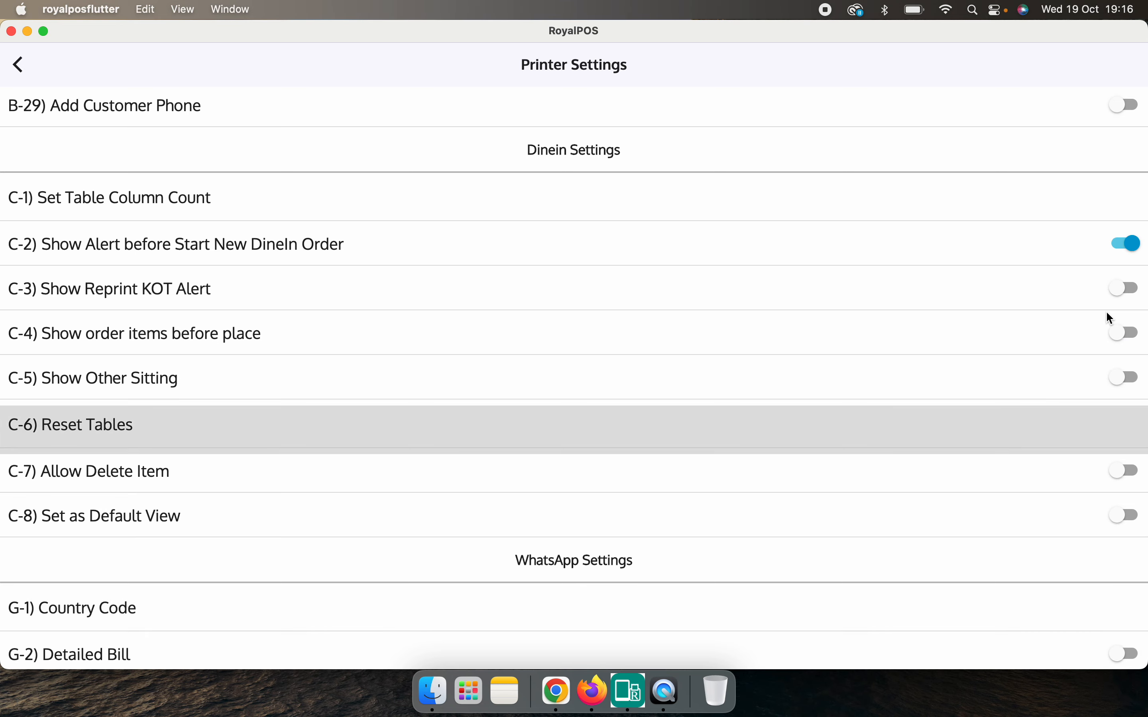
{"action": "left_click", "coordinate": [1137, 385]}
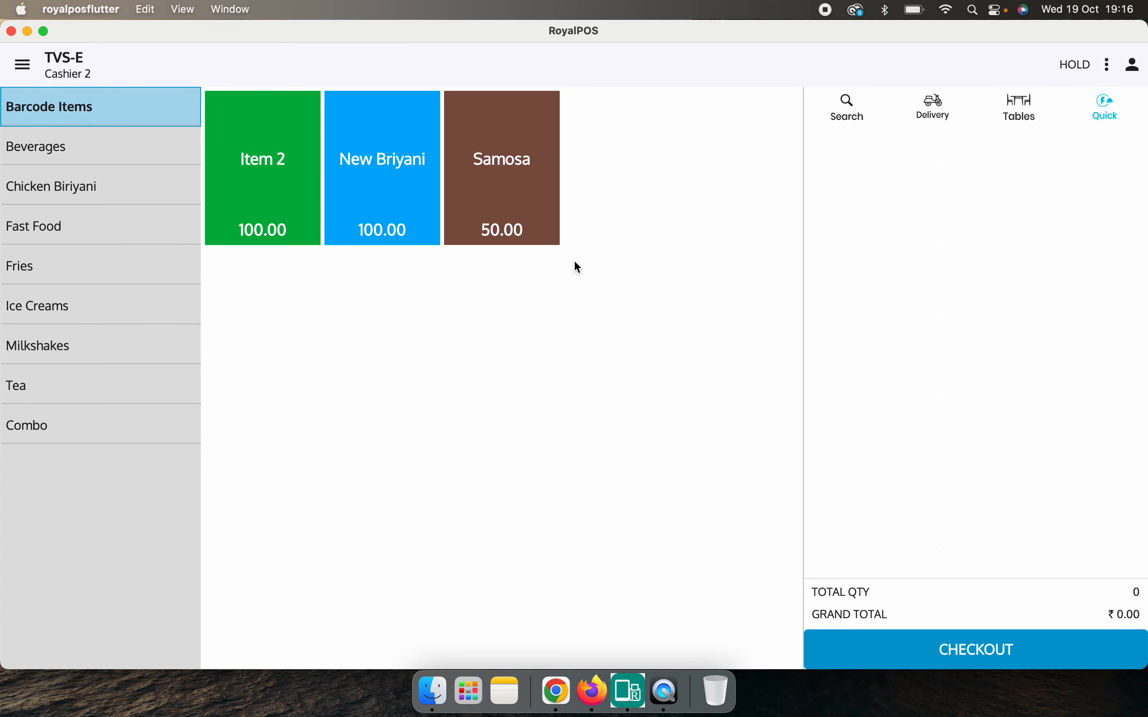
Start a new order for Table1 with one New Briyani and one Samosa, and place it.
{"action": "left_click", "coordinate": [1015, 118]}
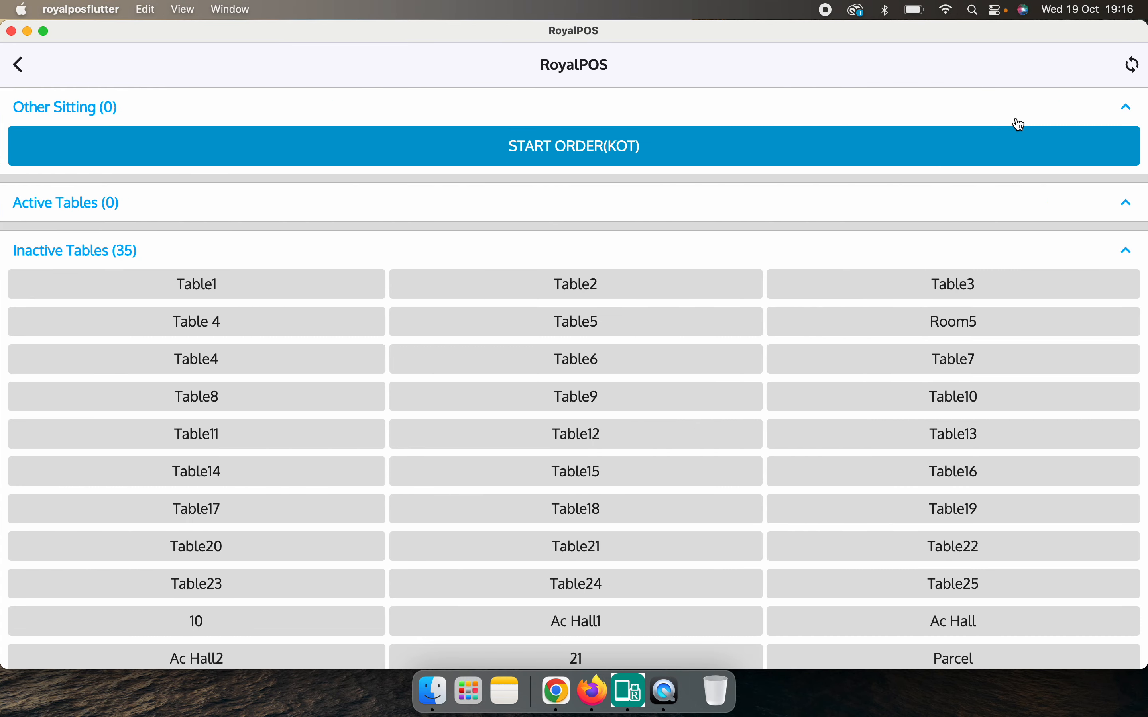
{"action": "left_click", "coordinate": [202, 296]}
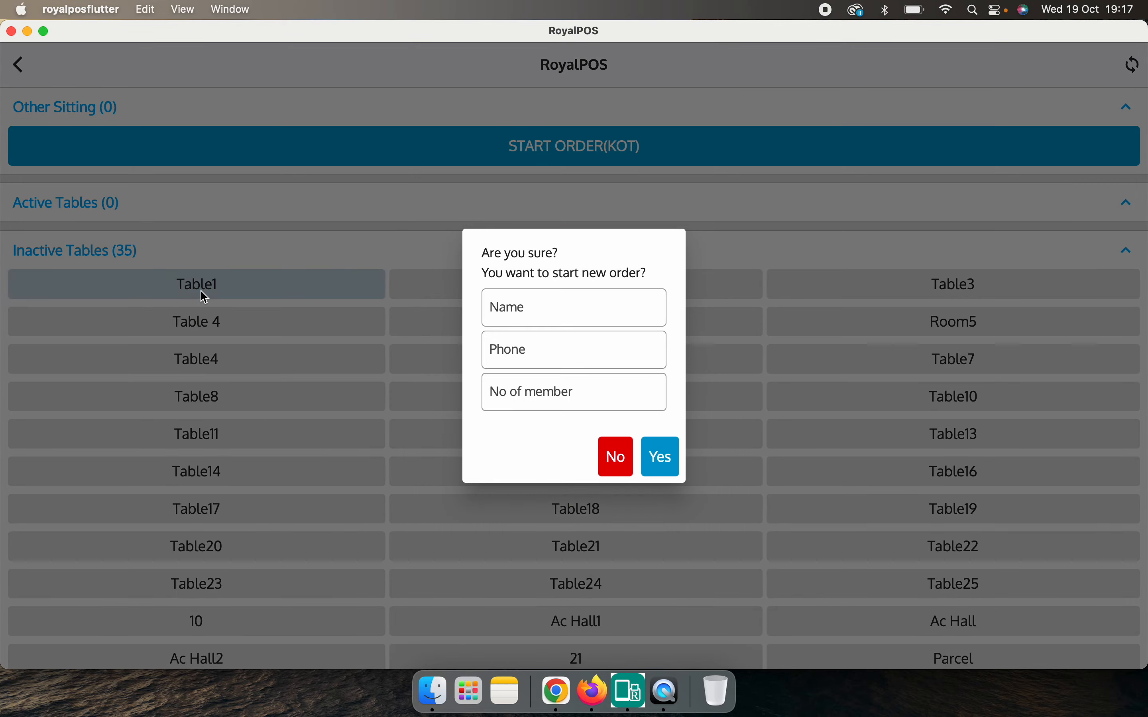
{"action": "left_click", "coordinate": [668, 463]}
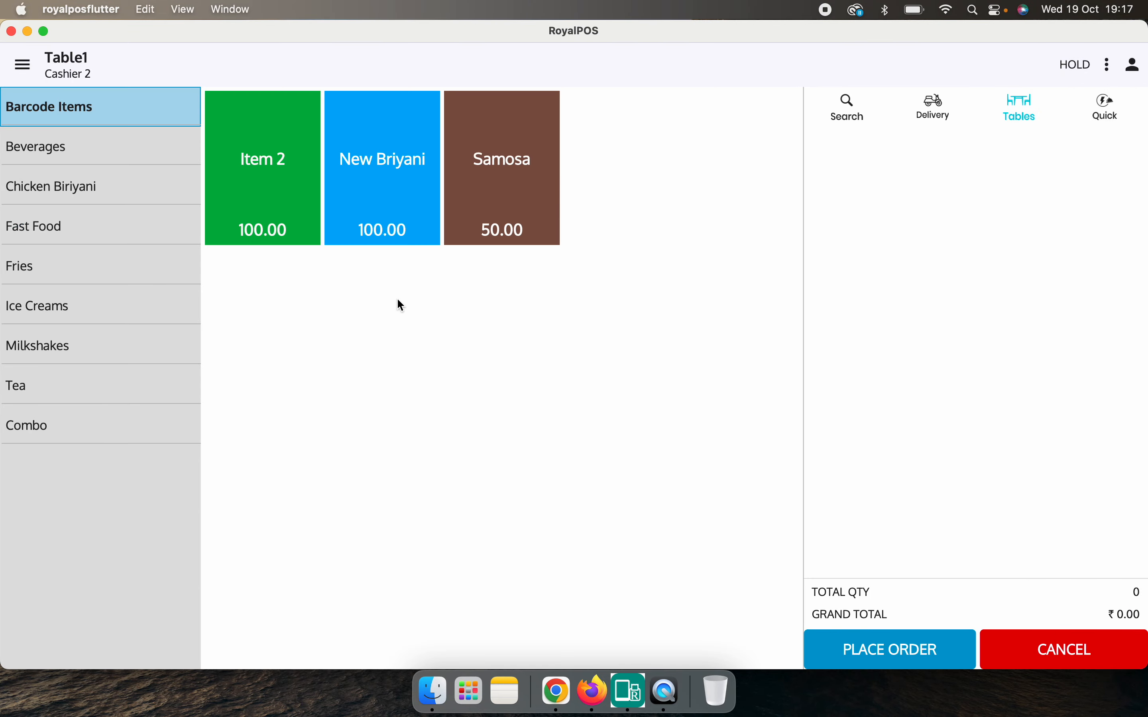
{"action": "left_click", "coordinate": [410, 211]}
{"action": "left_click", "coordinate": [467, 213]}
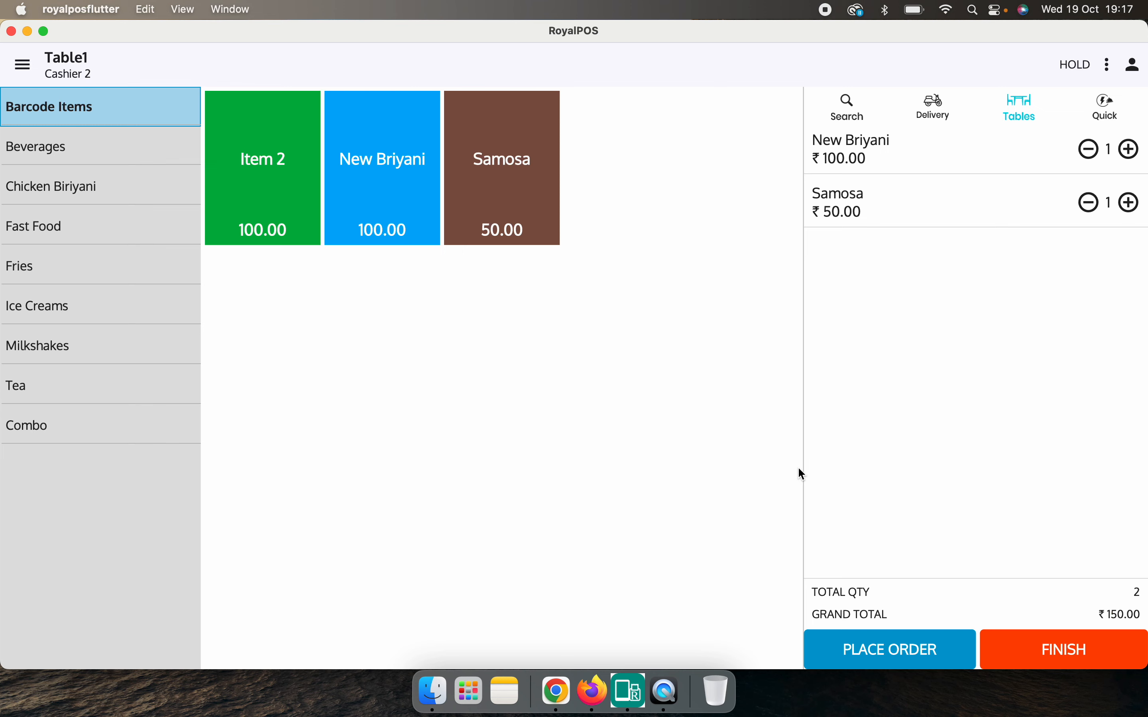
{"action": "left_click", "coordinate": [904, 657]}
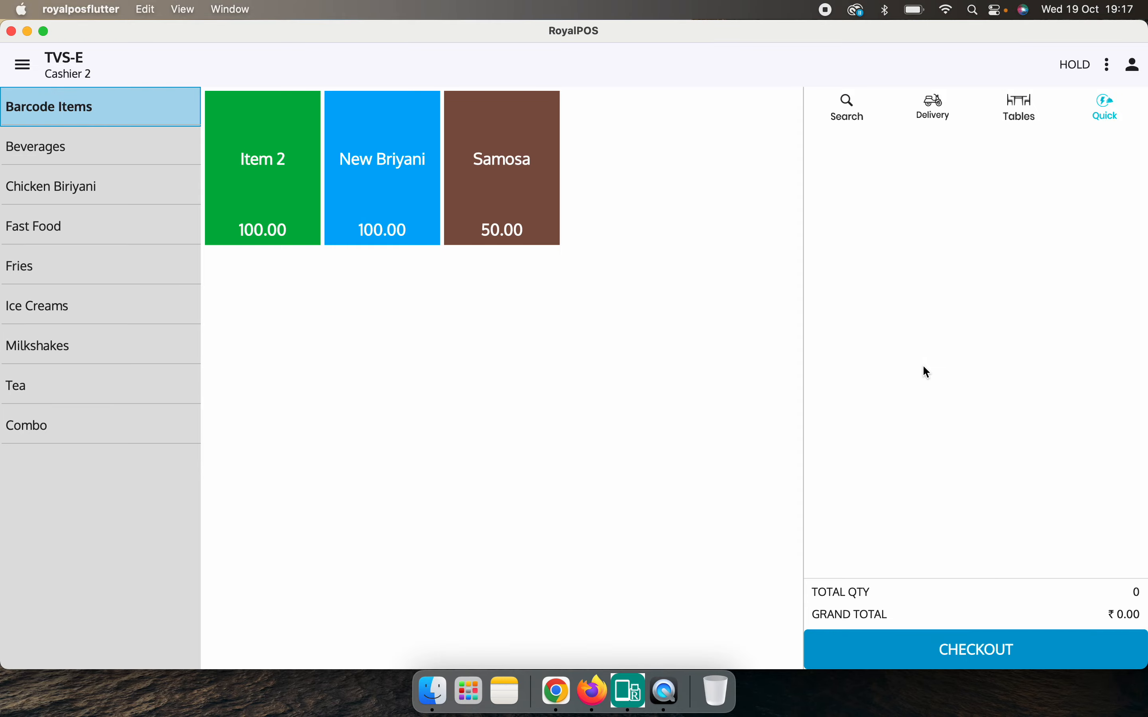
Reopen the Table1 order, add one Chocolate Milkshake and one Kesar Milkshake, and place the order again.
{"action": "left_click", "coordinate": [1015, 119]}
{"action": "left_click", "coordinate": [202, 299]}
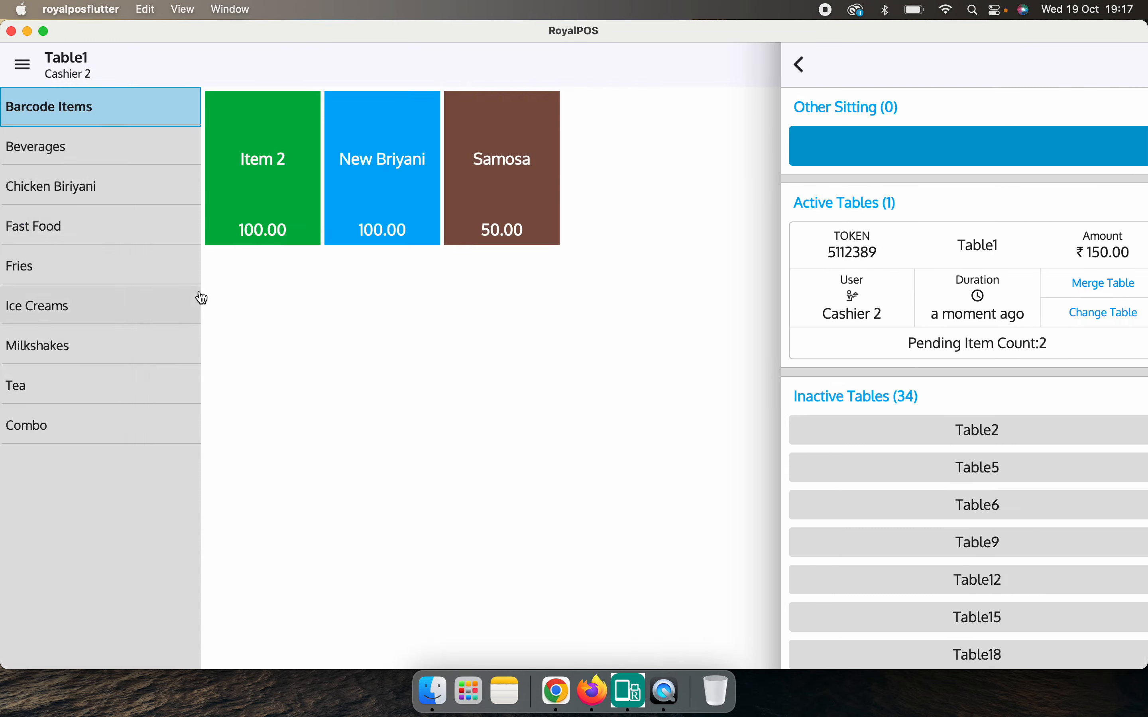
{"action": "left_click", "coordinate": [74, 349]}
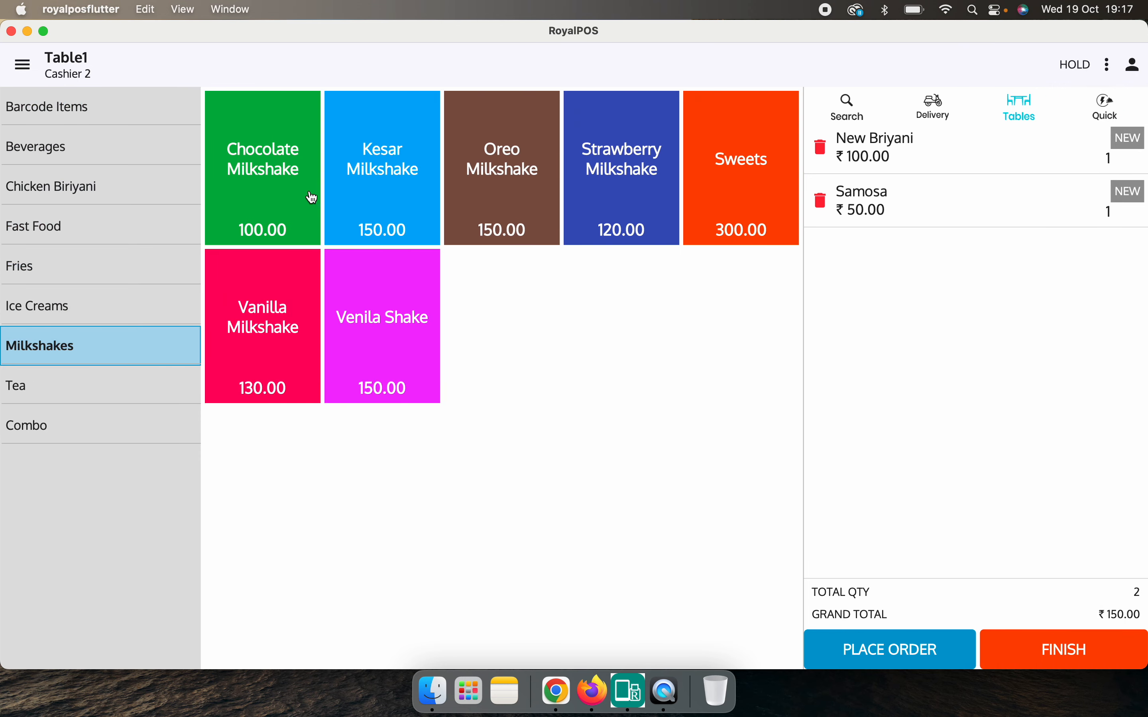
{"action": "left_click", "coordinate": [277, 201]}
{"action": "left_click", "coordinate": [367, 192]}
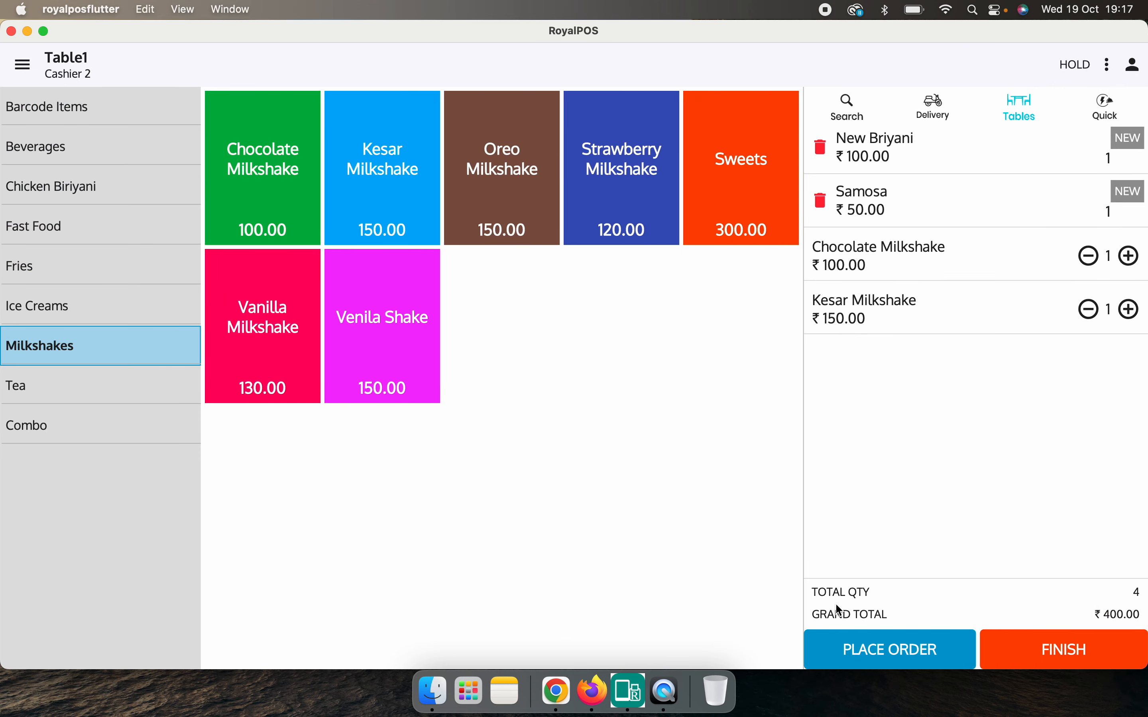
{"action": "left_click", "coordinate": [899, 651]}
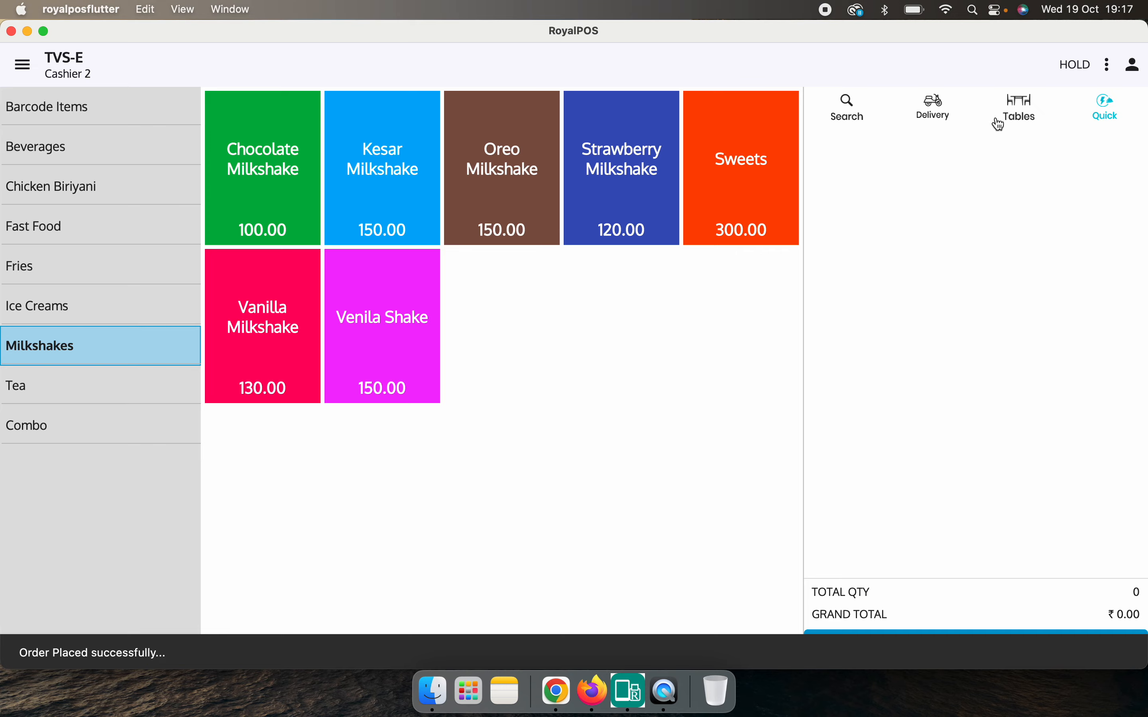
Finish the Table1 order with UPI payment, without customer details, and start a new order.
{"action": "left_click", "coordinate": [1021, 107]}
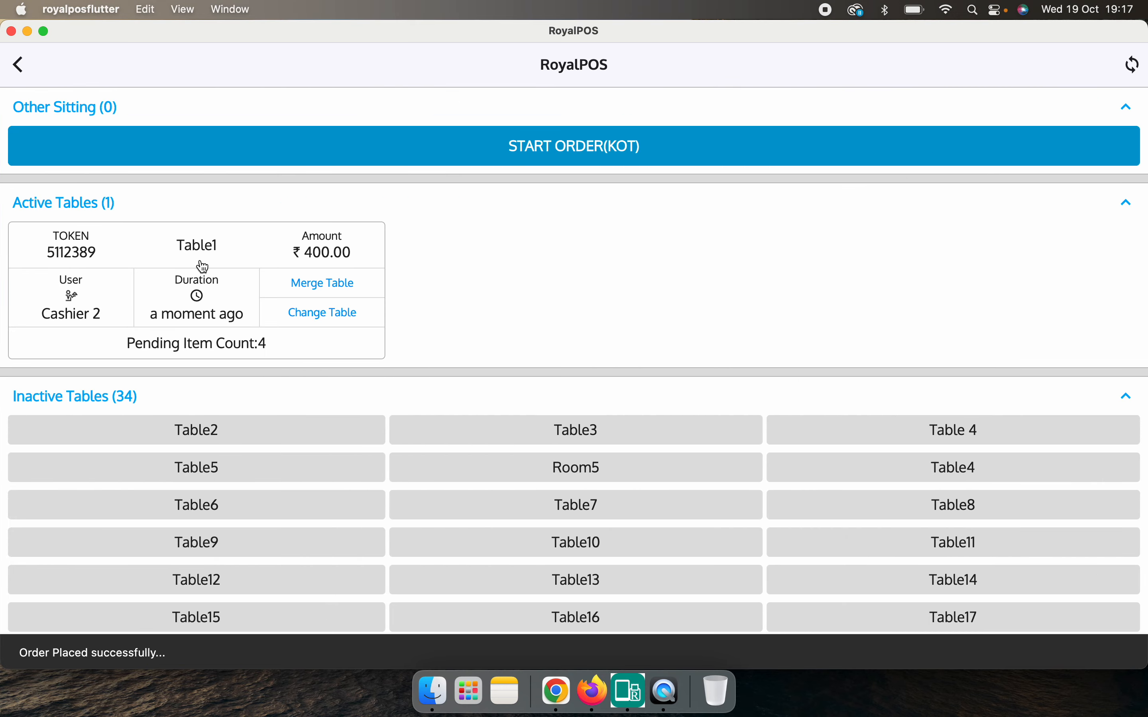
{"action": "left_click", "coordinate": [223, 286]}
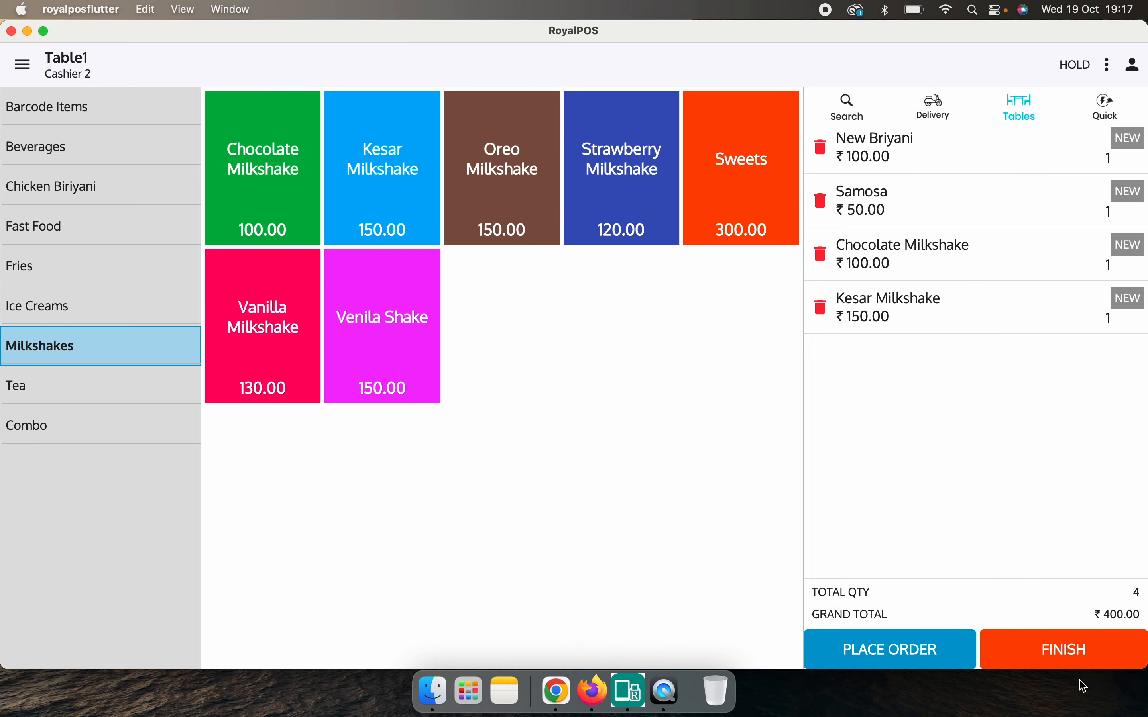
{"action": "left_click", "coordinate": [1062, 650]}
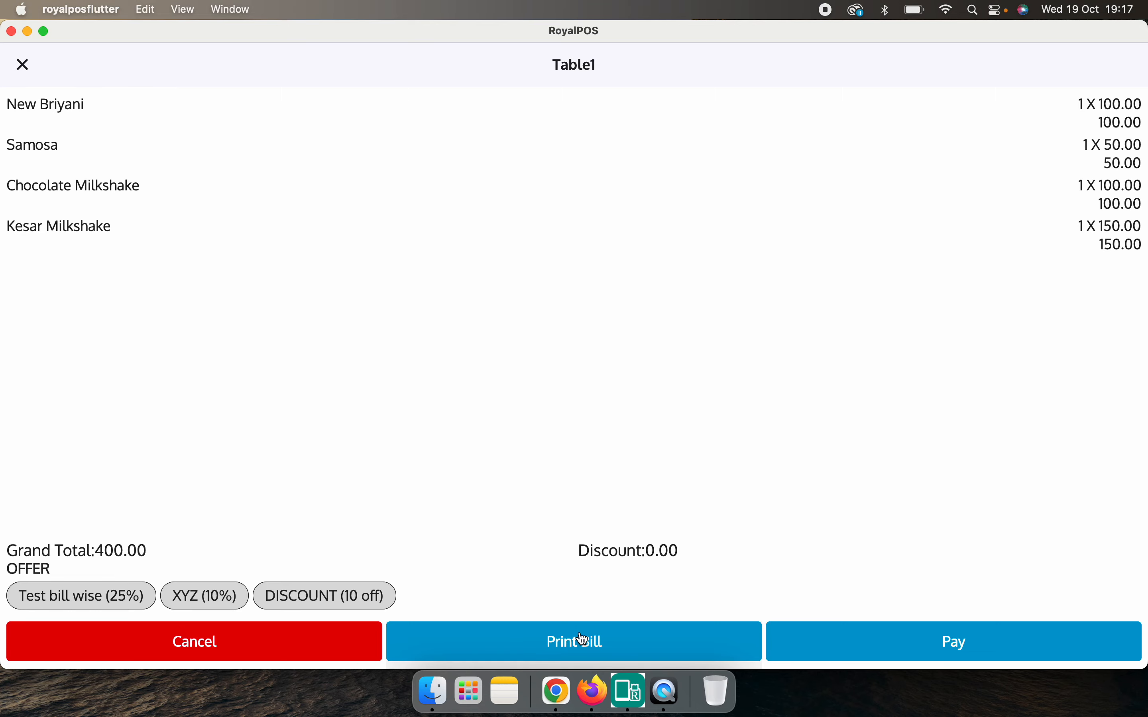
{"action": "left_click", "coordinate": [959, 654]}
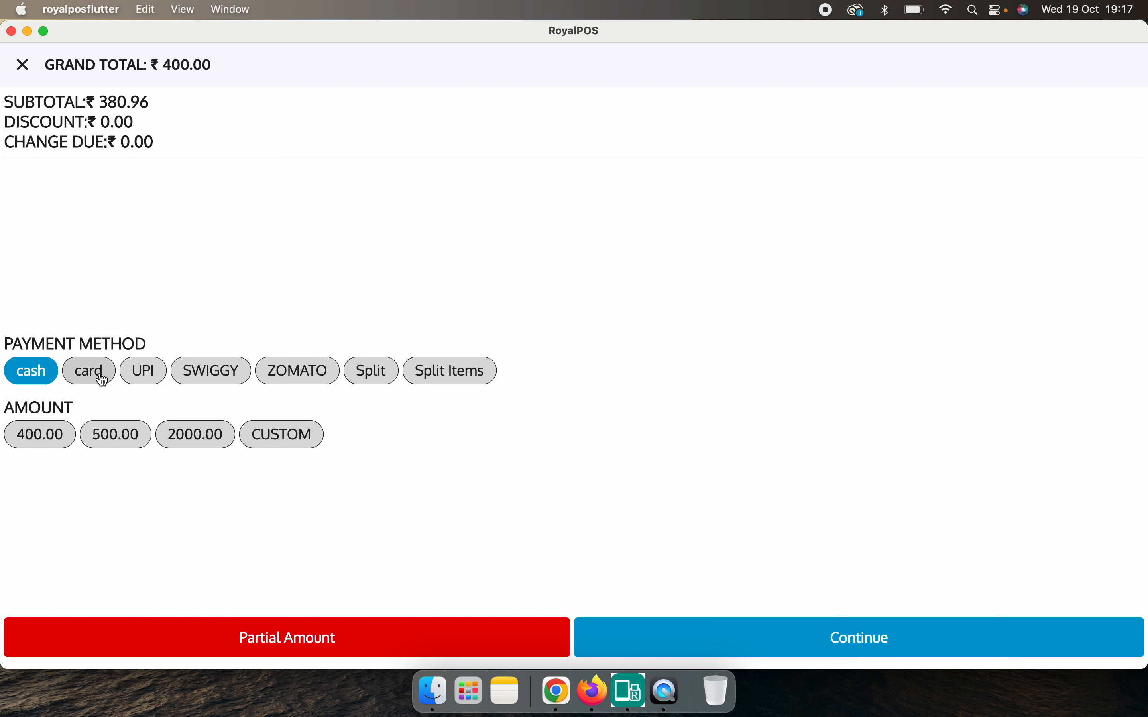
{"action": "left_click", "coordinate": [147, 373]}
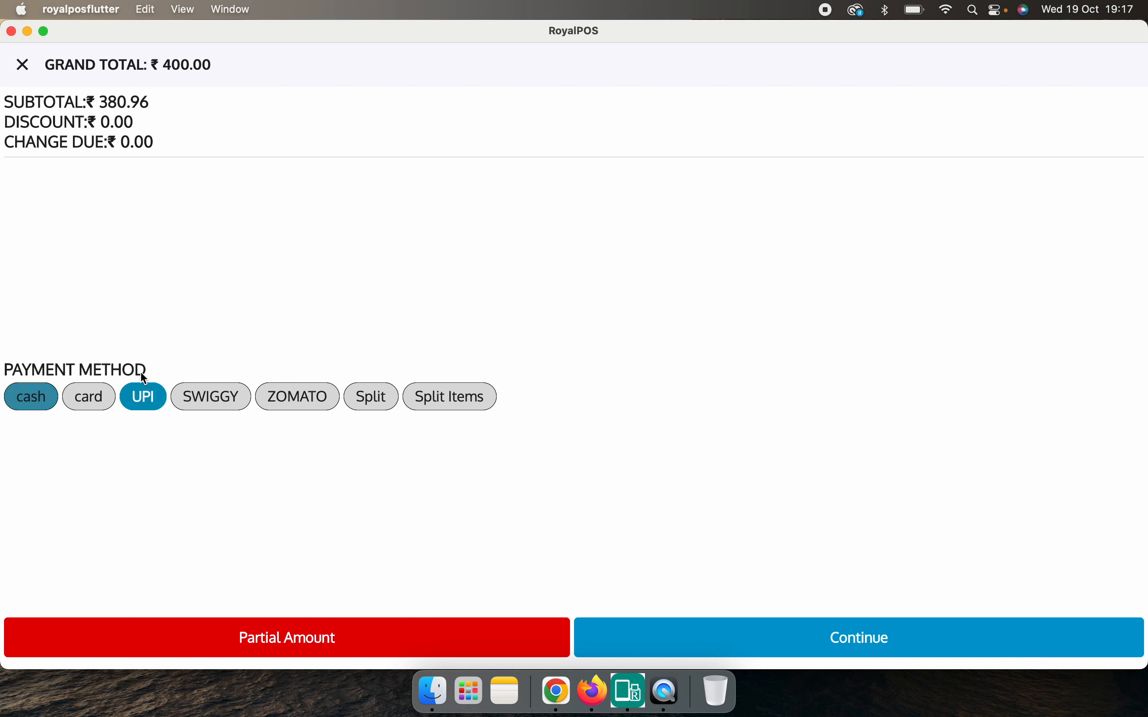
{"action": "left_click", "coordinate": [862, 649]}
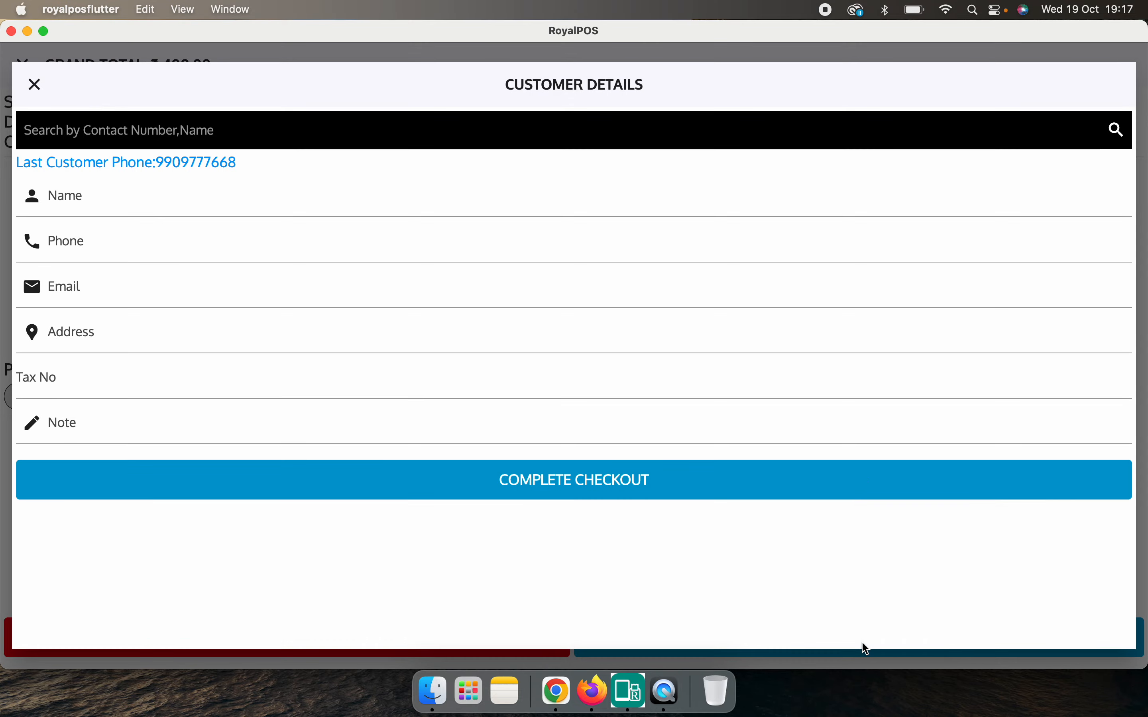
{"action": "left_click", "coordinate": [637, 498]}
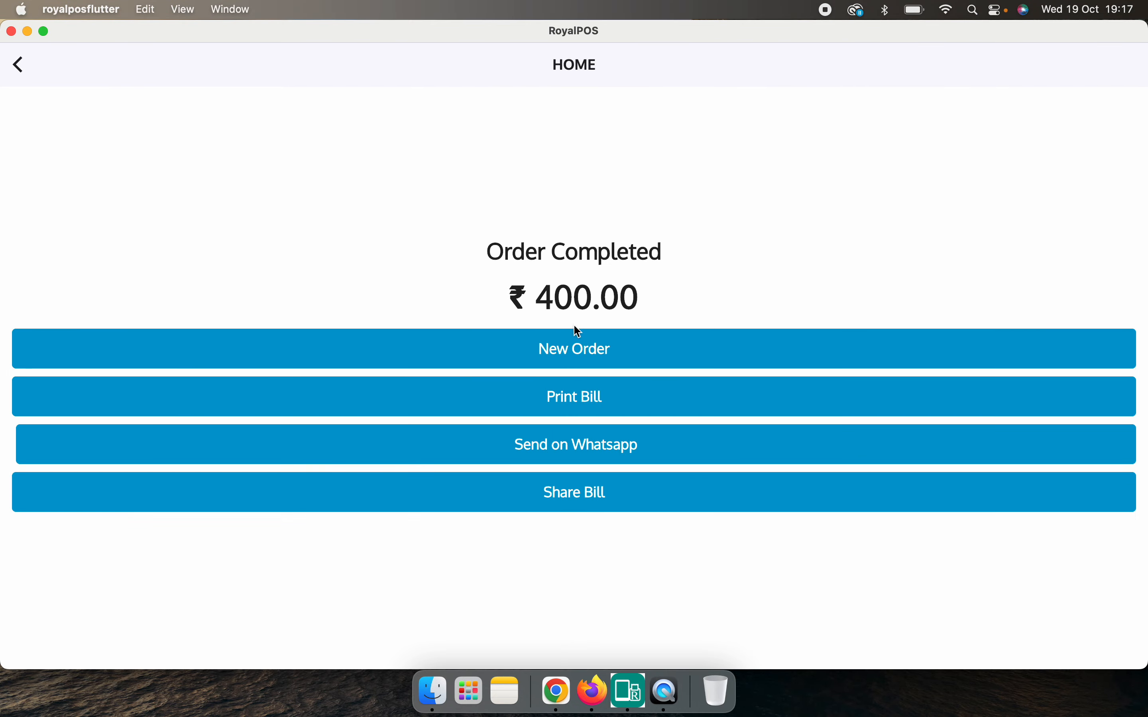
{"action": "left_click", "coordinate": [570, 348]}
{"action": "left_click", "coordinate": [1028, 107]}
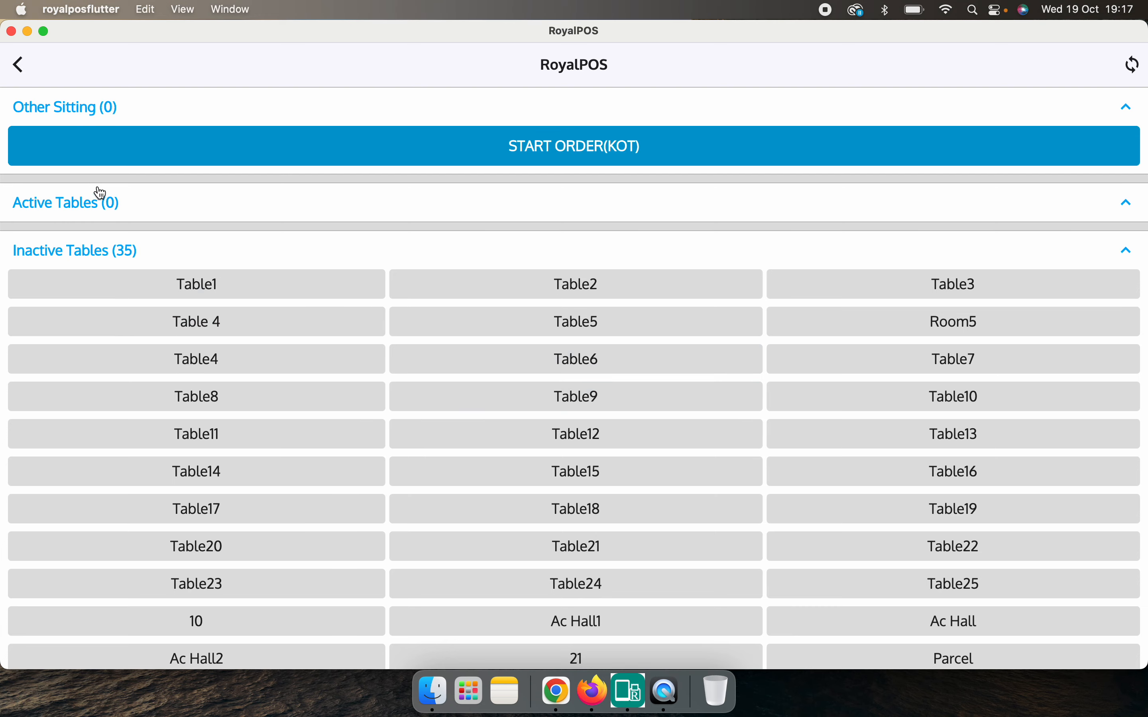
{"action": "left_click", "coordinate": [20, 70]}
{"action": "left_click", "coordinate": [359, 169]}
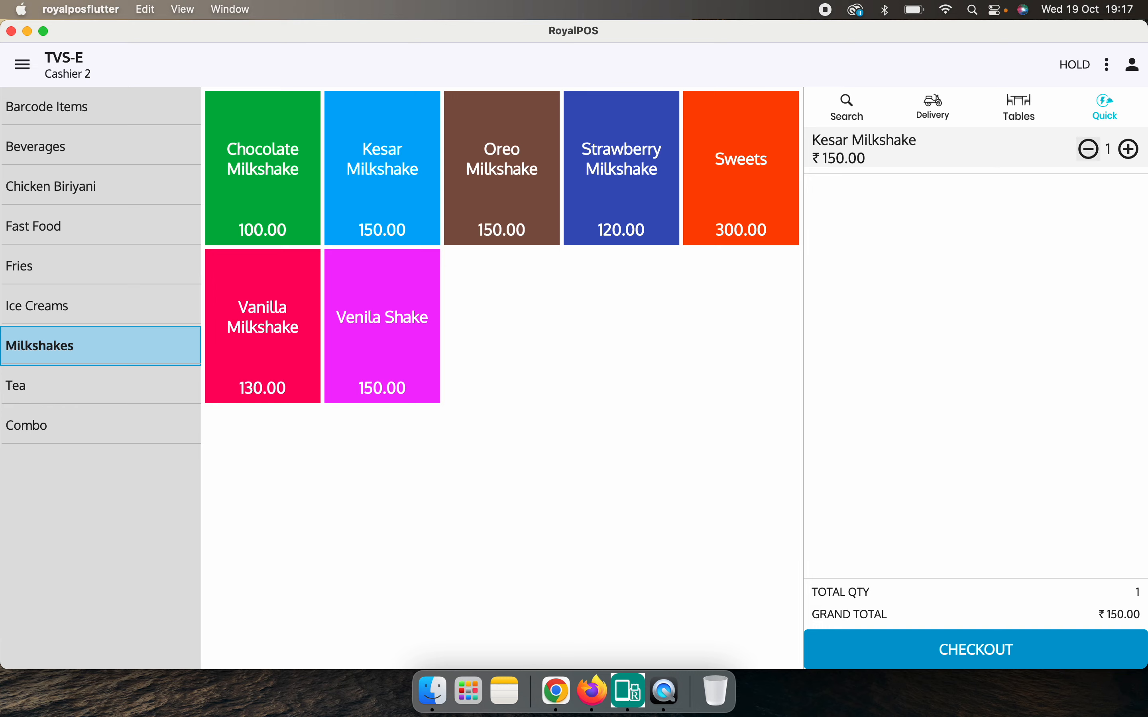
{"action": "left_click", "coordinate": [1089, 150]}
{"action": "left_click", "coordinate": [1006, 114]}
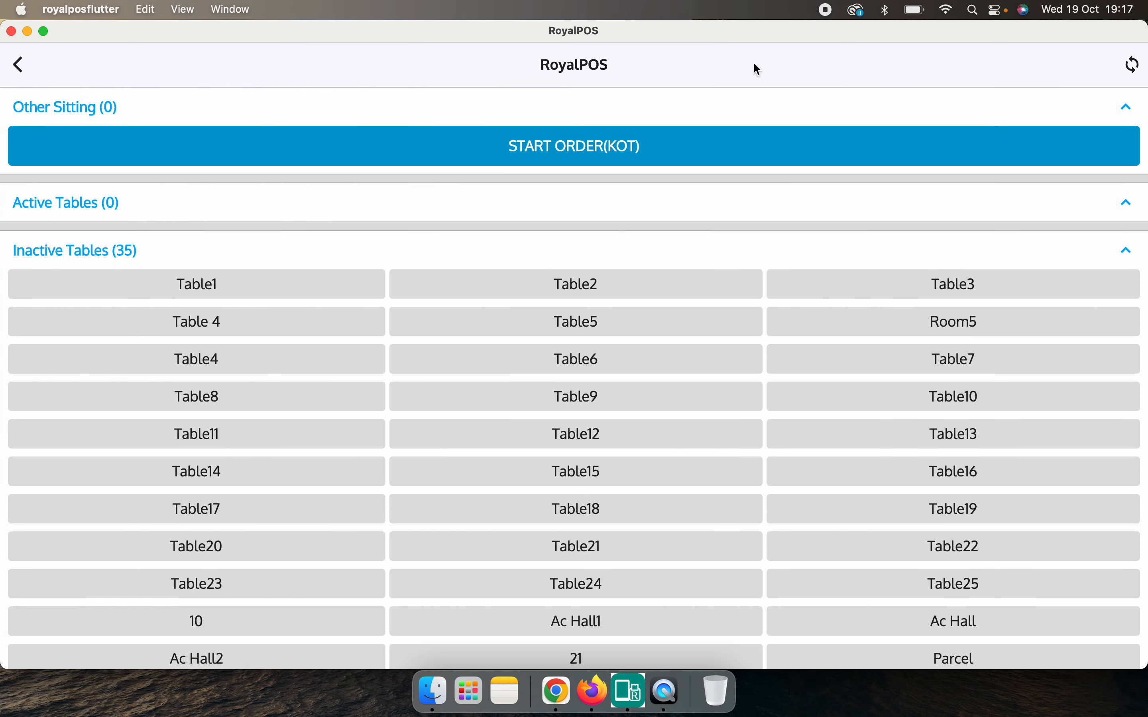
{"action": "left_click", "coordinate": [17, 65]}
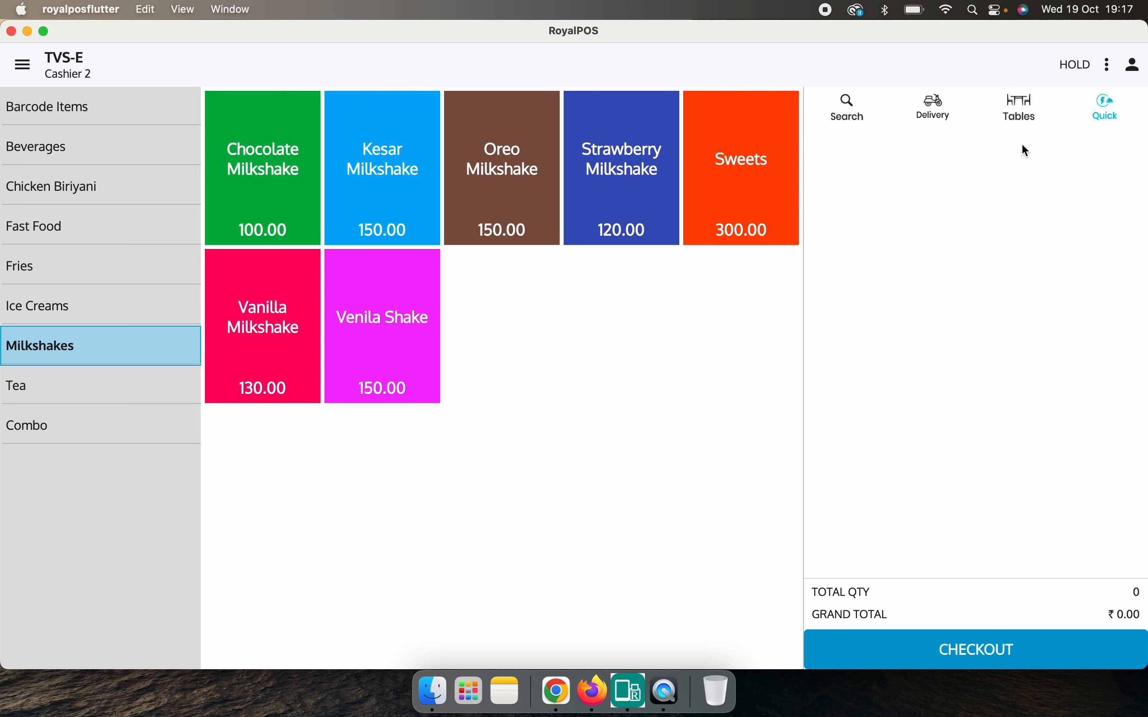
Start a KOT order under Other Sitting for sitting 1, leaving the customer fields empty.
{"action": "left_click", "coordinate": [1025, 123]}
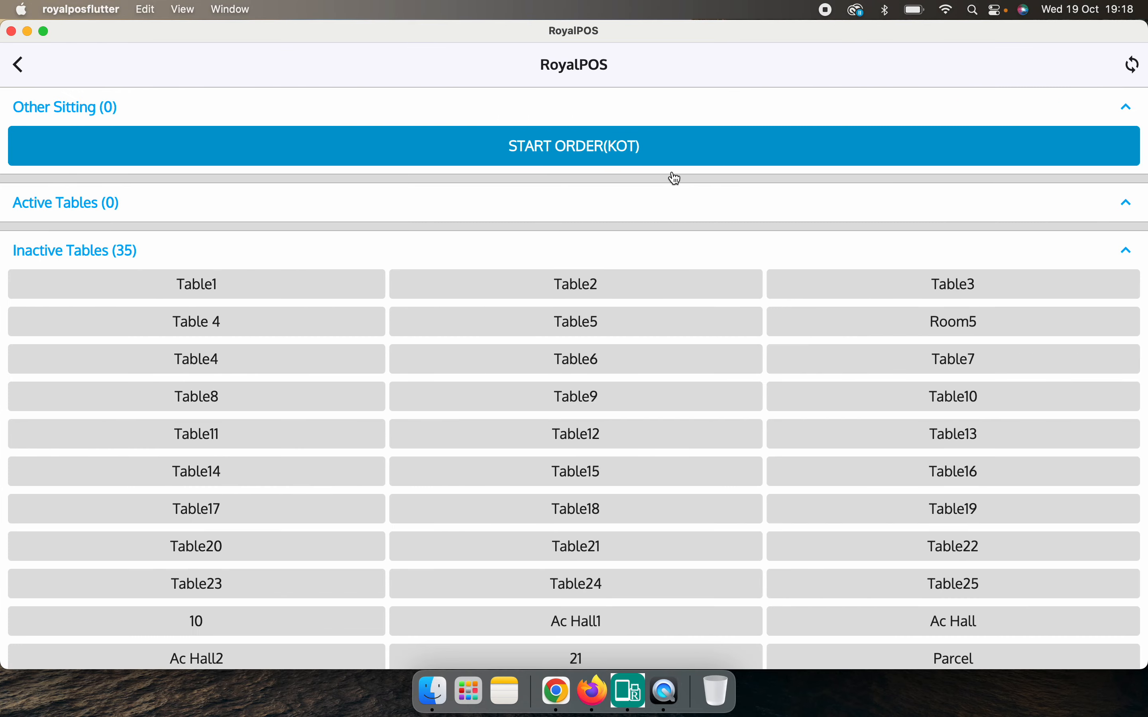
{"action": "left_click", "coordinate": [579, 151]}
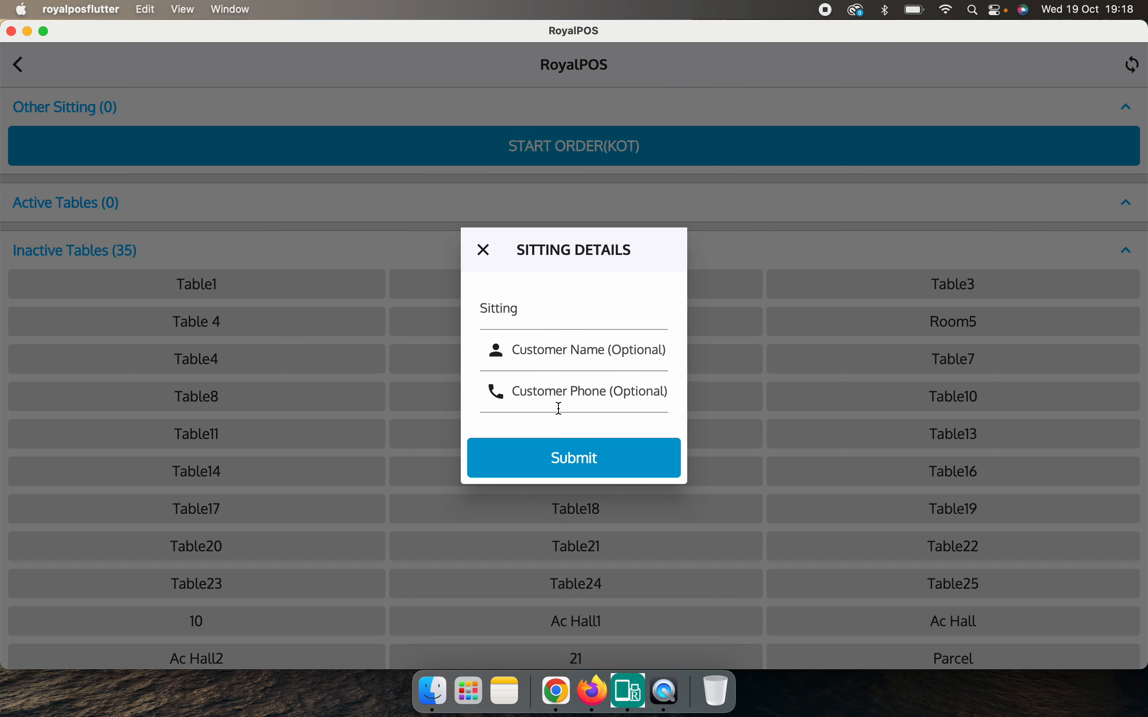
{"action": "left_click", "coordinate": [541, 326]}
{"action": "type", "text": "1"}
{"action": "left_click", "coordinate": [563, 455]}
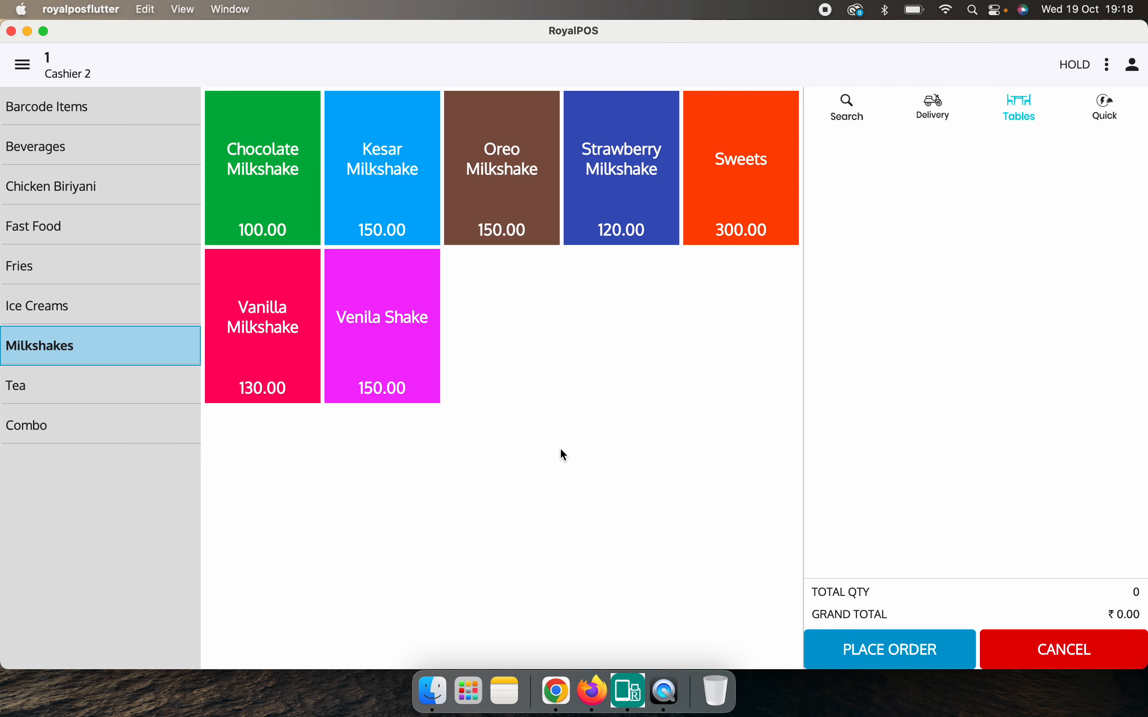
Add one Oreo Milkshake and one Venila Shake to the sitting 1 order and place it.
{"action": "left_click", "coordinate": [493, 209]}
{"action": "left_click", "coordinate": [428, 320]}
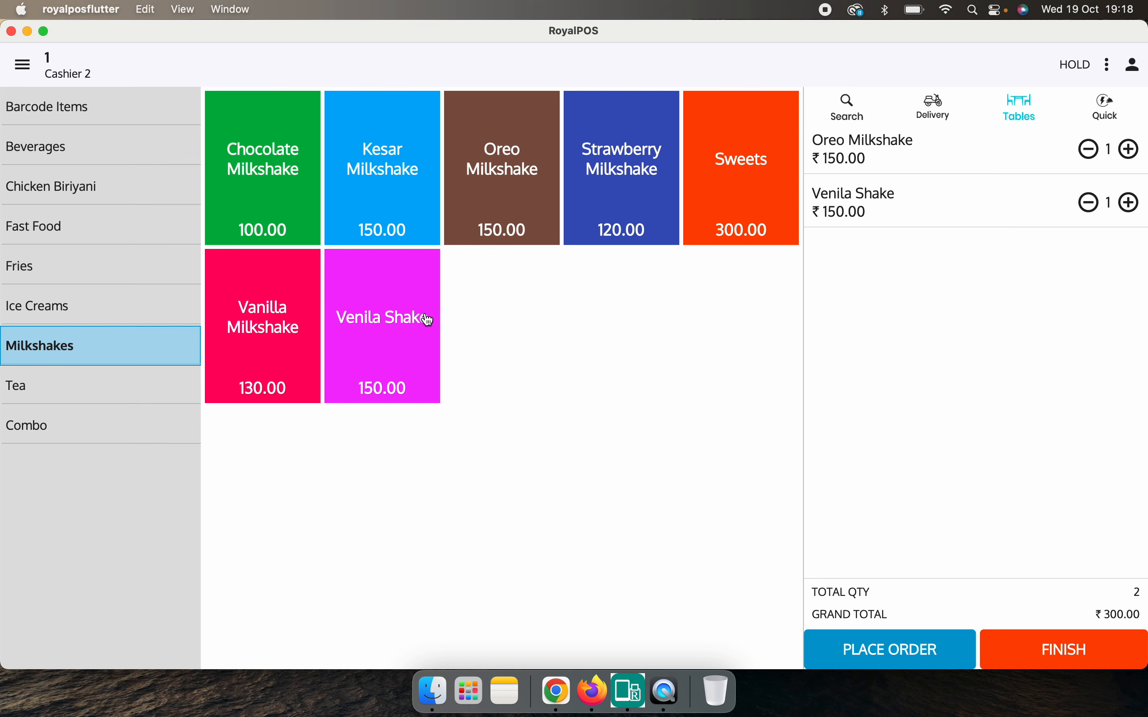
{"action": "left_click", "coordinate": [904, 649]}
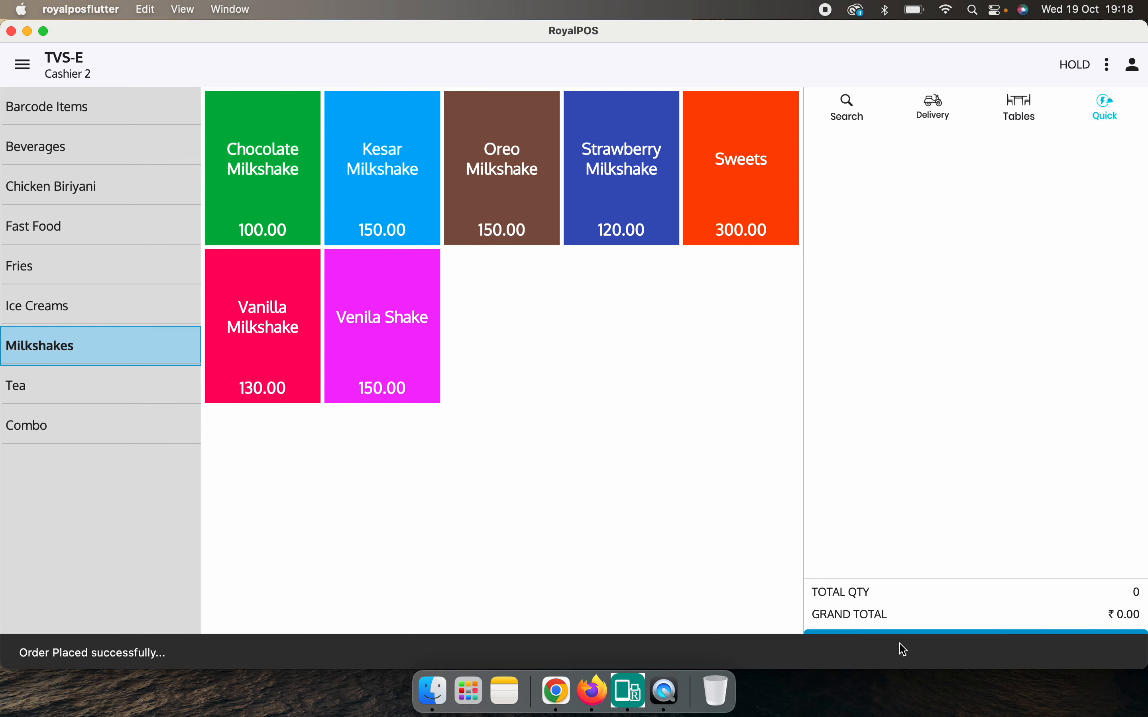
Reopen the sitting 1 order, finish it with cash payment and no customer details, and start a new order.
{"action": "left_click", "coordinate": [1020, 108]}
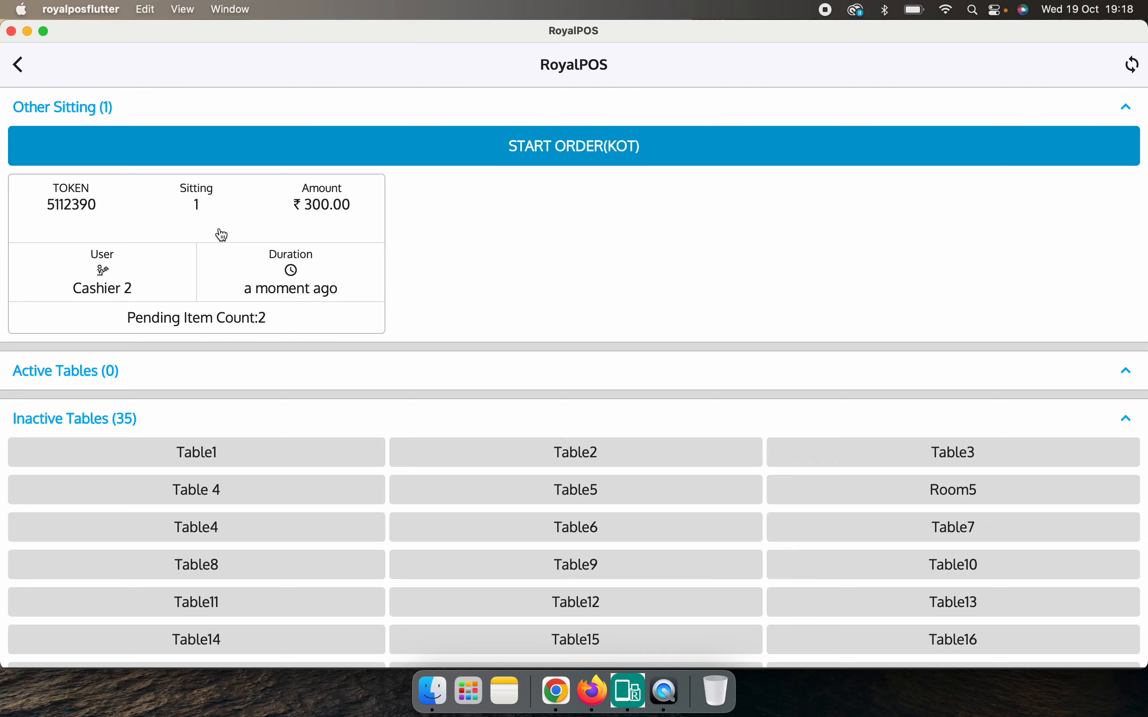
{"action": "left_click", "coordinate": [137, 216]}
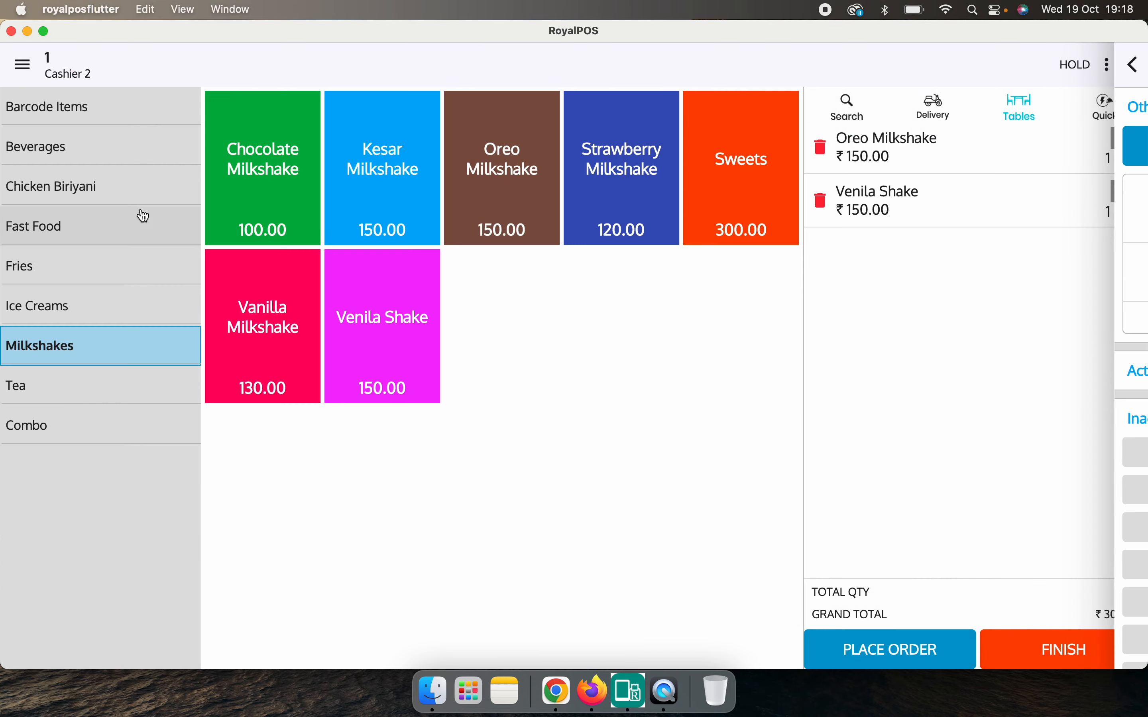
{"action": "left_click", "coordinate": [1072, 652]}
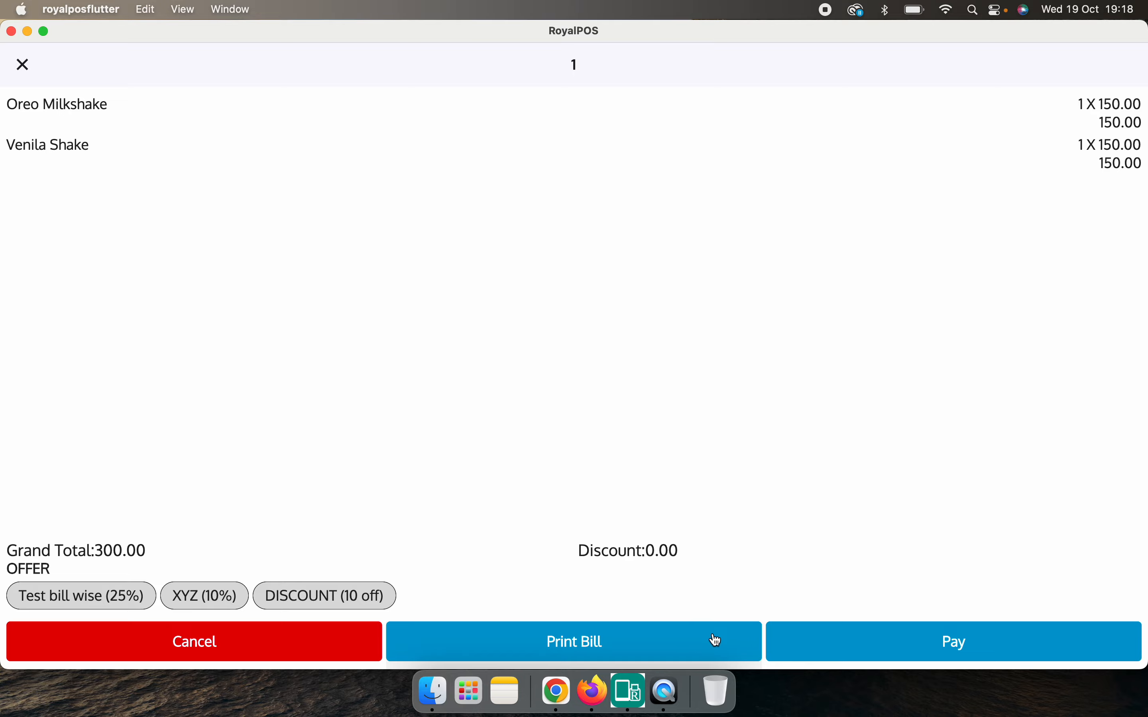
{"action": "left_click", "coordinate": [956, 656]}
{"action": "left_click", "coordinate": [811, 635]}
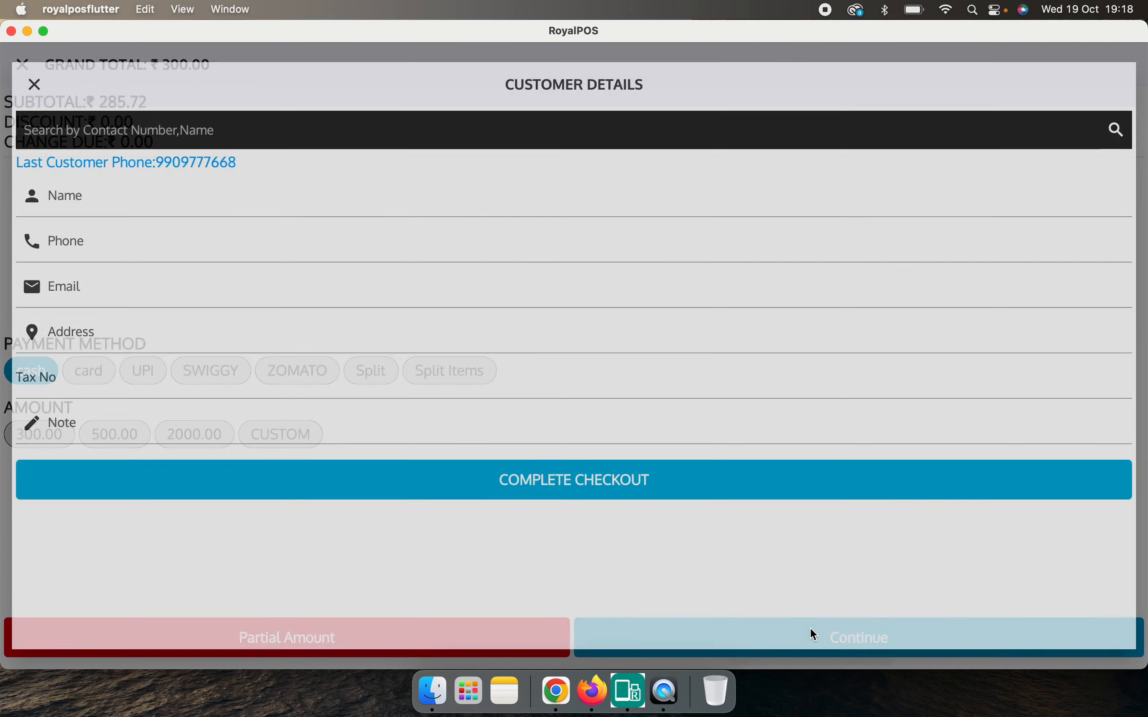
{"action": "left_click", "coordinate": [651, 502]}
{"action": "left_click", "coordinate": [643, 349]}
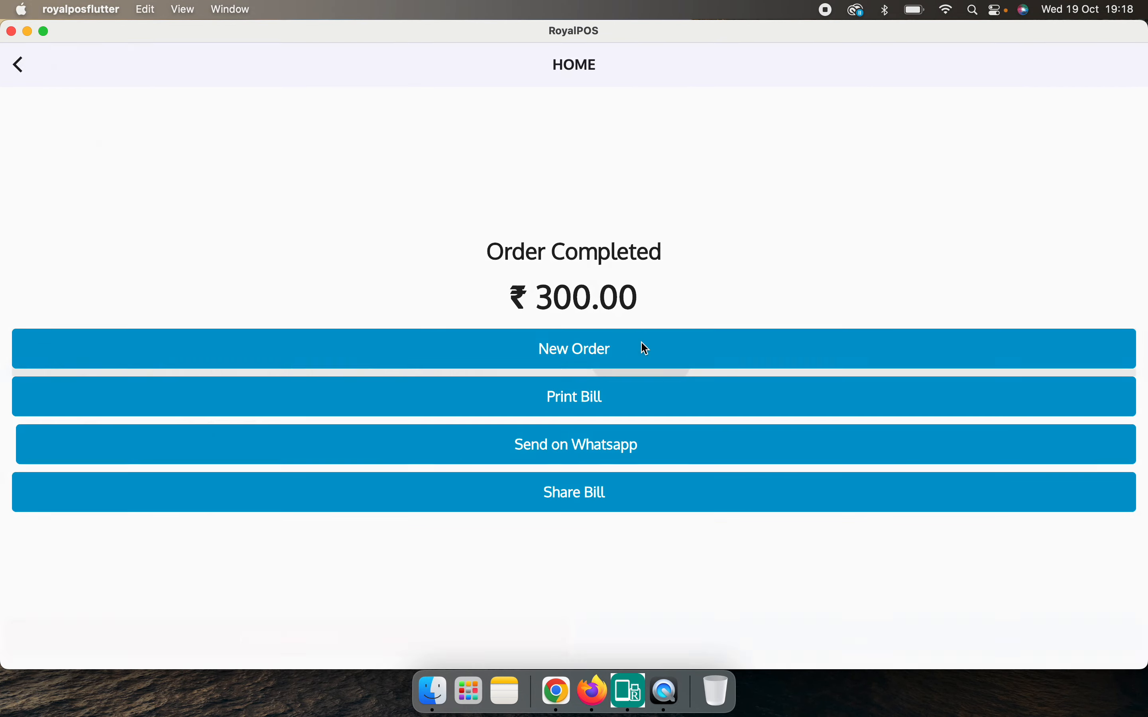
Check the tables overview, then examine the Dinein Settings in Printer Settings, including the Show Other Sitting option.
{"action": "left_click", "coordinate": [1026, 111]}
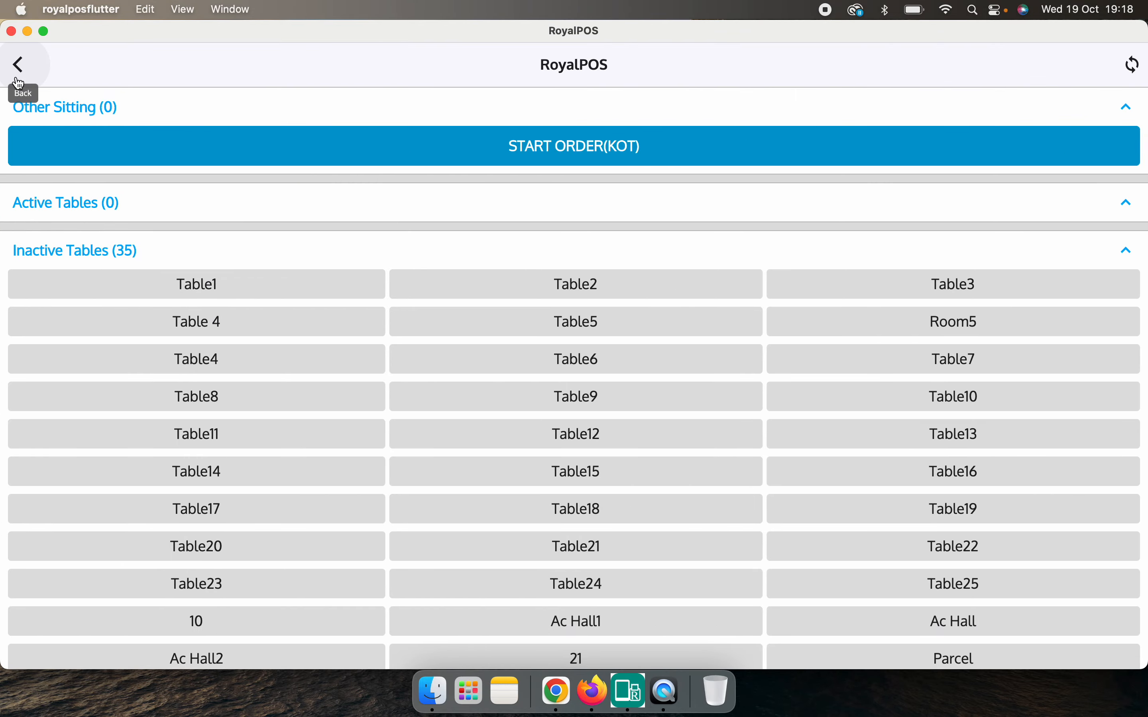
{"action": "left_click", "coordinate": [36, 81]}
{"action": "left_click", "coordinate": [35, 80]}
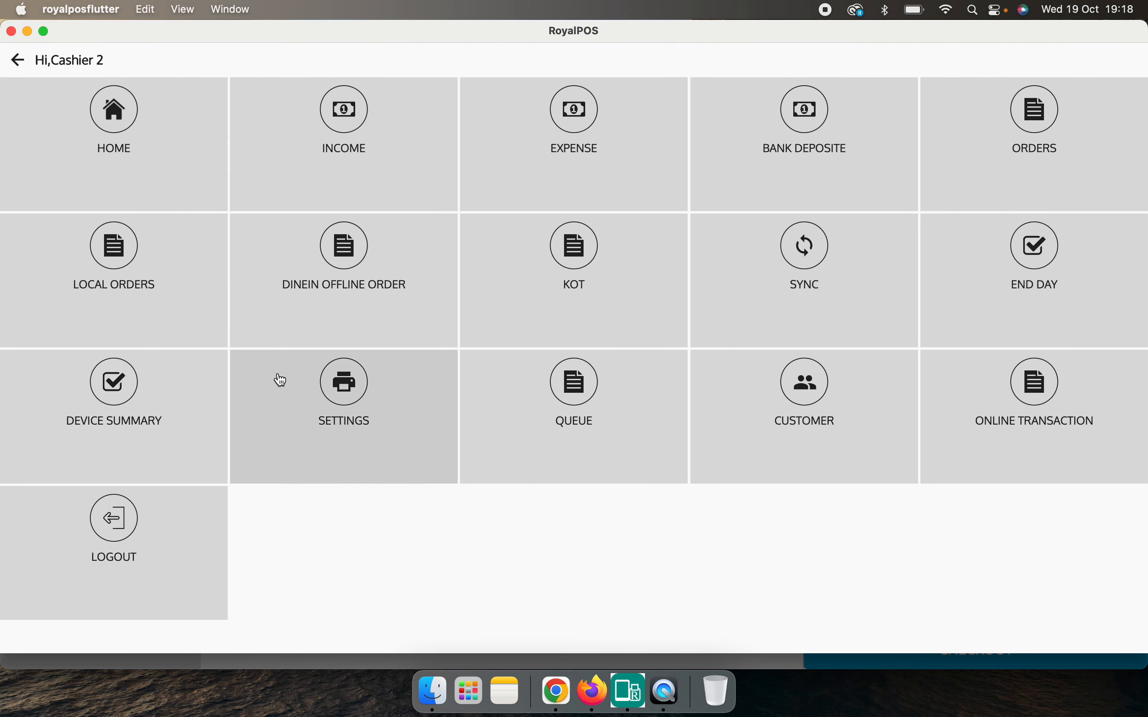
{"action": "left_click", "coordinate": [332, 413]}
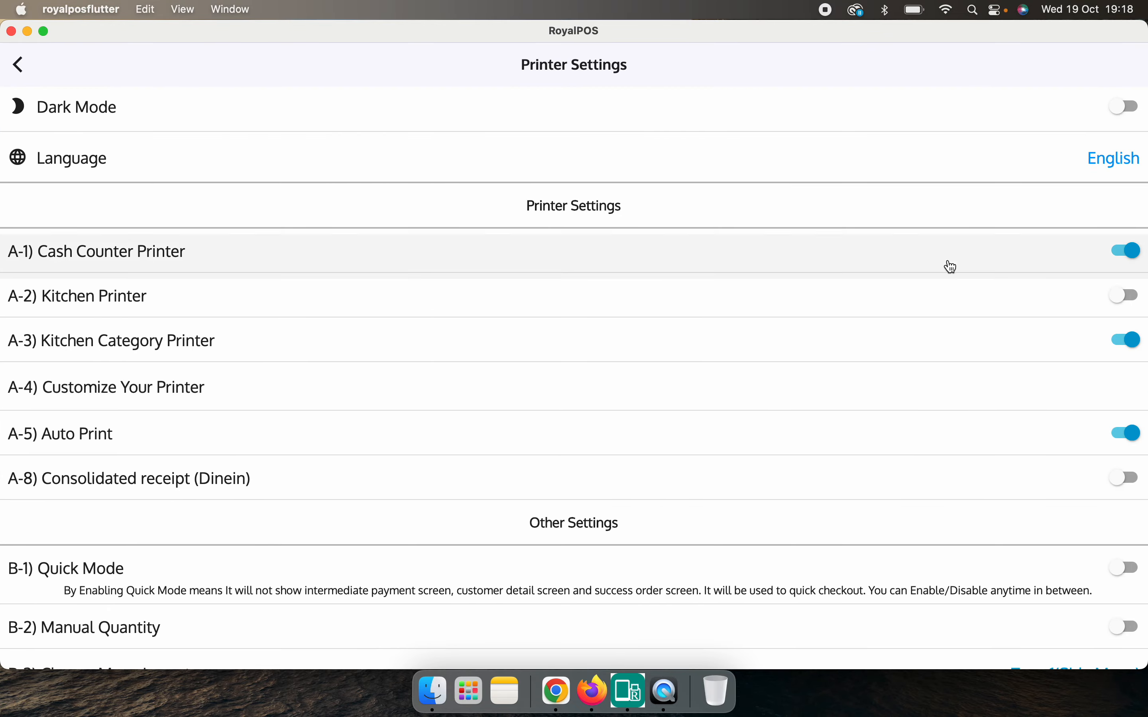
{"action": "key", "text": "Down"}
{"action": "key", "text": "Down"}
{"action": "key", "text": "Down"}
{"action": "key", "text": "Down"}
{"action": "key", "text": "Down"}
{"action": "key", "text": "Down"}
{"action": "key", "text": "Down"}
{"action": "key", "text": "Down"}
{"action": "key", "text": "Down"}
{"action": "key", "text": "Down"}
{"action": "key", "text": "Down"}
{"action": "key", "text": "Down"}
{"action": "key", "text": "Down"}
{"action": "key", "text": "Down"}
{"action": "key", "text": "Down"}
{"action": "key", "text": "Down"}
{"action": "key", "text": "Down"}
{"action": "key", "text": "Down"}
{"action": "key", "text": "Down"}
{"action": "key", "text": "Down"}
{"action": "key", "text": "Down"}
{"action": "key", "text": "Down"}
{"action": "key", "text": "Down"}
{"action": "key", "text": "Down"}
{"action": "key", "text": "Down"}
{"action": "key", "text": "Down"}
{"action": "key", "text": "Down"}
{"action": "key", "text": "Down"}
{"action": "key", "text": "Down"}
{"action": "key", "text": "Down"}
{"action": "key", "text": "Down"}
{"action": "key", "text": "Down"}
{"action": "key", "text": "Down"}
{"action": "key", "text": "Down"}
{"action": "key", "text": "Down"}
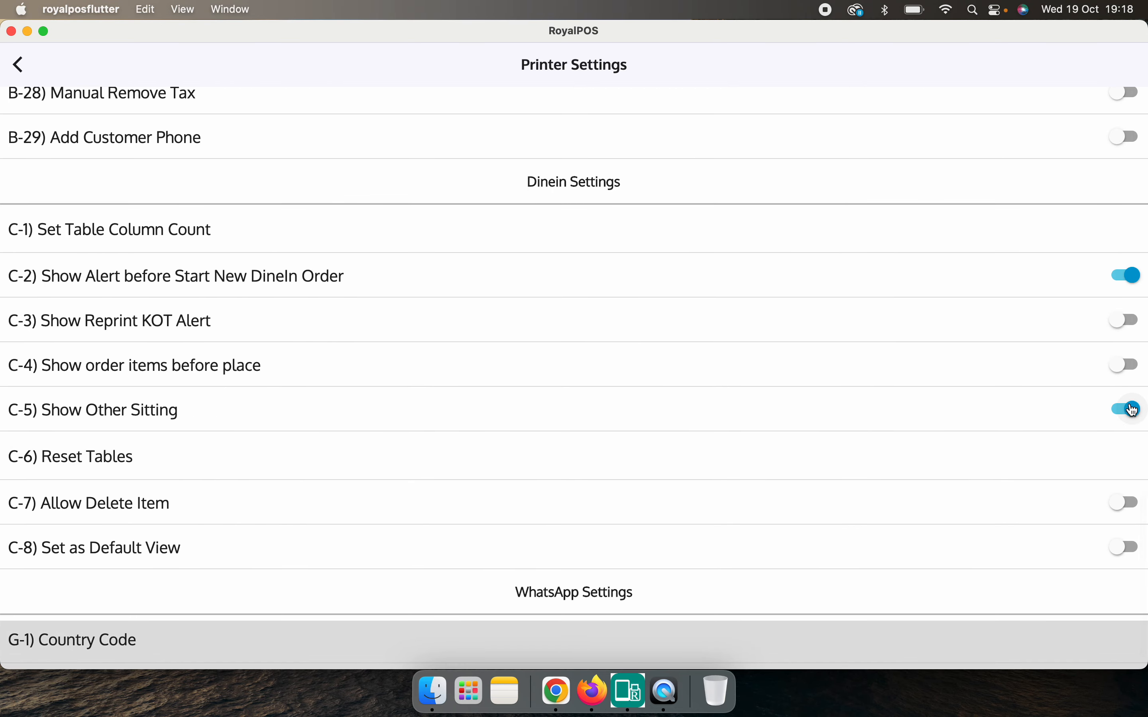
{"action": "left_click", "coordinate": [14, 82]}
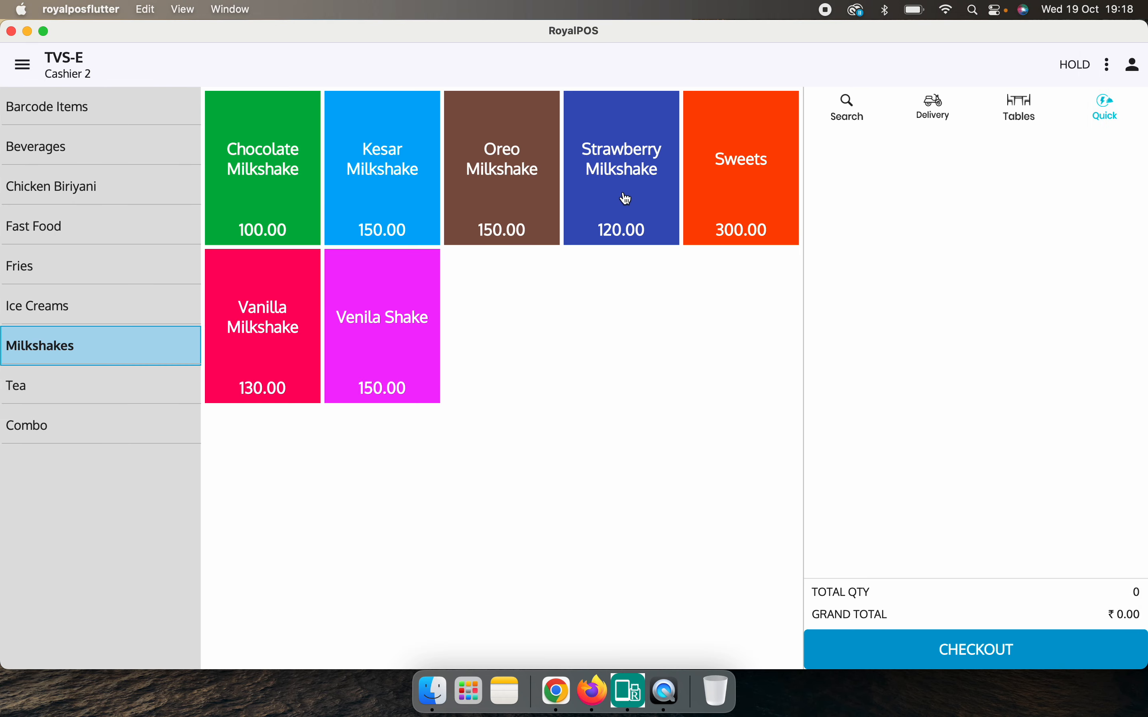
Start a new delivery order and add one Strawberry Milkshake and one Oreo Milkshake.
{"action": "left_click", "coordinate": [931, 110]}
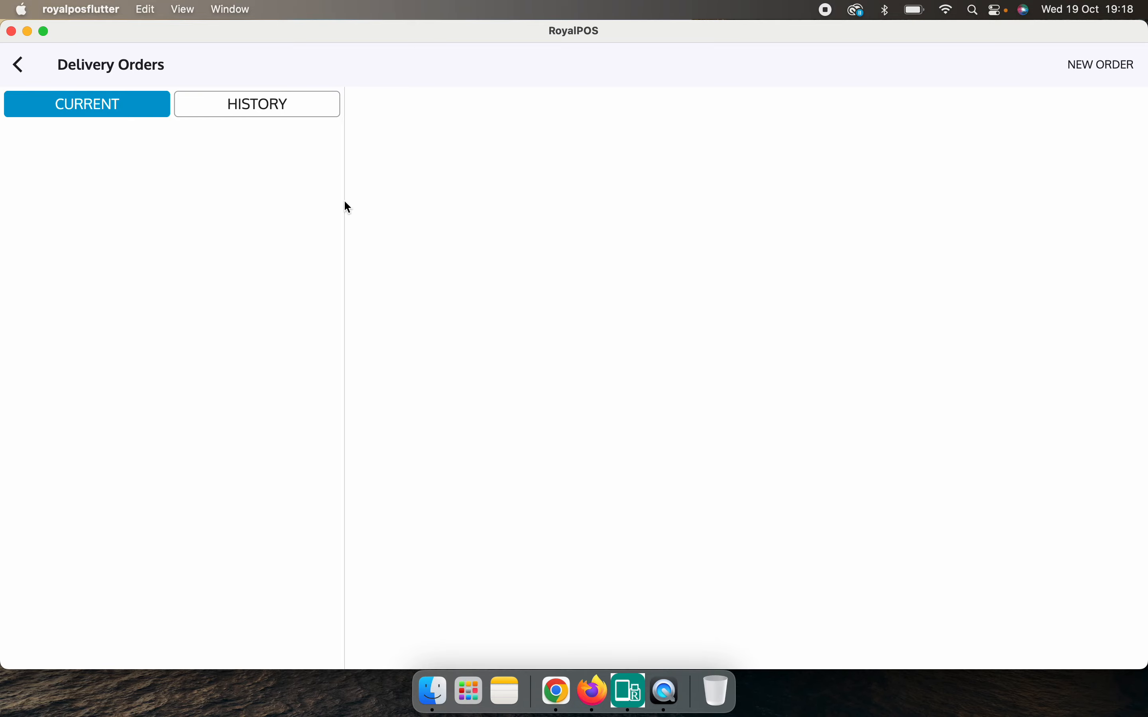
{"action": "left_click", "coordinate": [18, 64]}
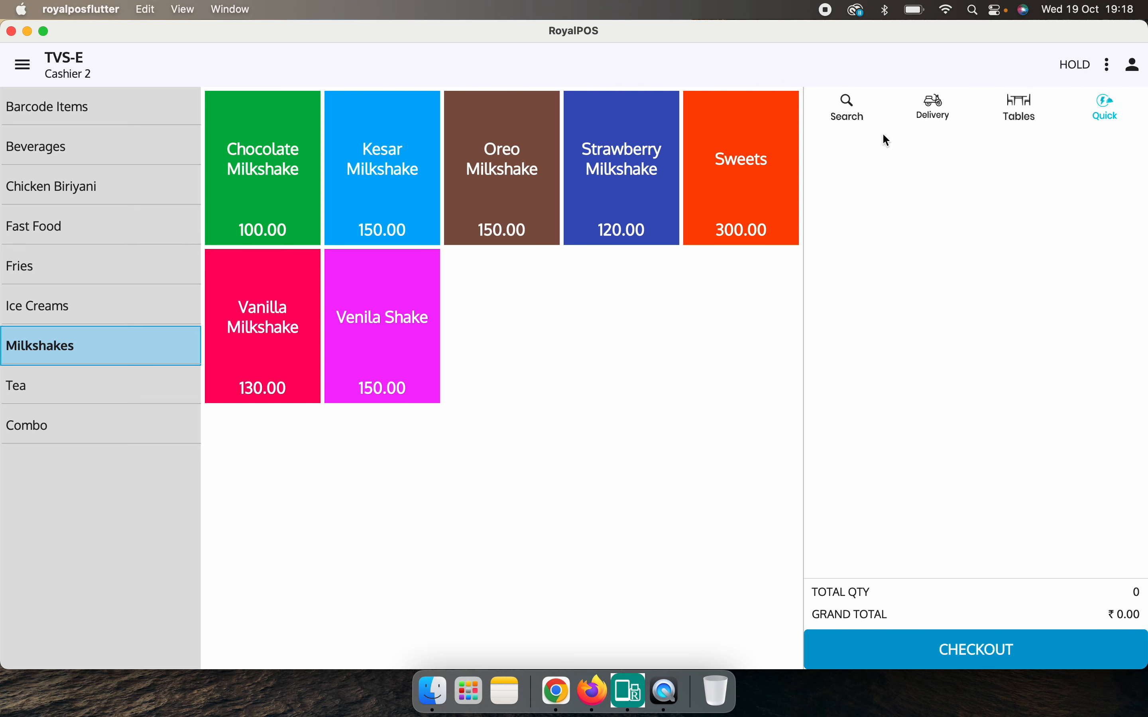
{"action": "left_click", "coordinate": [935, 102]}
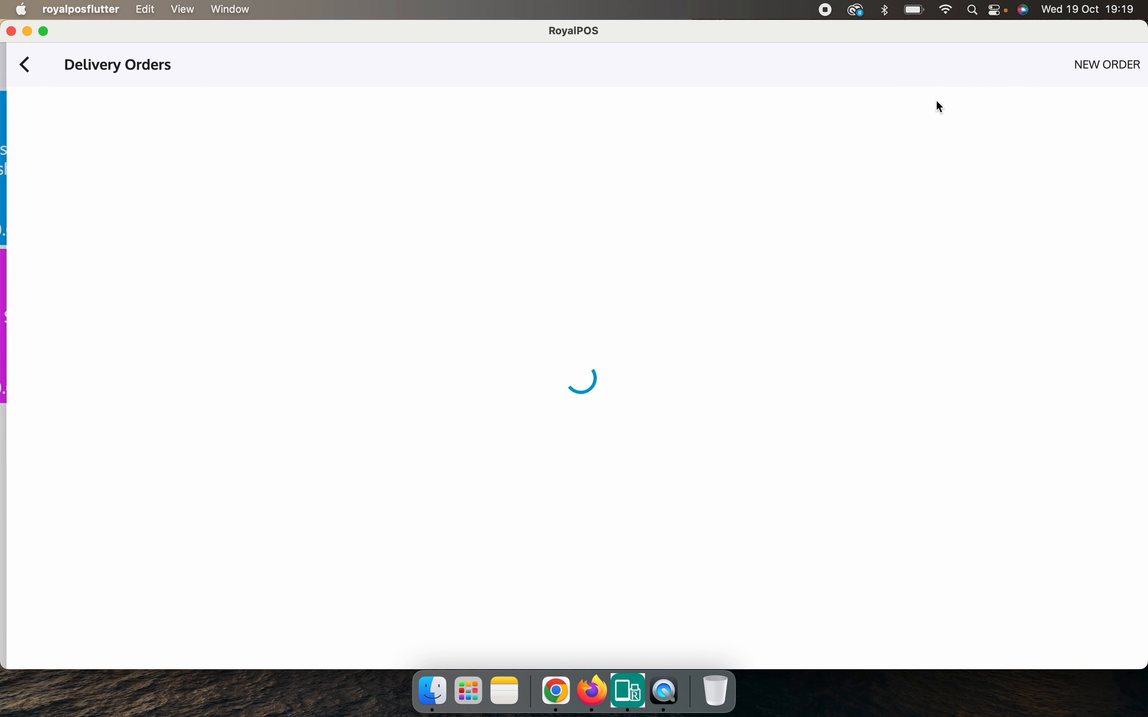
{"action": "left_click", "coordinate": [1105, 75]}
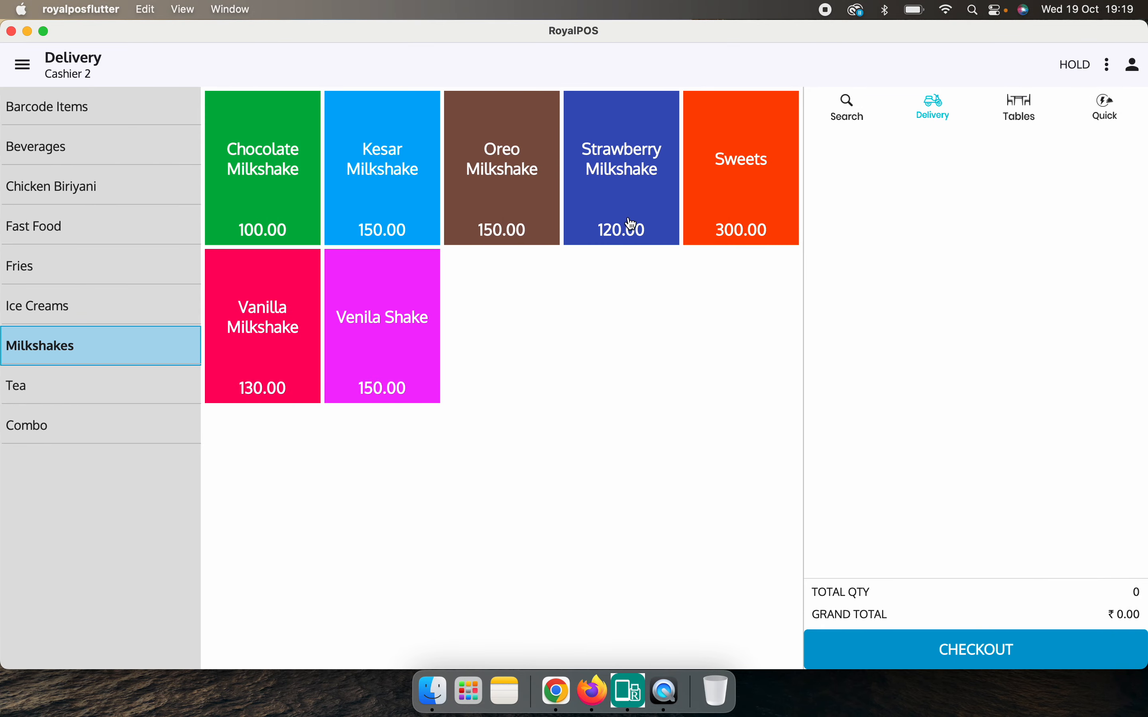
{"action": "left_click", "coordinate": [633, 224]}
{"action": "left_click", "coordinate": [541, 199]}
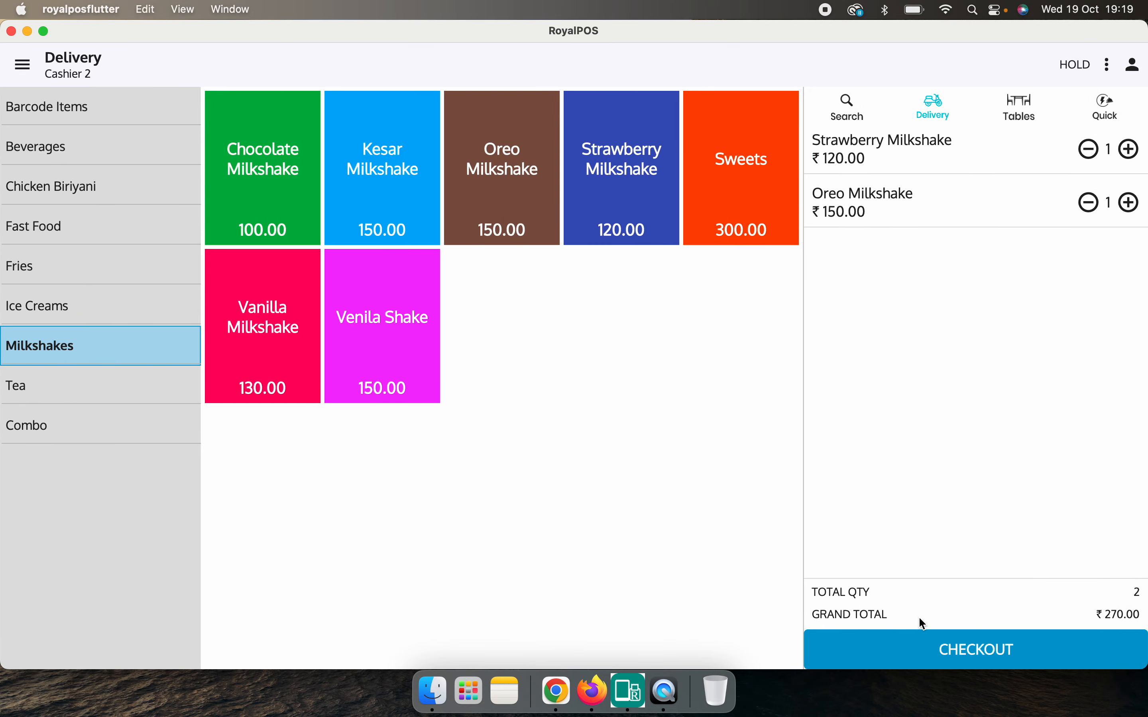
Check out the delivery order, try the Pick Up delivery type, and set it back to Delivery.
{"action": "left_click", "coordinate": [947, 649]}
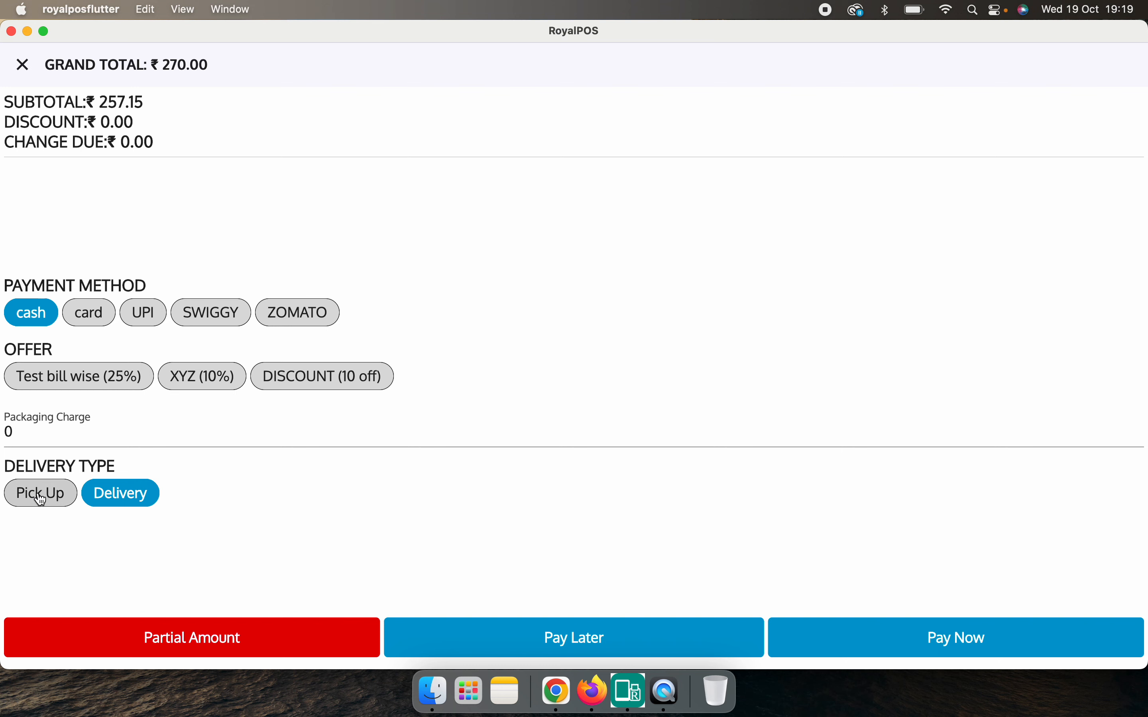
{"action": "left_click", "coordinate": [41, 499]}
{"action": "left_click", "coordinate": [98, 493]}
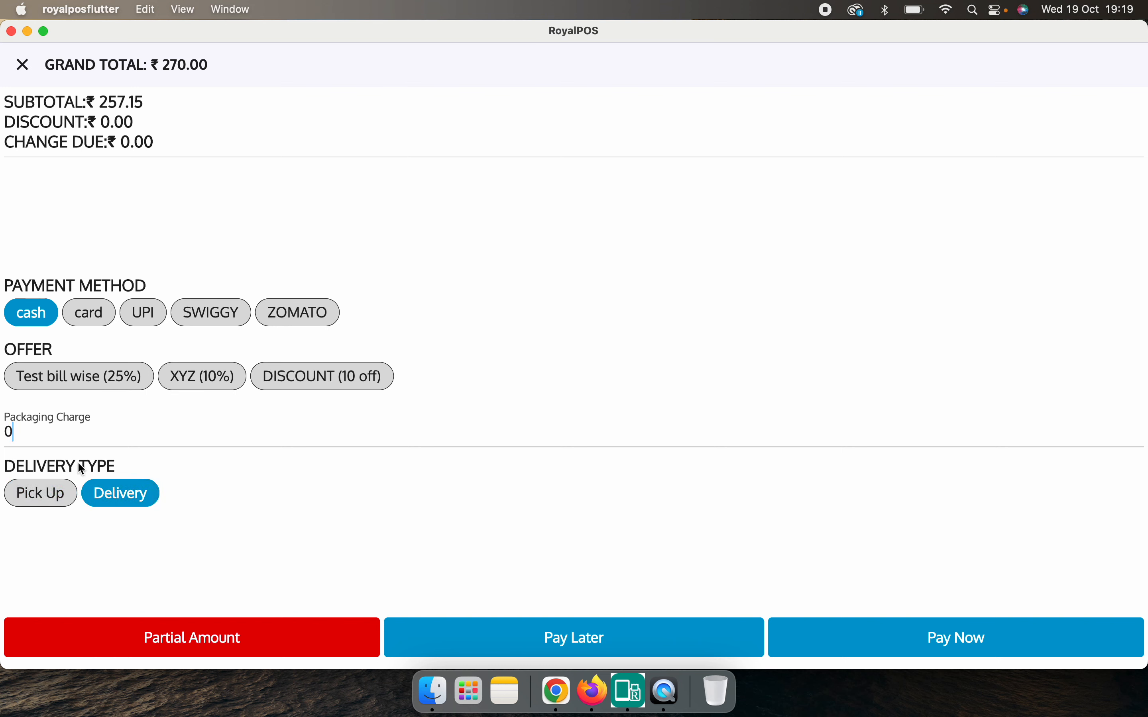
View the partial payment entry for the delivery order and close it without entering an amount.
{"action": "left_click", "coordinate": [202, 640]}
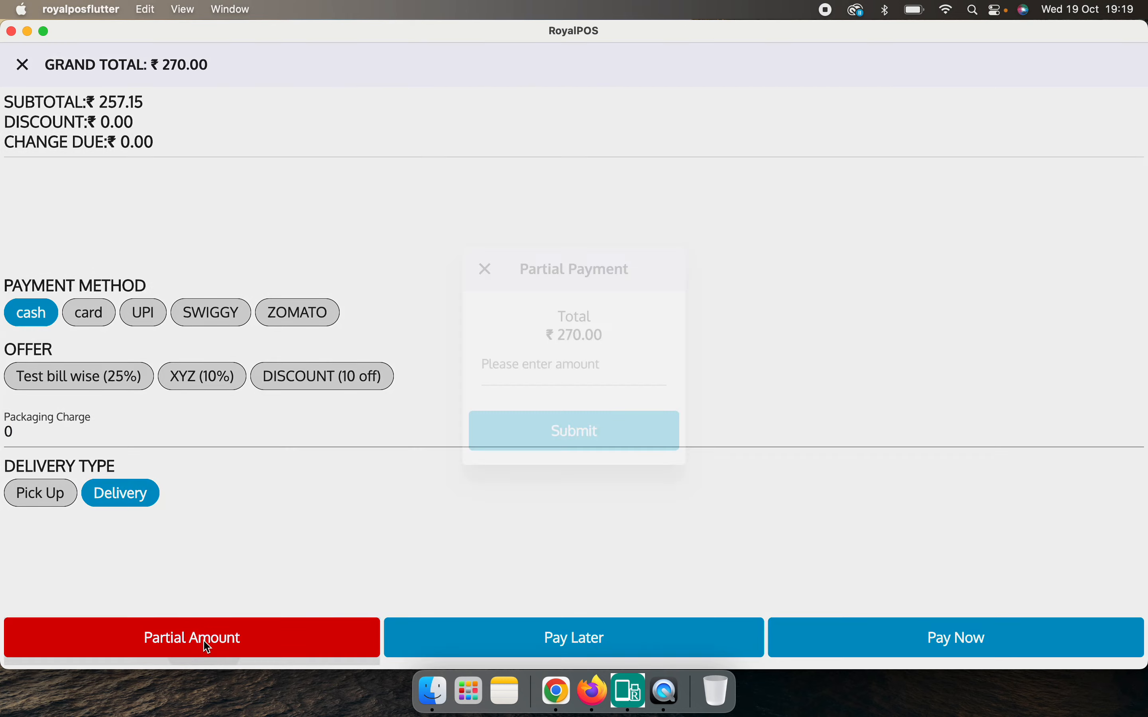
{"action": "left_click", "coordinate": [597, 373]}
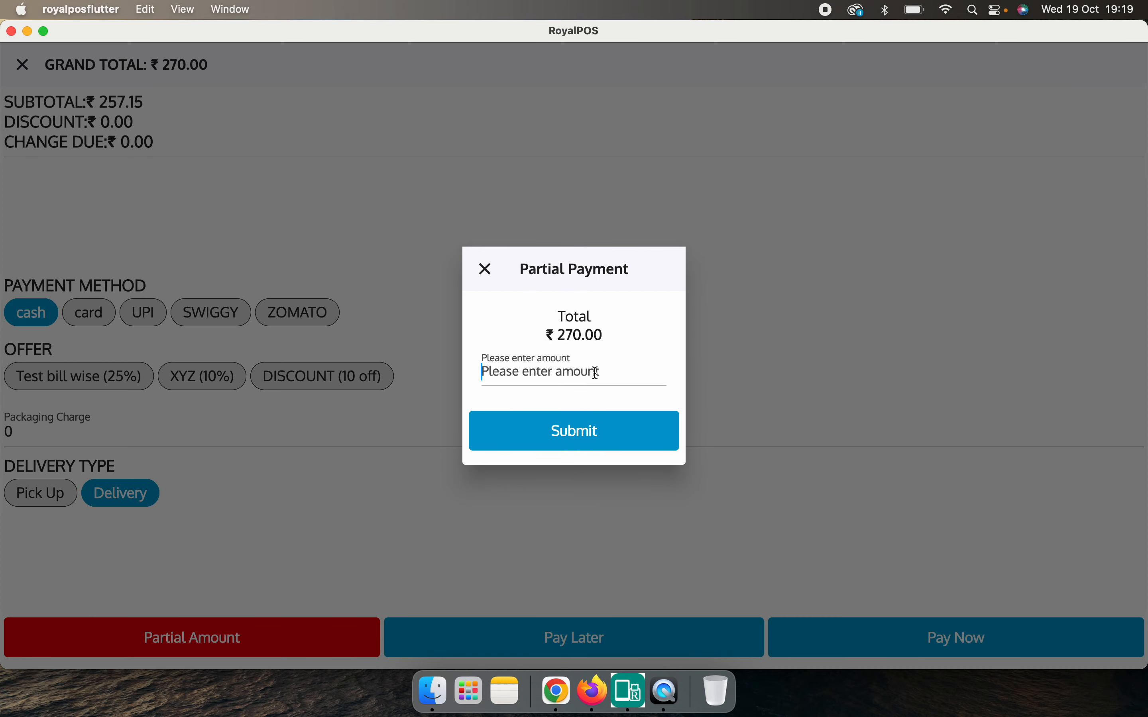
{"action": "left_click", "coordinate": [484, 270]}
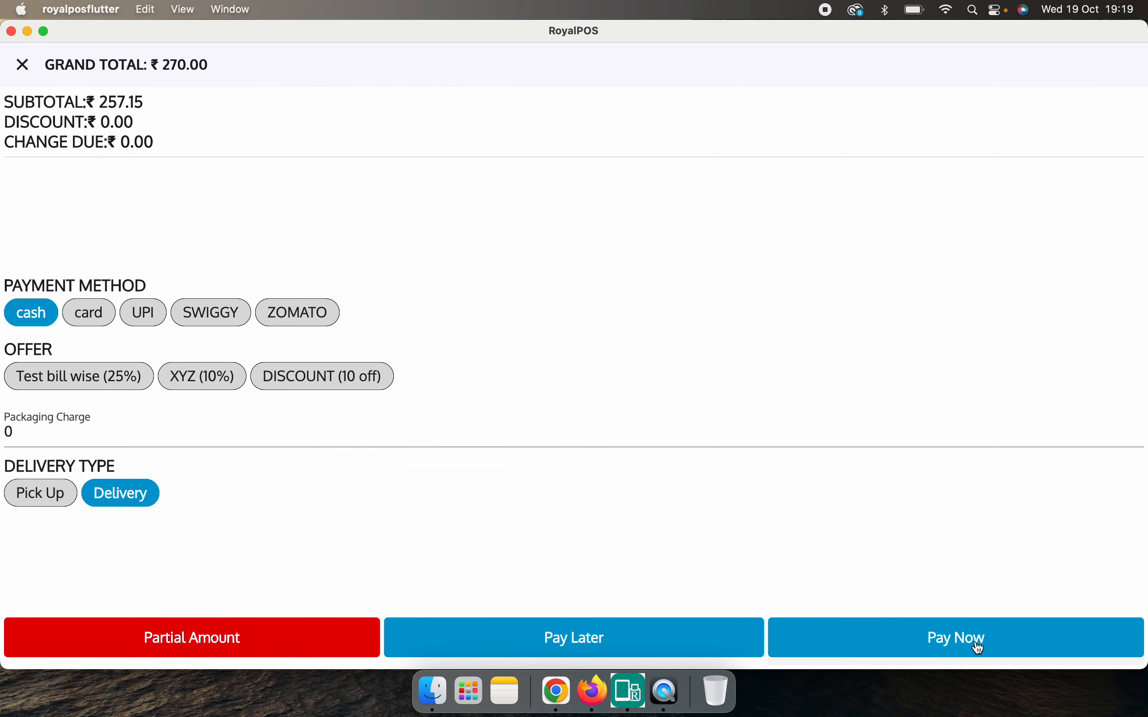
Set the delivery order to Pay Later and look up the customer by the last customer phone number.
{"action": "left_click", "coordinate": [583, 637]}
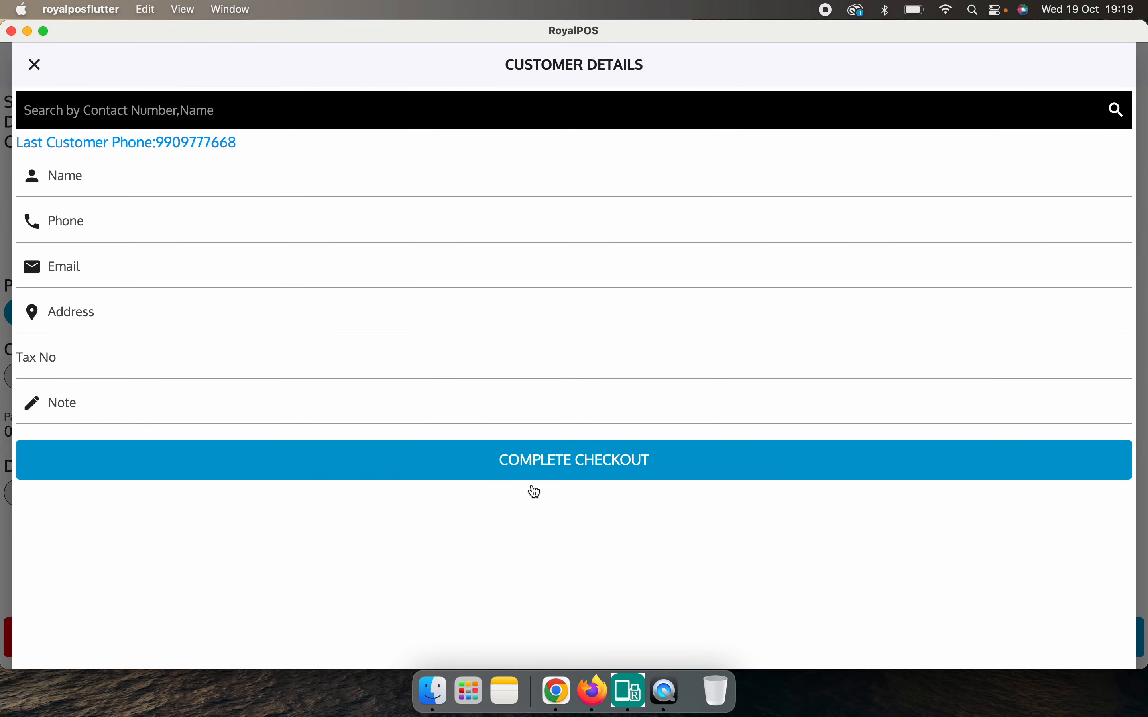
{"action": "left_click", "coordinate": [599, 474]}
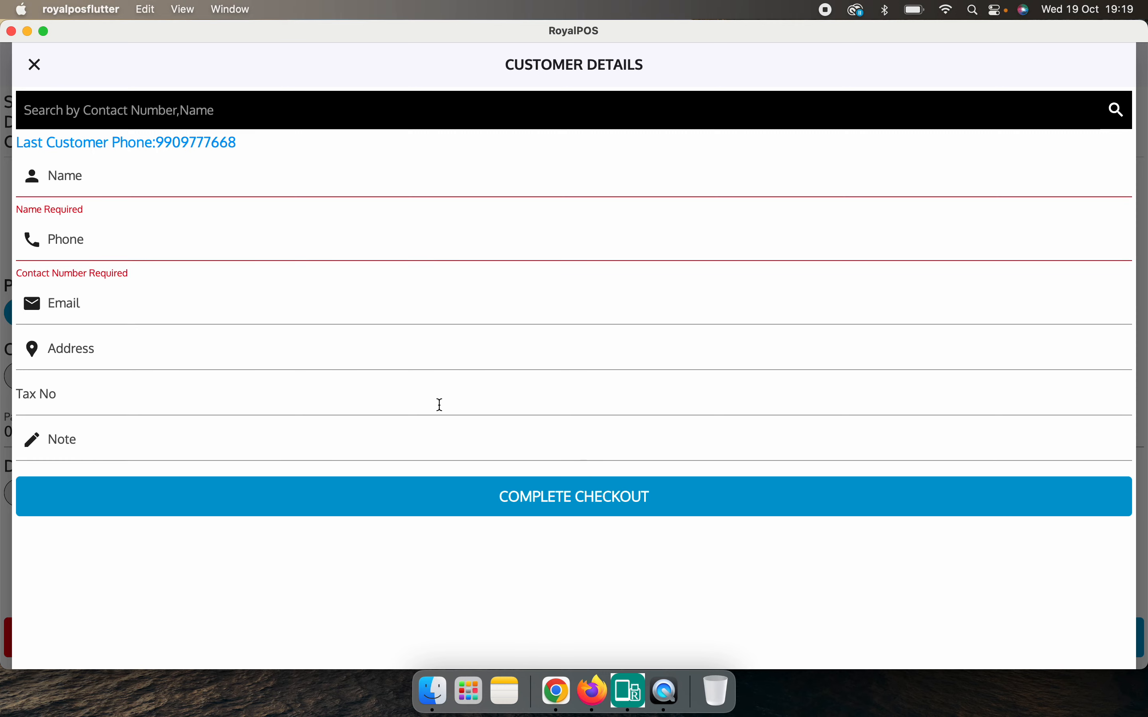
{"action": "left_click", "coordinate": [157, 178]}
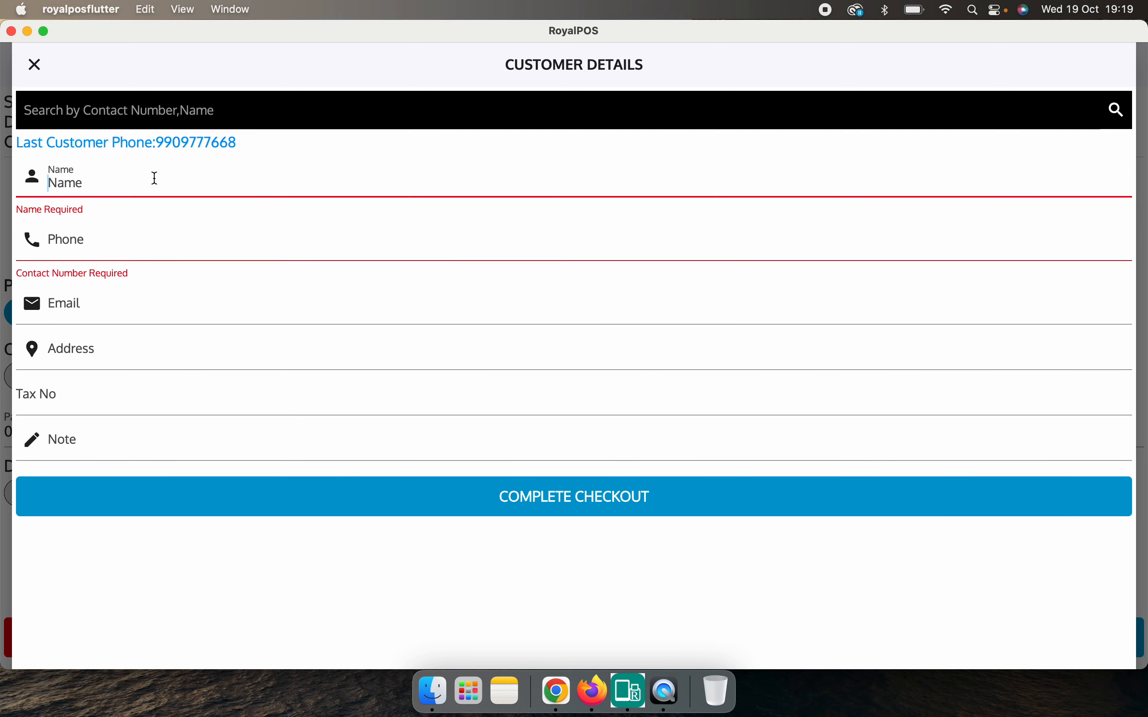
{"action": "left_click", "coordinate": [199, 145]}
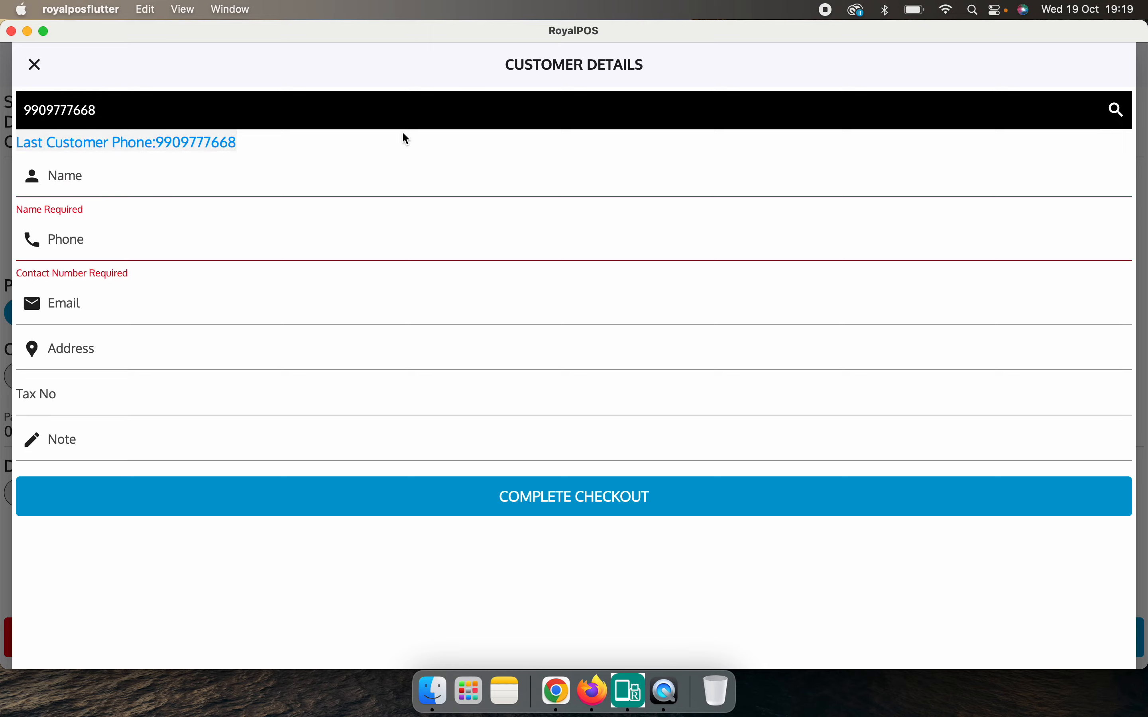
{"action": "left_click", "coordinate": [1118, 110]}
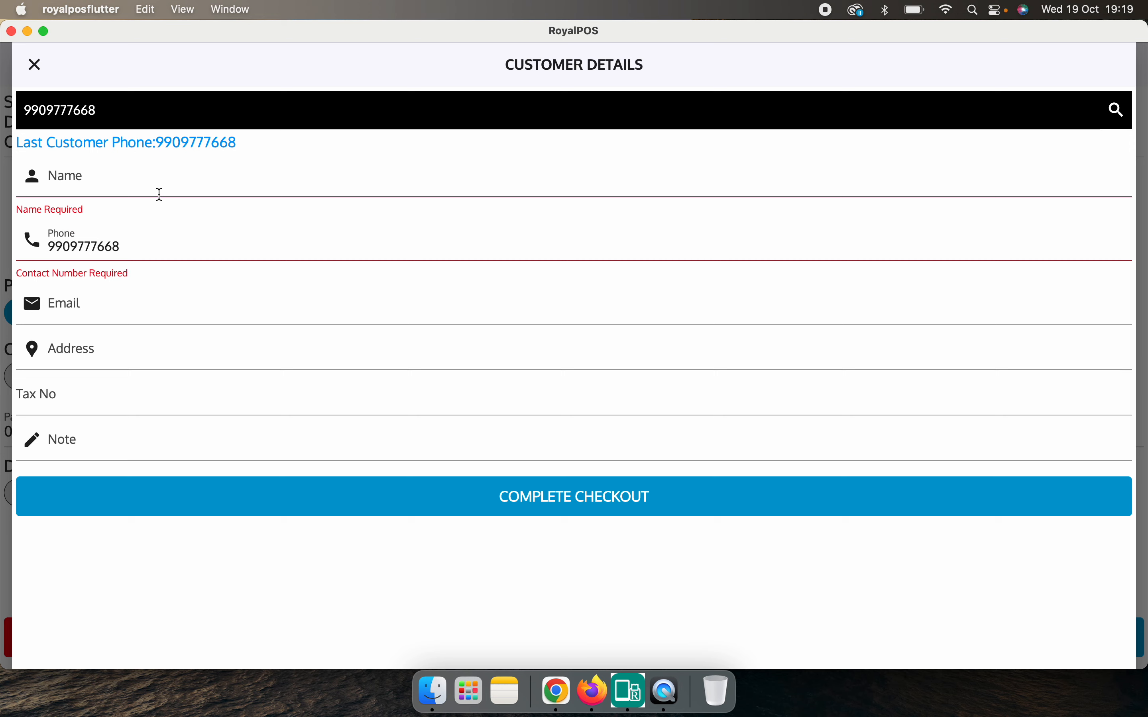
Enter the customer's name and "address of customer" as the address, complete the checkout, and start a new order.
{"action": "left_click", "coordinate": [160, 194]}
{"action": "type", "text": "utpal"}
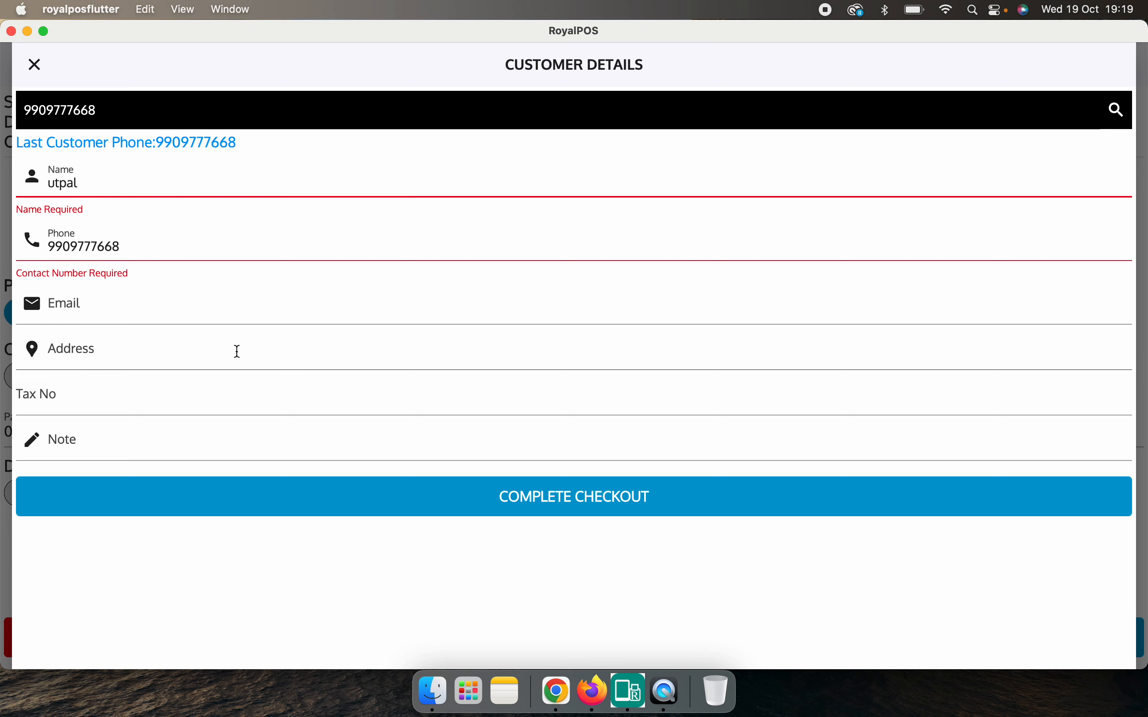
{"action": "left_click", "coordinate": [238, 351]}
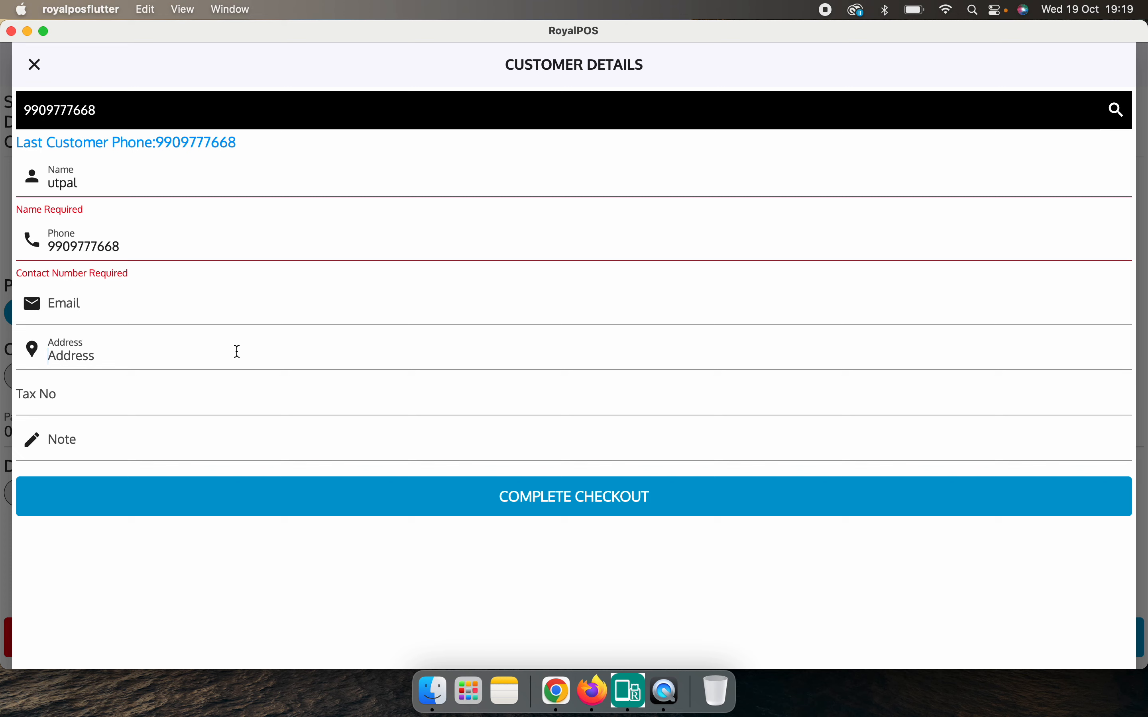
{"action": "type", "text": "address of customer"}
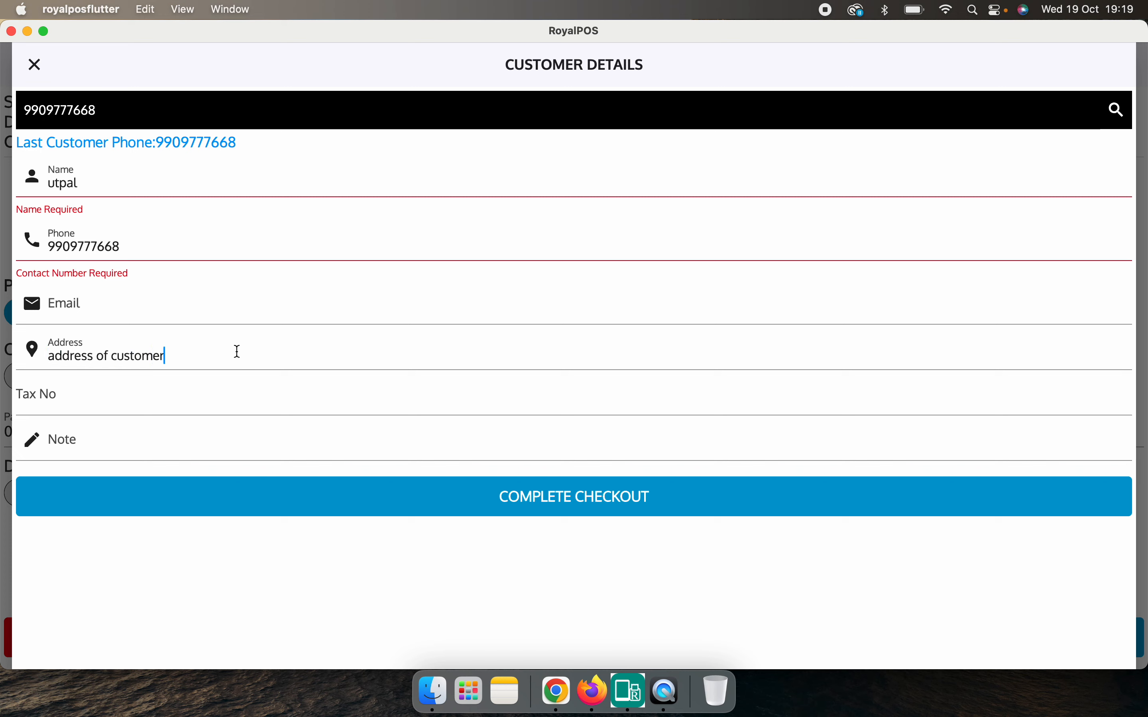
{"action": "left_click", "coordinate": [632, 522]}
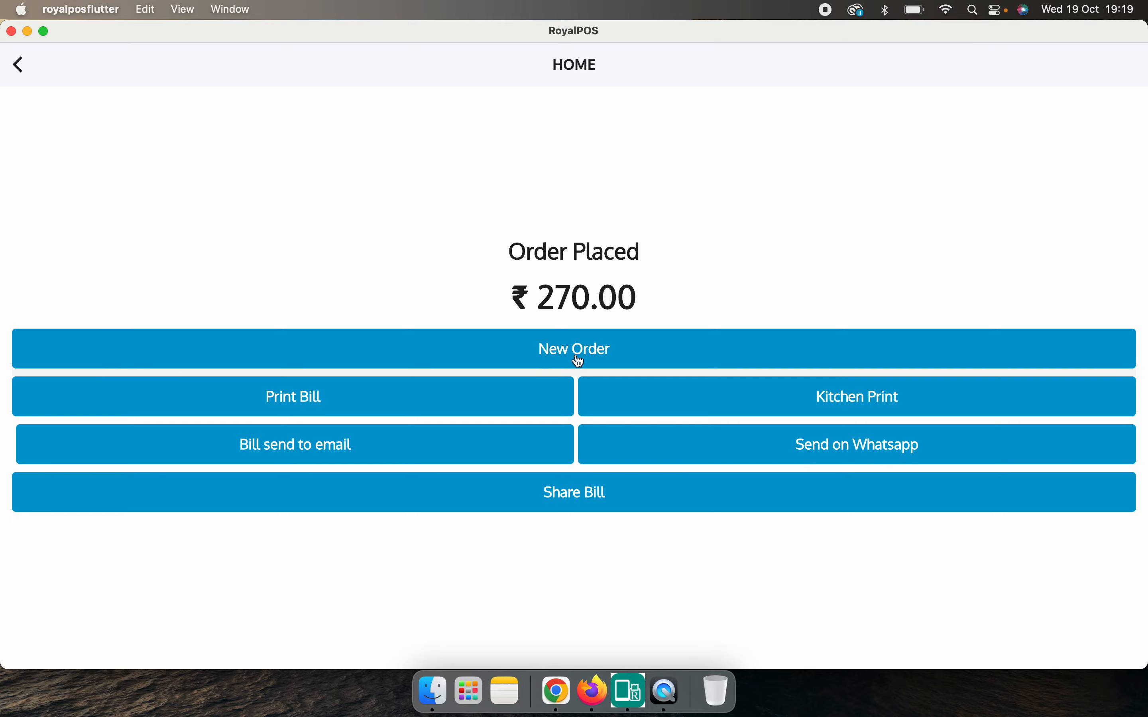
{"action": "left_click", "coordinate": [580, 361]}
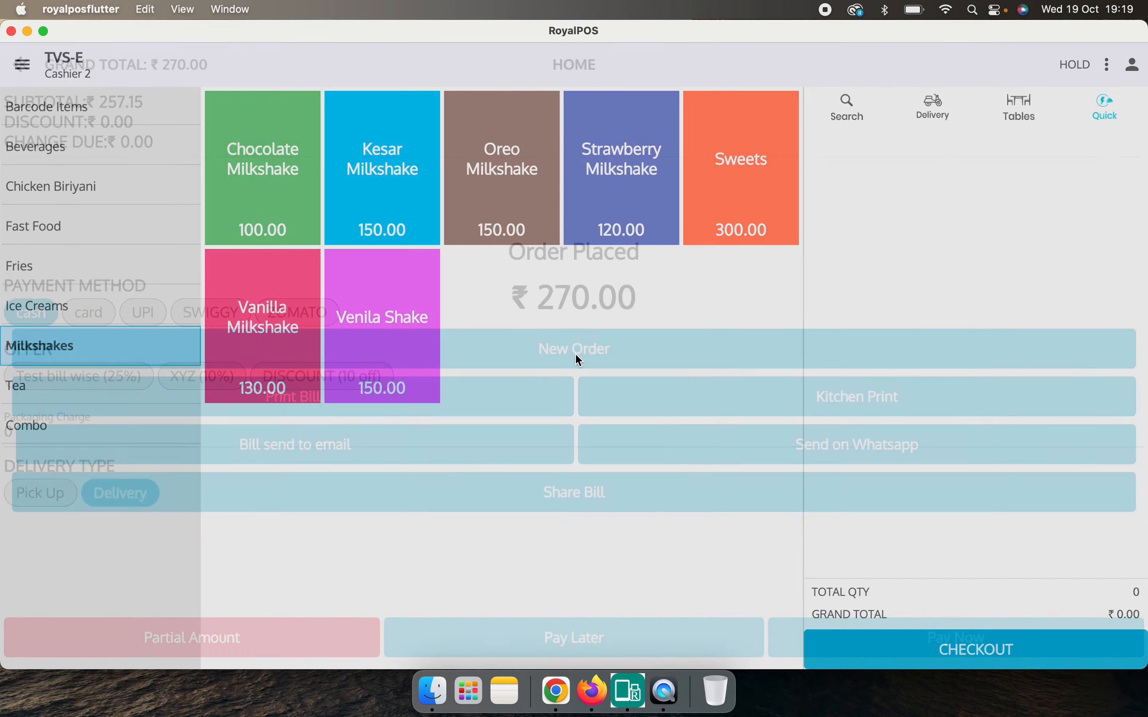
Dispatch the current delivery order with the preselected driver.
{"action": "left_click", "coordinate": [947, 104]}
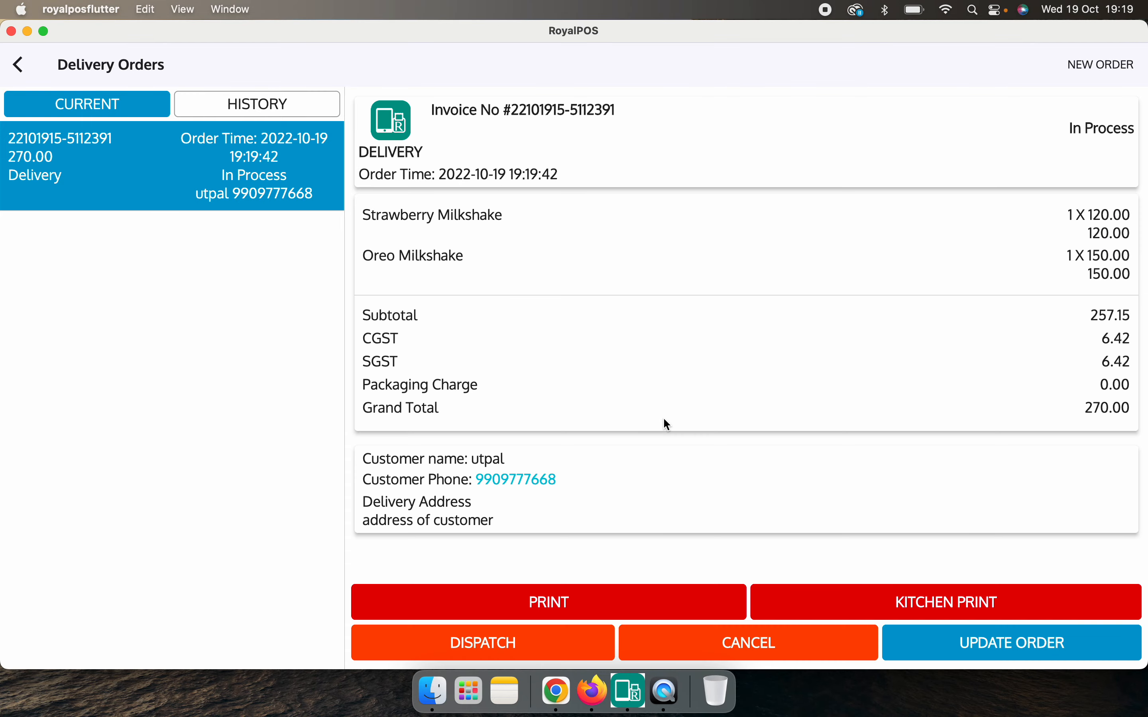
{"action": "left_click", "coordinate": [499, 656]}
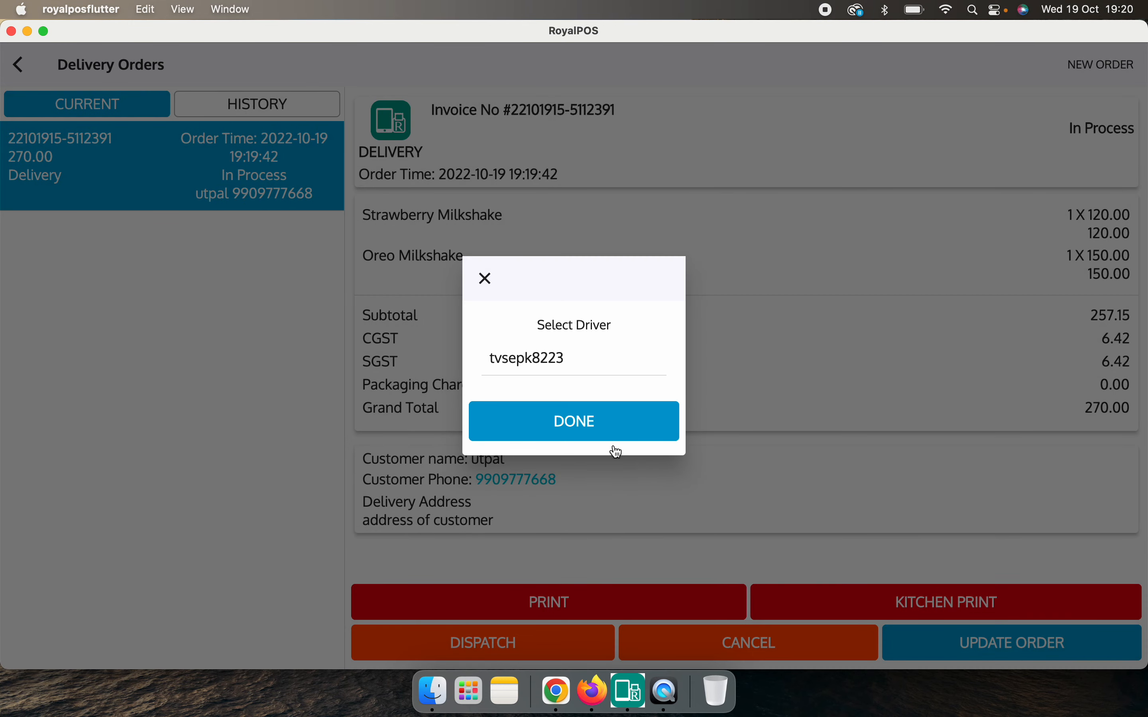
{"action": "left_click", "coordinate": [564, 418]}
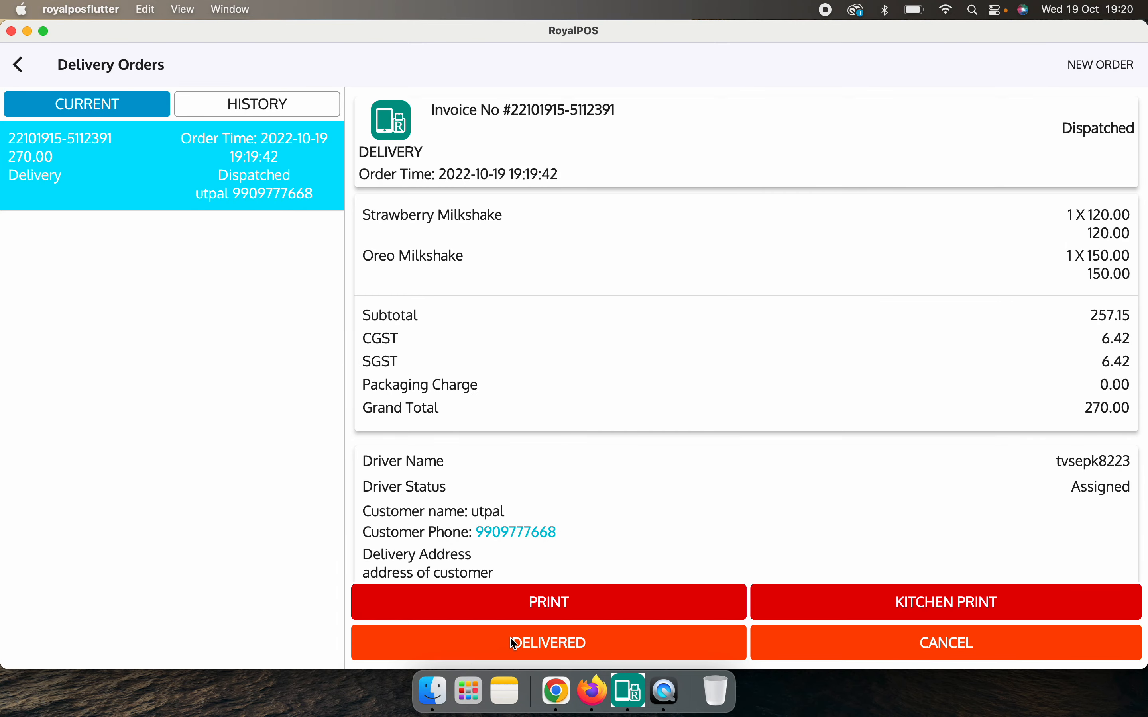
Mark the dispatched delivery order as delivered with UPI as the payment method, and return to the order screen.
{"action": "left_click", "coordinate": [541, 651]}
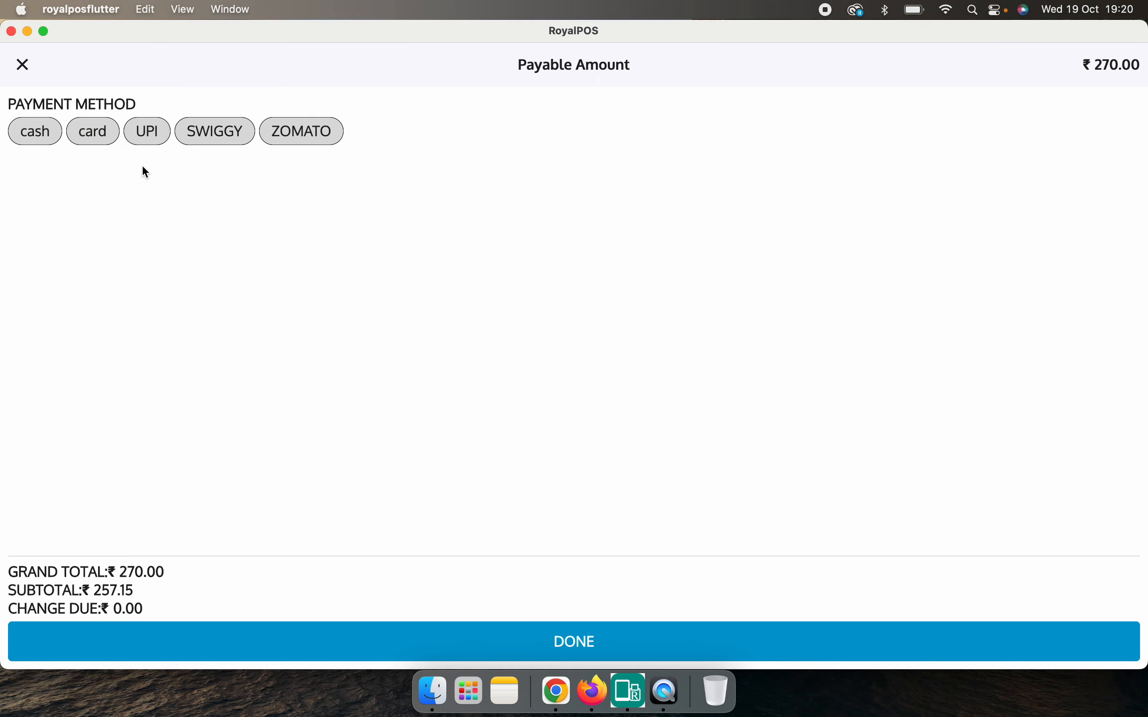
{"action": "left_click", "coordinate": [151, 143]}
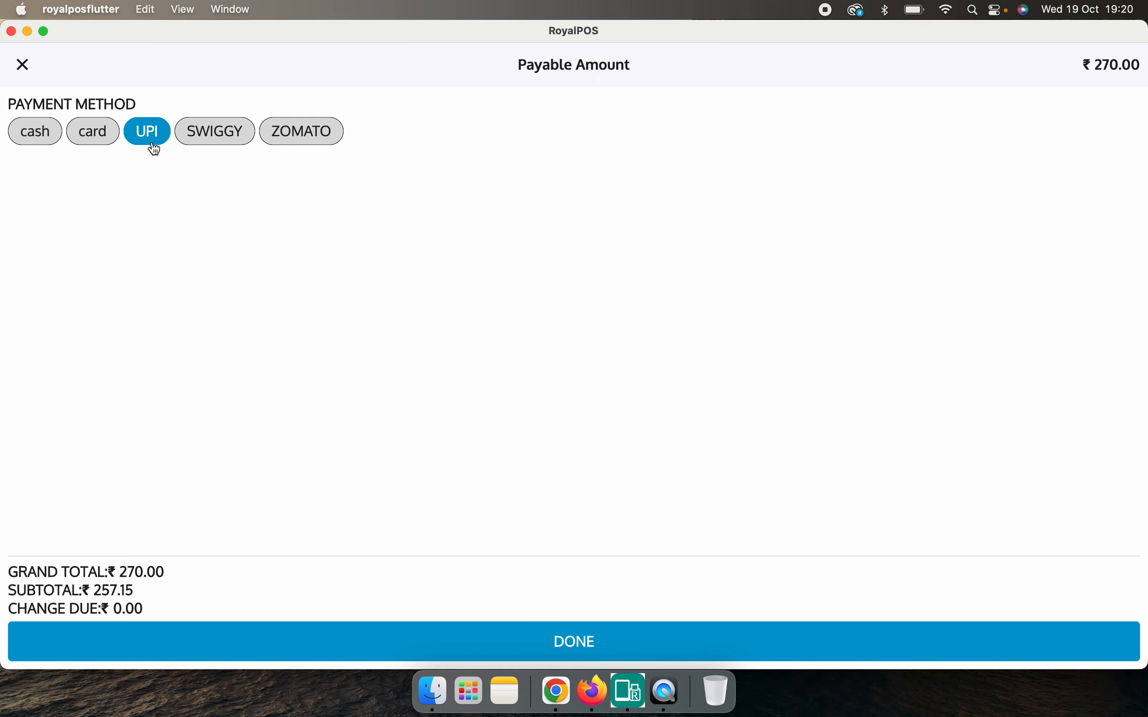
{"action": "left_click", "coordinate": [574, 641]}
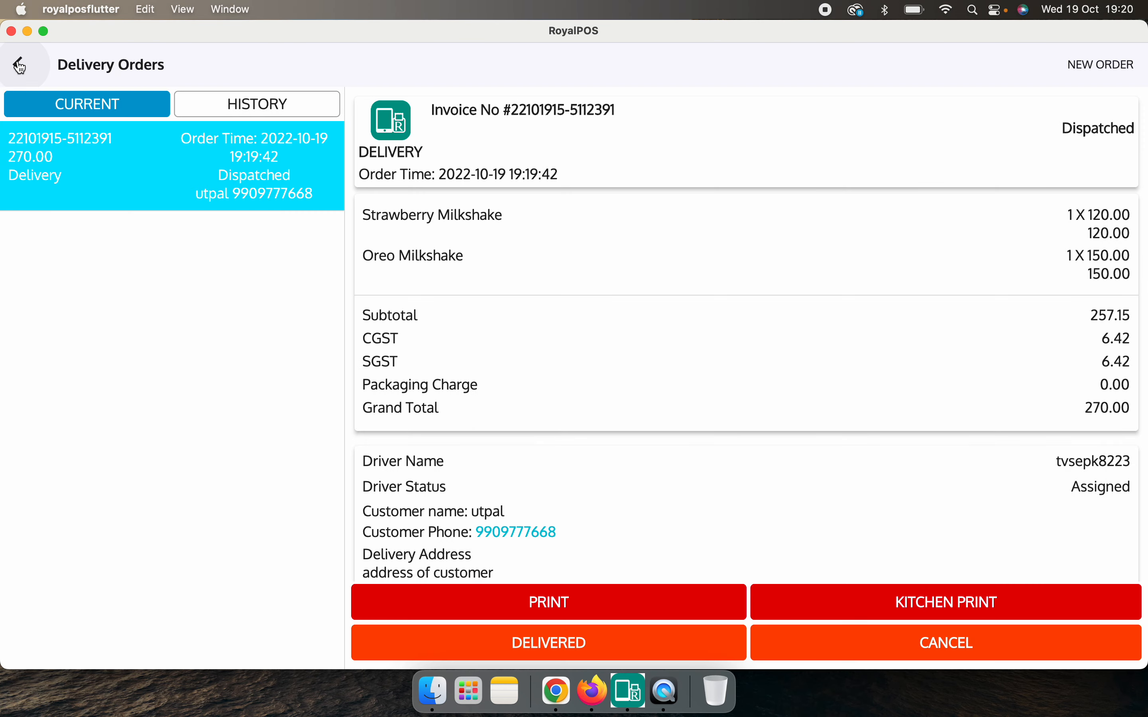
{"action": "left_click", "coordinate": [19, 66]}
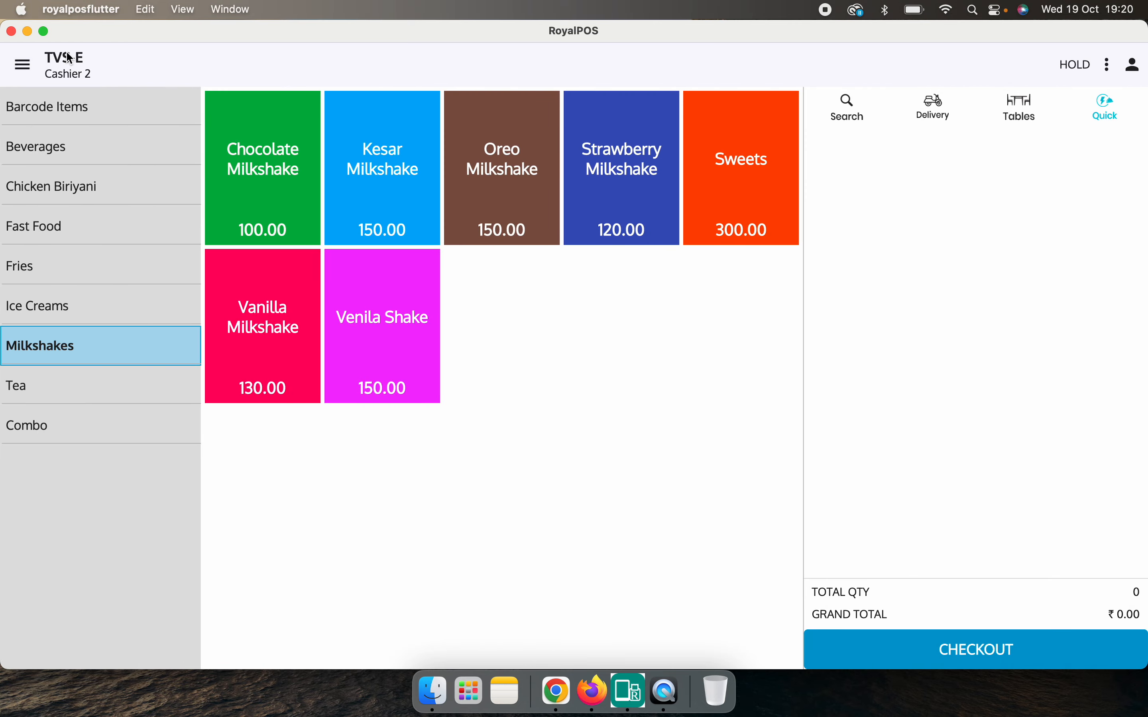
Review the expense entry form with its category choices and the bank deposit form, closing both without saving.
{"action": "left_click", "coordinate": [22, 65]}
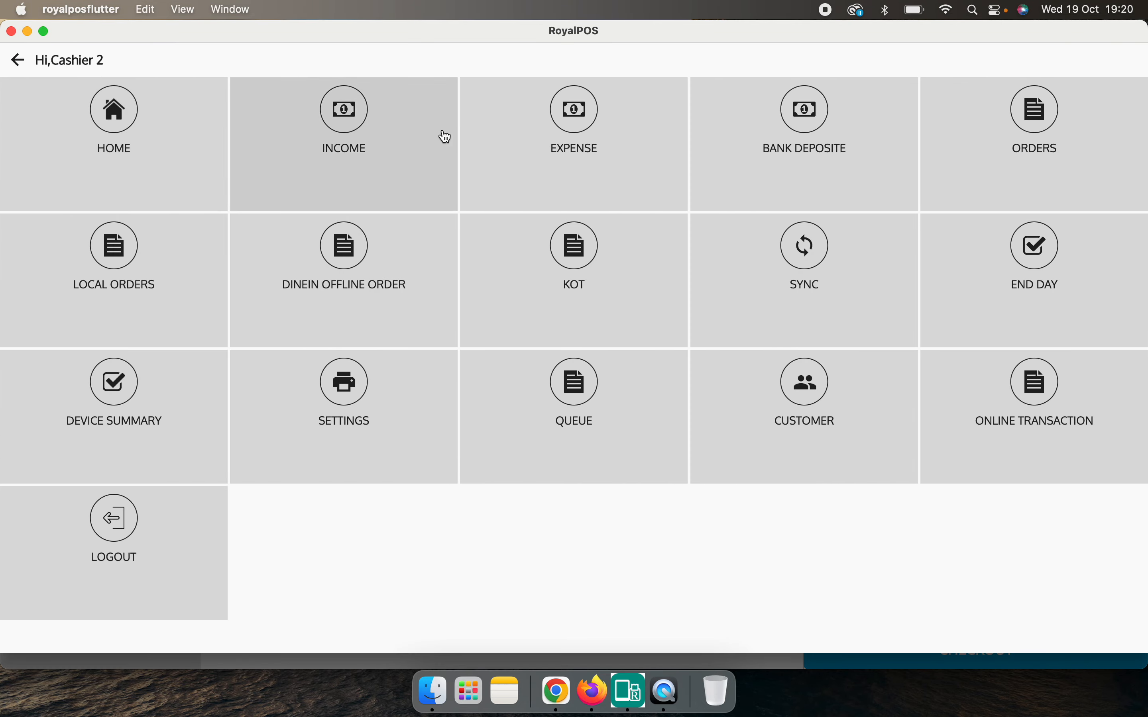
{"action": "left_click", "coordinate": [557, 163]}
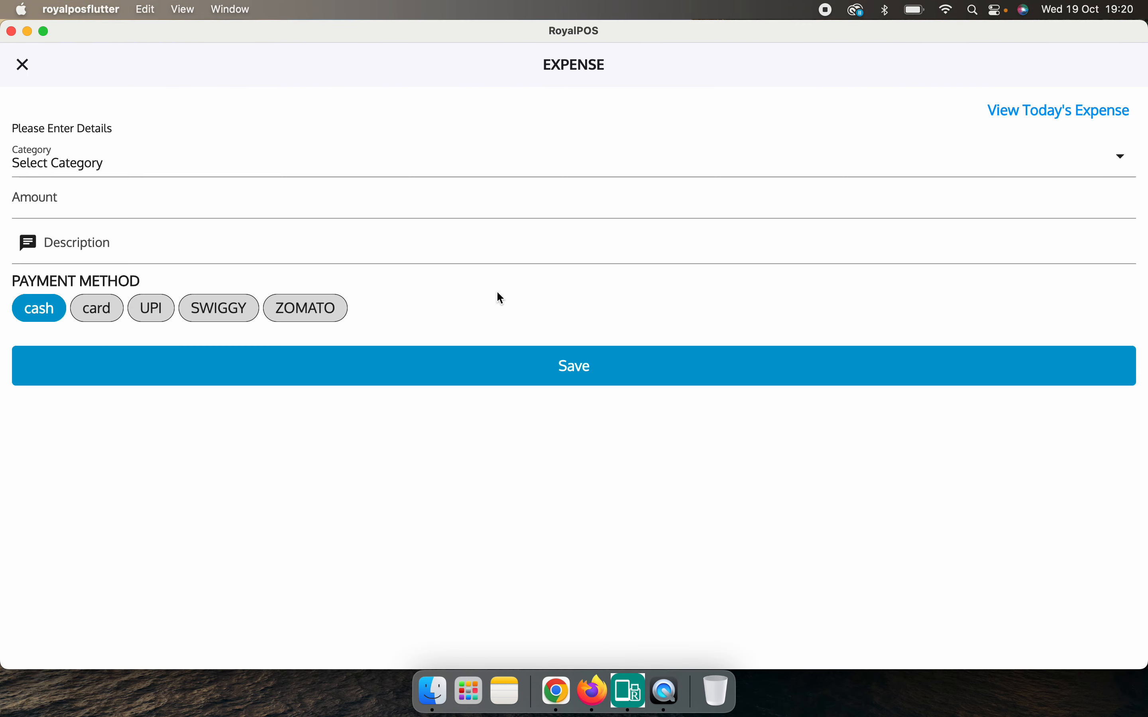
{"action": "left_click", "coordinate": [205, 166]}
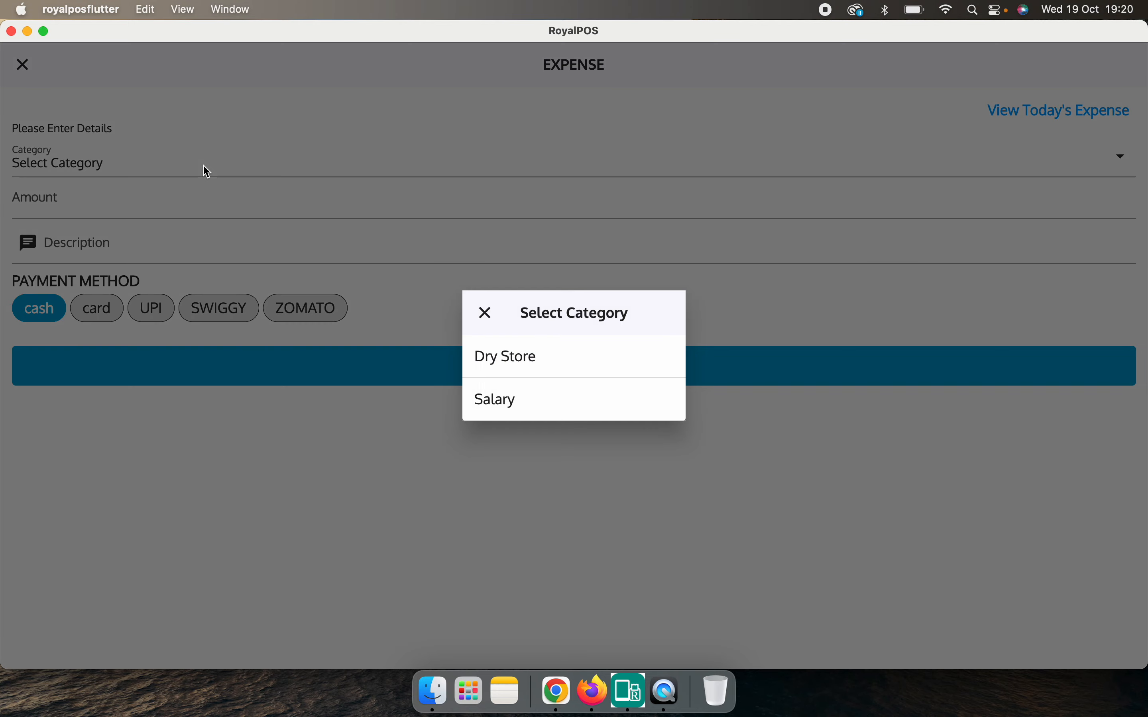
{"action": "left_click", "coordinate": [346, 438]}
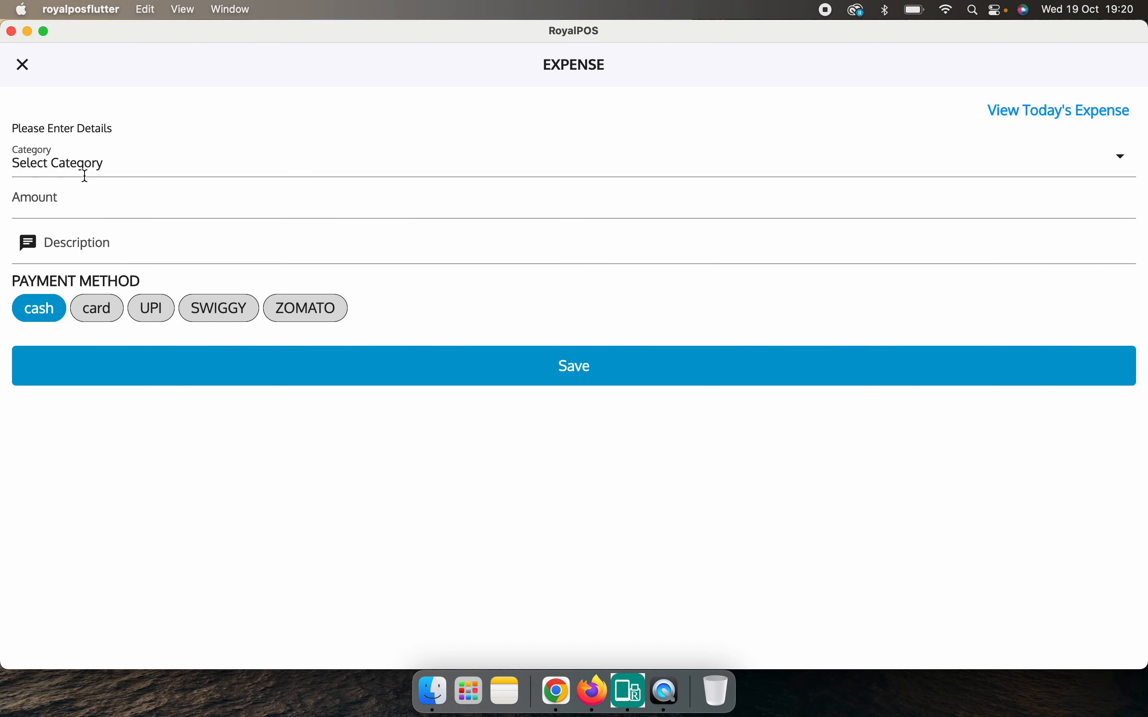
{"action": "left_click", "coordinate": [73, 195]}
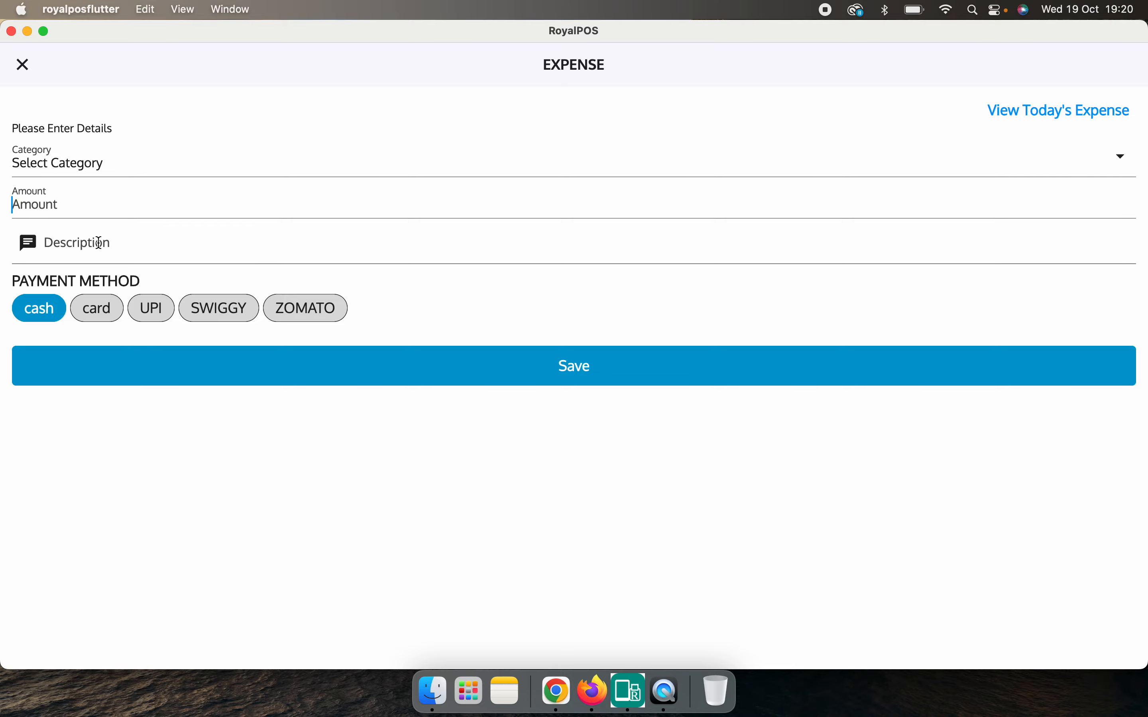
{"action": "left_click", "coordinate": [97, 242]}
{"action": "left_click", "coordinate": [24, 67]}
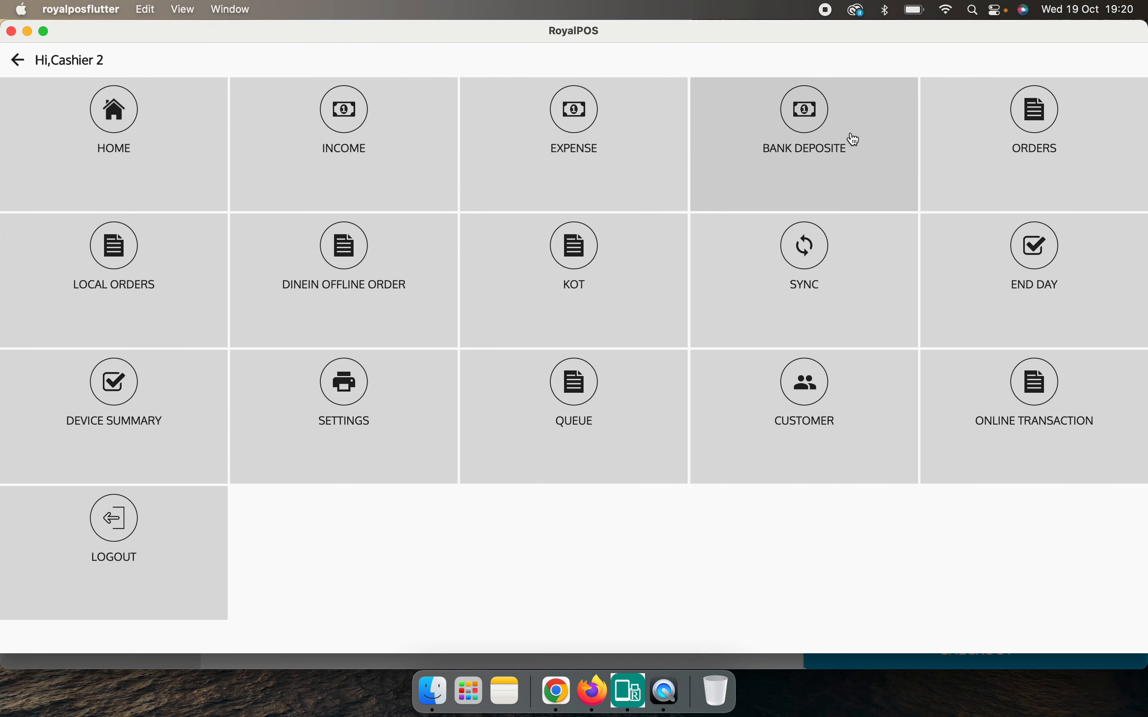
{"action": "left_click", "coordinate": [855, 139]}
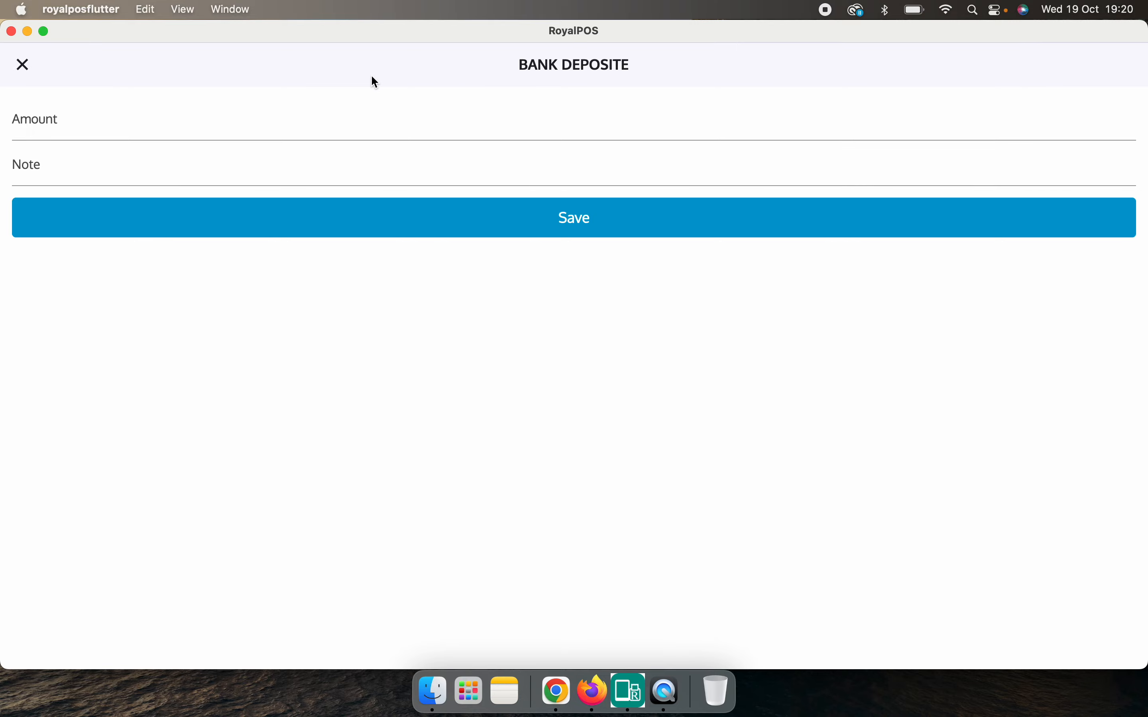
{"action": "left_click", "coordinate": [22, 65]}
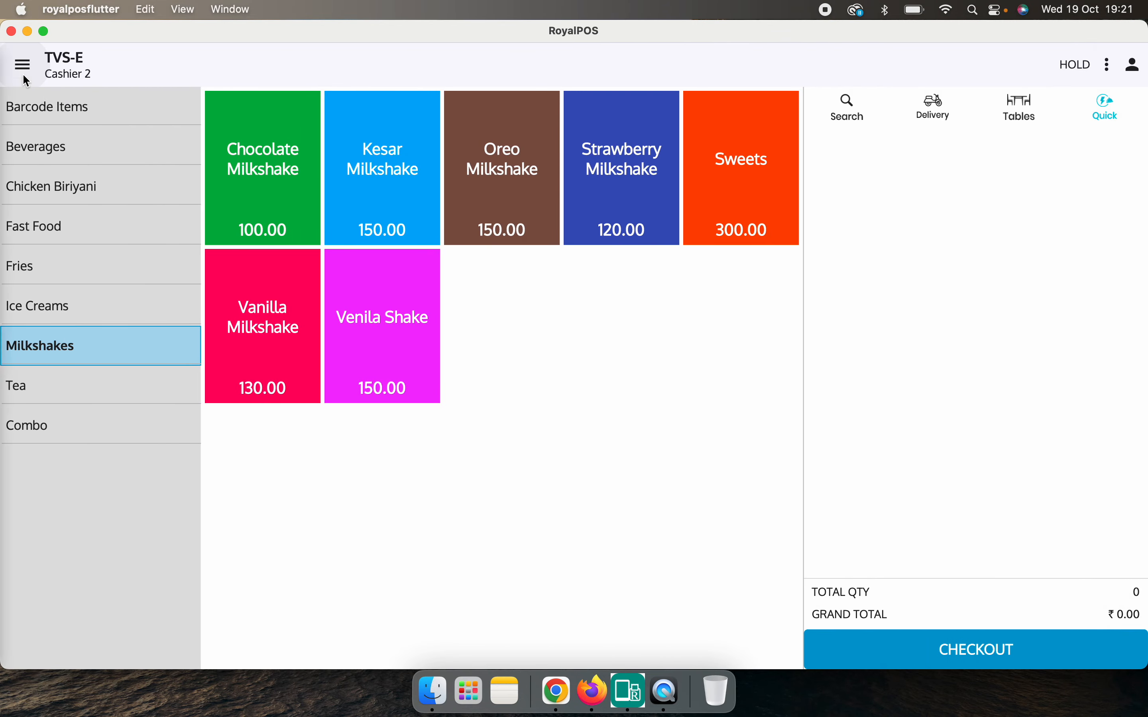
Examine the Table1 order of 400.00 in today's order list and its additional order actions, and leave the list.
{"action": "left_click", "coordinate": [21, 71]}
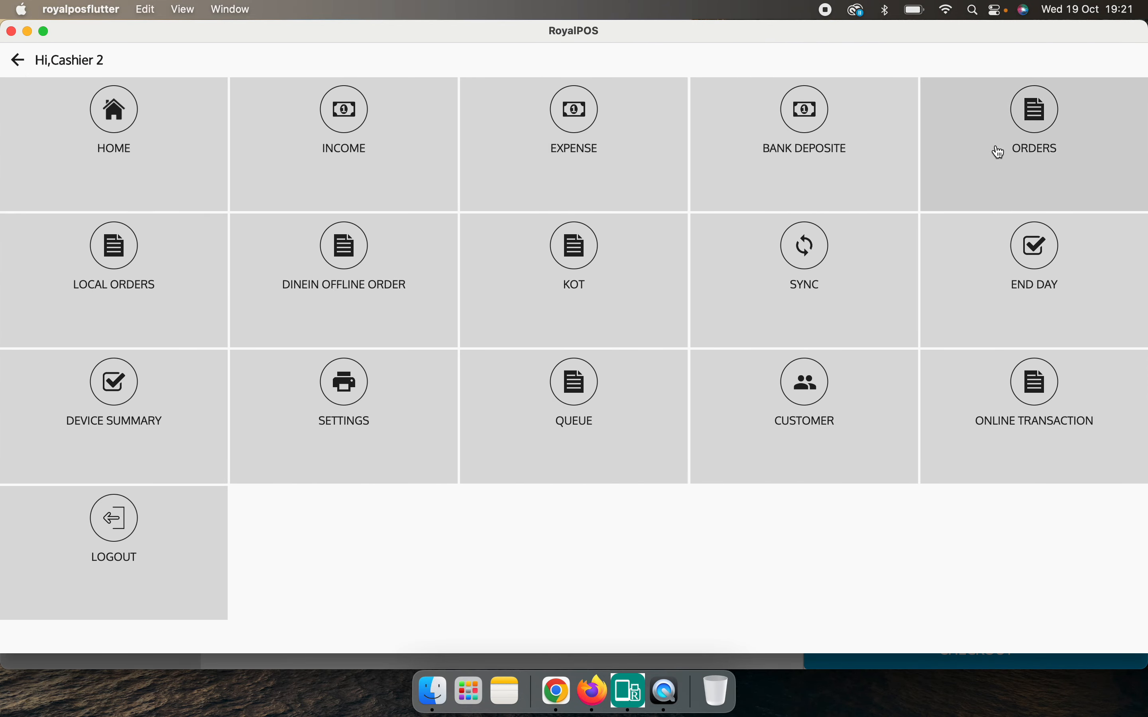
{"action": "left_click", "coordinate": [999, 150]}
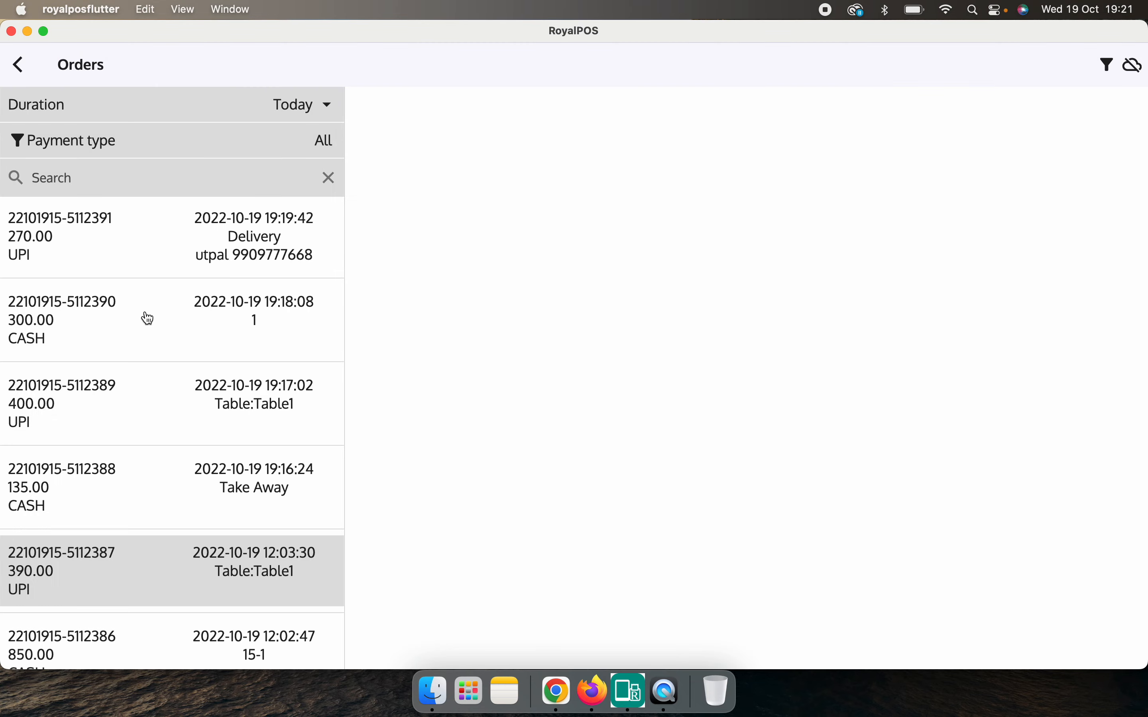
{"action": "left_click", "coordinate": [198, 259]}
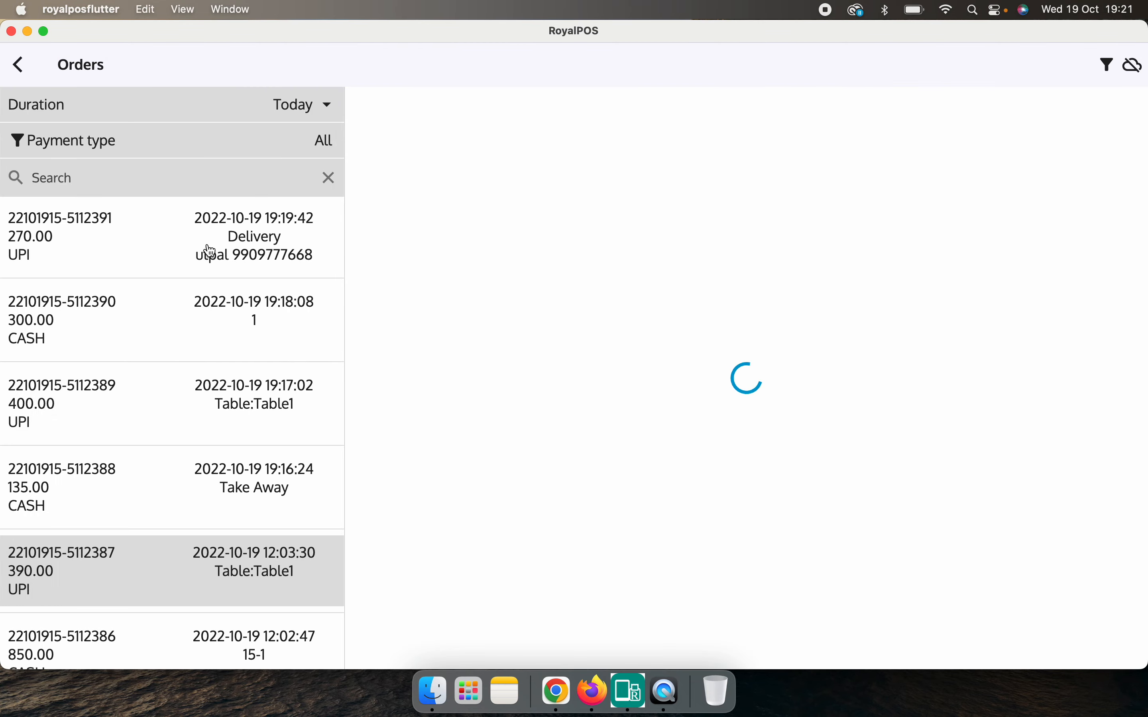
{"action": "left_click", "coordinate": [232, 332]}
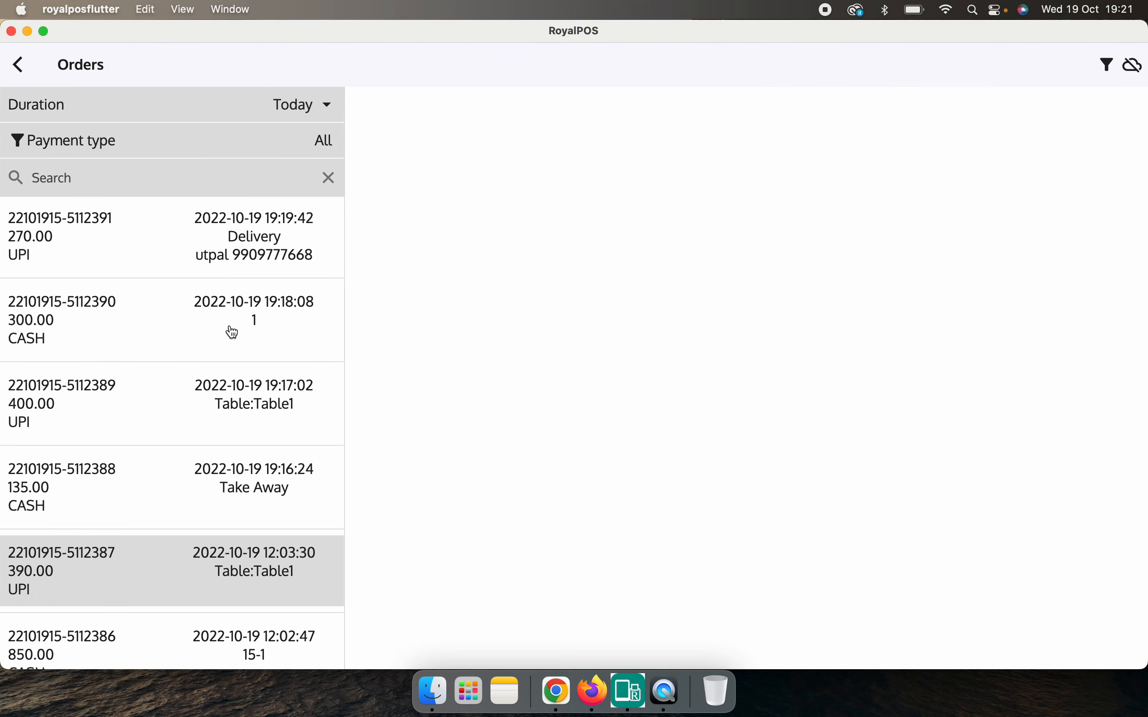
{"action": "left_click", "coordinate": [235, 411]}
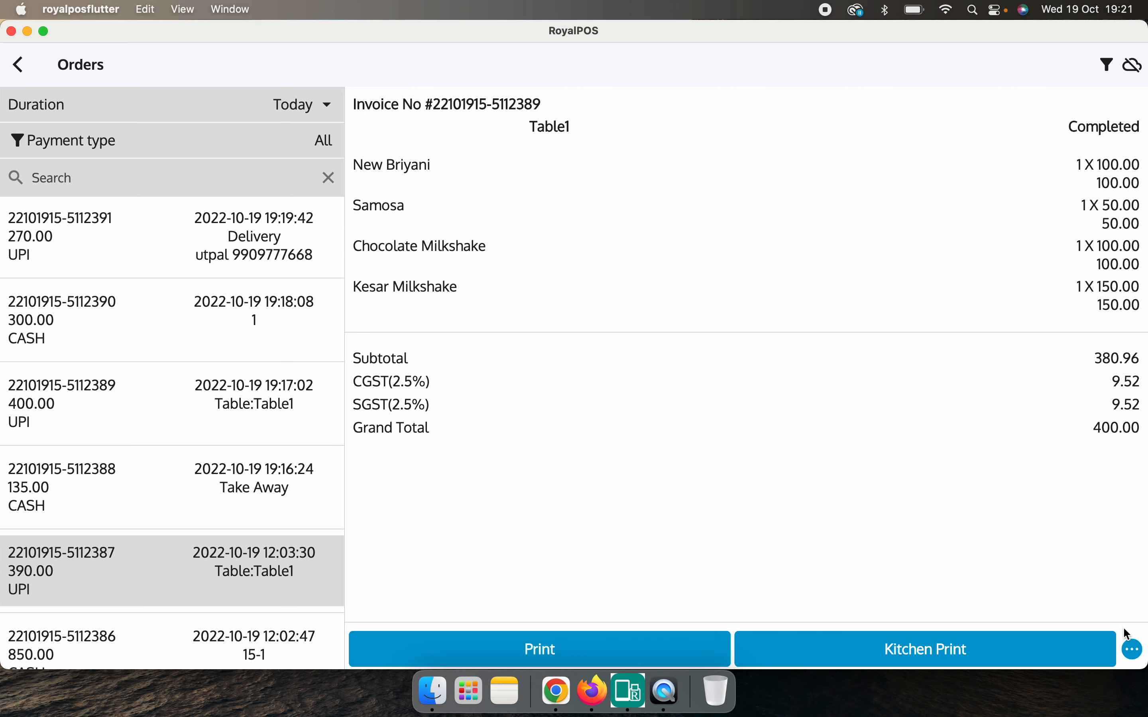
{"action": "left_click", "coordinate": [1134, 650]}
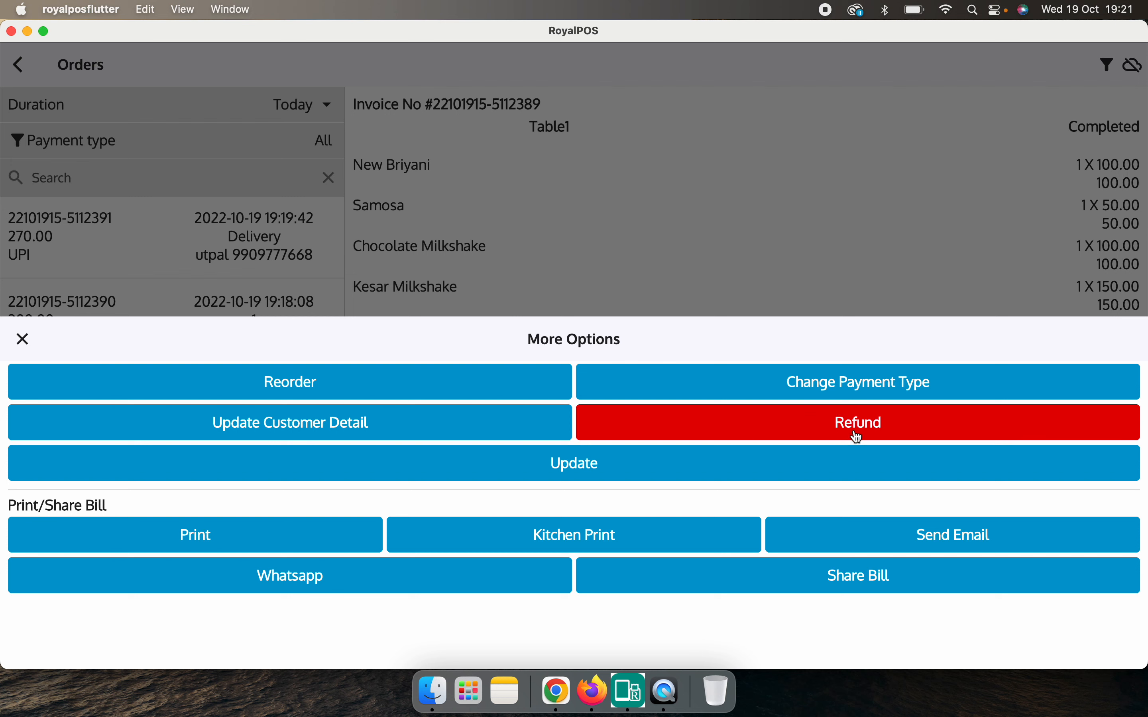
{"action": "left_click", "coordinate": [576, 204]}
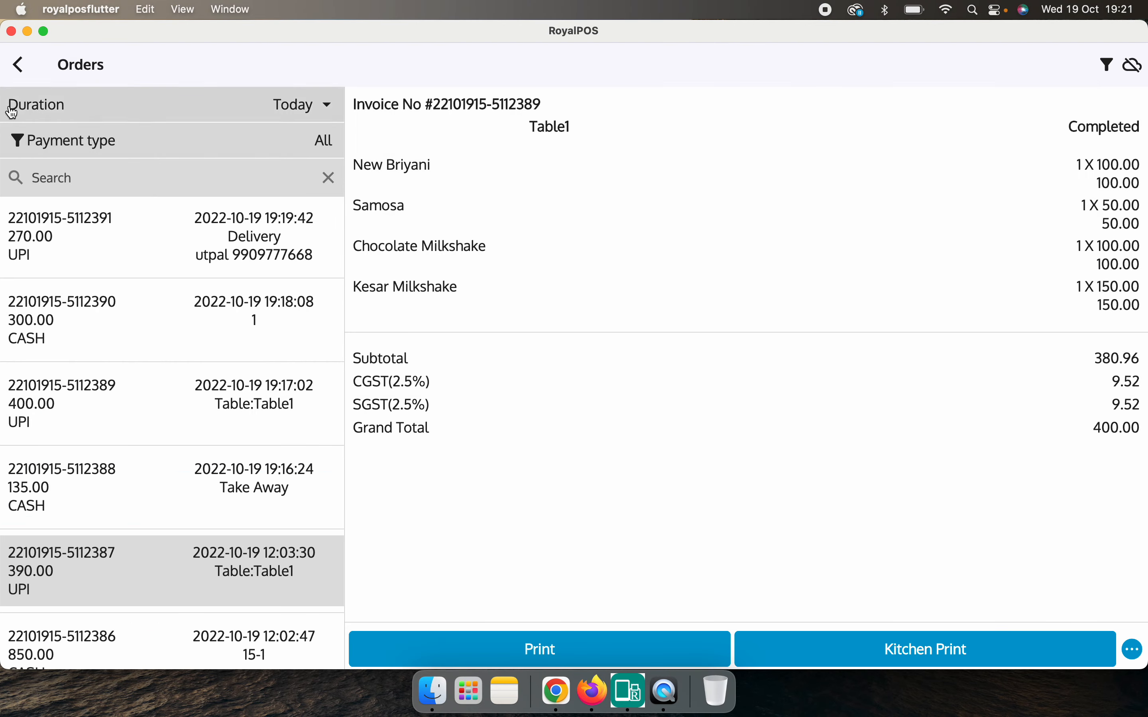
{"action": "left_click", "coordinate": [19, 65]}
Submit the end of day with 83411 as actual cash and the note "chnage", and close the balance summary.
{"action": "left_click", "coordinate": [21, 67]}
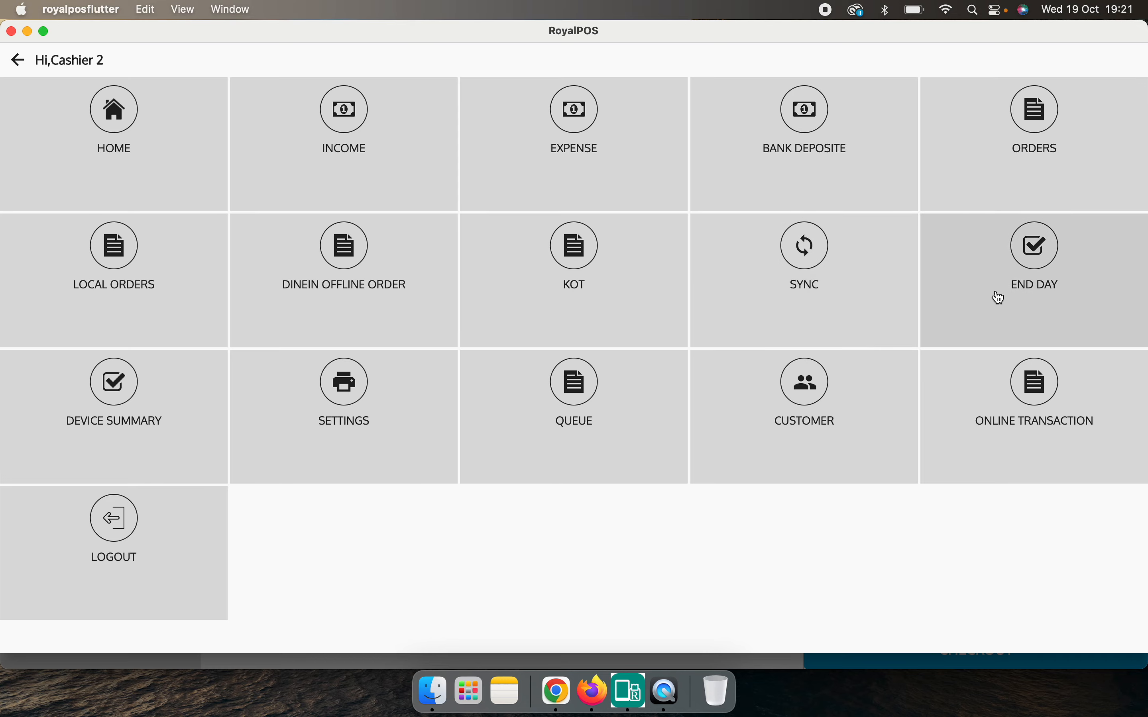
{"action": "left_click", "coordinate": [1000, 298]}
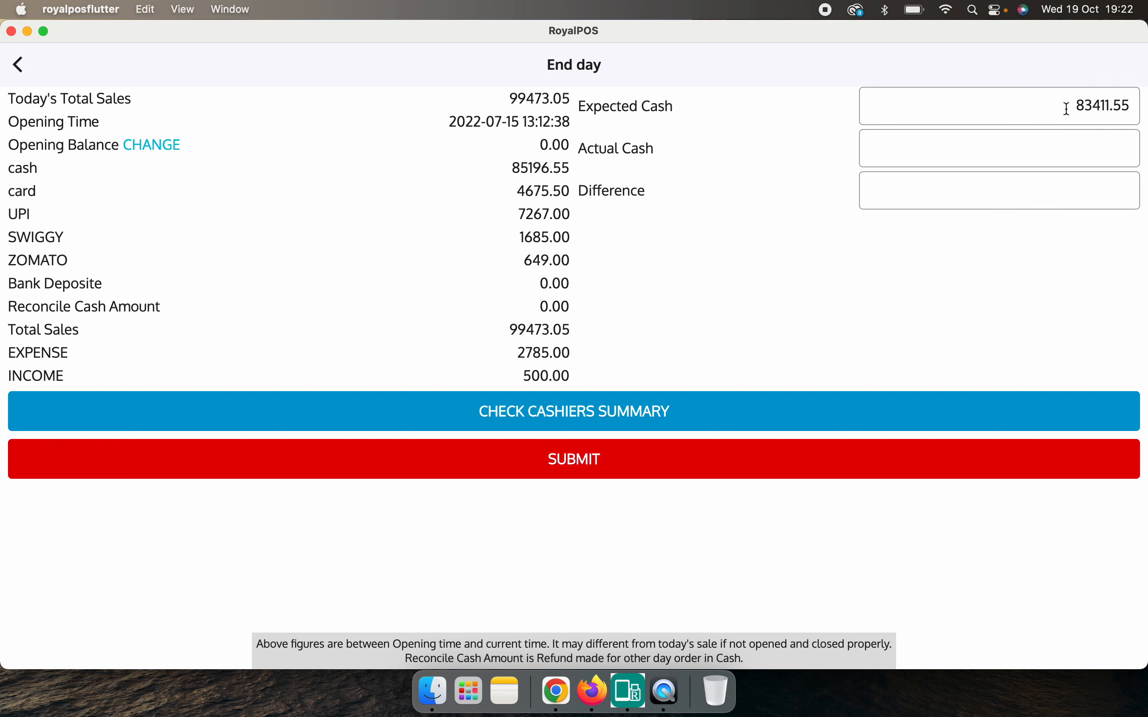
{"action": "left_click", "coordinate": [1054, 151]}
{"action": "type", "text": "83"}
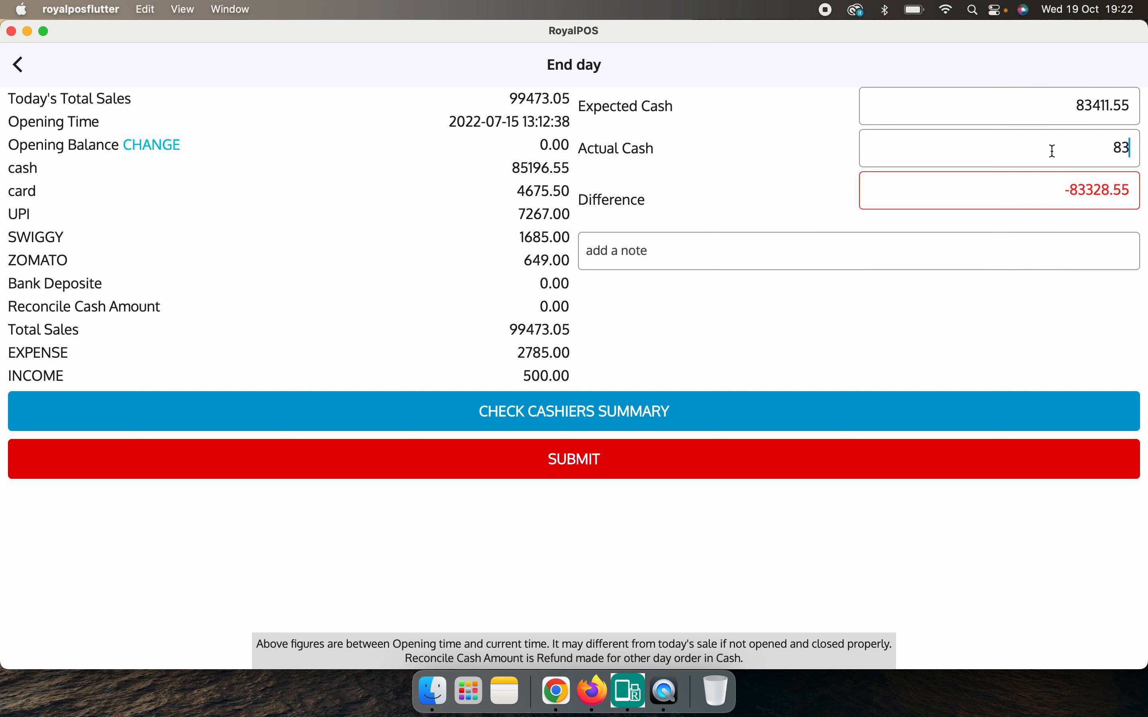
{"action": "type", "text": "411"}
{"action": "left_click", "coordinate": [904, 252]}
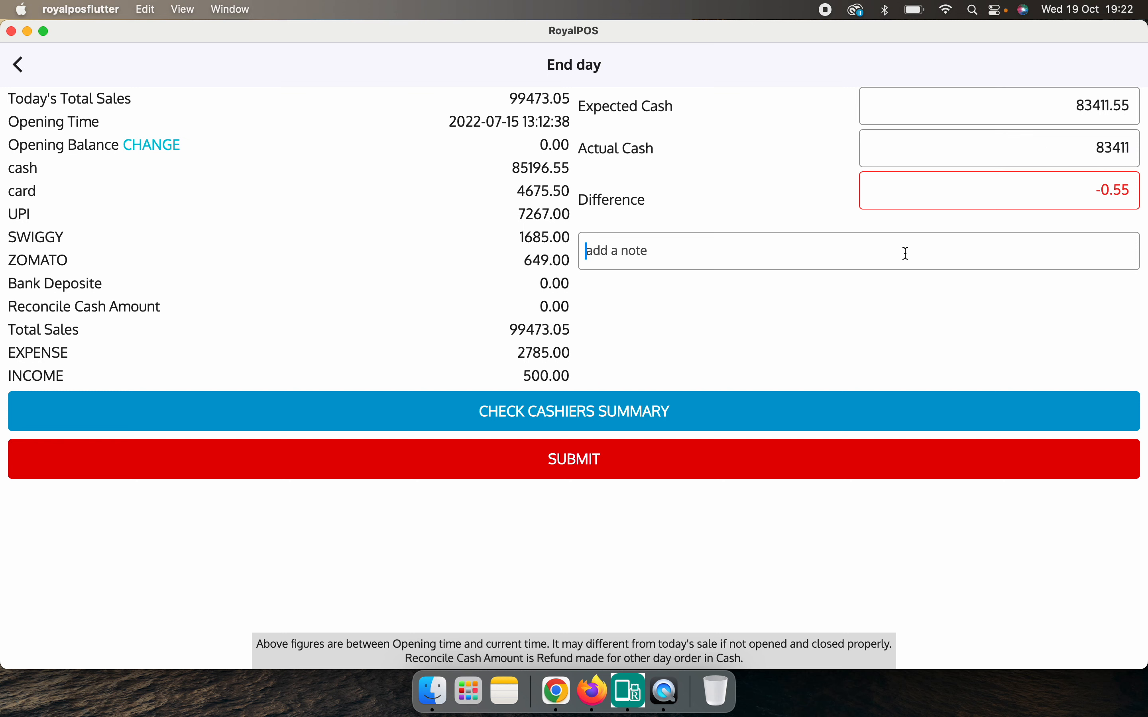
{"action": "type", "text": "chnage"}
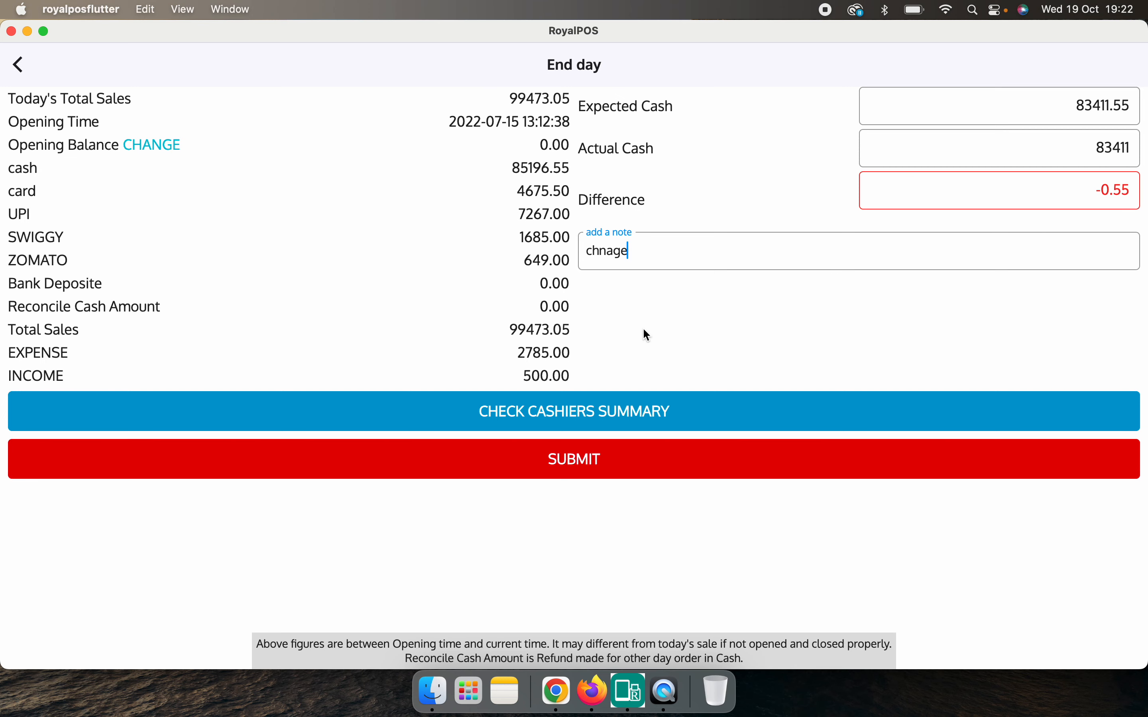
{"action": "left_click", "coordinate": [578, 459]}
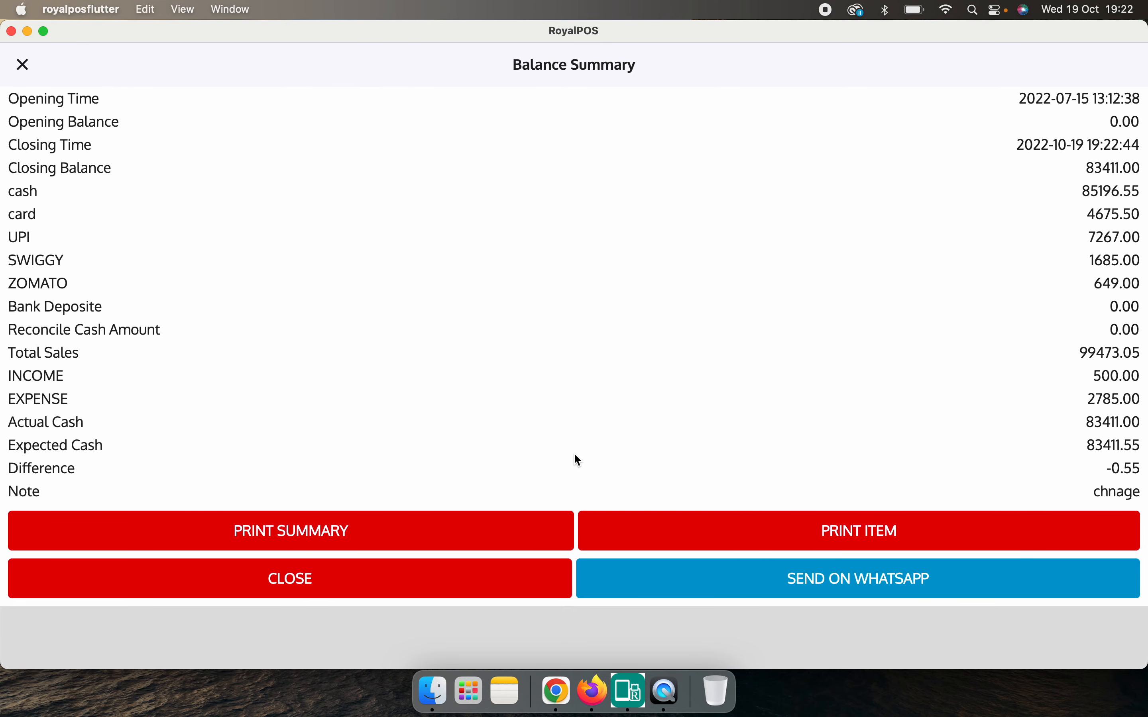
{"action": "left_click", "coordinate": [290, 591]}
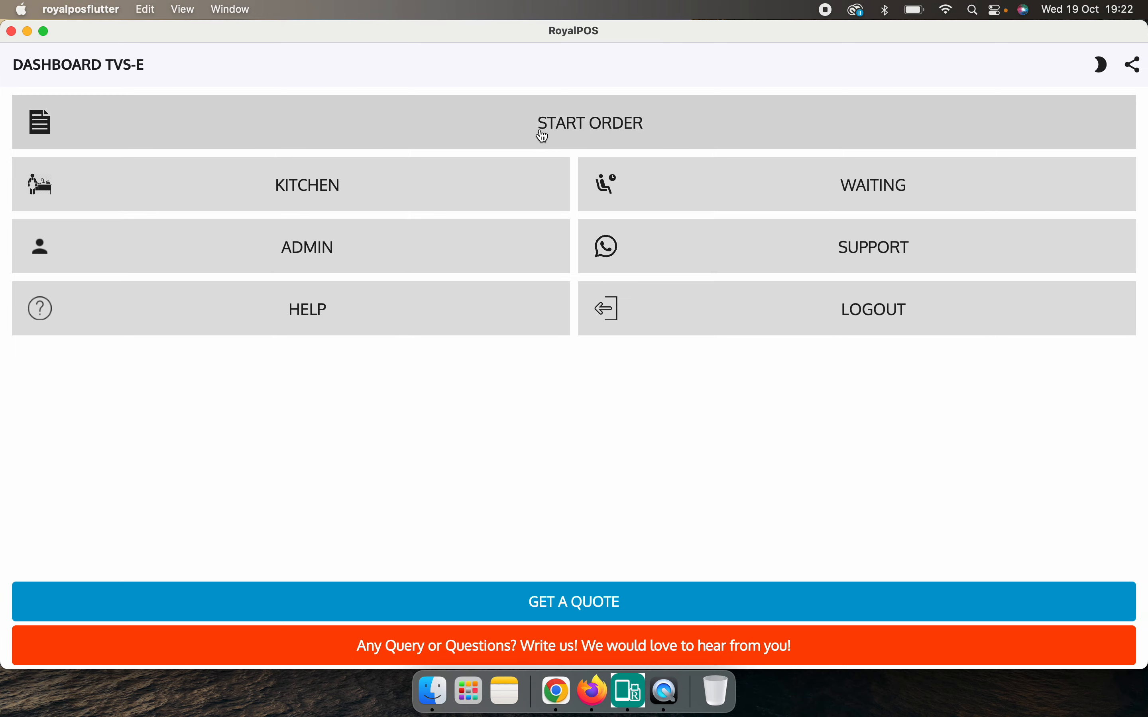
Start a new order session as Cashier 2 with an opening balance of 1000.
{"action": "left_click", "coordinate": [564, 137]}
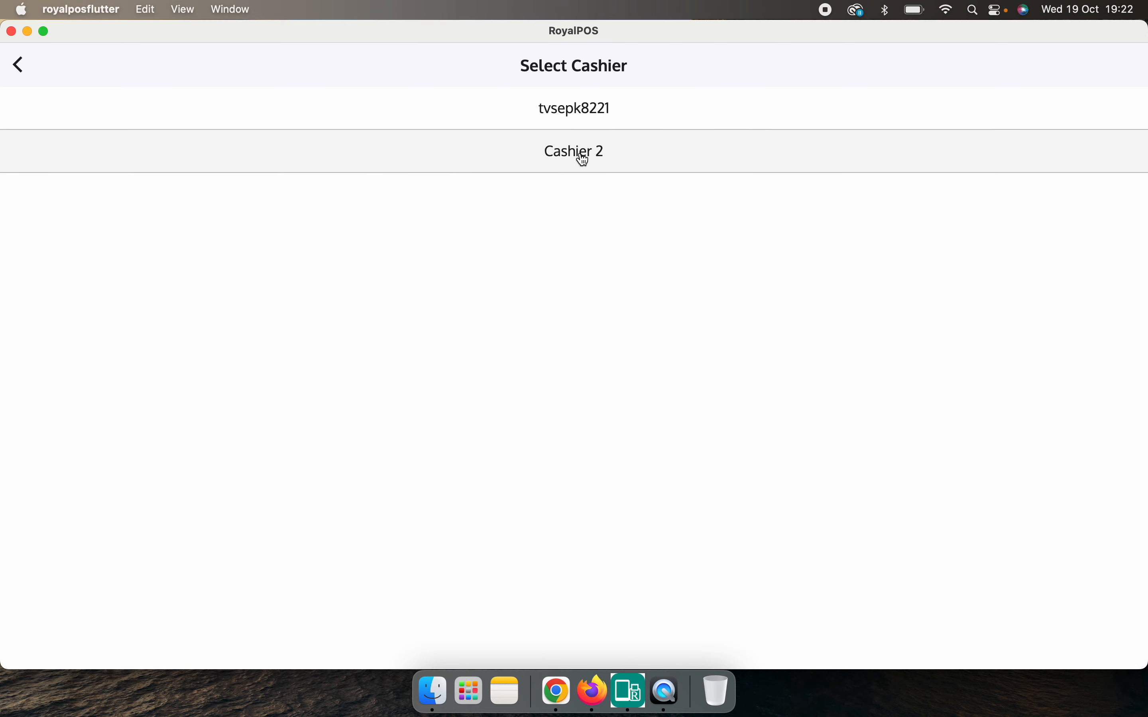
{"action": "left_click", "coordinate": [583, 160]}
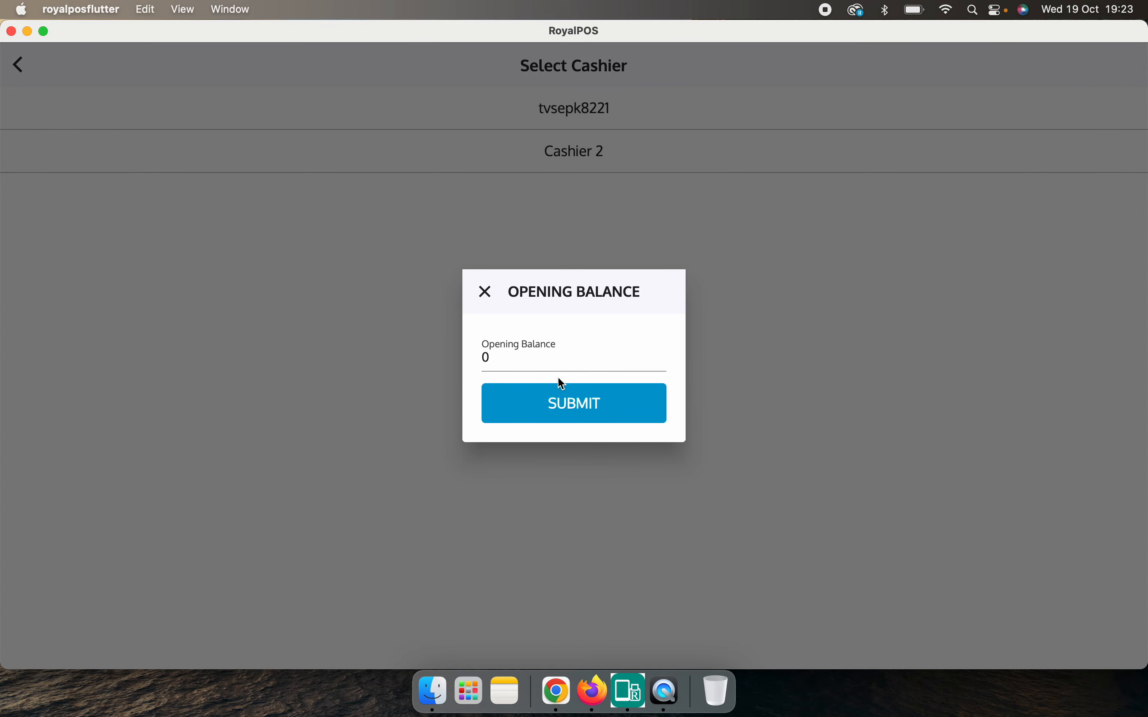
{"action": "key", "text": "BackSpace"}
{"action": "type", "text": "1000"}
{"action": "left_click", "coordinate": [553, 419]}
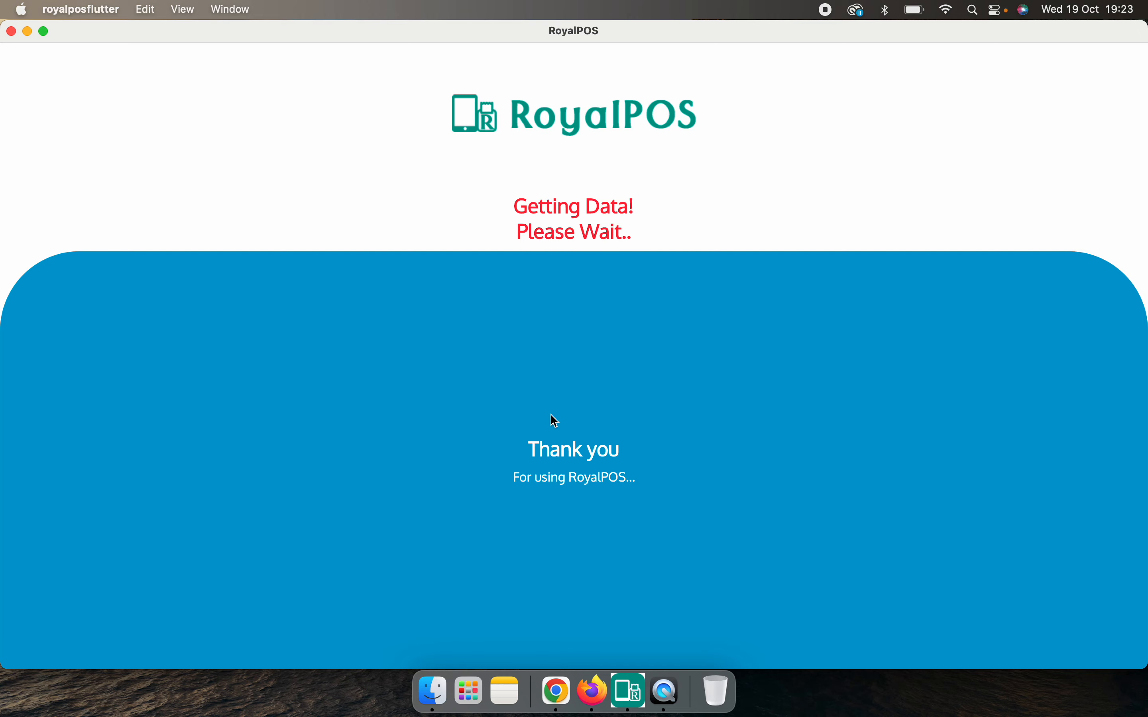
Switch to Firefox and sign in to the RoyalPOS admin panel with the prefilled credentials.
{"action": "left_click", "coordinate": [558, 694]}
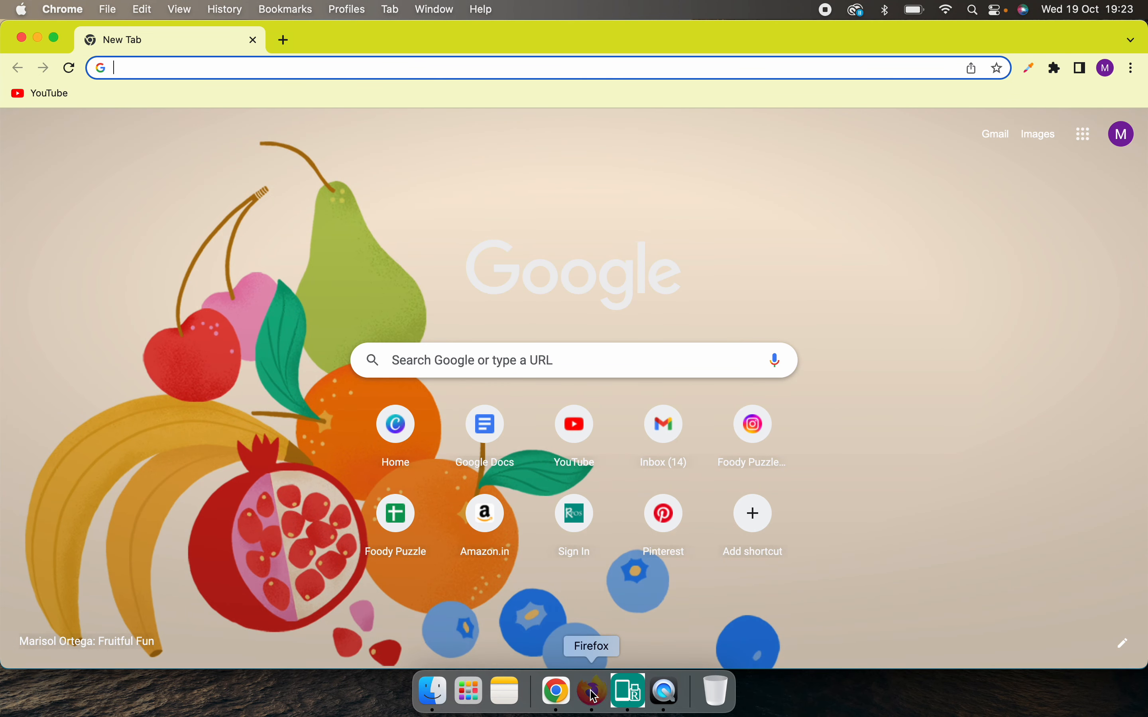
{"action": "left_click", "coordinate": [594, 693]}
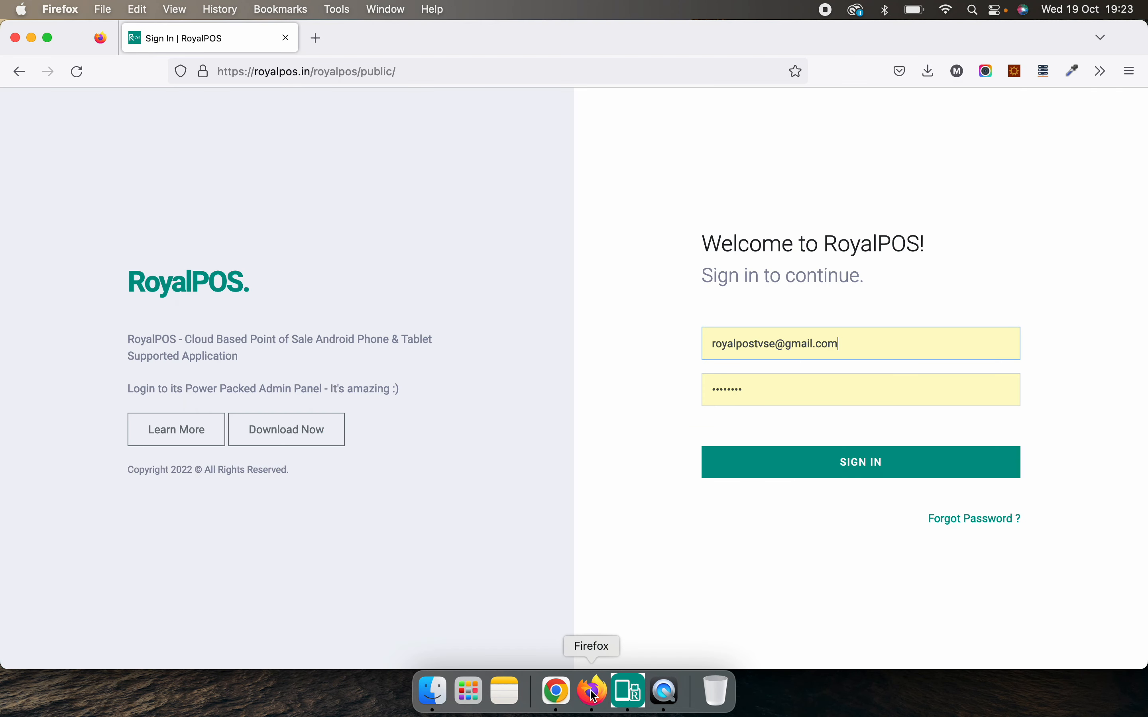
{"action": "left_click", "coordinate": [867, 470]}
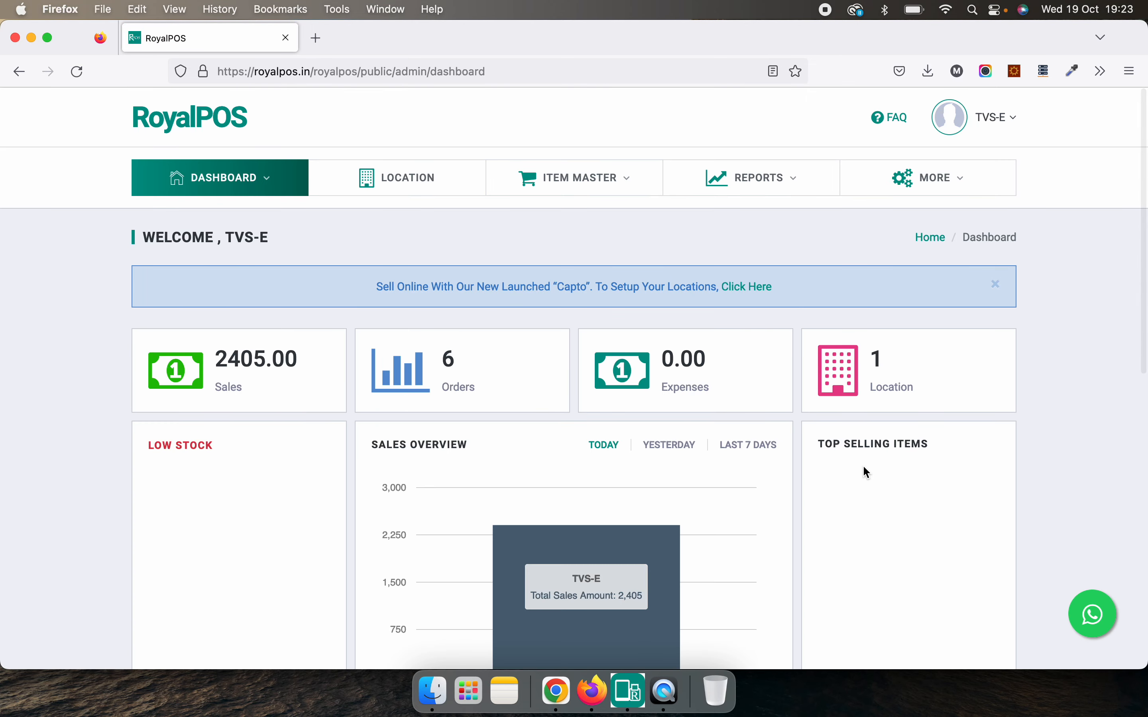
Look over the dashboard's sales overview and open the Items list of the item master.
{"action": "scroll", "coordinate": [863, 464], "scroll_direction": "down", "scroll_amount": 3}
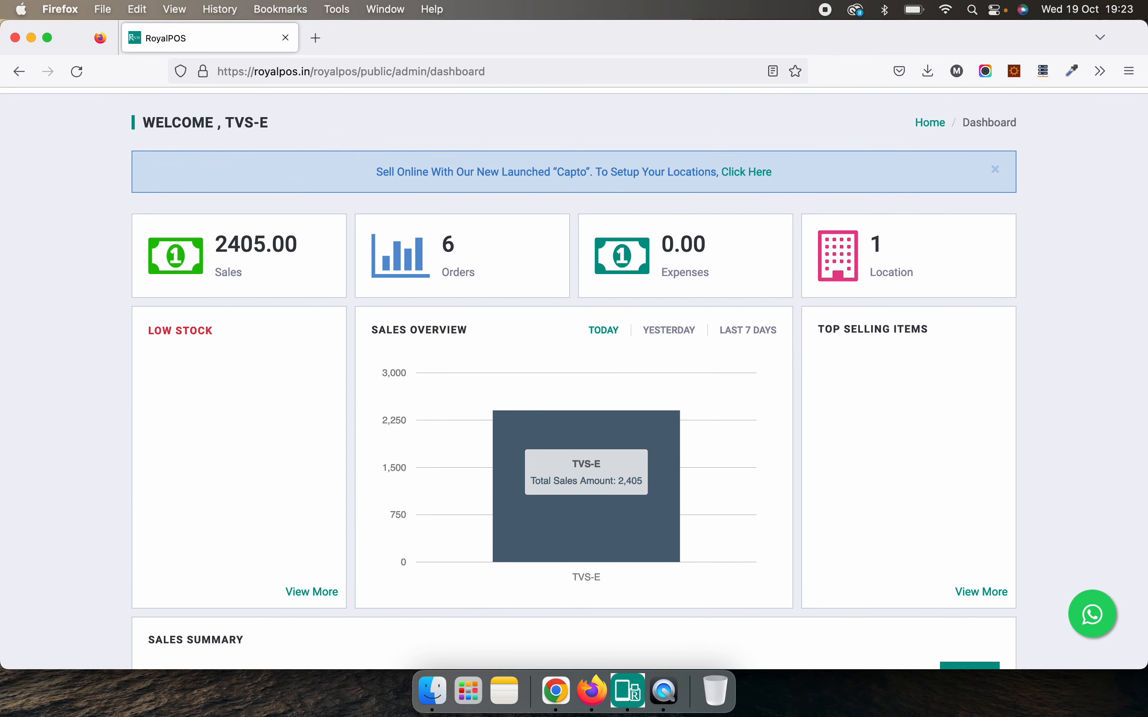
{"action": "scroll", "coordinate": [574, 379], "scroll_direction": "up", "scroll_amount": 1}
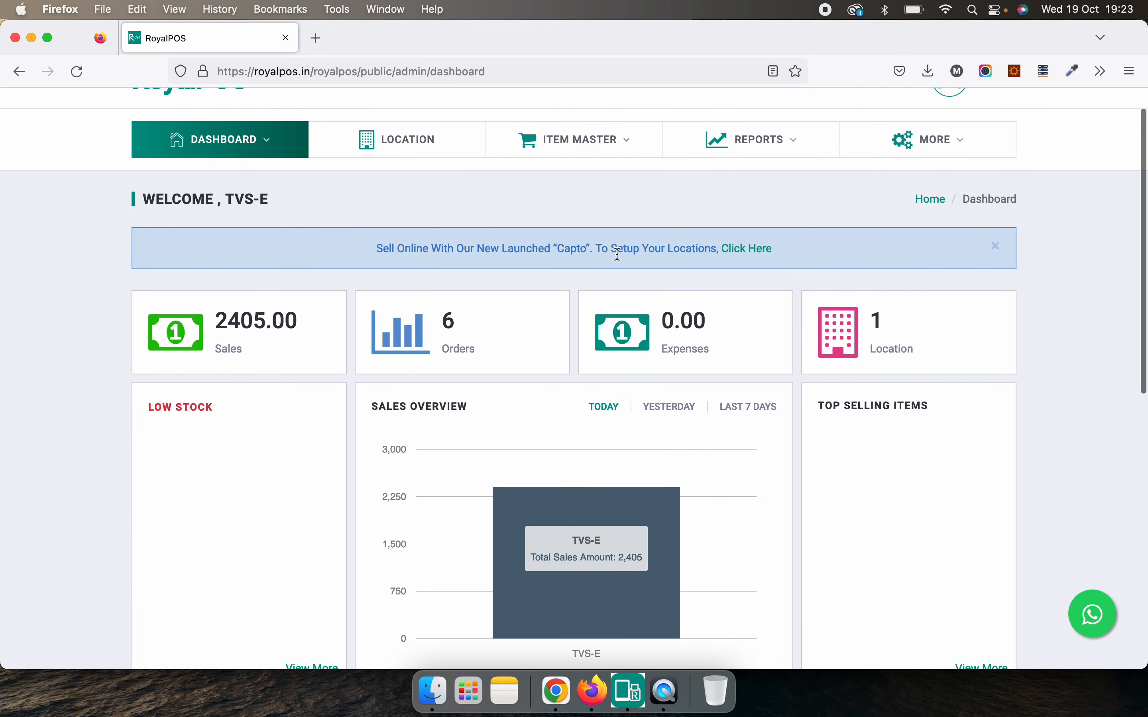
{"action": "mouse_move", "coordinate": [585, 151]}
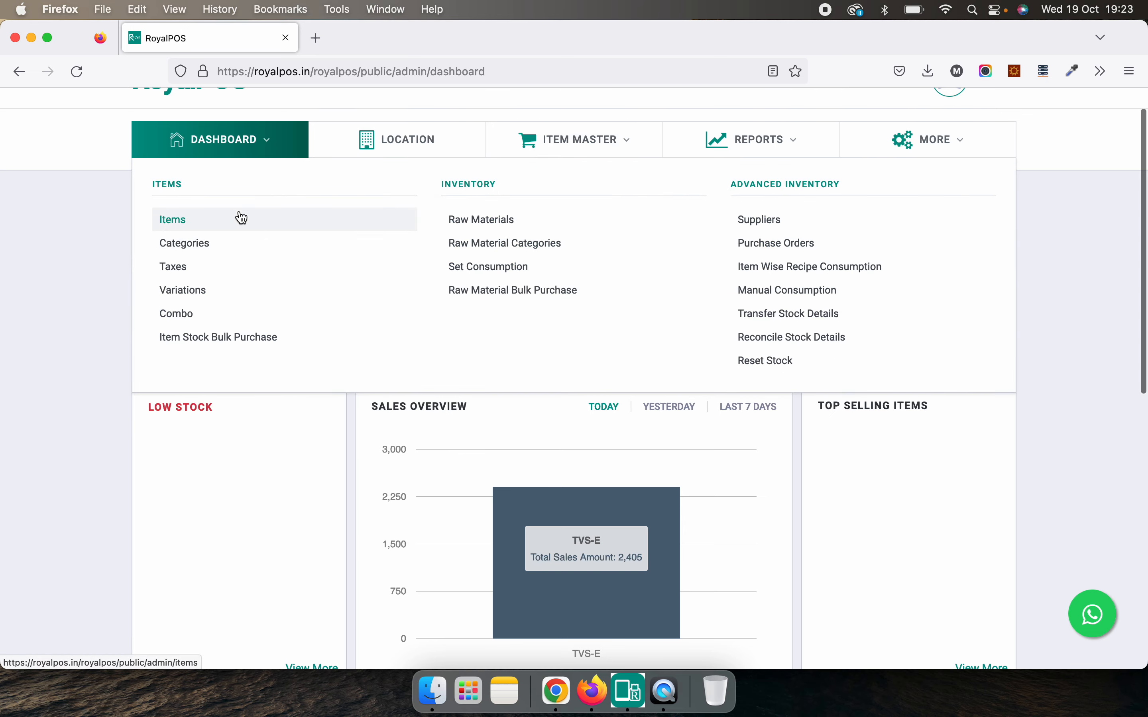
{"action": "left_click", "coordinate": [242, 219]}
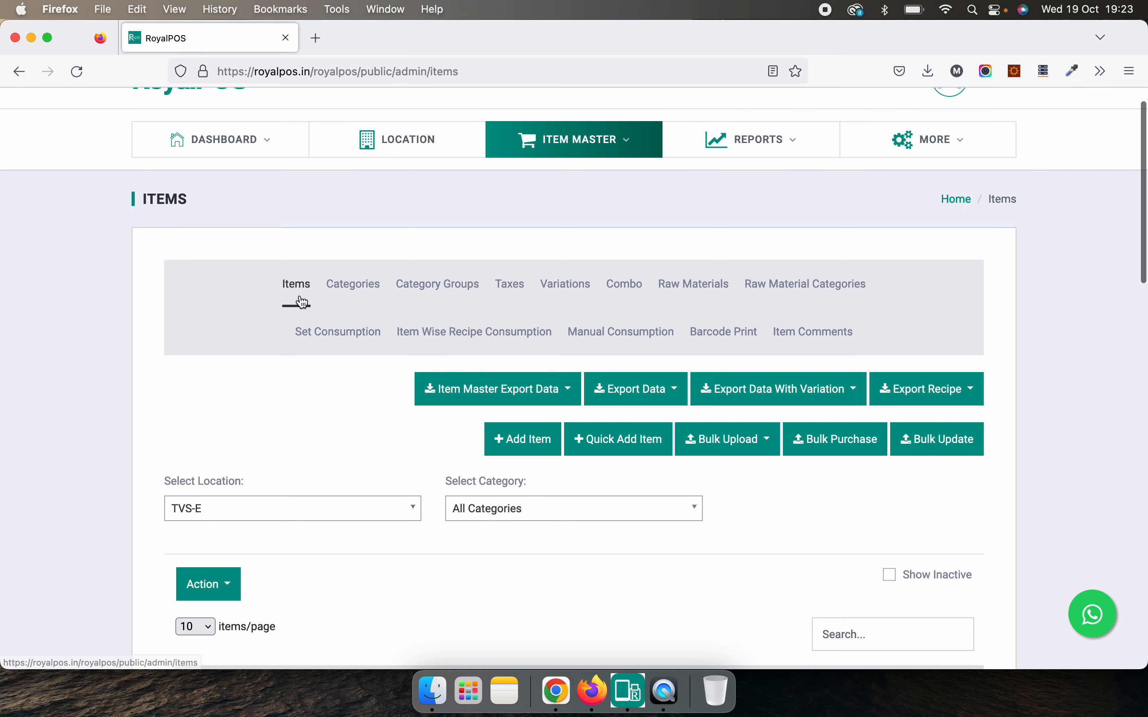
Examine the TVS-E item list, covering its stock, recipe, category, price and status columns, the bulk upload section and the item actions.
{"action": "mouse_move", "coordinate": [577, 151]}
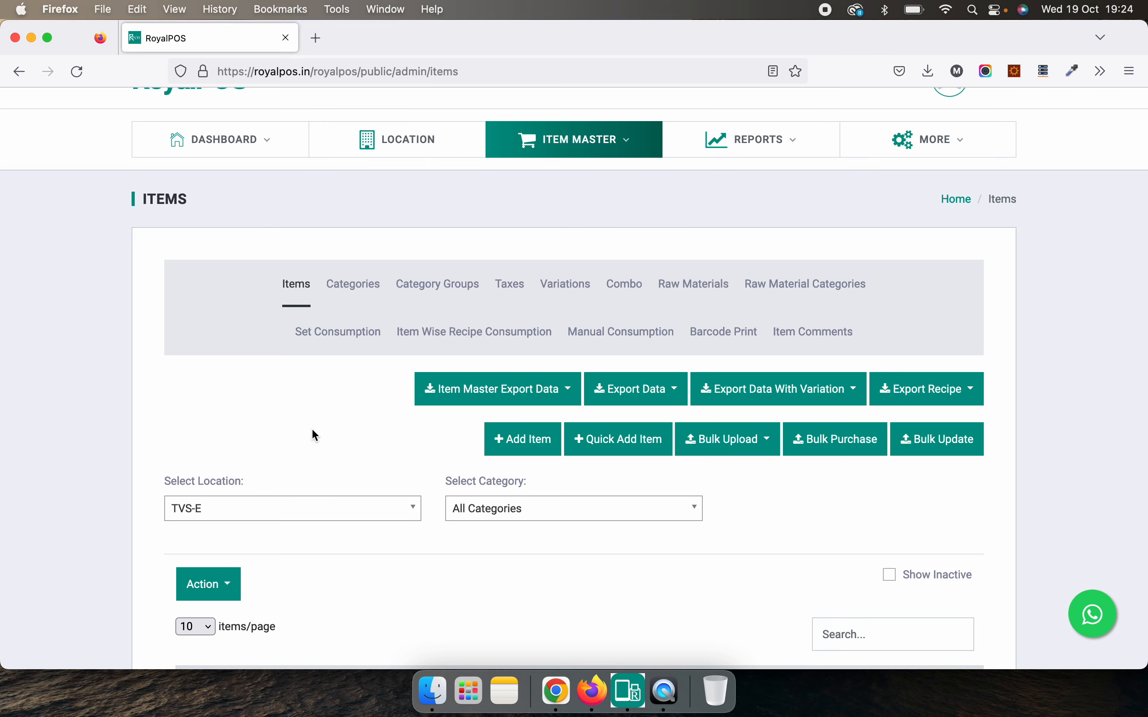
{"action": "scroll", "coordinate": [315, 436], "scroll_direction": "down", "scroll_amount": 10}
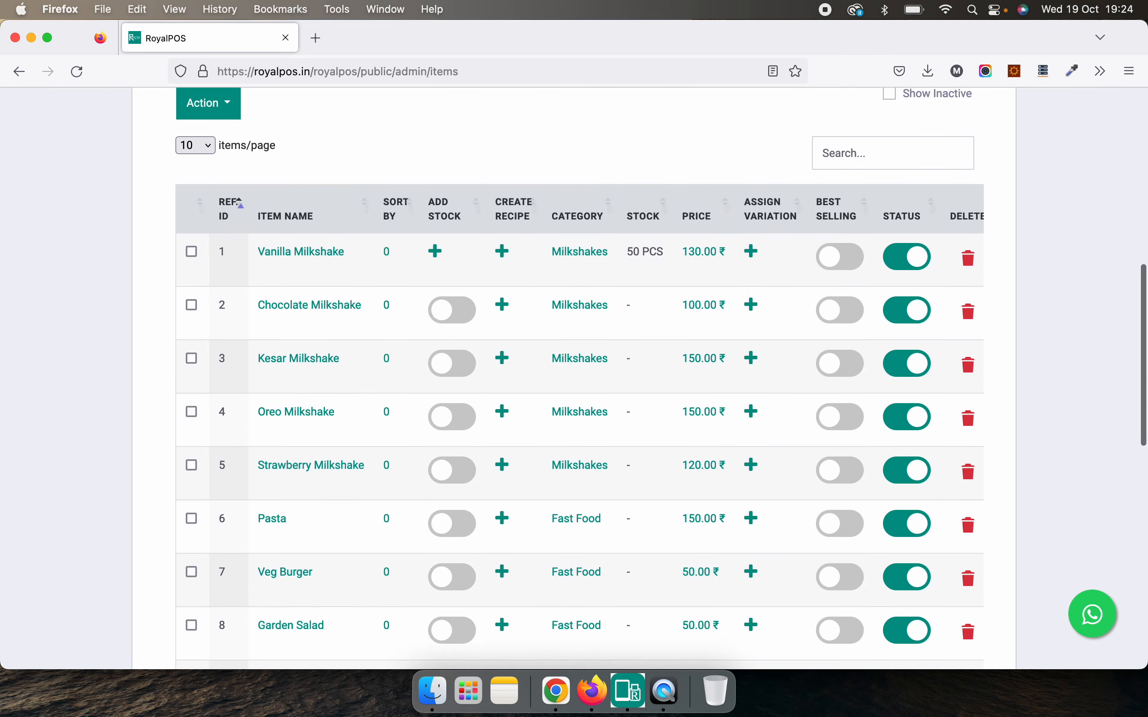
{"action": "scroll", "coordinate": [574, 379], "scroll_direction": "down", "scroll_amount": 13}
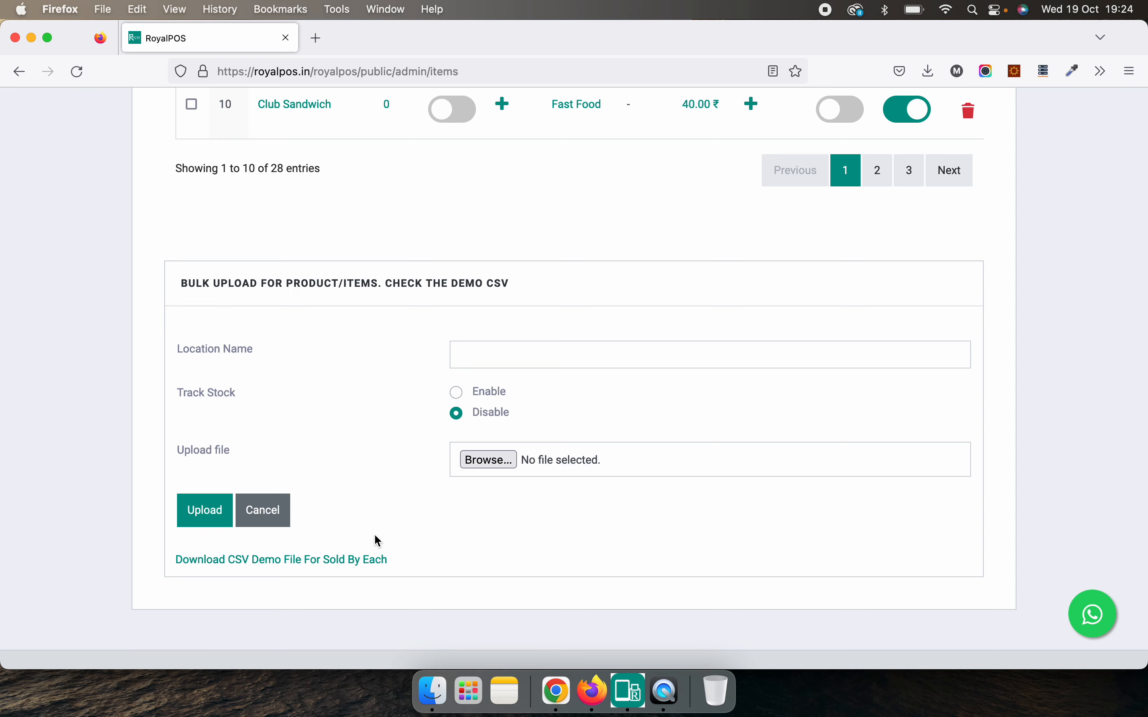
{"action": "scroll", "coordinate": [375, 535], "scroll_direction": "up", "scroll_amount": 3}
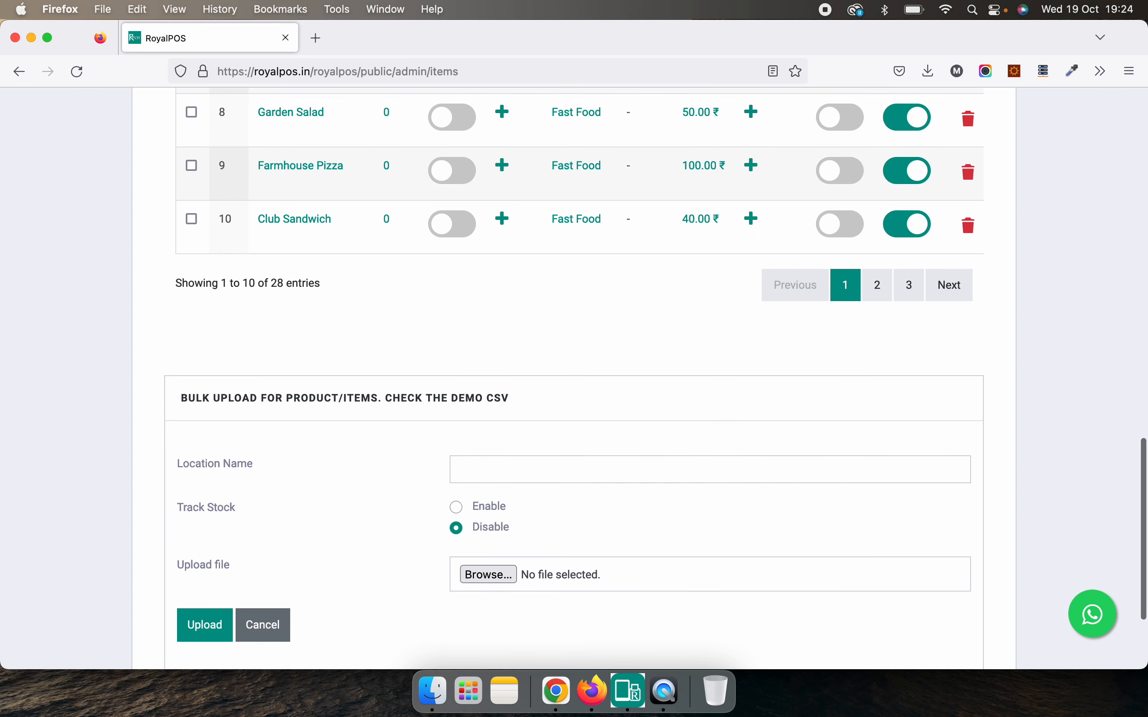
{"action": "scroll", "coordinate": [574, 379], "scroll_direction": "up", "scroll_amount": 10}
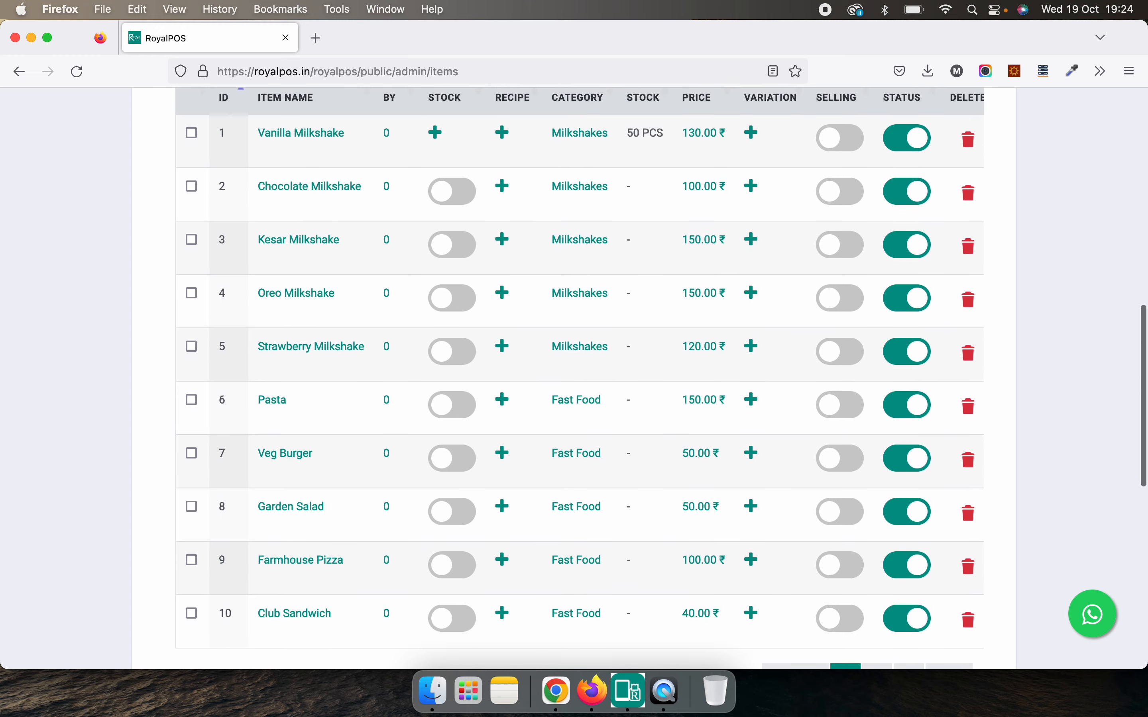
{"action": "scroll", "coordinate": [574, 379], "scroll_direction": "up", "scroll_amount": 12}
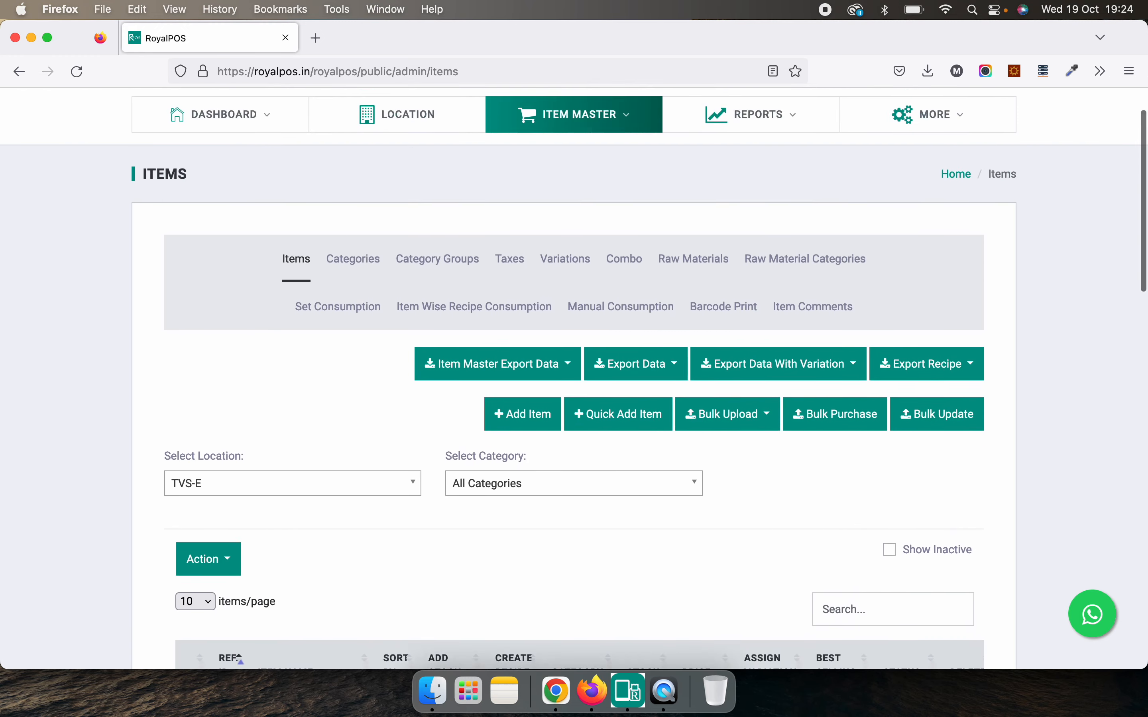
{"action": "scroll", "coordinate": [574, 379], "scroll_direction": "down", "scroll_amount": 2}
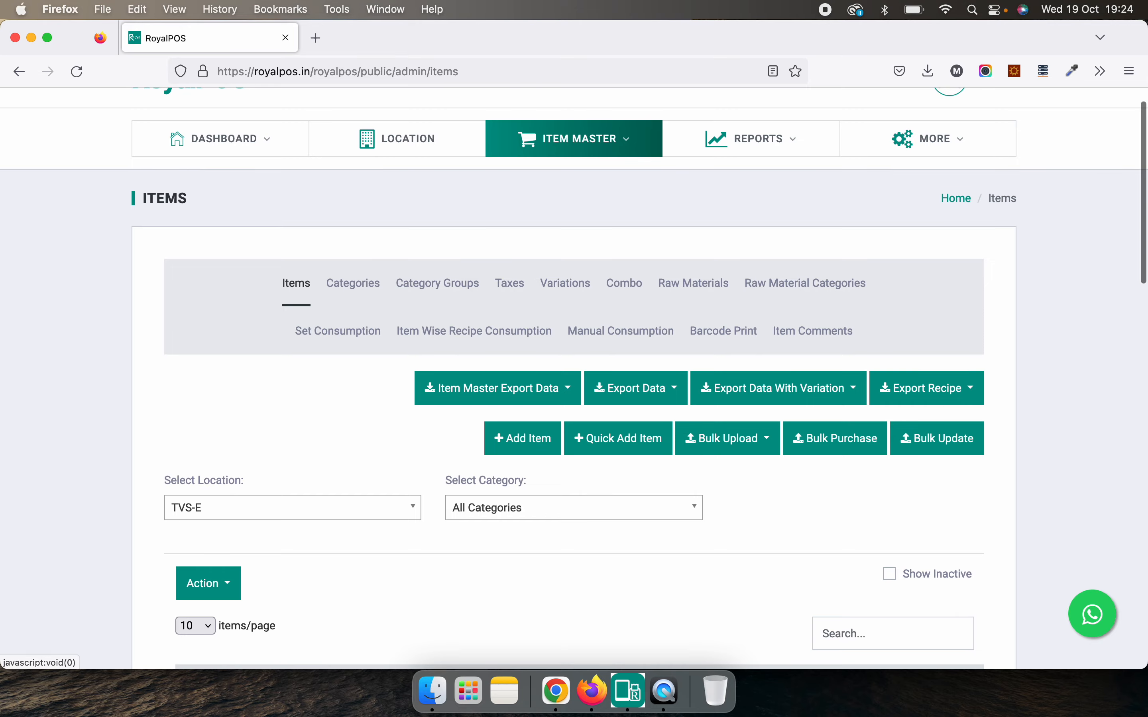
{"action": "scroll", "coordinate": [574, 379], "scroll_direction": "down", "scroll_amount": 10}
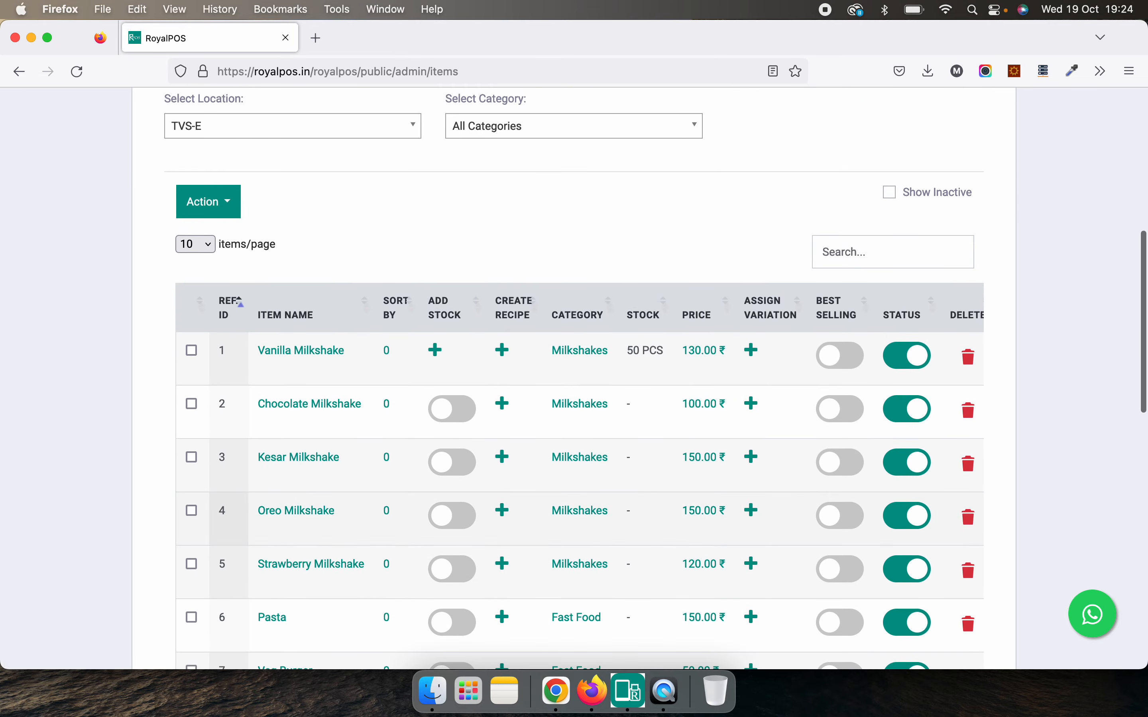
{"action": "scroll", "coordinate": [209, 445], "scroll_direction": "down", "scroll_amount": 1}
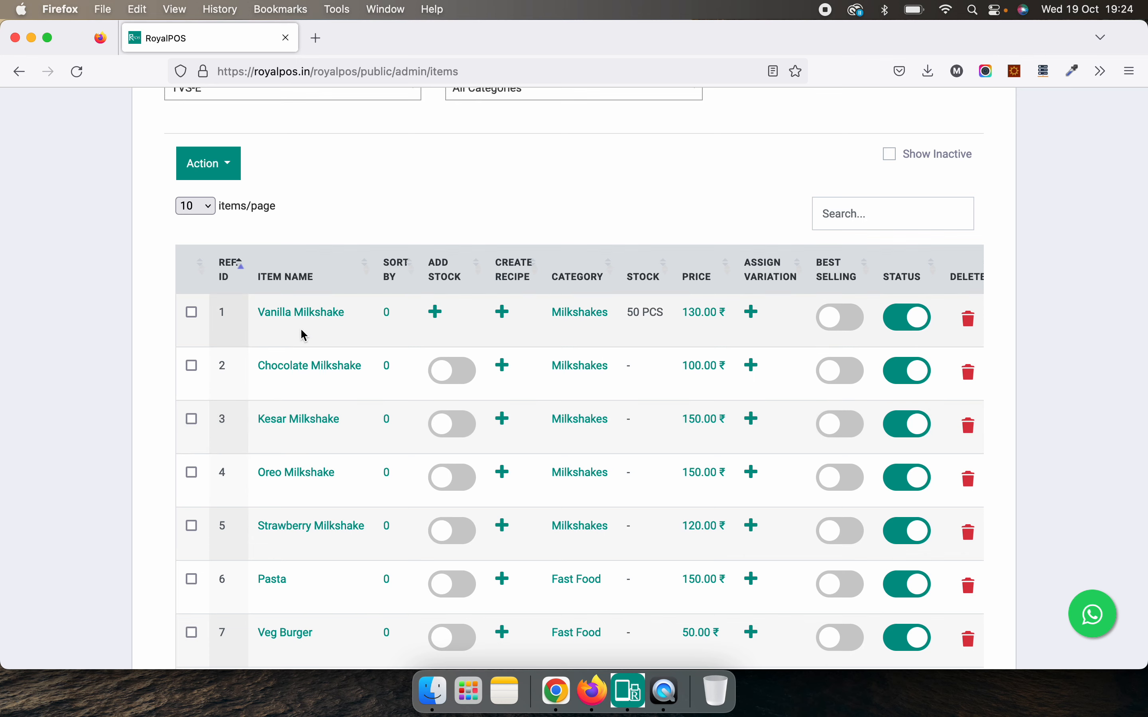
{"action": "scroll", "coordinate": [302, 322], "scroll_direction": "up", "scroll_amount": 6}
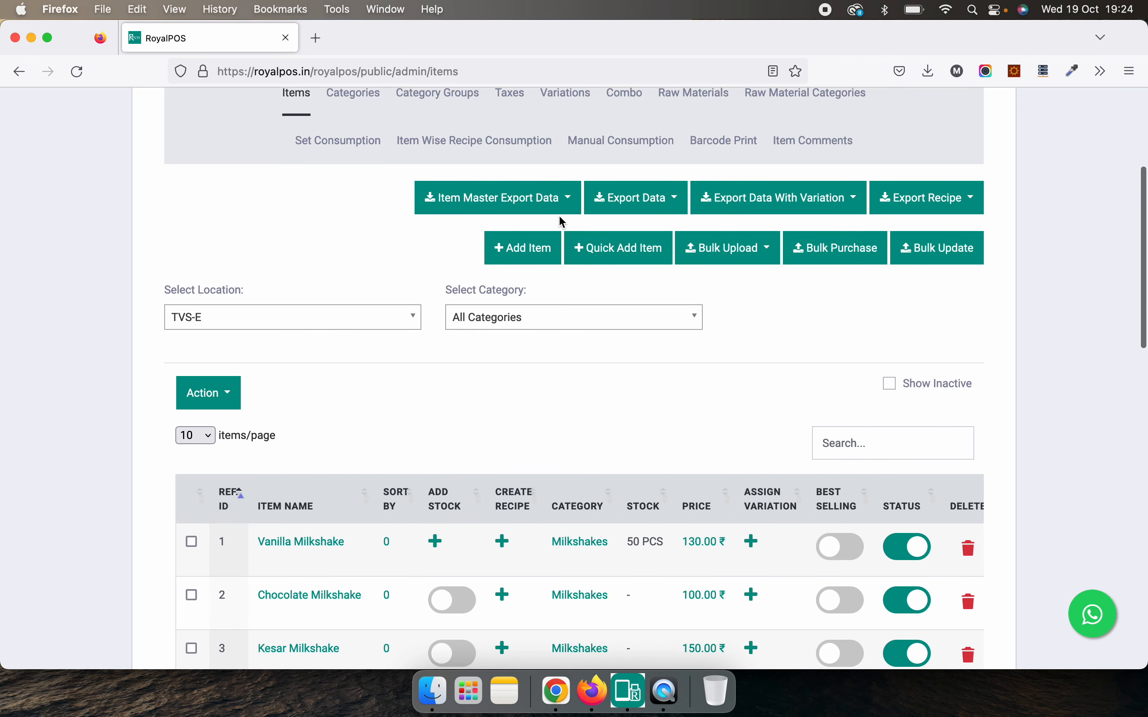
Start a new item for location TVS-E in the Tea category.
{"action": "left_click", "coordinate": [530, 258]}
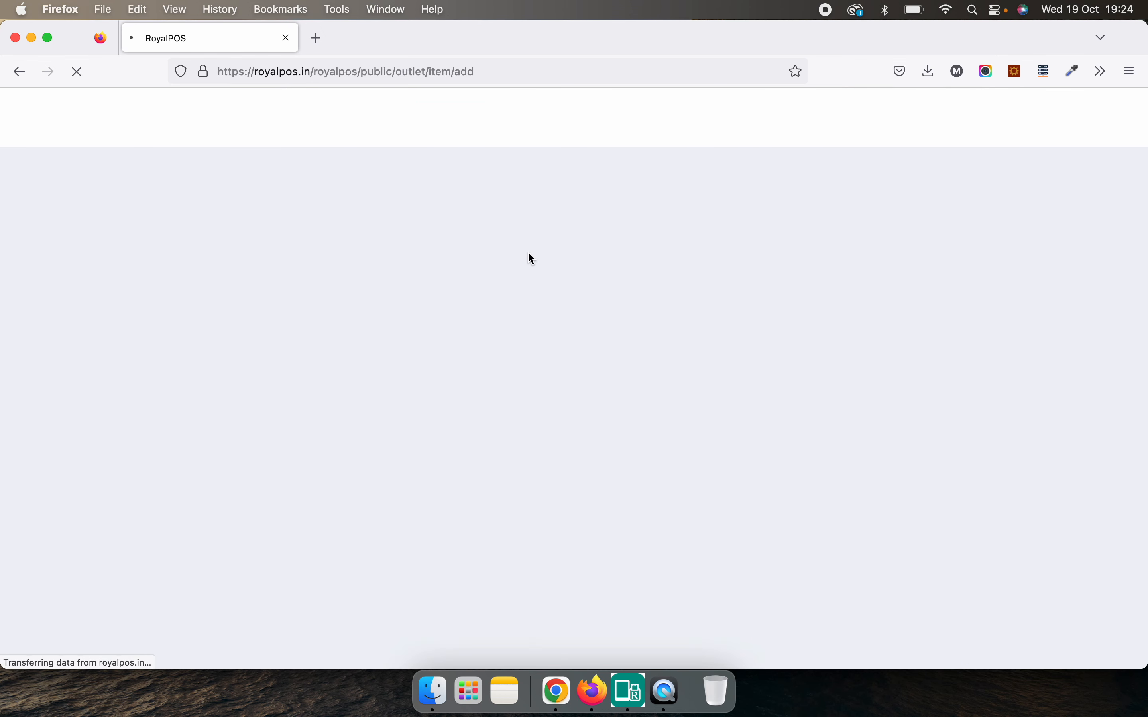
{"action": "scroll", "coordinate": [529, 255], "scroll_direction": "down", "scroll_amount": 2}
{"action": "scroll", "coordinate": [417, 402], "scroll_direction": "down", "scroll_amount": 1}
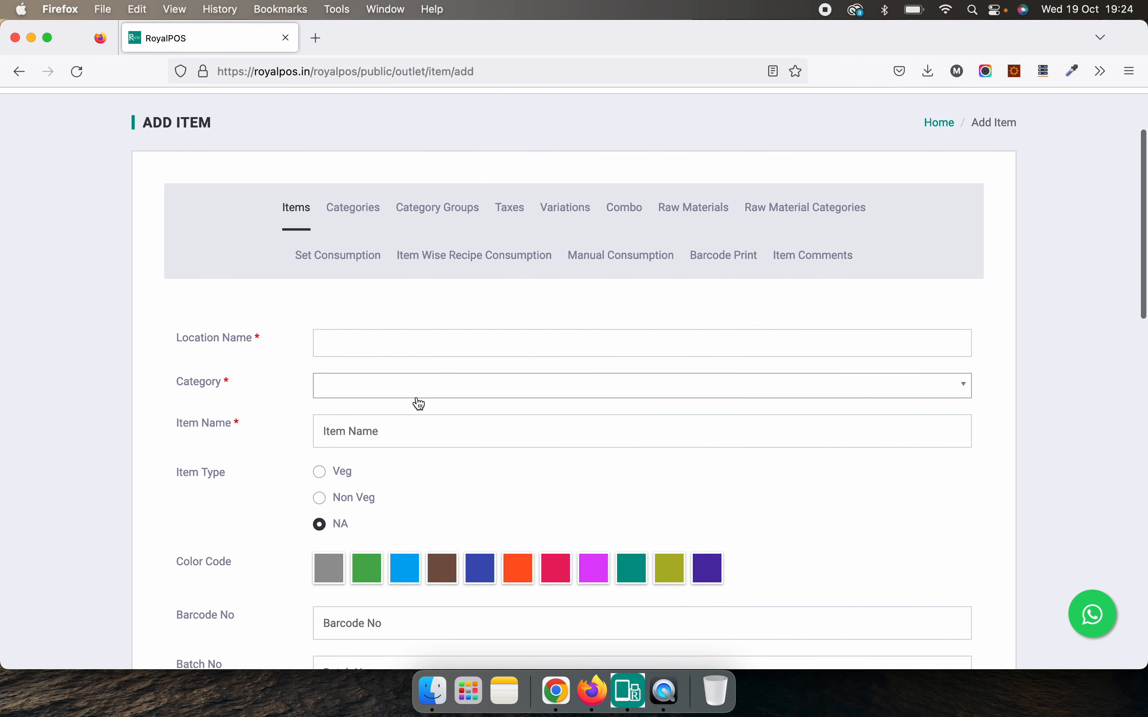
{"action": "left_click", "coordinate": [435, 342]}
{"action": "left_click", "coordinate": [433, 369]}
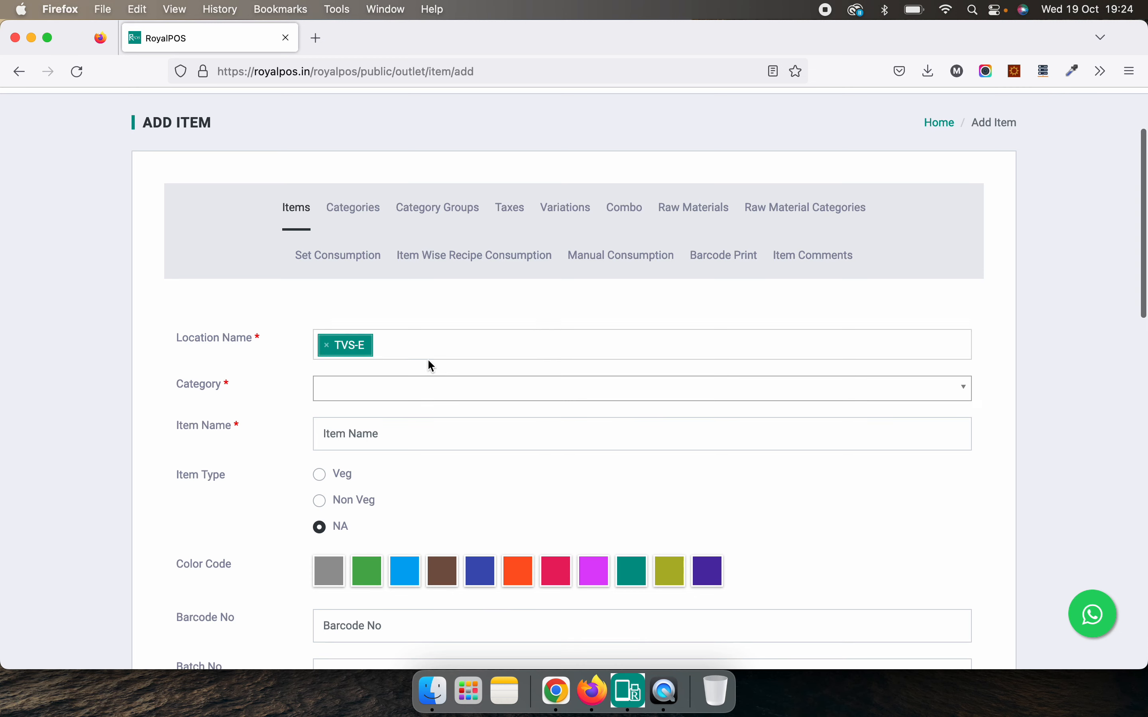
{"action": "left_click", "coordinate": [397, 394]}
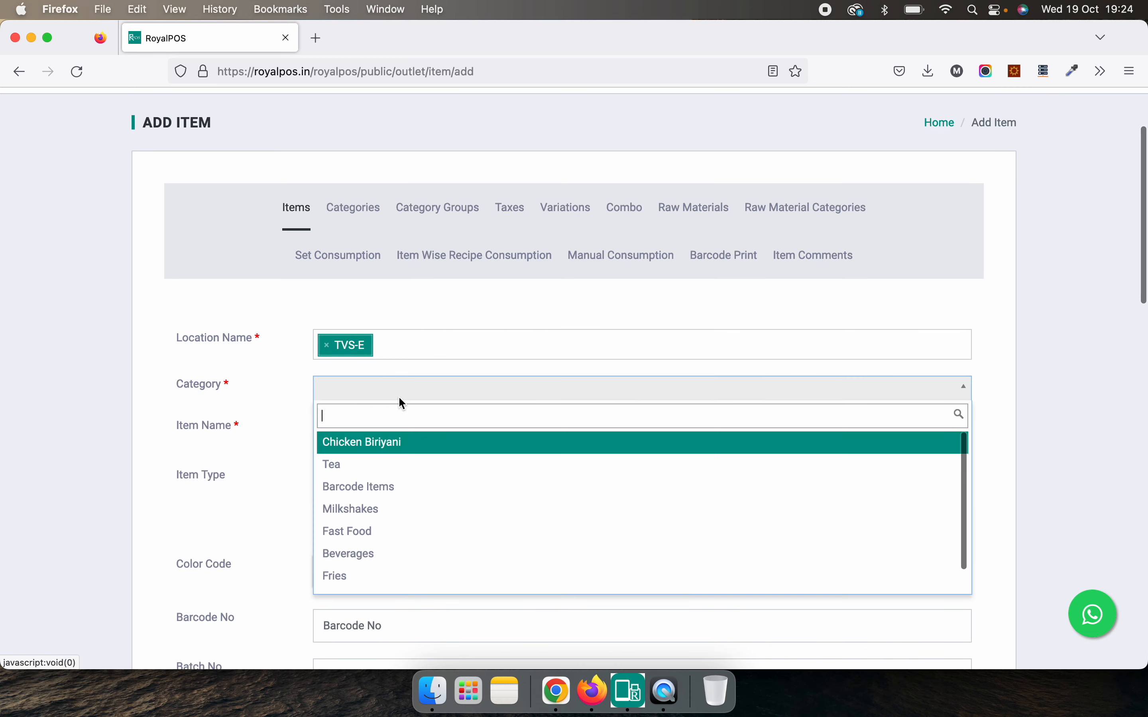
{"action": "left_click", "coordinate": [379, 466]}
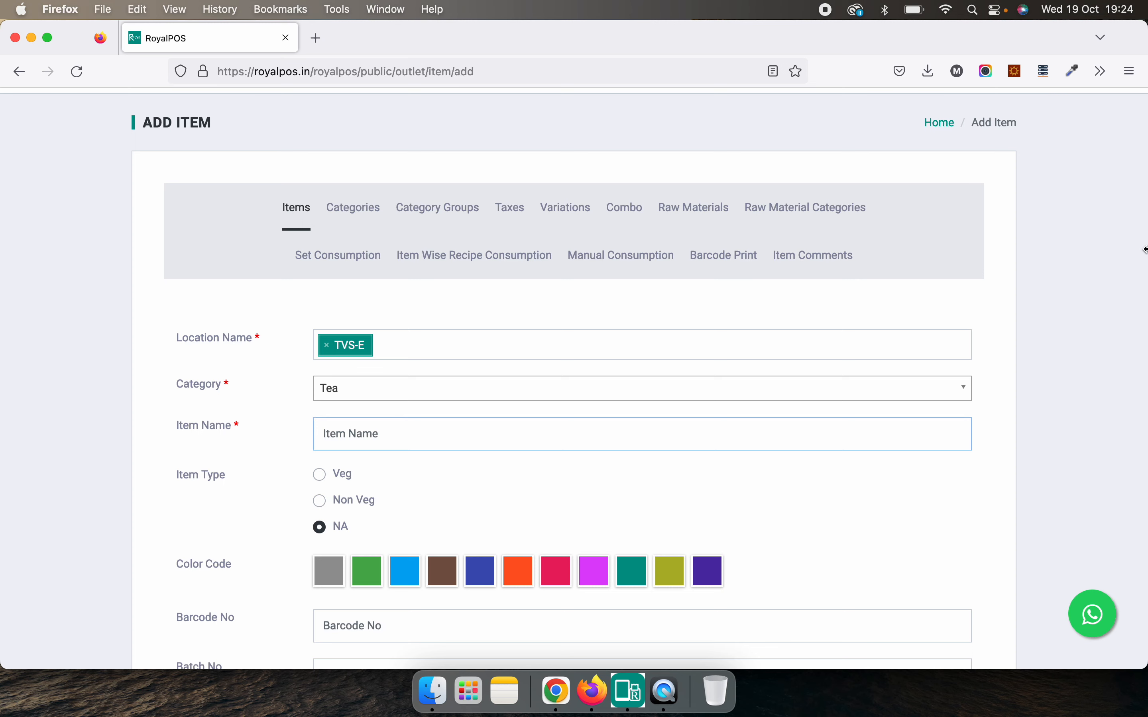
{"action": "left_click", "coordinate": [1097, 272]}
Set the new item's Sold By option to Weight and check the available purchase units without choosing one.
{"action": "scroll", "coordinate": [1096, 272], "scroll_direction": "down", "scroll_amount": 7}
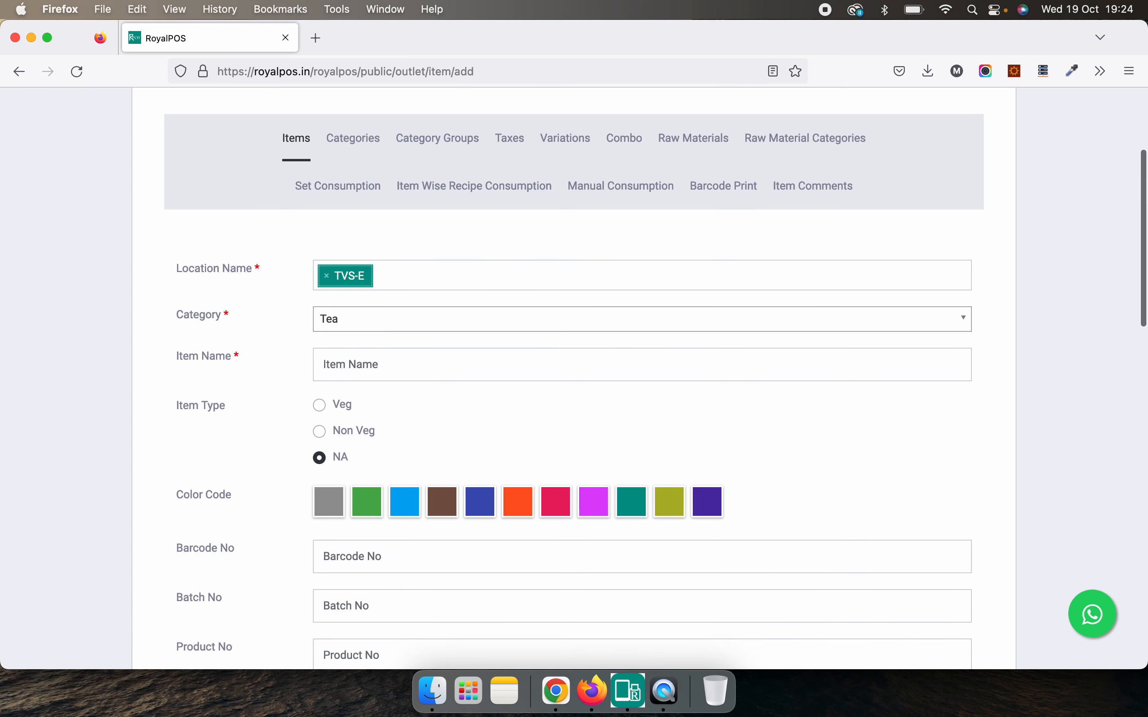
{"action": "scroll", "coordinate": [642, 379], "scroll_direction": "down", "scroll_amount": 3}
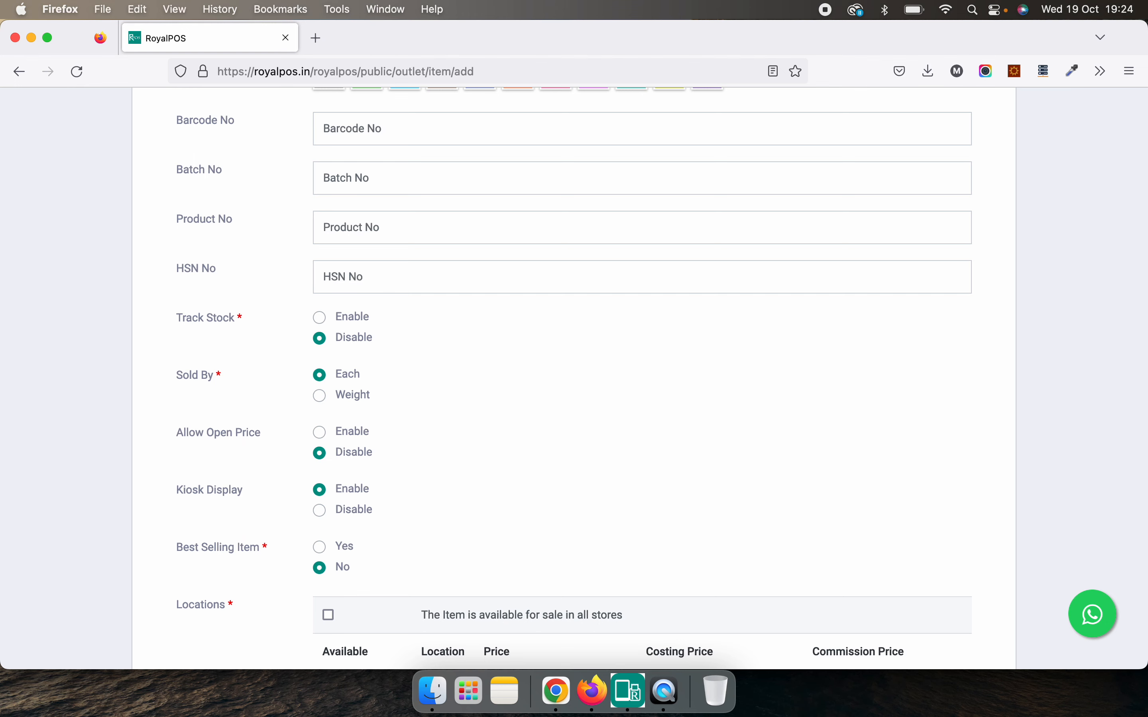
{"action": "scroll", "coordinate": [692, 199], "scroll_direction": "down", "scroll_amount": 2}
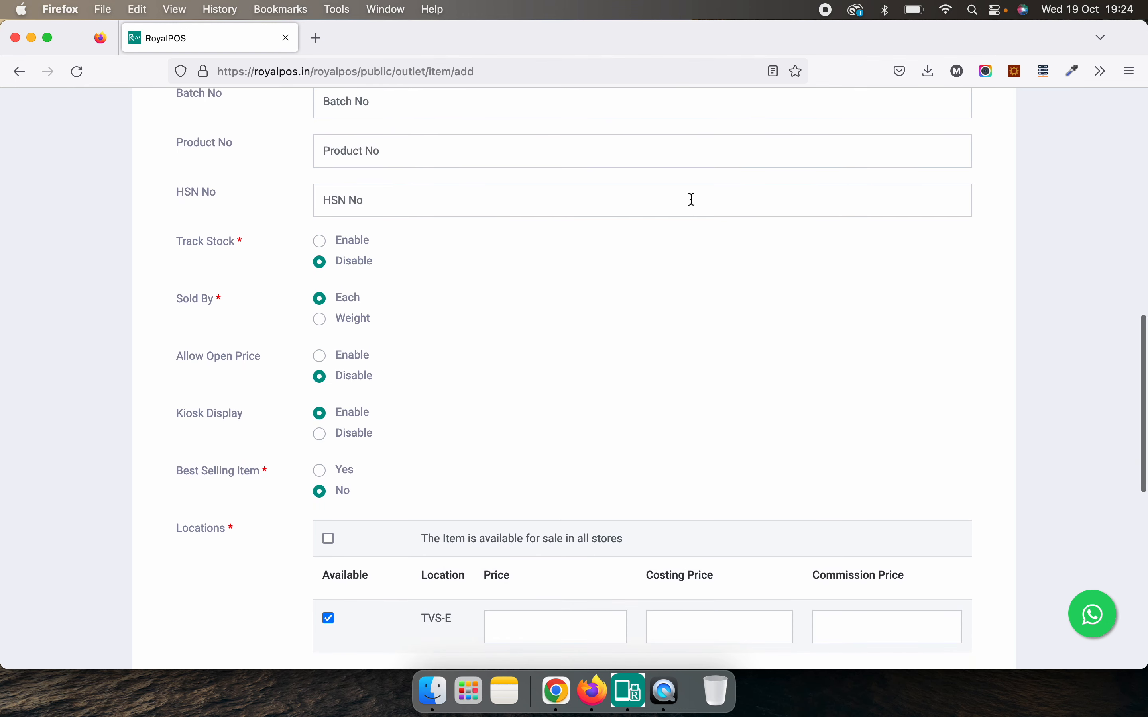
{"action": "left_click", "coordinate": [348, 322]}
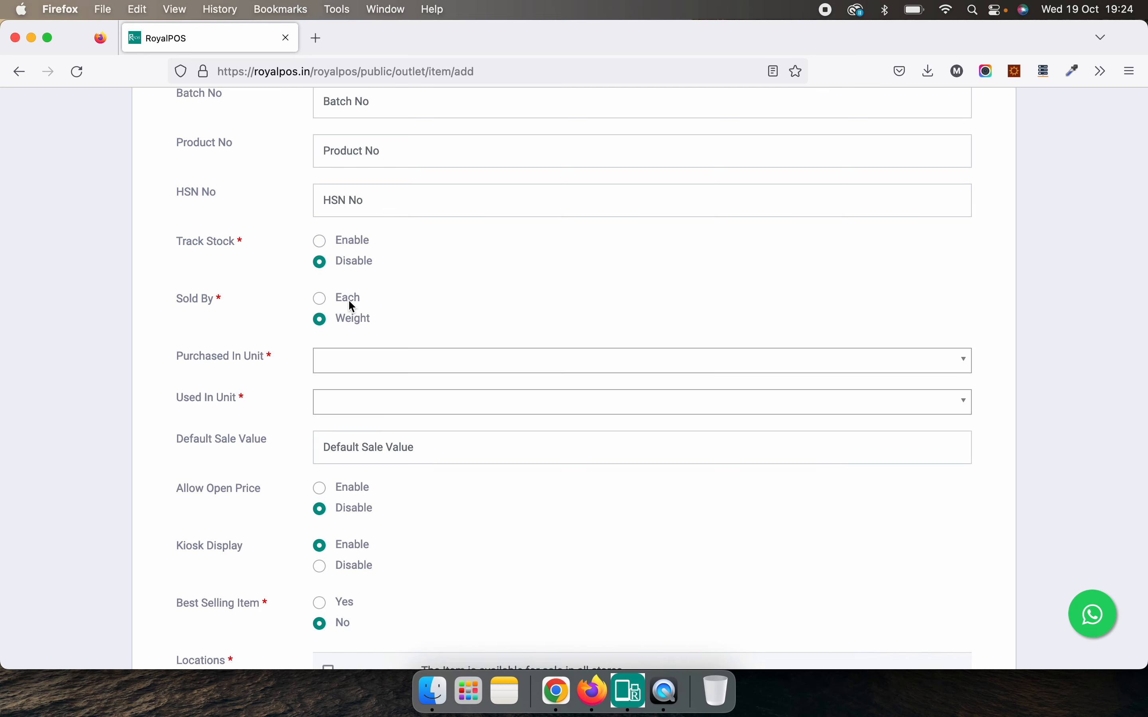
{"action": "left_click", "coordinate": [344, 368]}
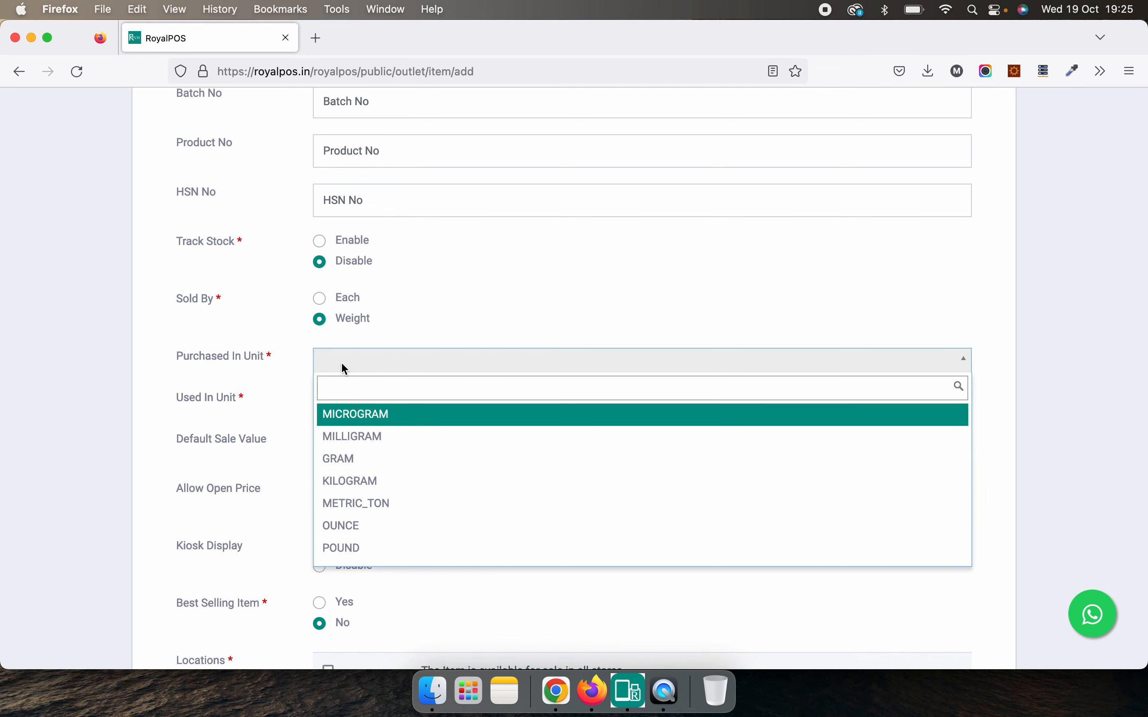
{"action": "key", "text": "Escape"}
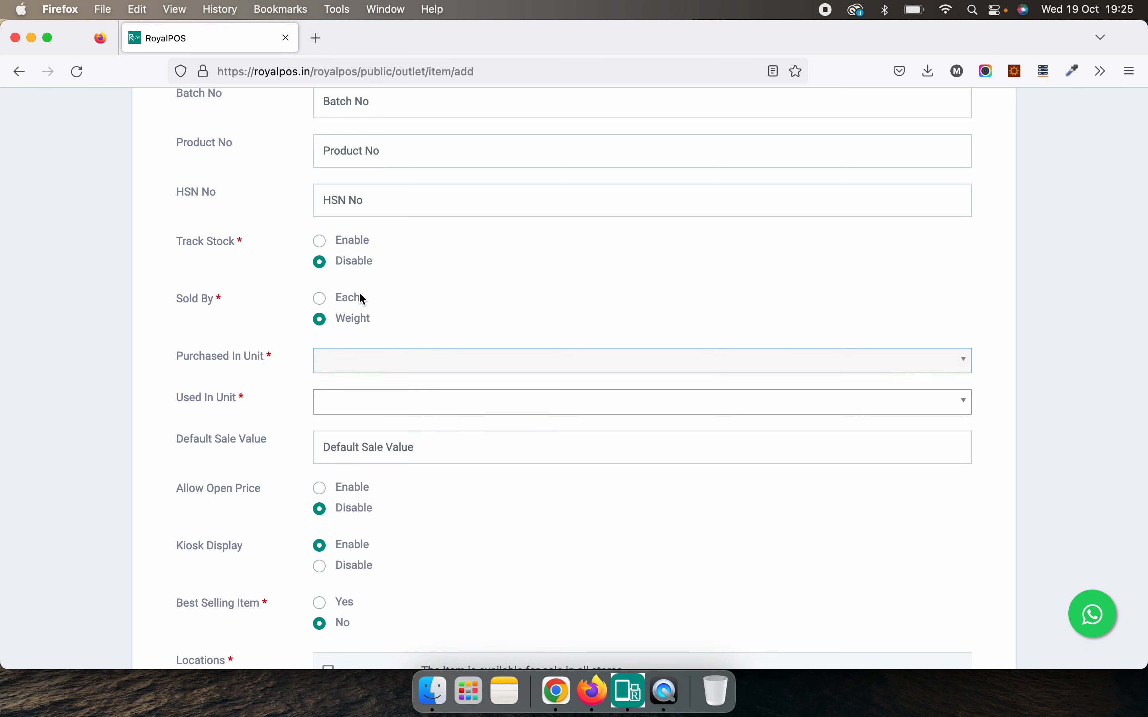
{"action": "left_click", "coordinate": [381, 148]}
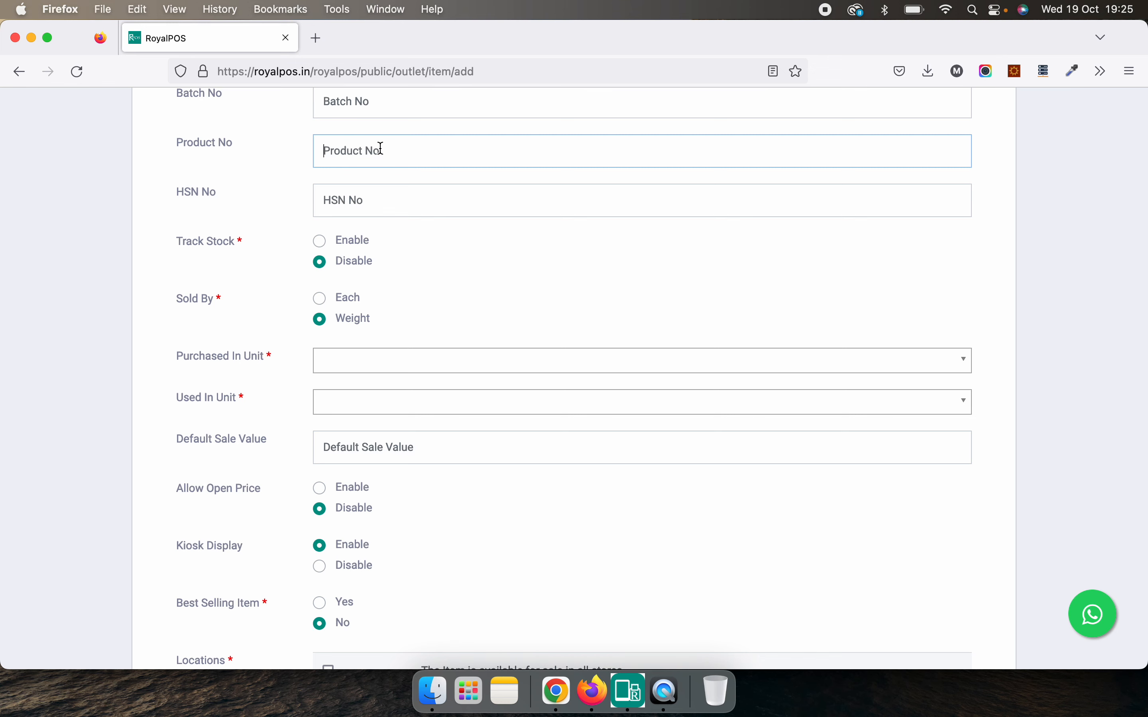
Mark the new item as a best selling item, review the remaining fields, and cancel the item form without saving.
{"action": "scroll", "coordinate": [227, 408], "scroll_direction": "down", "scroll_amount": 5}
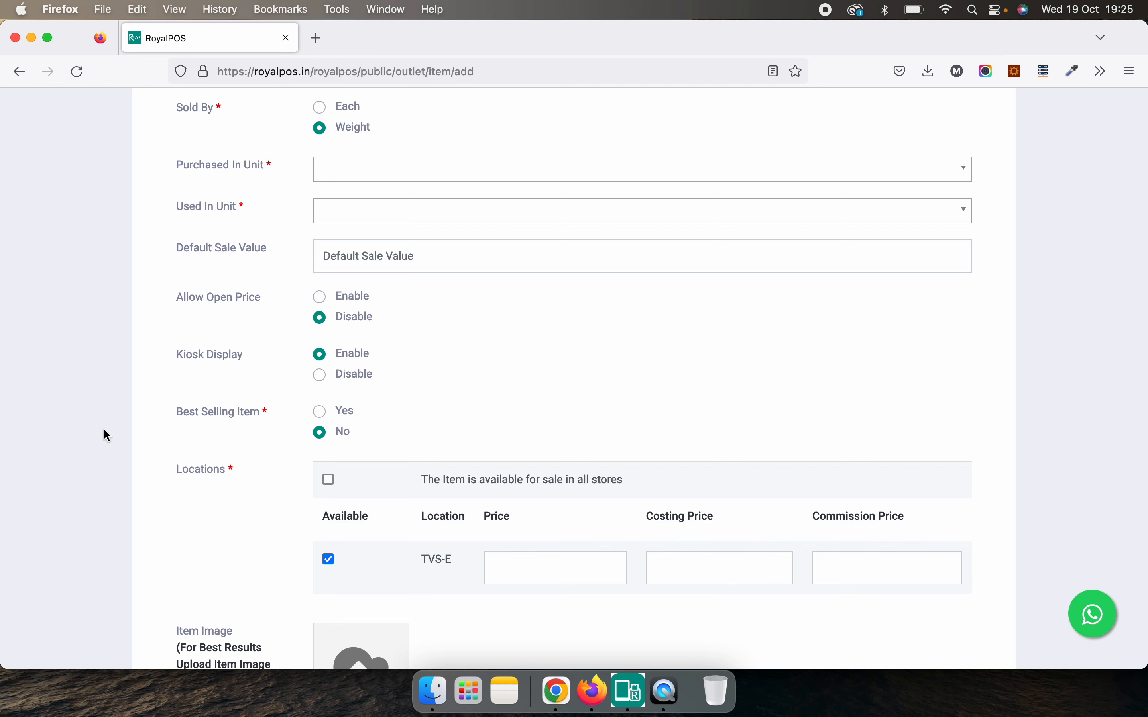
{"action": "scroll", "coordinate": [107, 435], "scroll_direction": "down", "scroll_amount": 3}
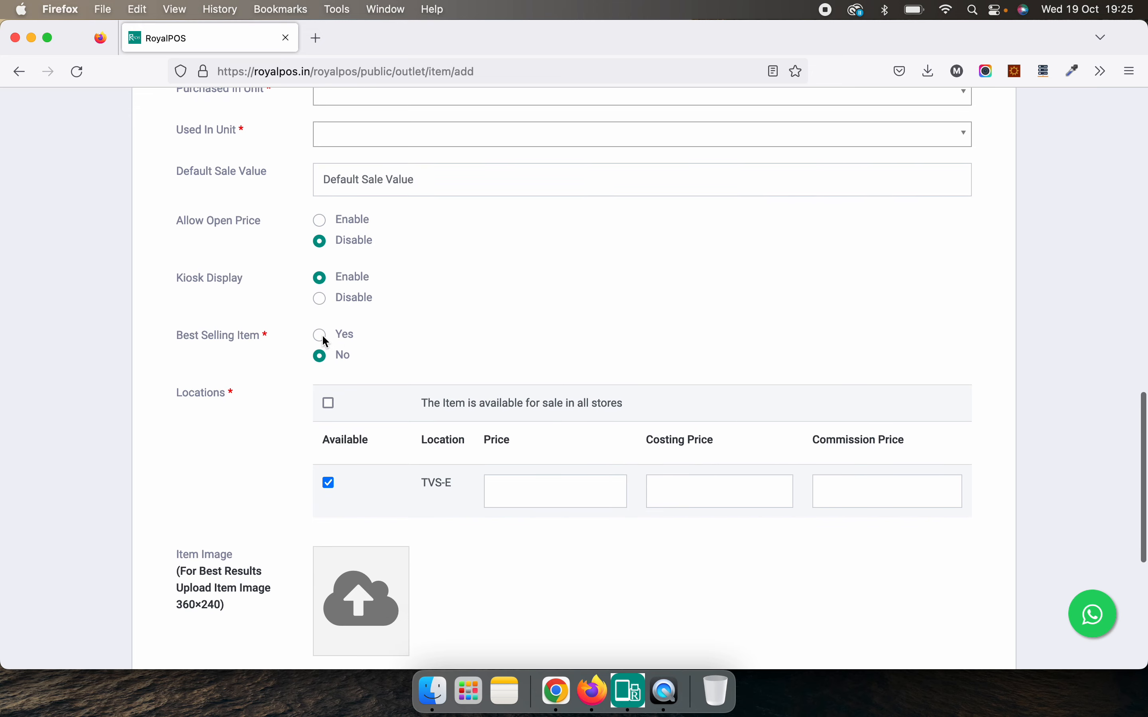
{"action": "left_click", "coordinate": [321, 336]}
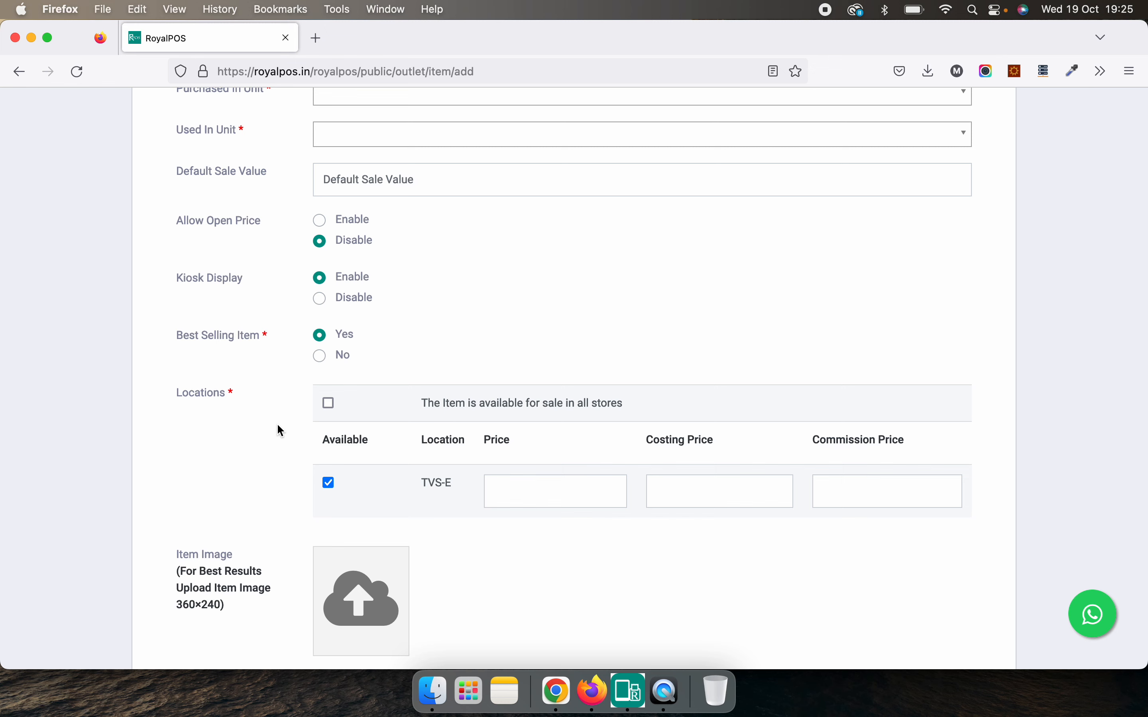
{"action": "scroll", "coordinate": [279, 427], "scroll_direction": "down", "scroll_amount": 10}
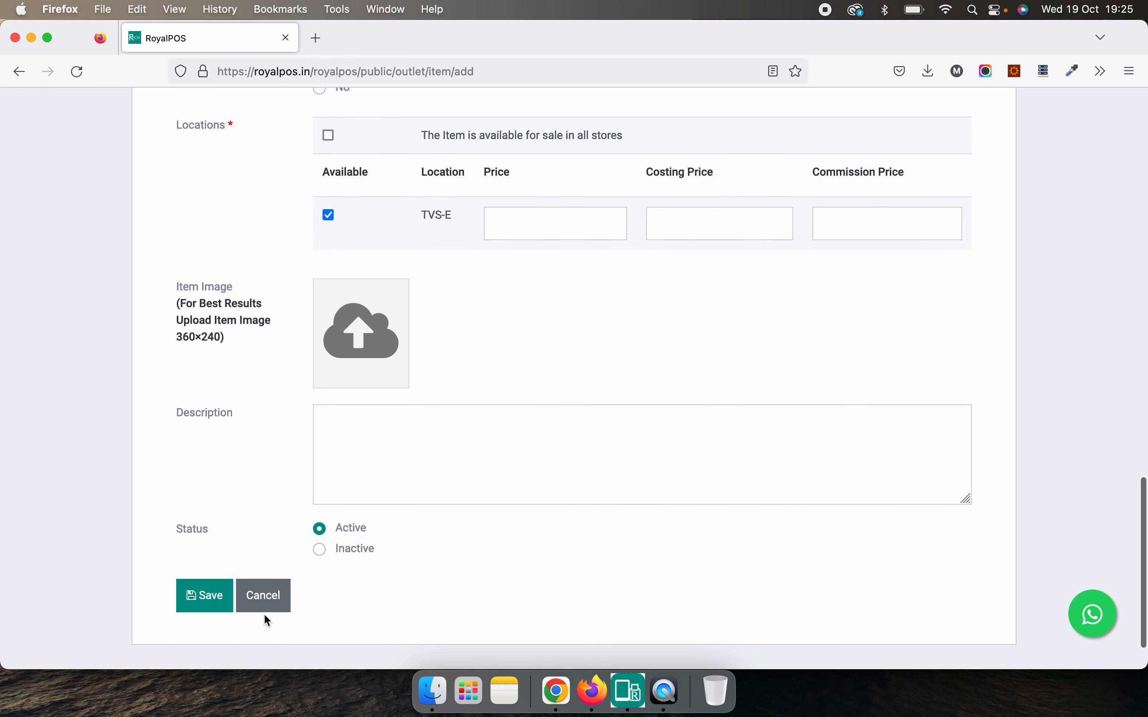
{"action": "left_click", "coordinate": [273, 599]}
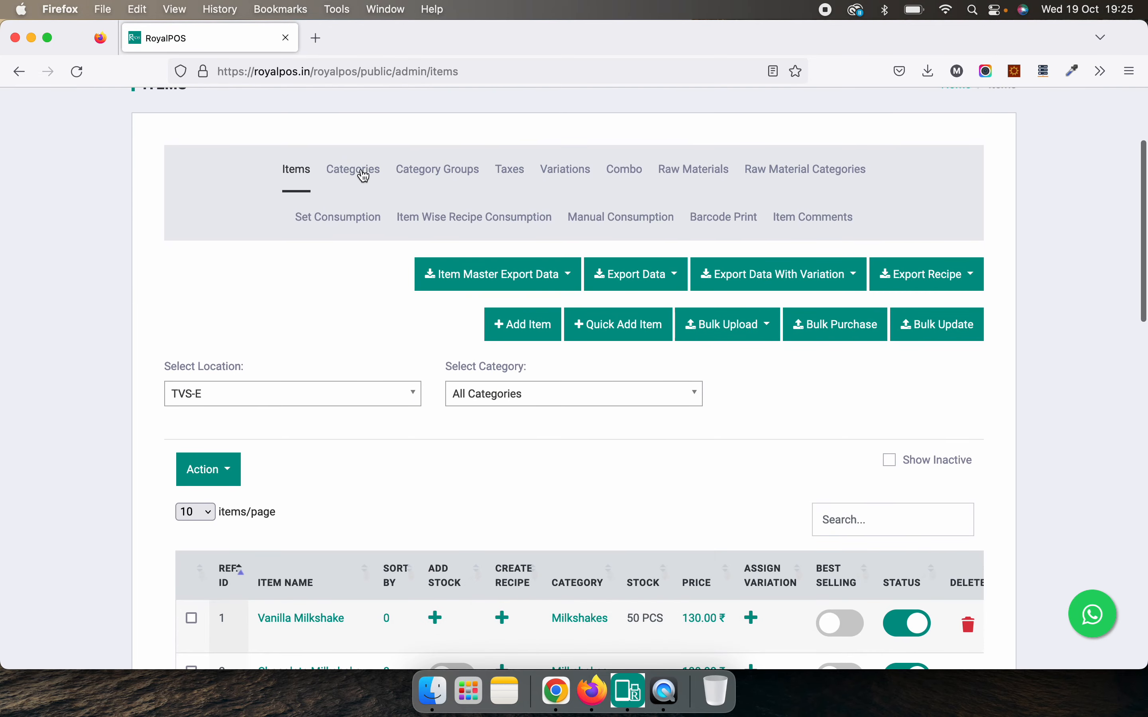
View the item master's Categories, Category Groups and Taxes lists in turn.
{"action": "left_click", "coordinate": [358, 172]}
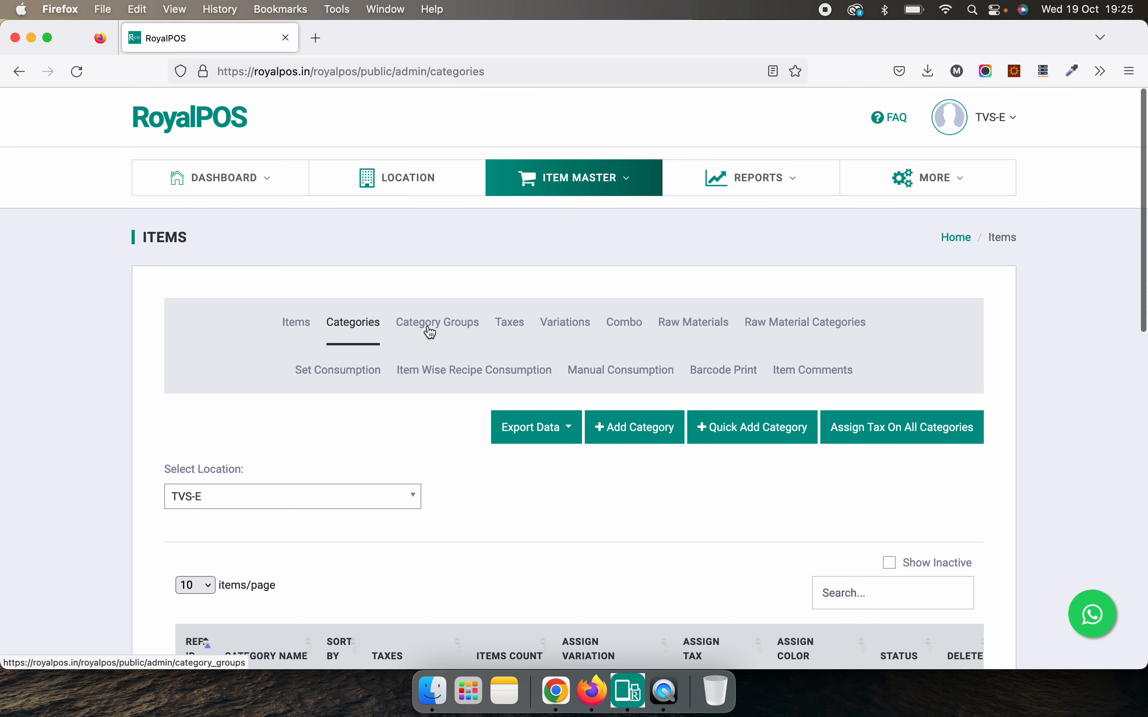
{"action": "left_click", "coordinate": [449, 324]}
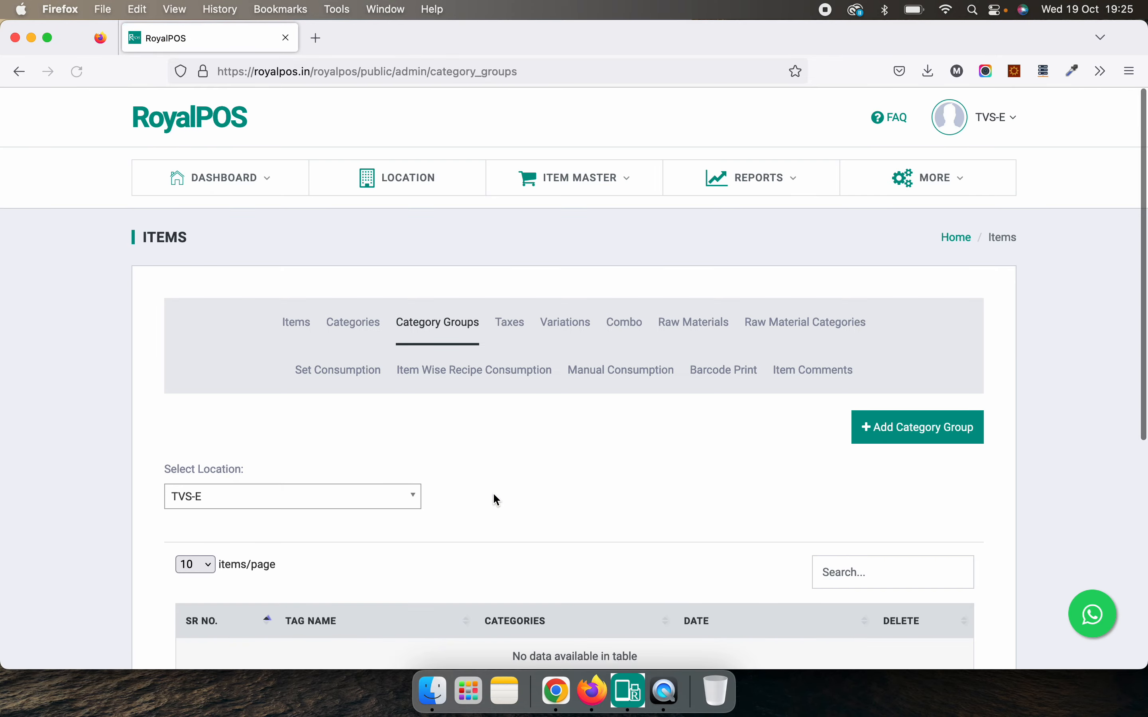
{"action": "scroll", "coordinate": [497, 501], "scroll_direction": "down", "scroll_amount": 3}
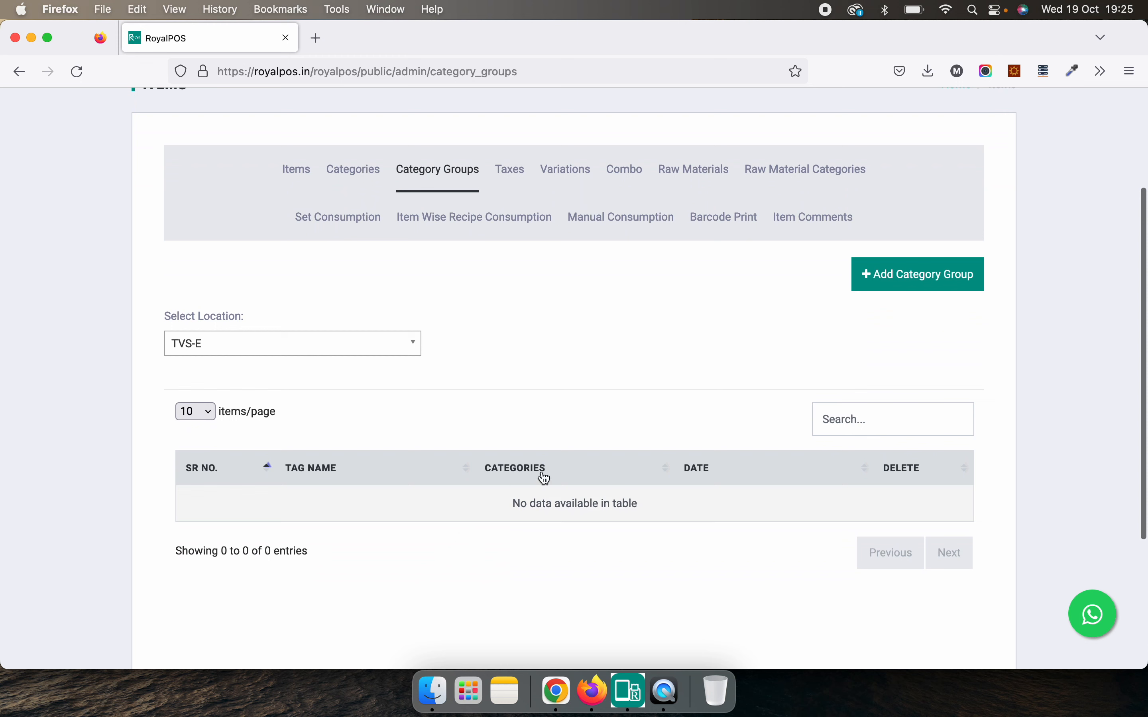
{"action": "left_click", "coordinate": [515, 180]}
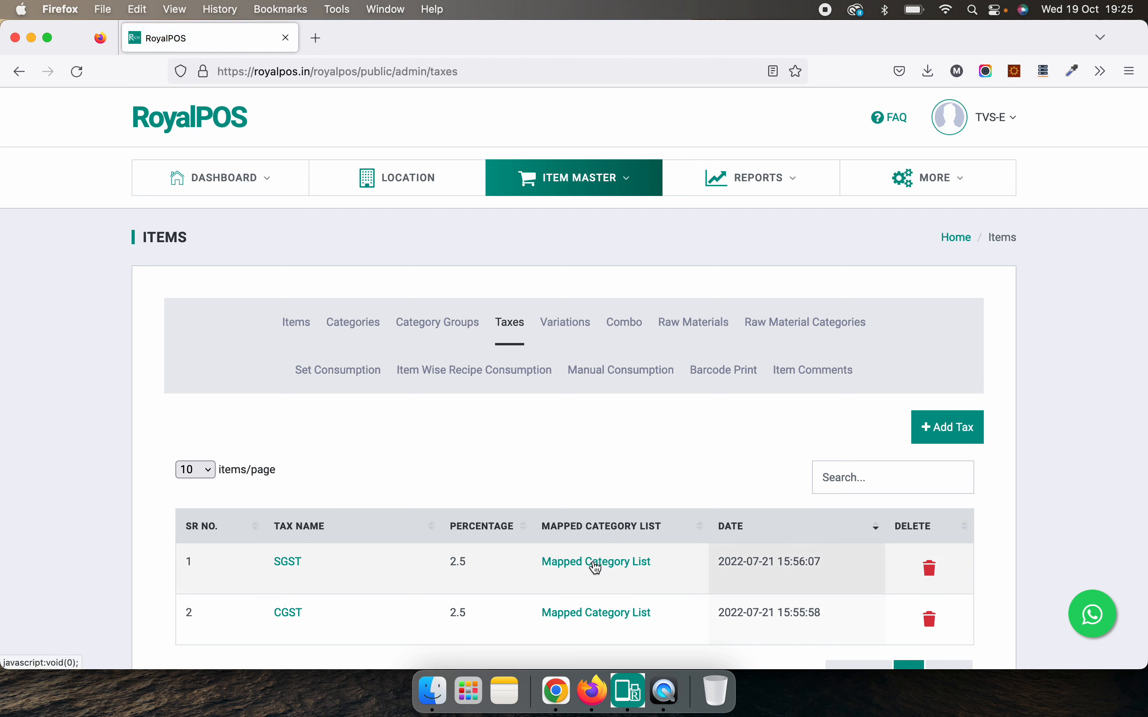
Start a new variation category in the item master, named Veg Pizza, with its type set to Variation.
{"action": "left_click", "coordinate": [562, 326]}
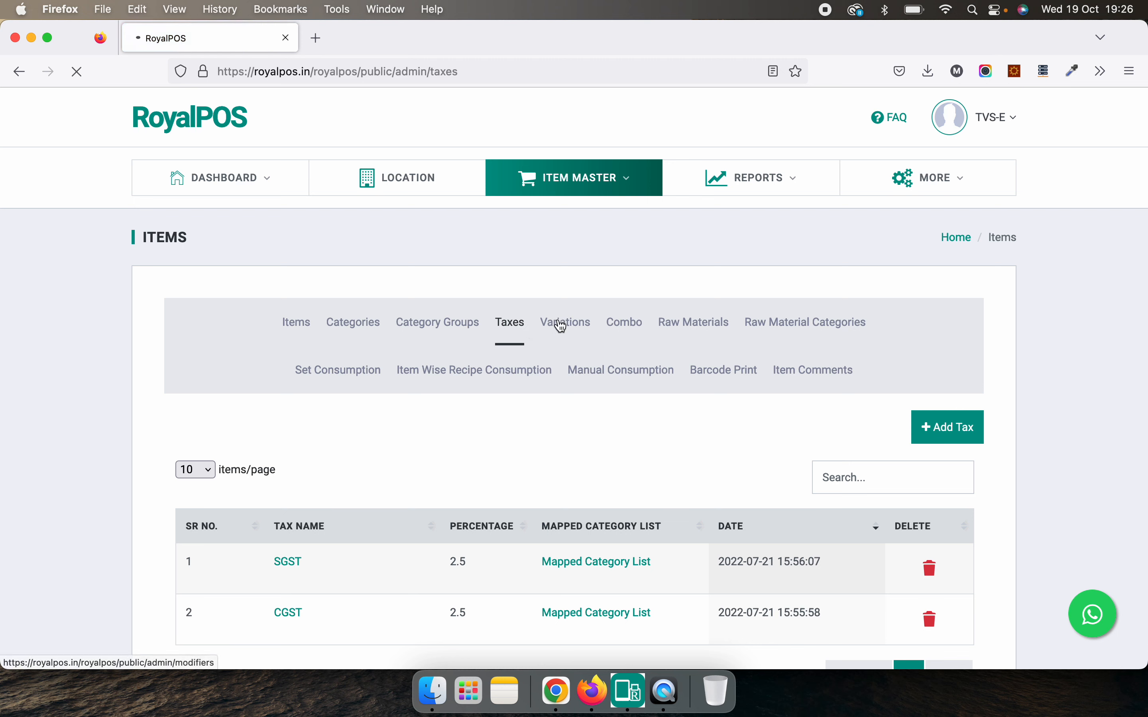
{"action": "scroll", "coordinate": [951, 319], "scroll_direction": "down", "scroll_amount": 5}
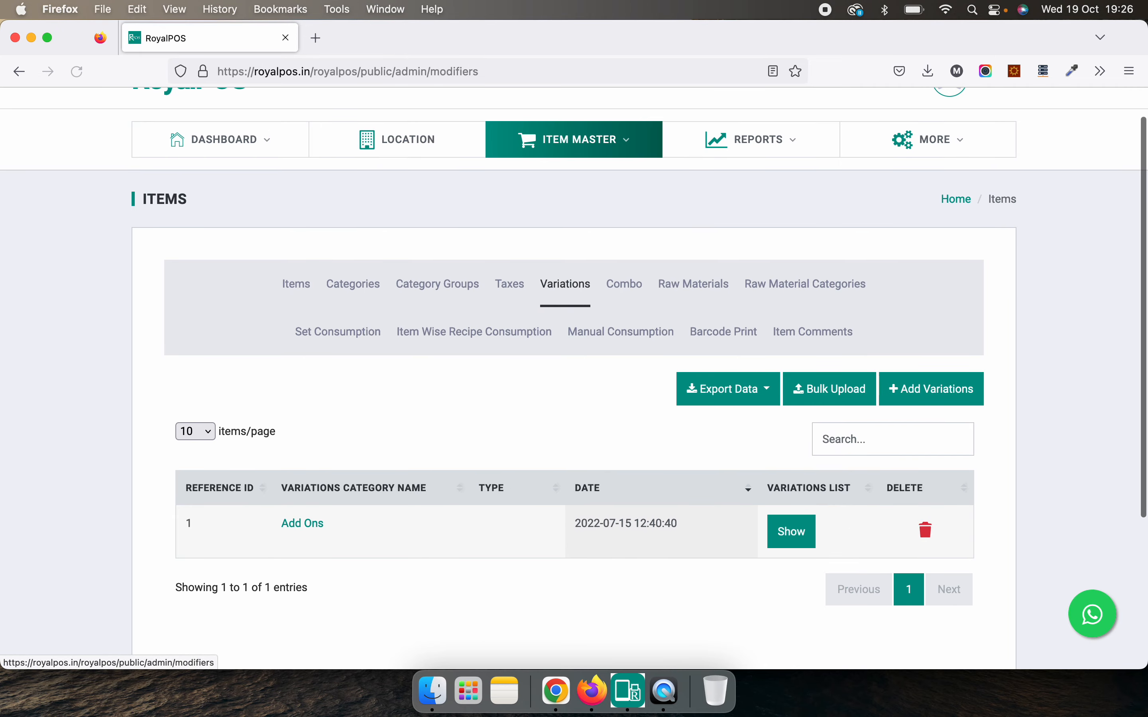
{"action": "left_click", "coordinate": [904, 287]}
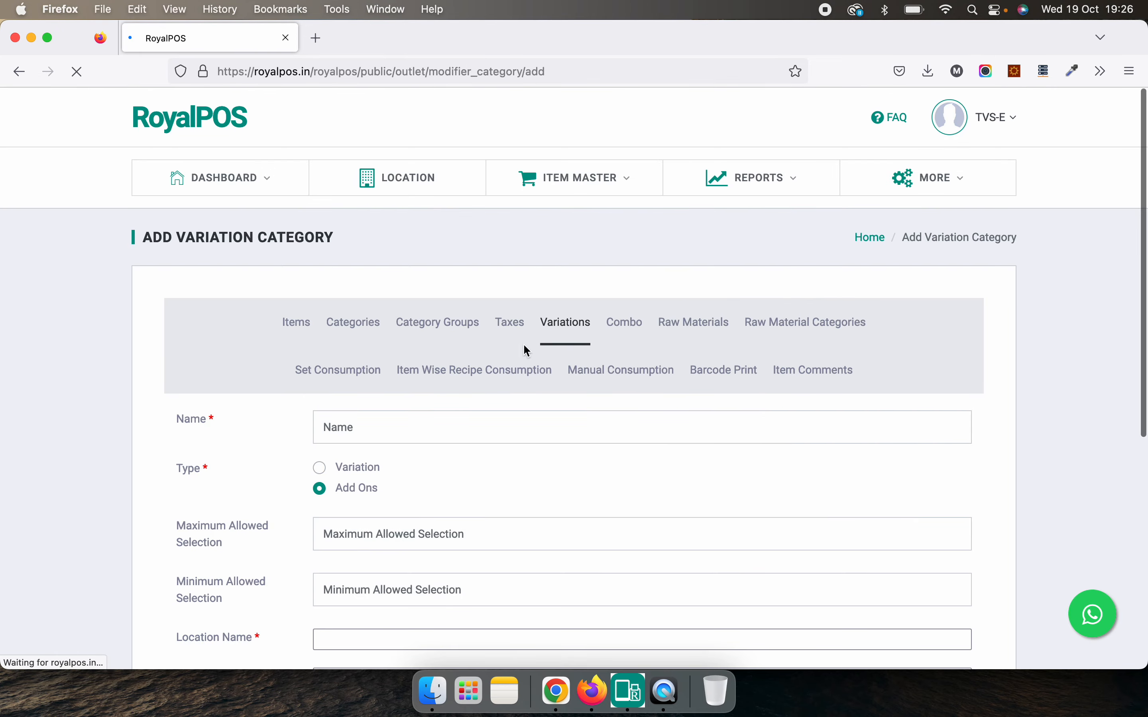
{"action": "left_click", "coordinate": [367, 423]}
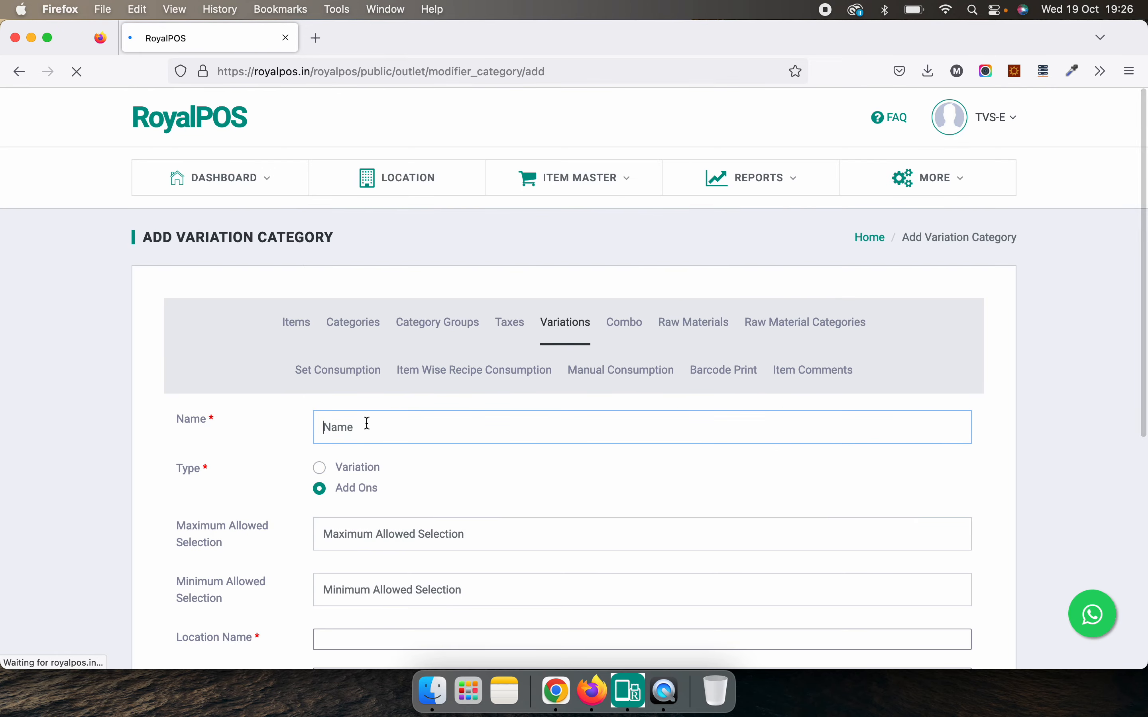
{"action": "type", "text": "M"}
{"action": "key", "text": "BackSpace"}
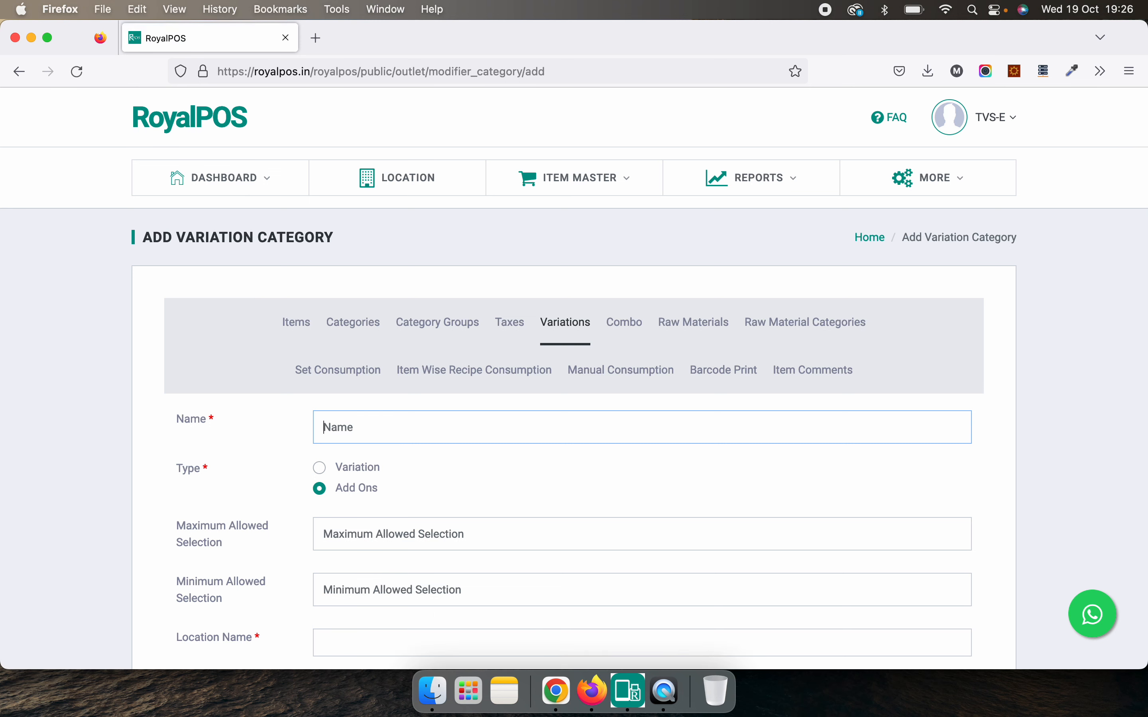
{"action": "type", "text": "Veg Pizza"}
{"action": "left_click", "coordinate": [326, 465]}
{"action": "mouse_move", "coordinate": [1146, 286]}
{"action": "left_mouse_down"}
{"action": "mouse_move", "coordinate": [1141, 414]}
{"action": "mouse_move", "coordinate": [1145, 299]}
{"action": "left_mouse_up"}
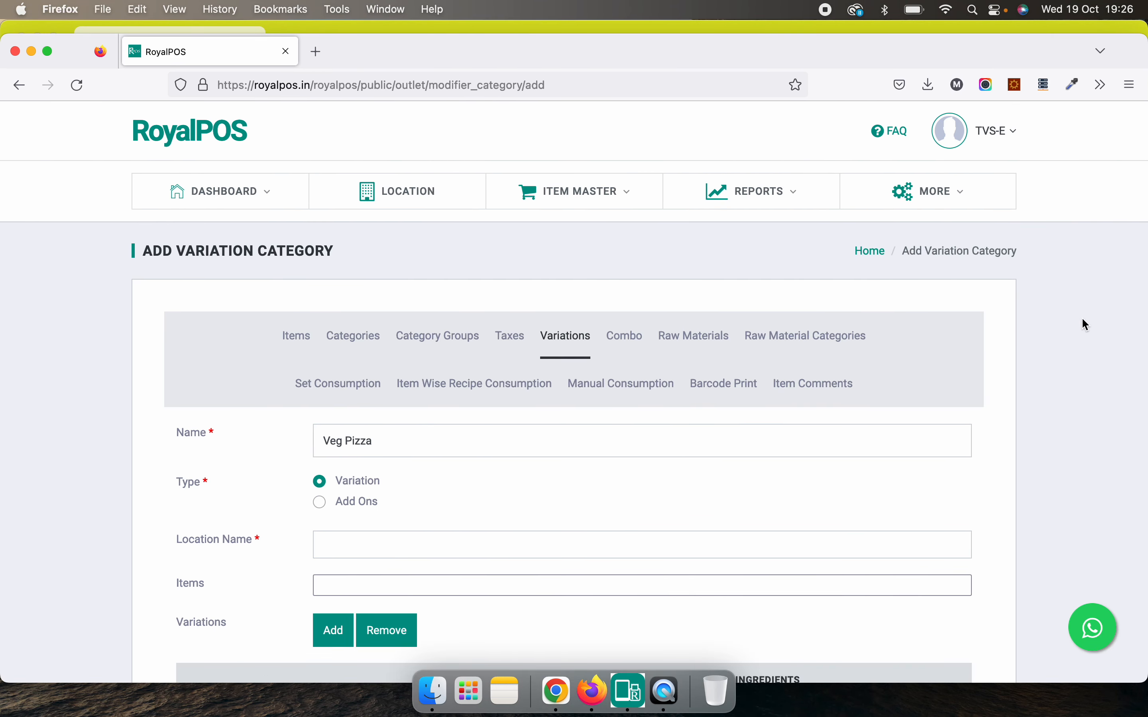
Assign the variation category to location TVS-E and the item Farmhouse Pizza.
{"action": "scroll", "coordinate": [1061, 327], "scroll_direction": "down", "scroll_amount": 5}
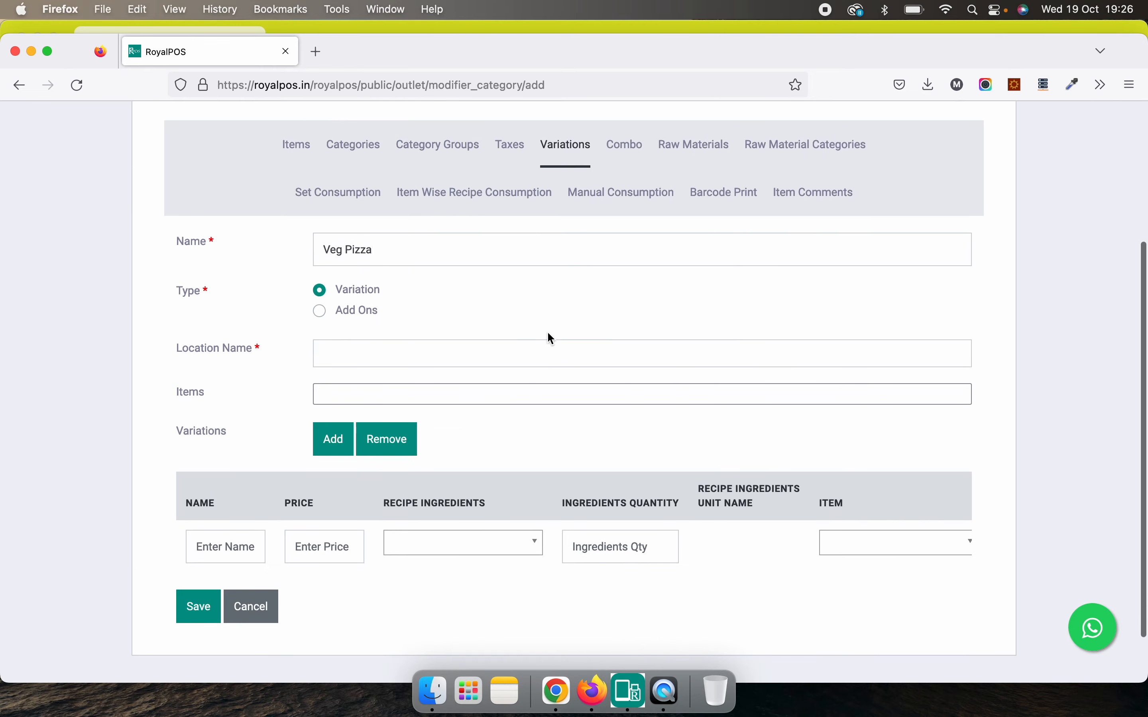
{"action": "left_click", "coordinate": [477, 354]}
{"action": "left_click", "coordinate": [451, 382]}
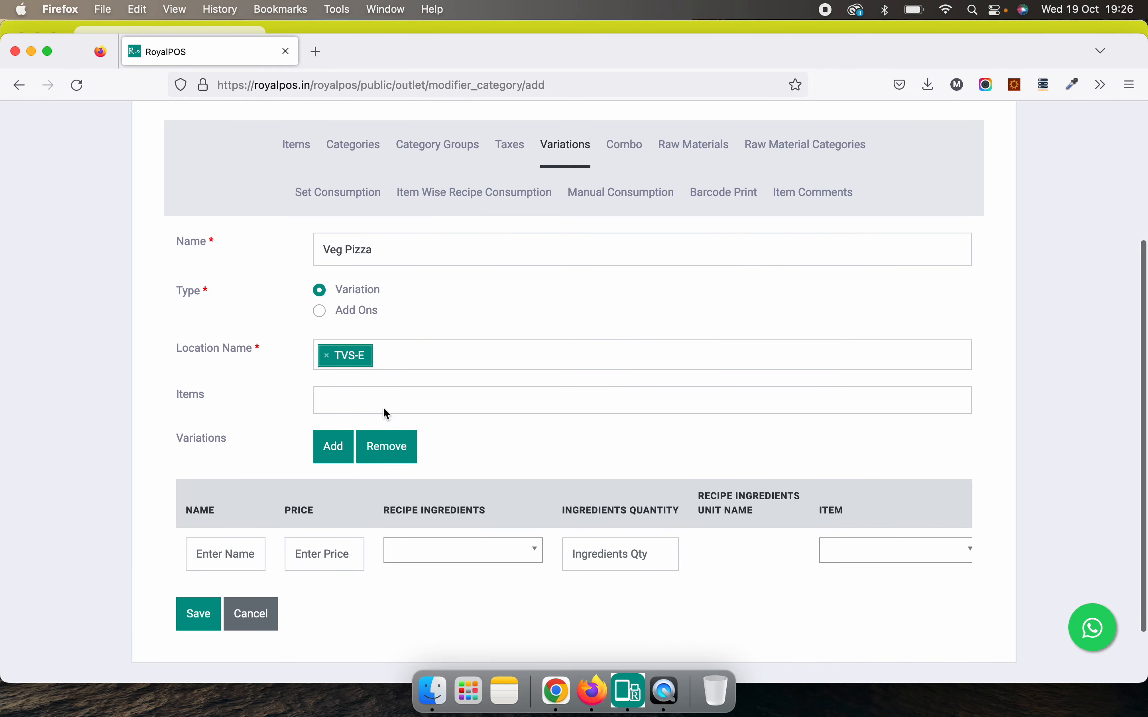
{"action": "right_click", "coordinate": [384, 408]}
{"action": "left_click", "coordinate": [370, 401]}
{"action": "left_click", "coordinate": [369, 401]}
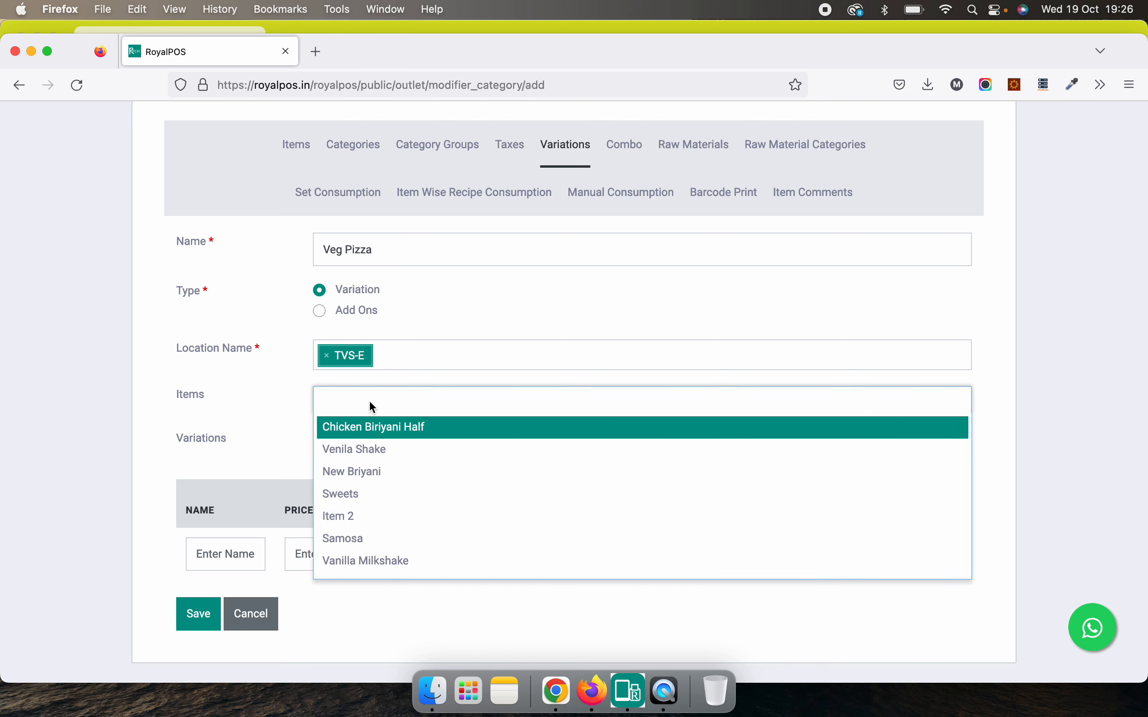
{"action": "type", "text": "piz"}
{"action": "key", "text": "Return"}
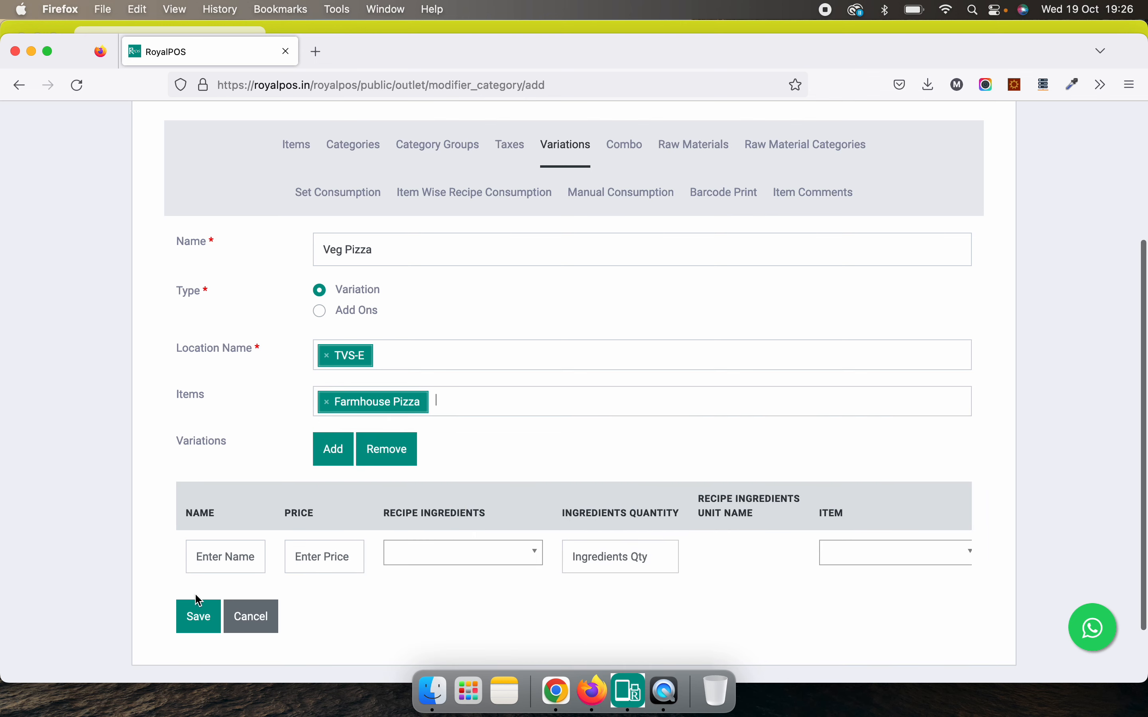
Rename the variation category as Farmhouse Pizza.
{"action": "right_click", "coordinate": [236, 564]}
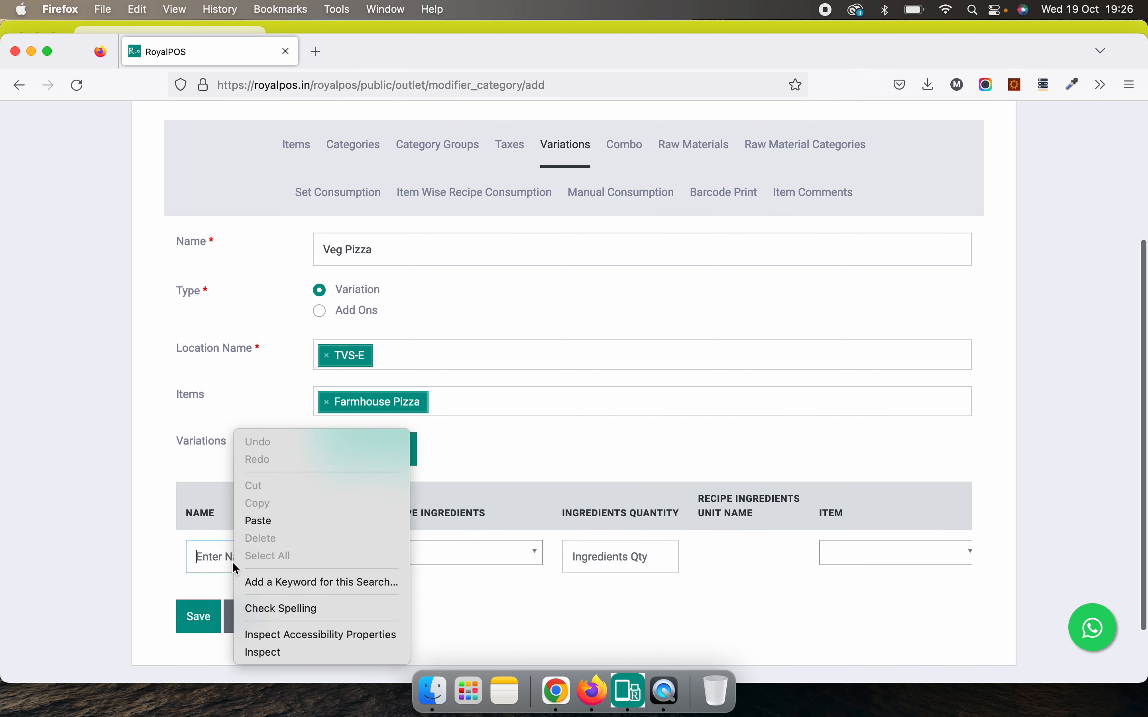
{"action": "left_click", "coordinate": [344, 259]}
{"action": "double_click", "coordinate": [331, 253]}
{"action": "type", "text": "Farmn"}
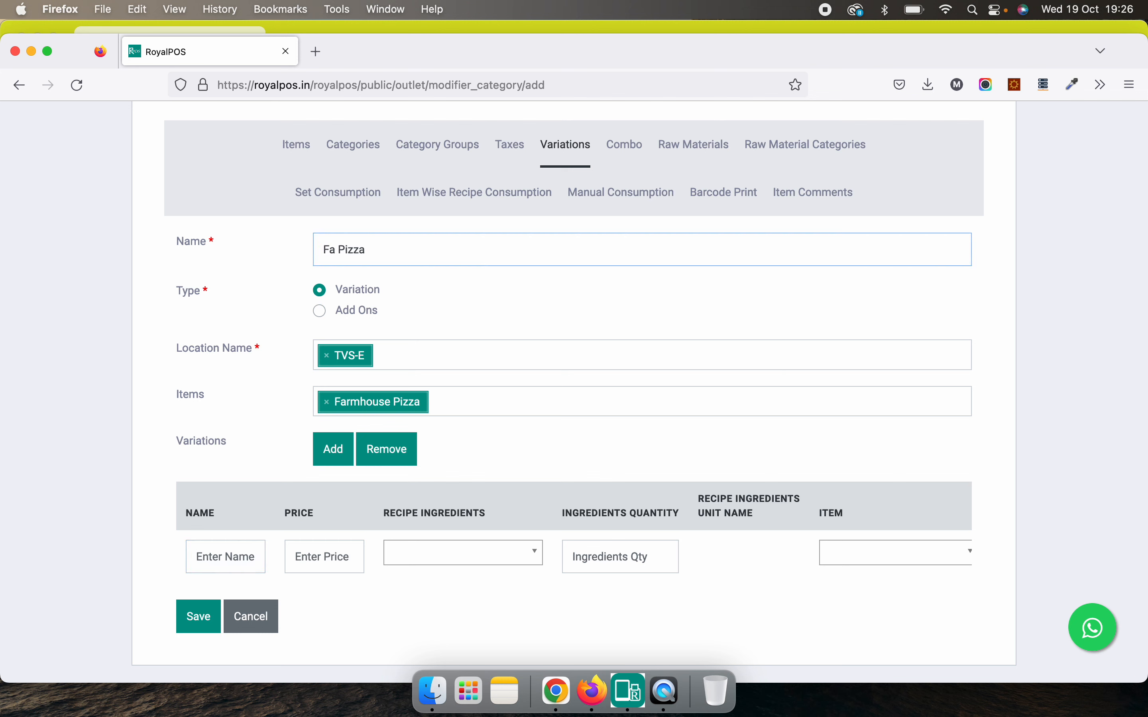
{"action": "key", "text": "BackSpace"}
{"action": "type", "text": "gho"}
{"action": "key", "text": "BackSpace"}
{"action": "key", "text": "BackSpace"}
{"action": "key", "text": "BackSpace"}
{"action": "type", "text": "house"}
Enter the first variation as Small with a price of 100.
{"action": "right_click", "coordinate": [239, 554]}
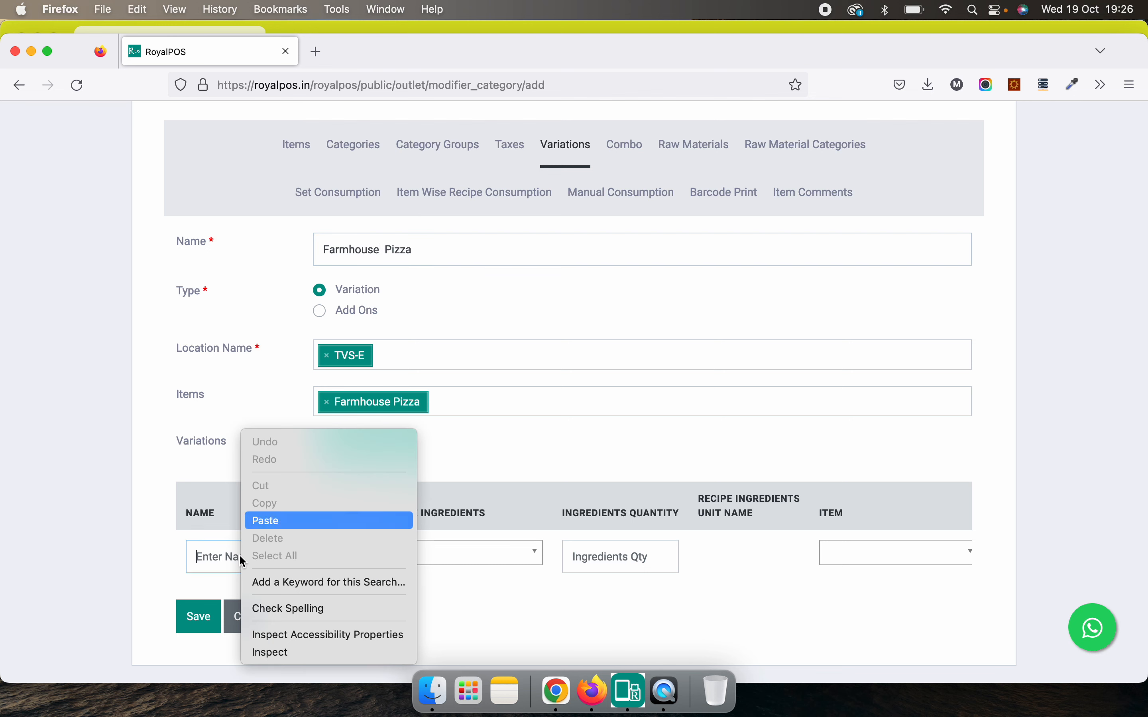
{"action": "left_click", "coordinate": [219, 553]}
{"action": "type", "text": "Sma"}
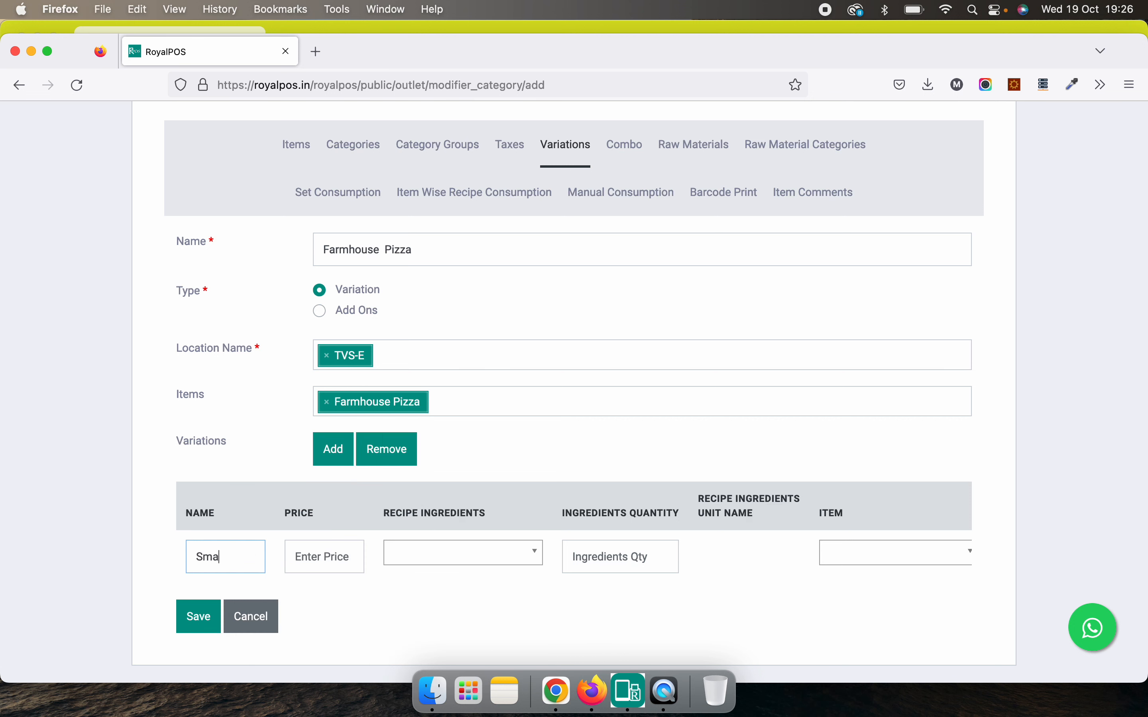
{"action": "type", "text": "ll"}
{"action": "key", "text": "Tab"}
{"action": "type", "text": "10"}
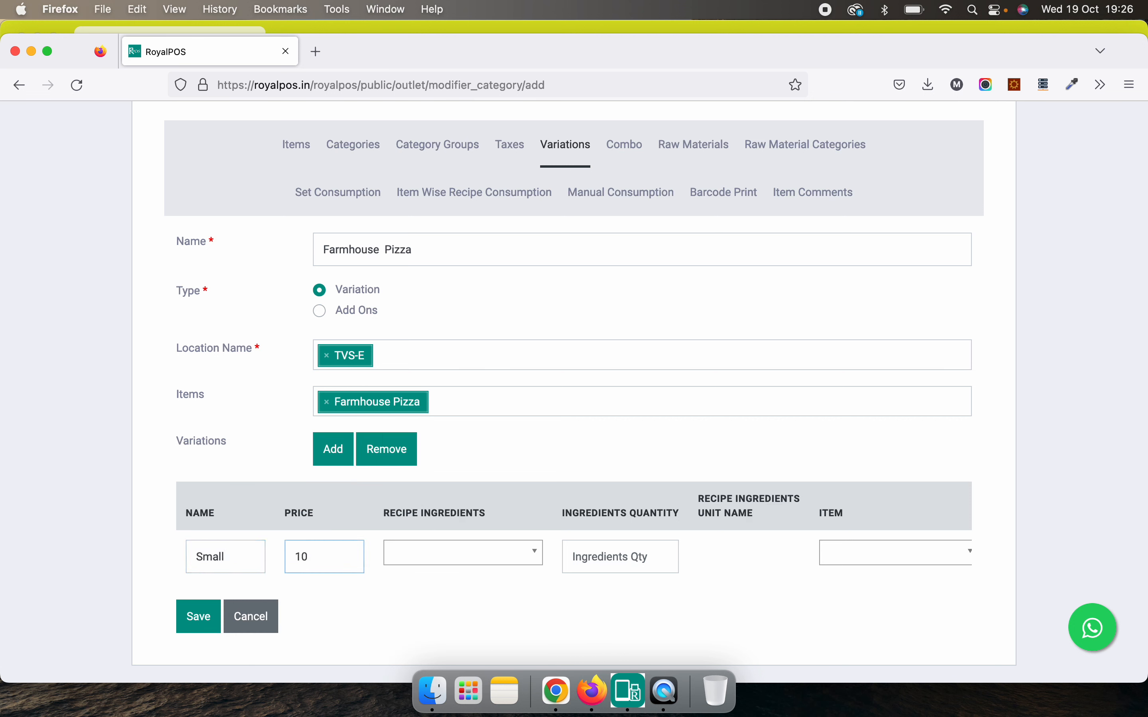
Add a second variation named Med with a price of 150.
{"action": "left_click", "coordinate": [327, 461]}
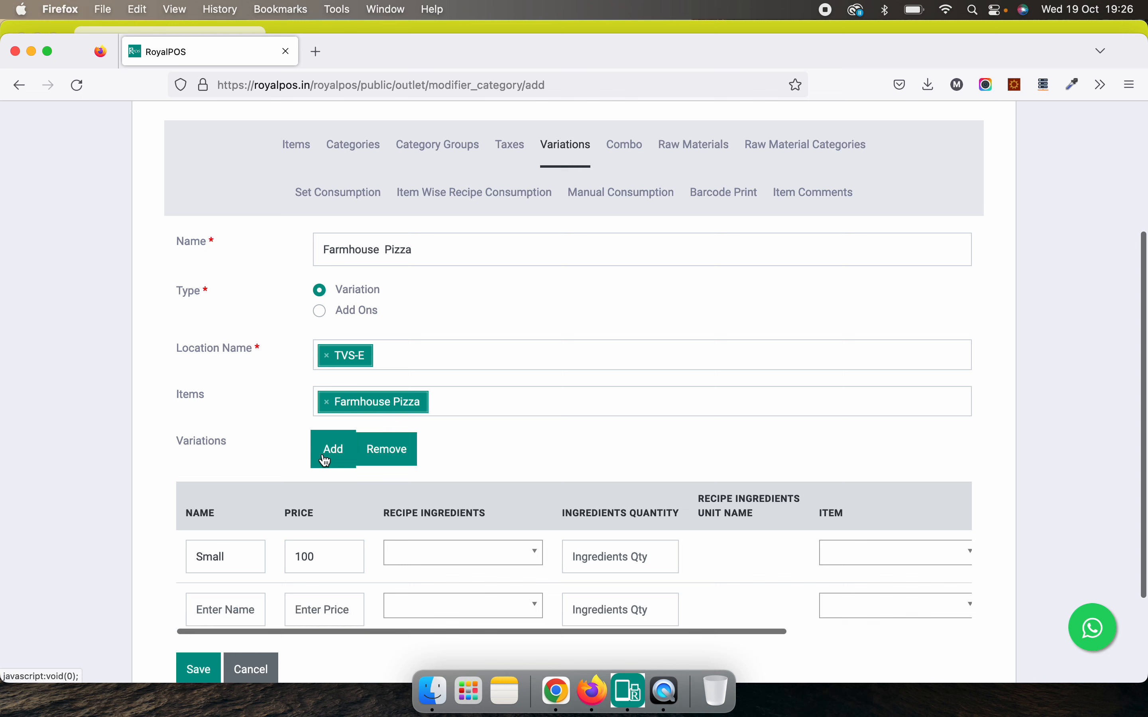
{"action": "right_click", "coordinate": [247, 618]}
{"action": "left_click", "coordinate": [246, 618]}
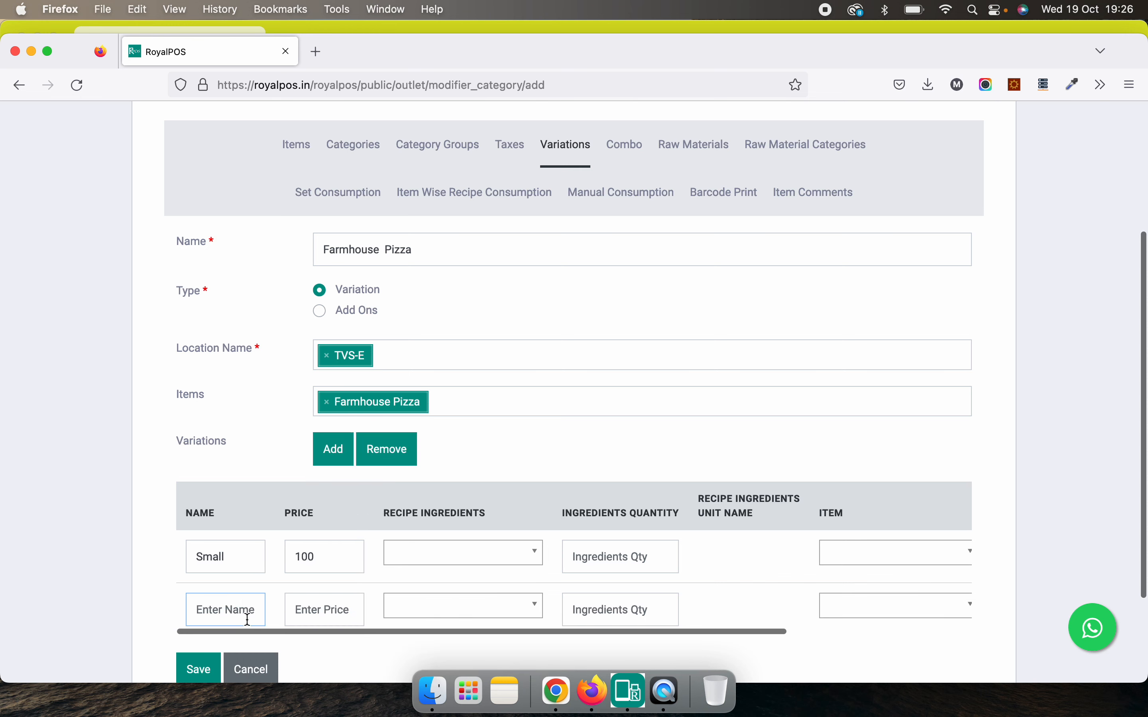
{"action": "type", "text": "Med"}
{"action": "key", "text": "Tab"}
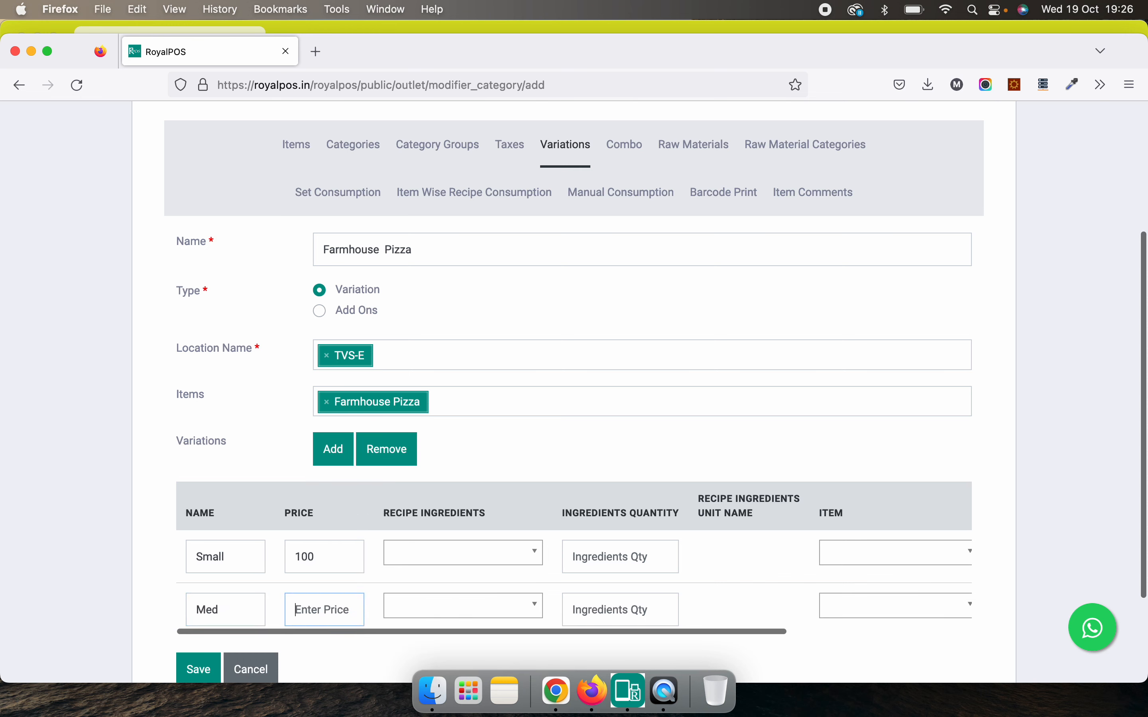
{"action": "type", "text": "150"}
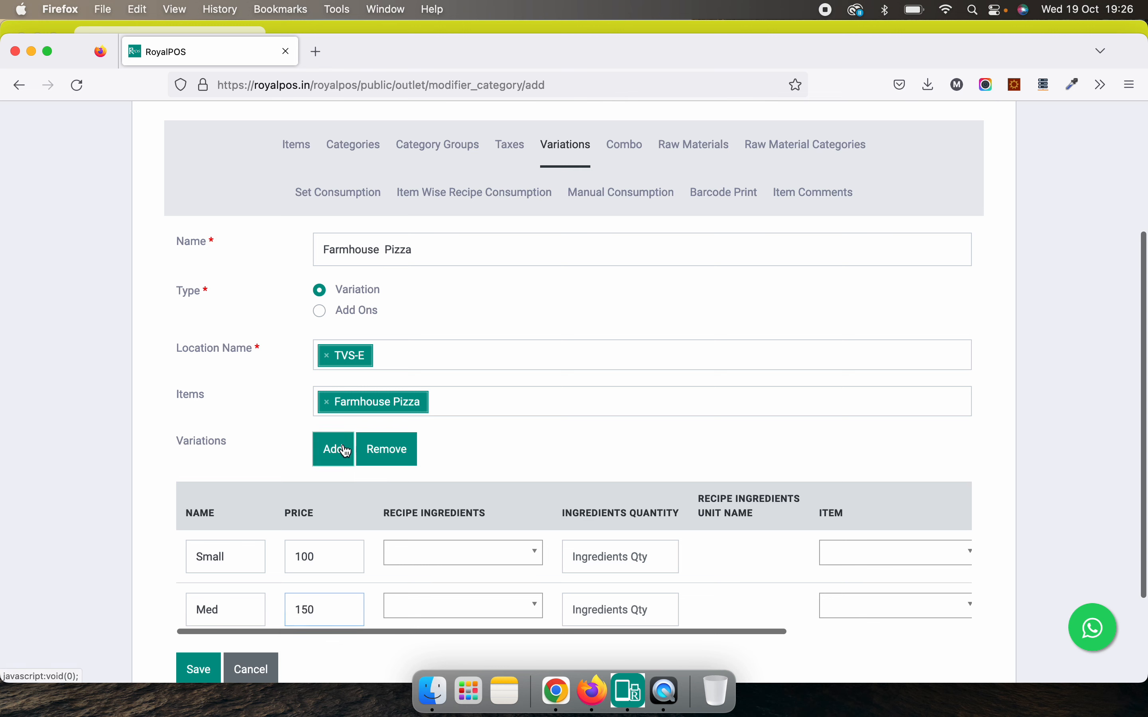
Add a third variation named Large with a price of 180 and save the variation category.
{"action": "left_click", "coordinate": [346, 451]}
{"action": "right_click", "coordinate": [235, 679]}
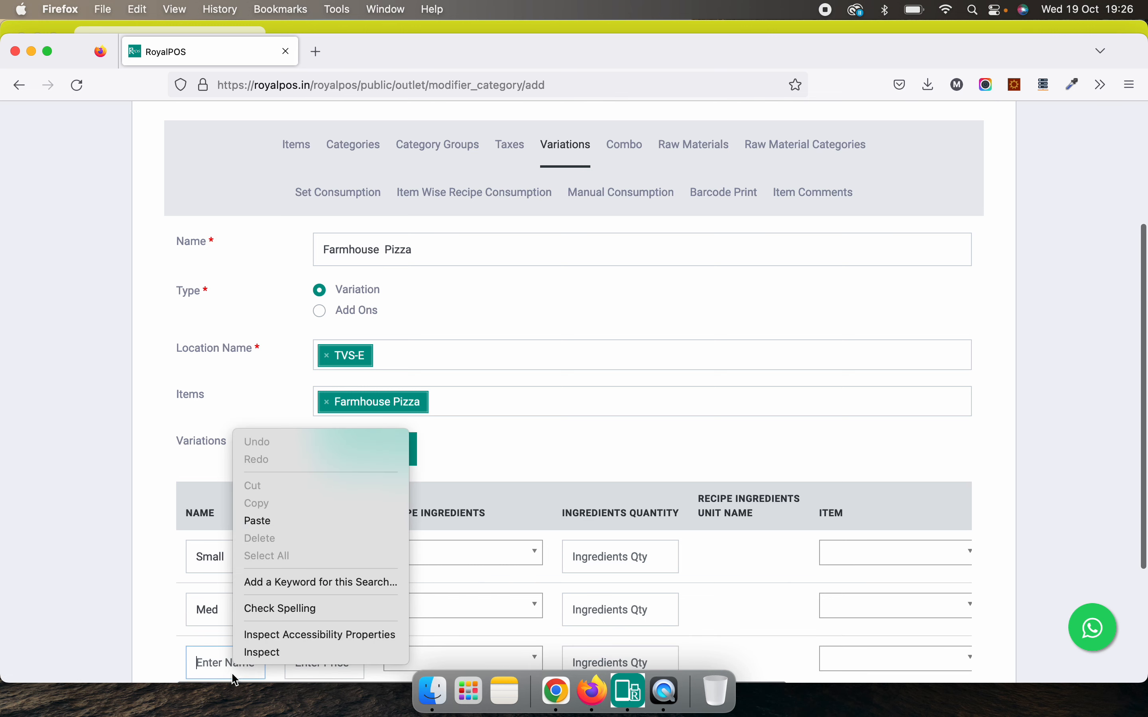
{"action": "key", "text": "Escape"}
{"action": "type", "text": "Large"}
{"action": "key", "text": "Tab"}
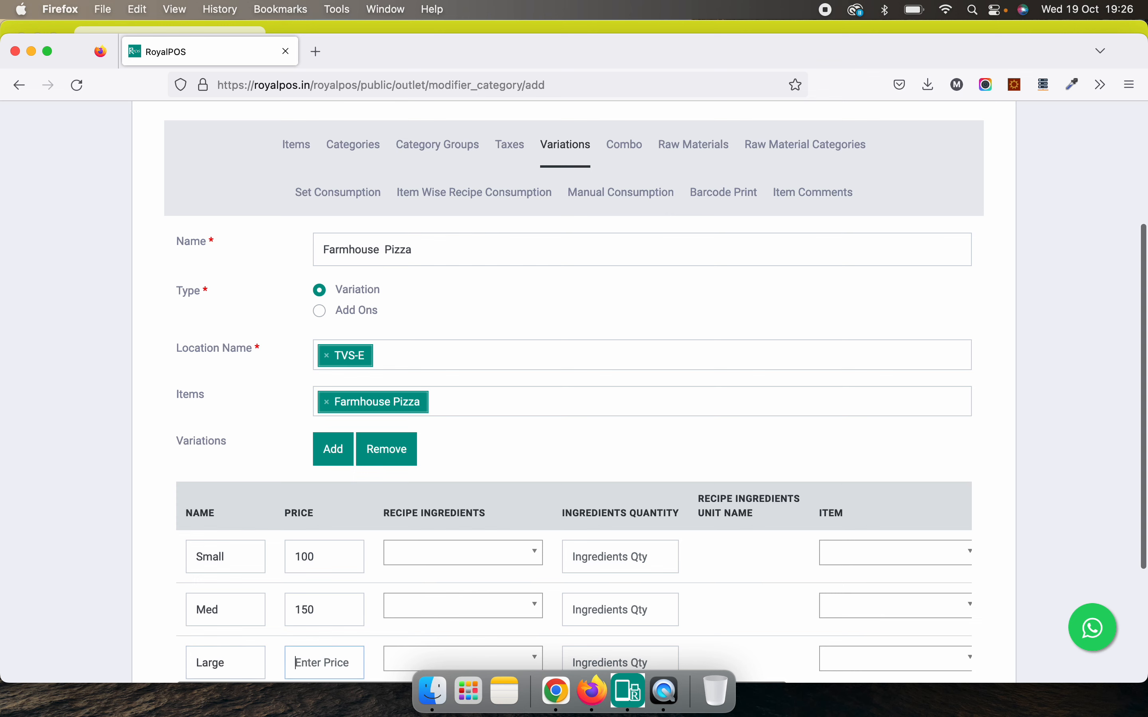
{"action": "type", "text": "180"}
{"action": "left_click", "coordinate": [1065, 412]}
{"action": "scroll", "coordinate": [1065, 411], "scroll_direction": "down", "scroll_amount": 2}
{"action": "scroll", "coordinate": [1043, 415], "scroll_direction": "down", "scroll_amount": 5}
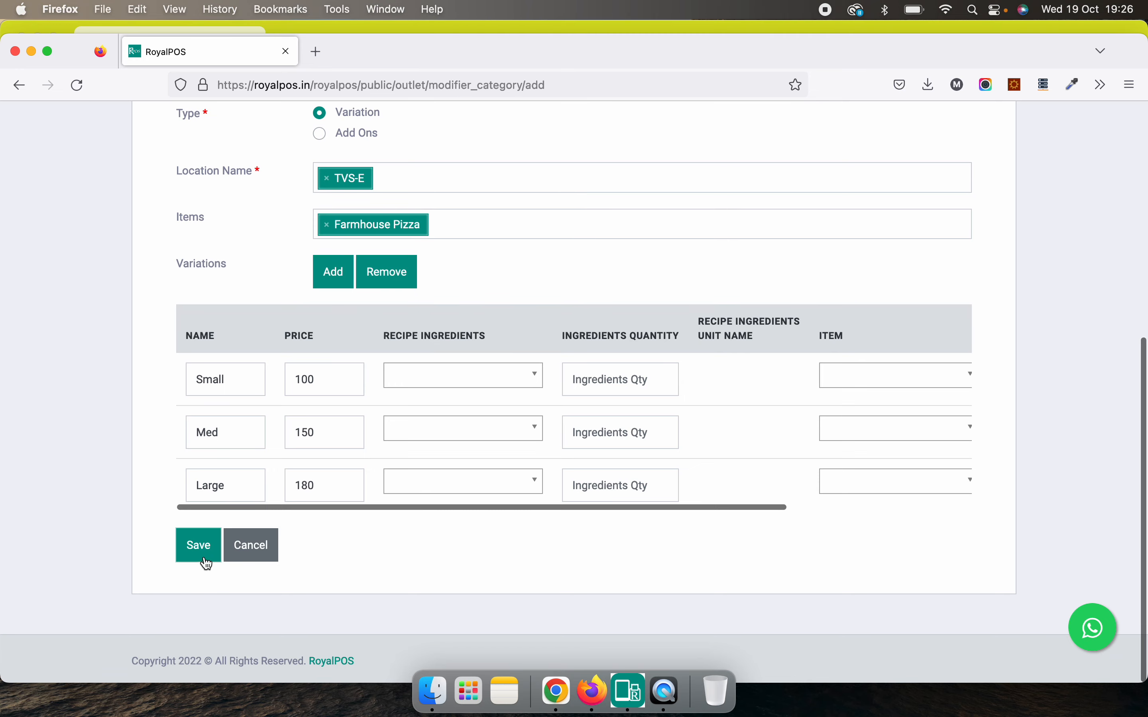
{"action": "left_click", "coordinate": [204, 561]}
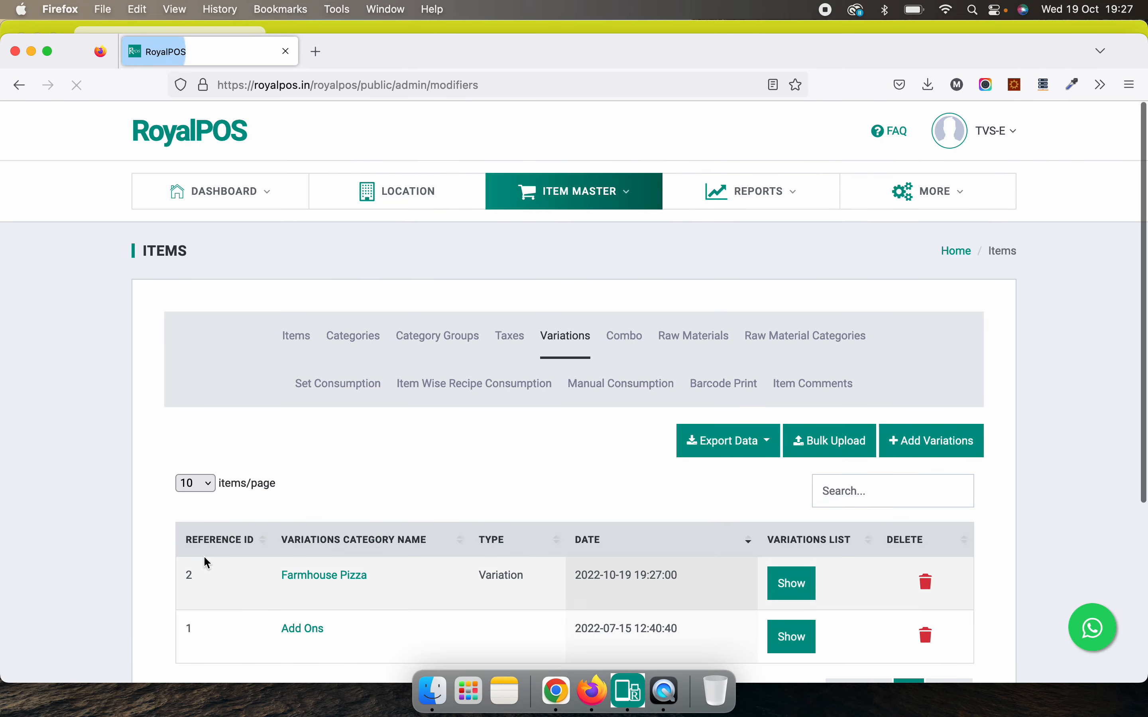
Show the variations list of the Farmhouse Pizza category, check its variation names and prices, and close it.
{"action": "scroll", "coordinate": [205, 341], "scroll_direction": "down", "scroll_amount": 2}
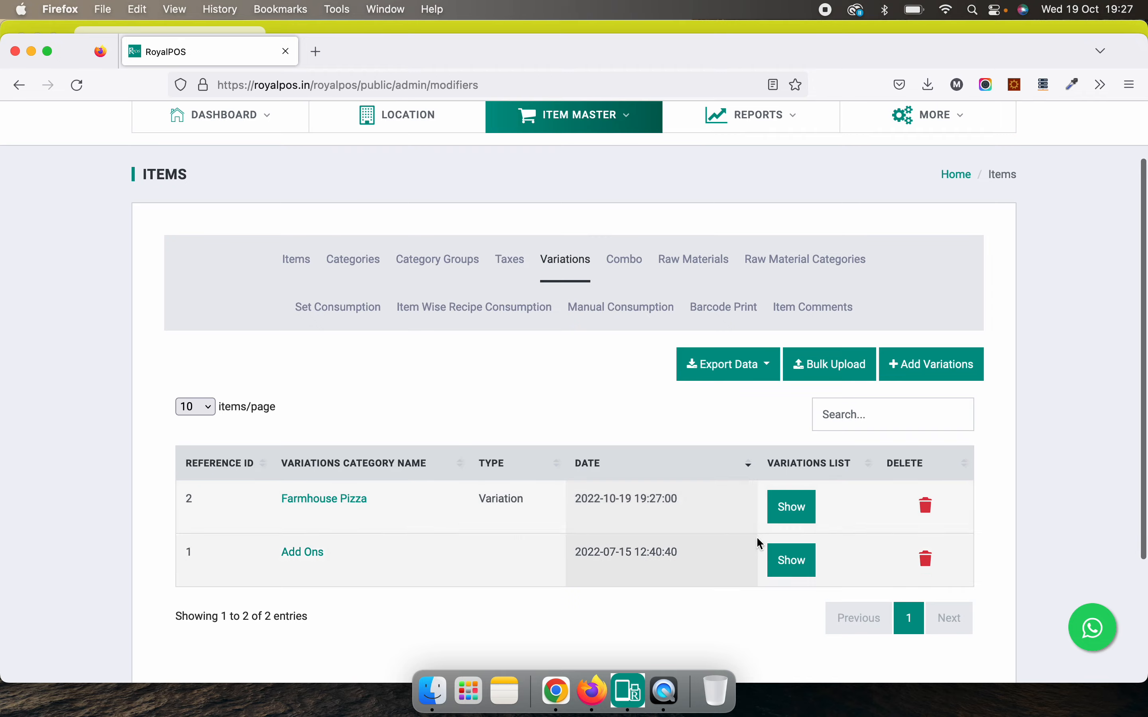
{"action": "left_click", "coordinate": [801, 517]}
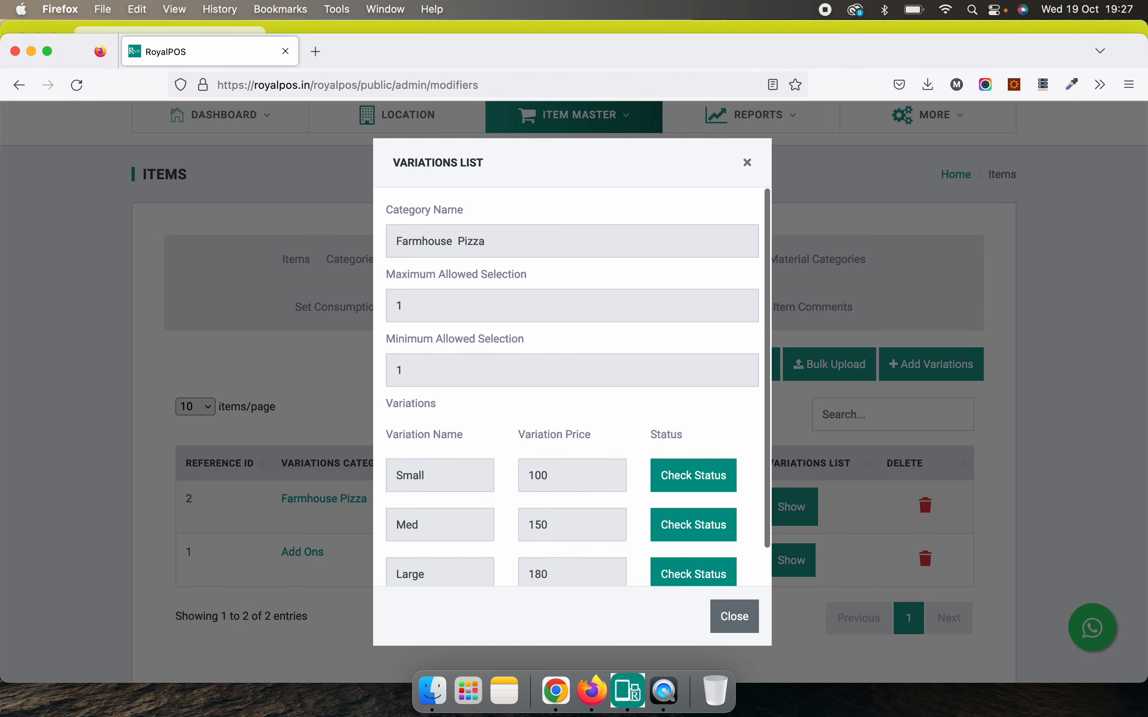
{"action": "left_click", "coordinate": [1111, 418]}
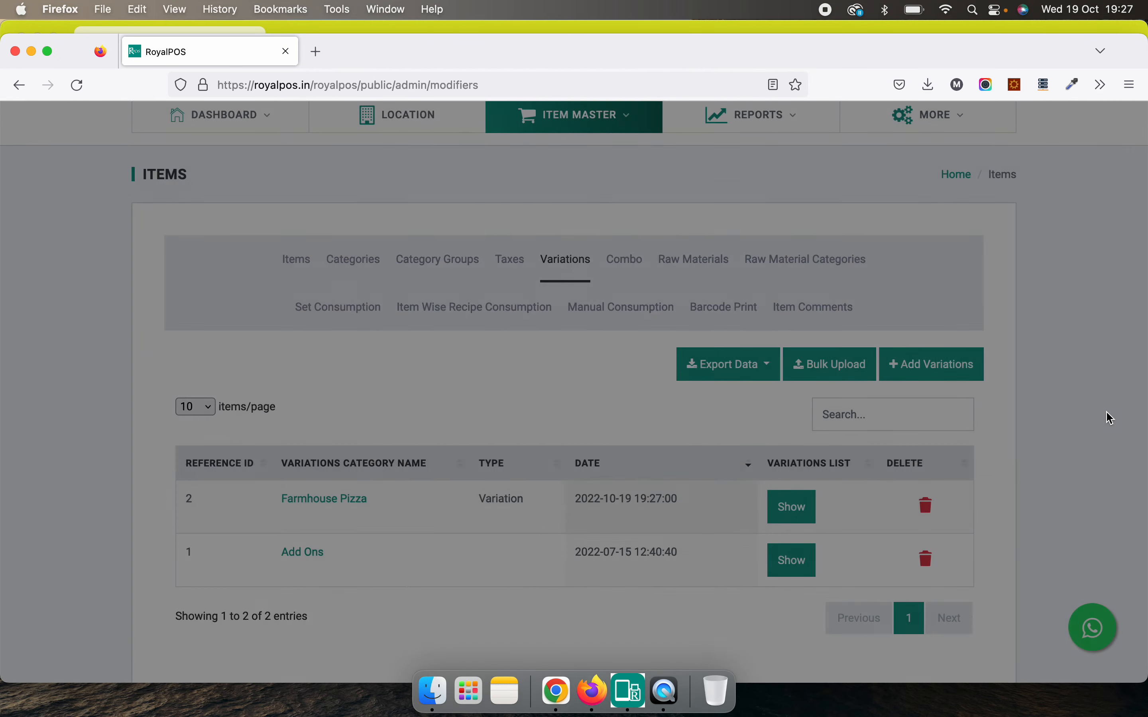
View the item master's Raw Materials list and its available options.
{"action": "scroll", "coordinate": [1107, 415], "scroll_direction": "up", "scroll_amount": 1}
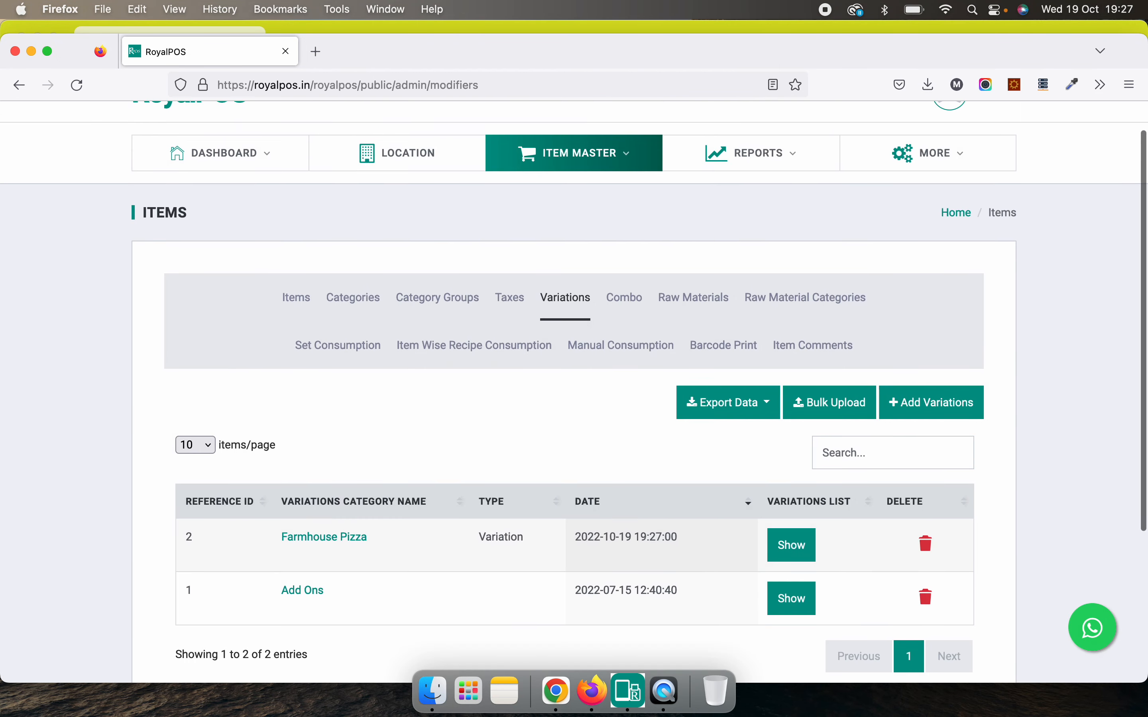
{"action": "left_click", "coordinate": [683, 304]}
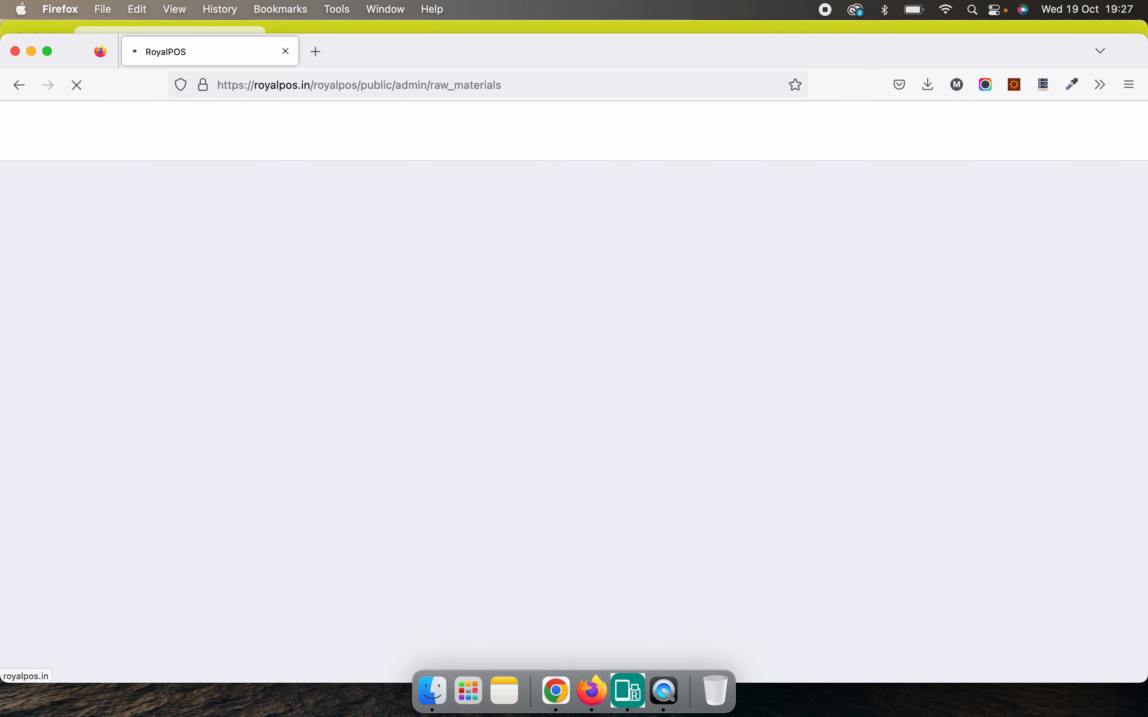
{"action": "scroll", "coordinate": [684, 304], "scroll_direction": "down", "scroll_amount": 5}
{"action": "scroll", "coordinate": [358, 272], "scroll_direction": "up", "scroll_amount": 3}
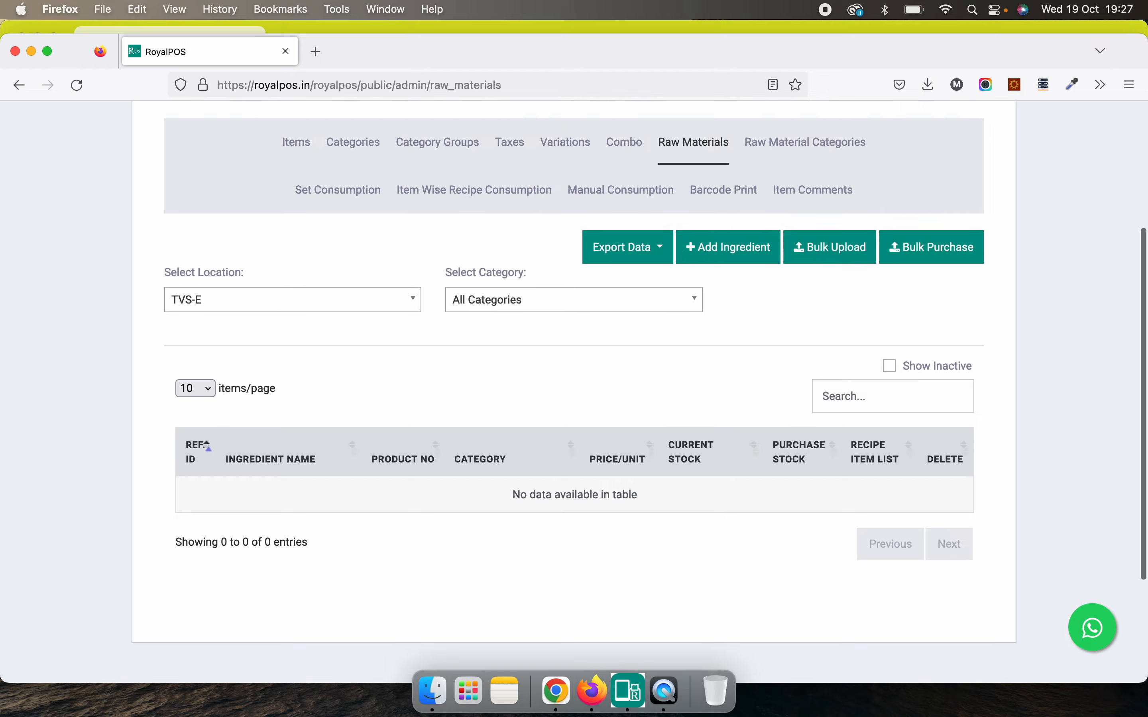
Return to the item master's Items list and look through the items and their columns.
{"action": "left_click", "coordinate": [304, 195]}
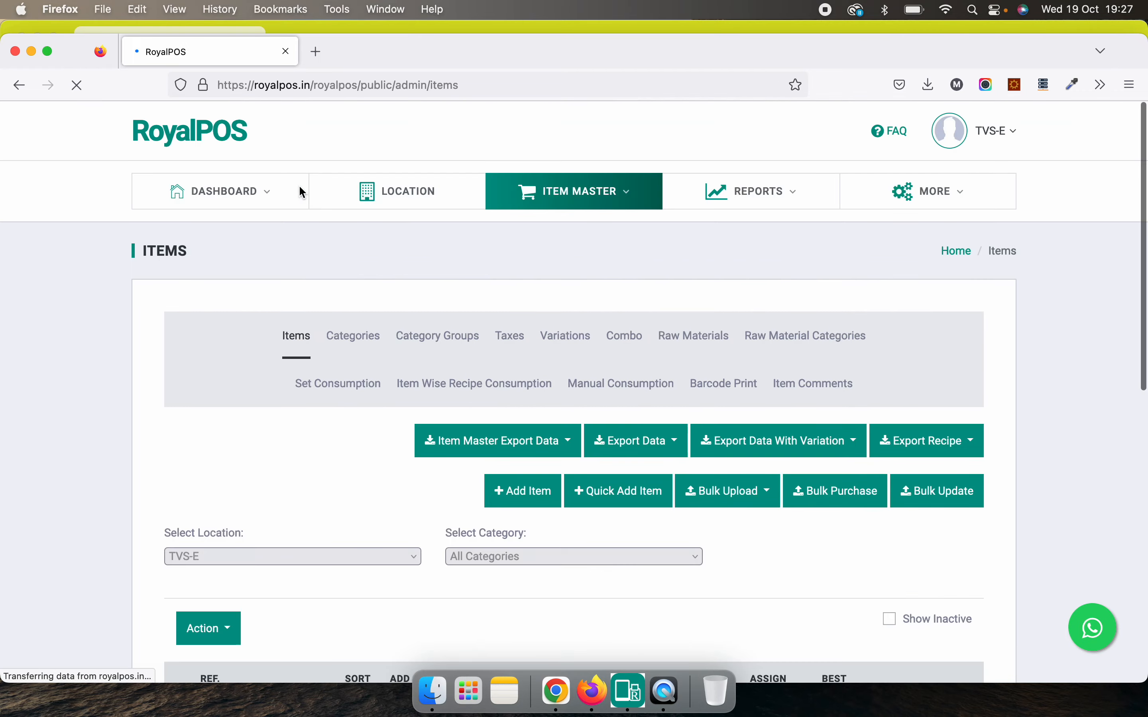
{"action": "mouse_move", "coordinate": [302, 186]}
{"action": "scroll", "coordinate": [302, 187], "scroll_direction": "down", "scroll_amount": 3}
{"action": "scroll", "coordinate": [294, 321], "scroll_direction": "down", "scroll_amount": 3}
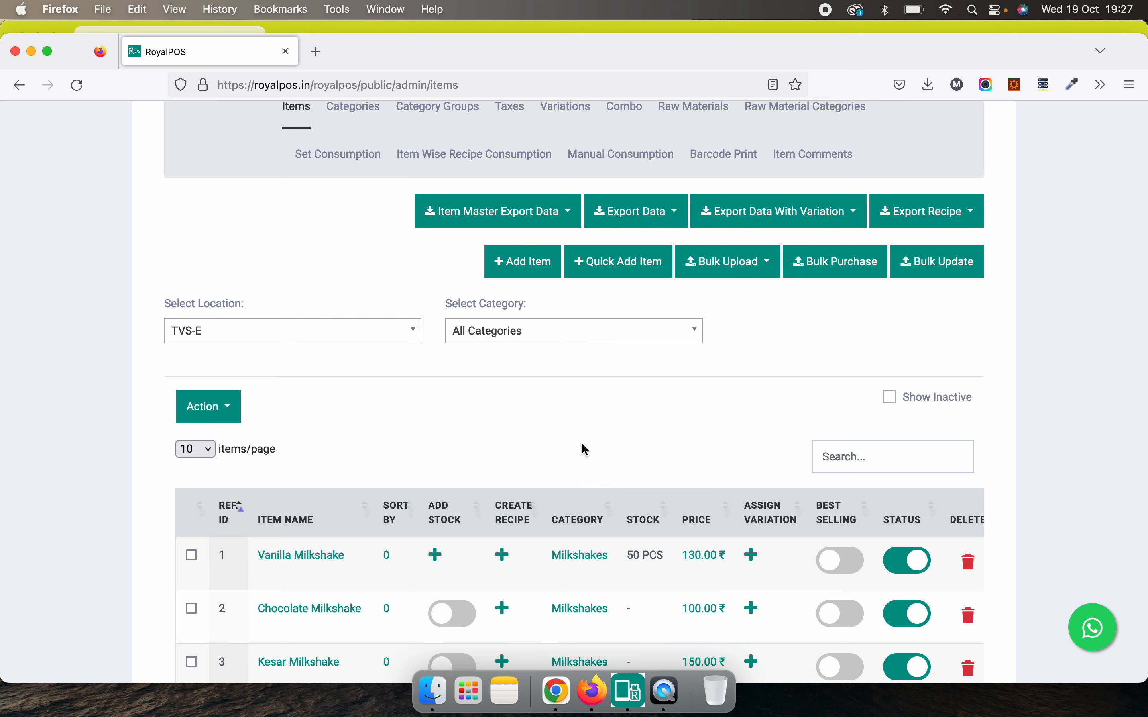
{"action": "scroll", "coordinate": [582, 445], "scroll_direction": "down", "scroll_amount": 5}
{"action": "scroll", "coordinate": [574, 394], "scroll_direction": "up", "scroll_amount": 8}
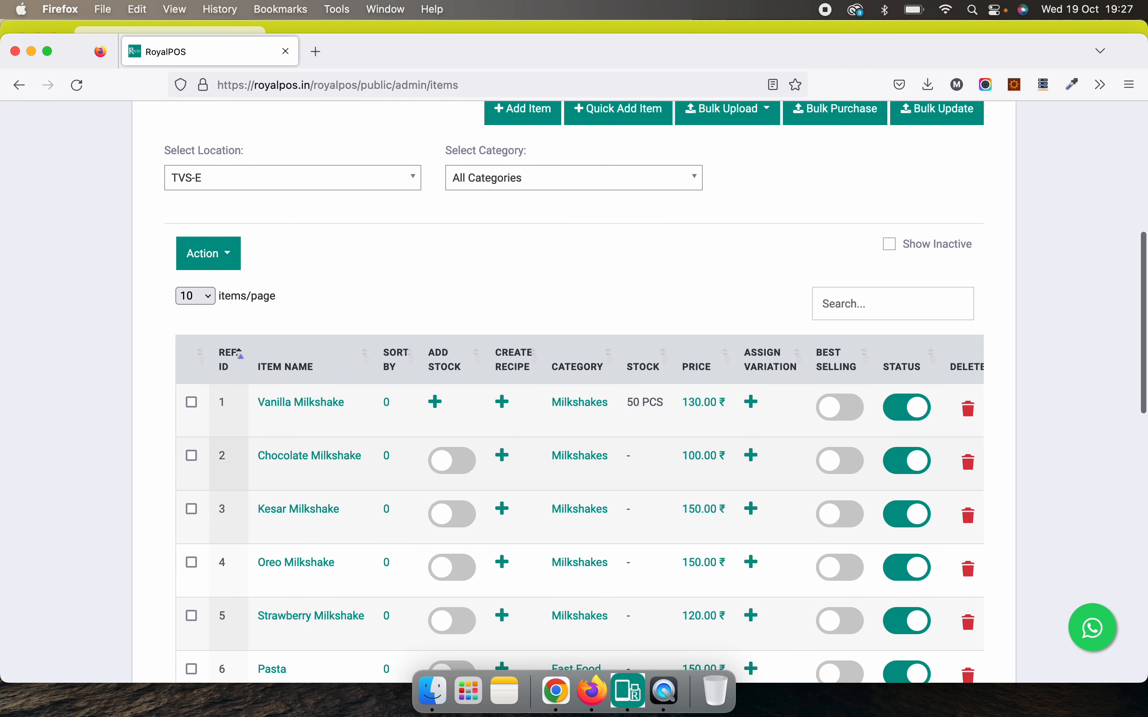
{"action": "scroll", "coordinate": [474, 346], "scroll_direction": "up", "scroll_amount": 3}
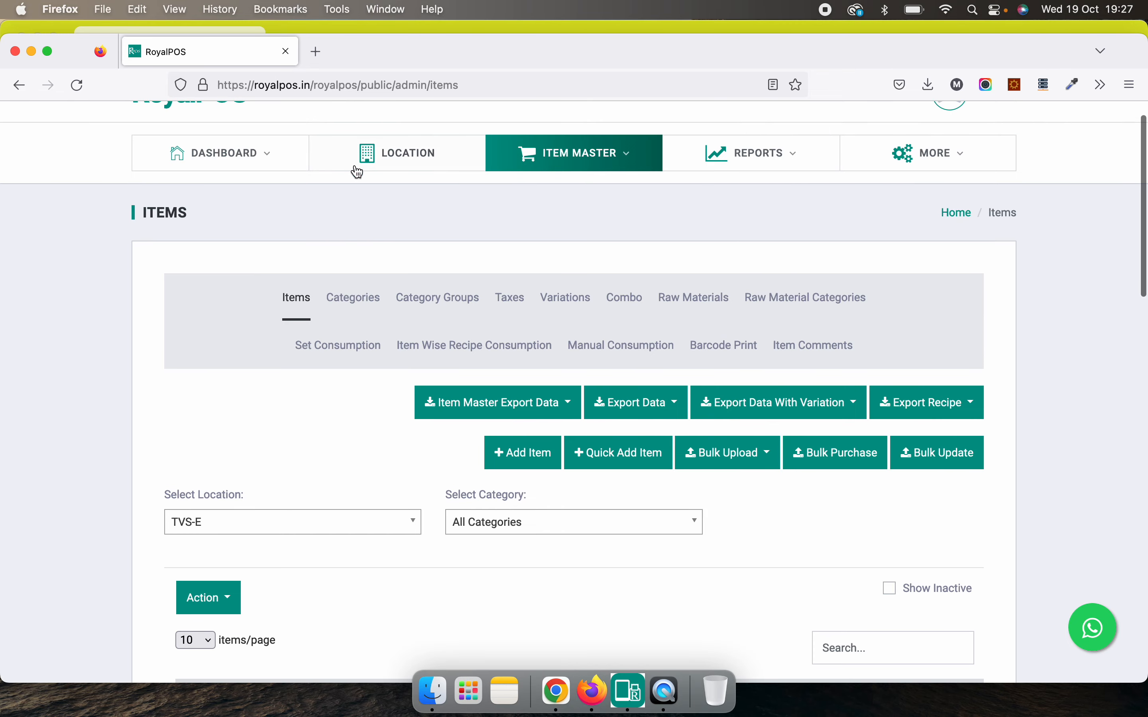
Open the TVS-E location's details and check its address, contact, reporting email and Location PIN fields.
{"action": "left_click", "coordinate": [405, 159]}
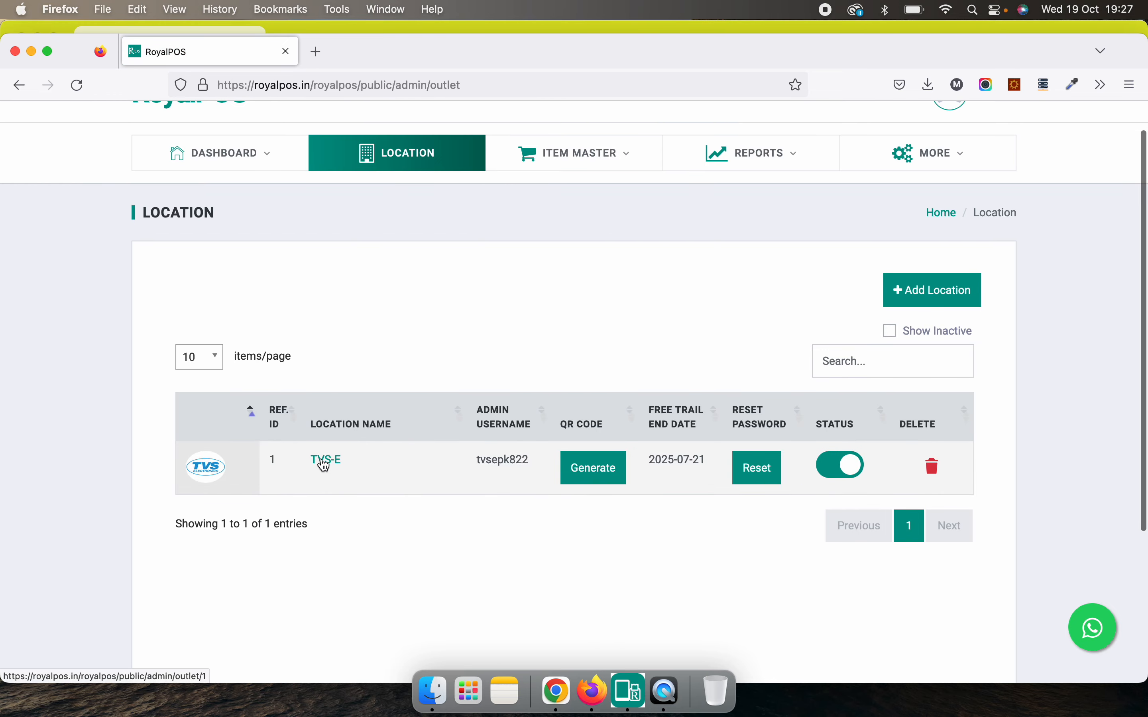
{"action": "left_click", "coordinate": [324, 464]}
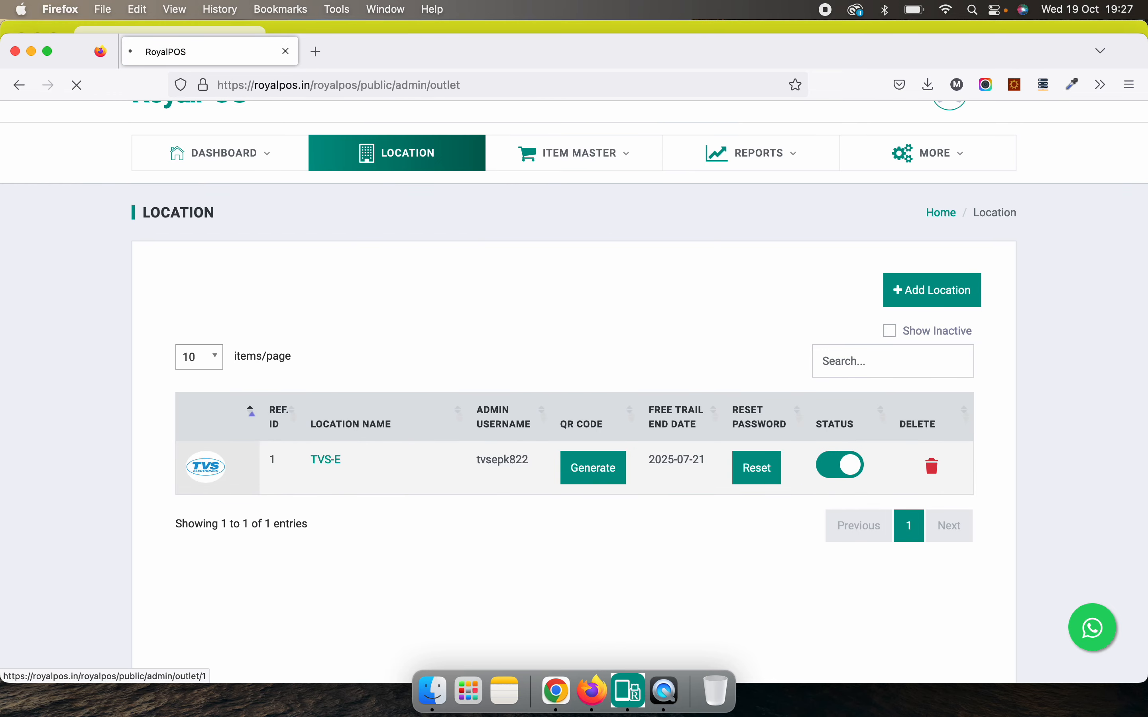
{"action": "scroll", "coordinate": [460, 404], "scroll_direction": "down", "scroll_amount": 5}
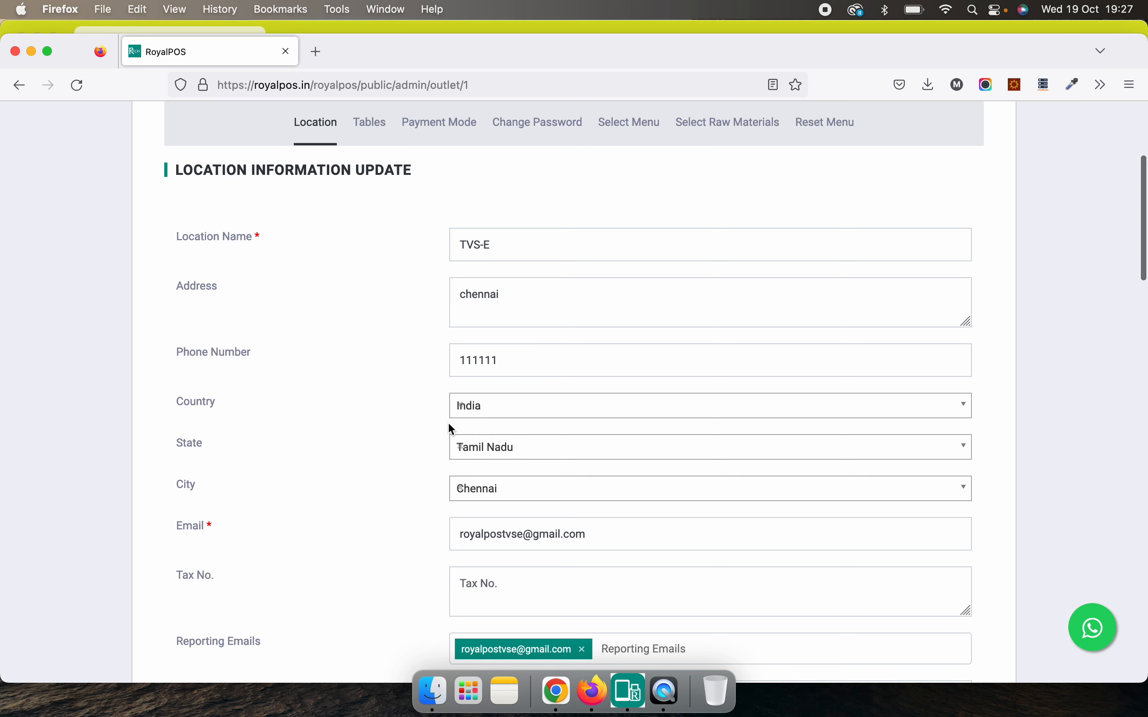
{"action": "scroll", "coordinate": [381, 504], "scroll_direction": "down", "scroll_amount": 1}
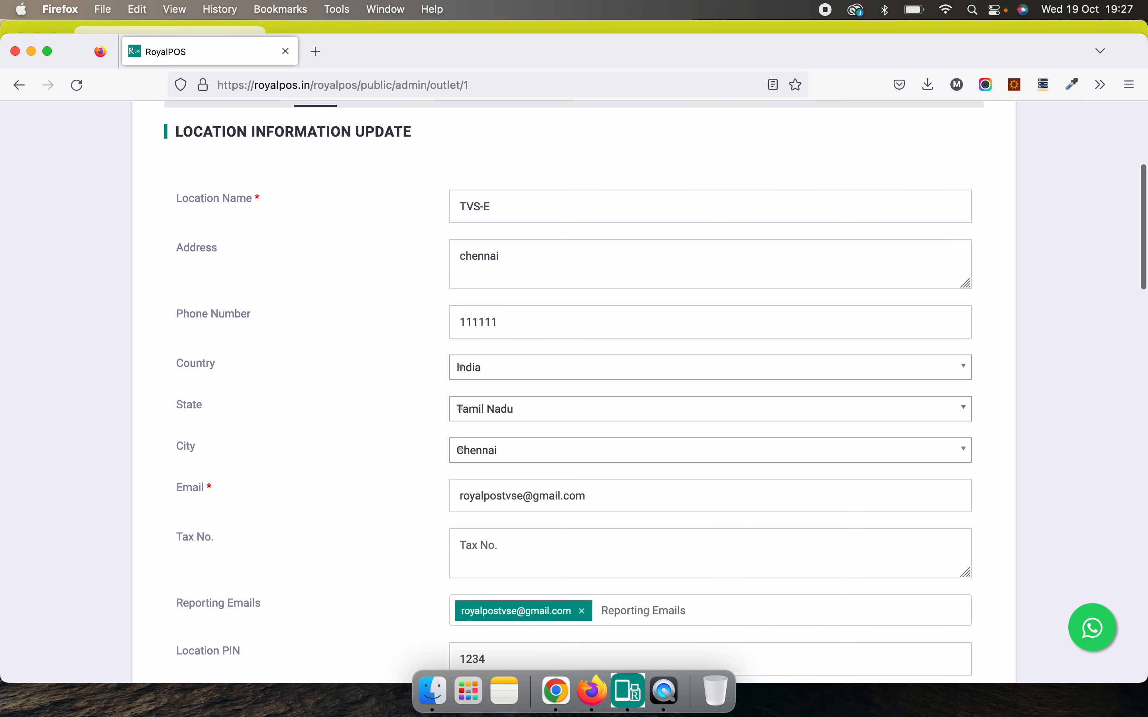
{"action": "scroll", "coordinate": [380, 503], "scroll_direction": "up", "scroll_amount": 1}
{"action": "scroll", "coordinate": [574, 393], "scroll_direction": "down", "scroll_amount": 5}
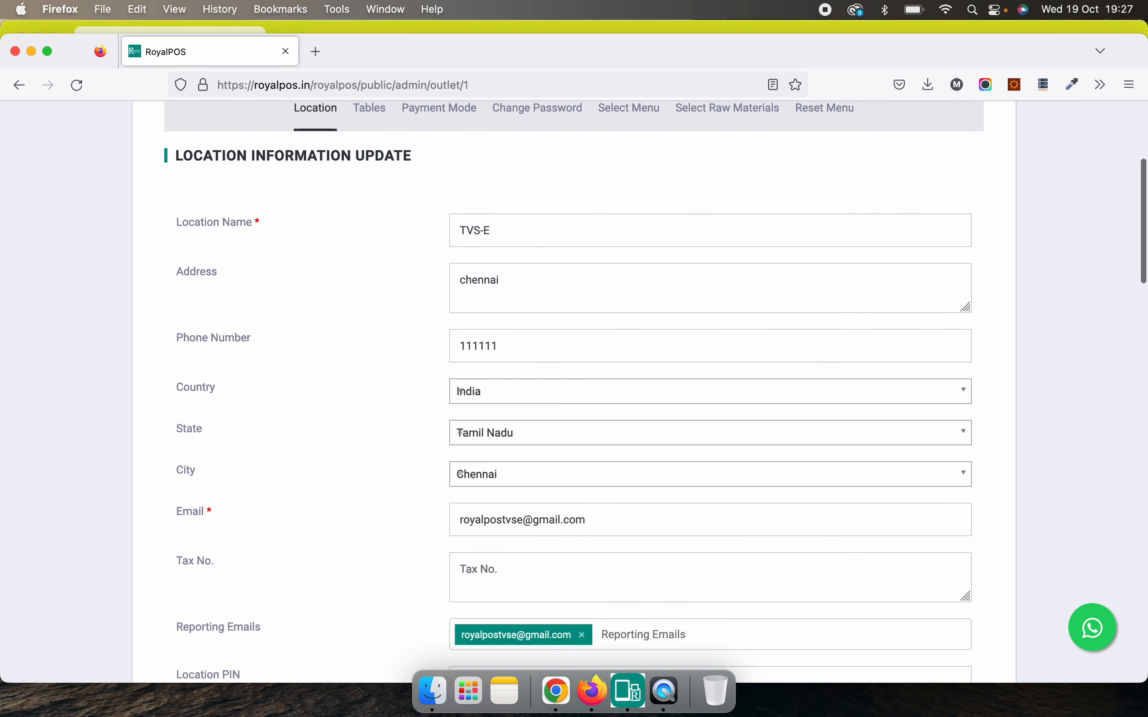
{"action": "scroll", "coordinate": [626, 493], "scroll_direction": "down", "scroll_amount": 2}
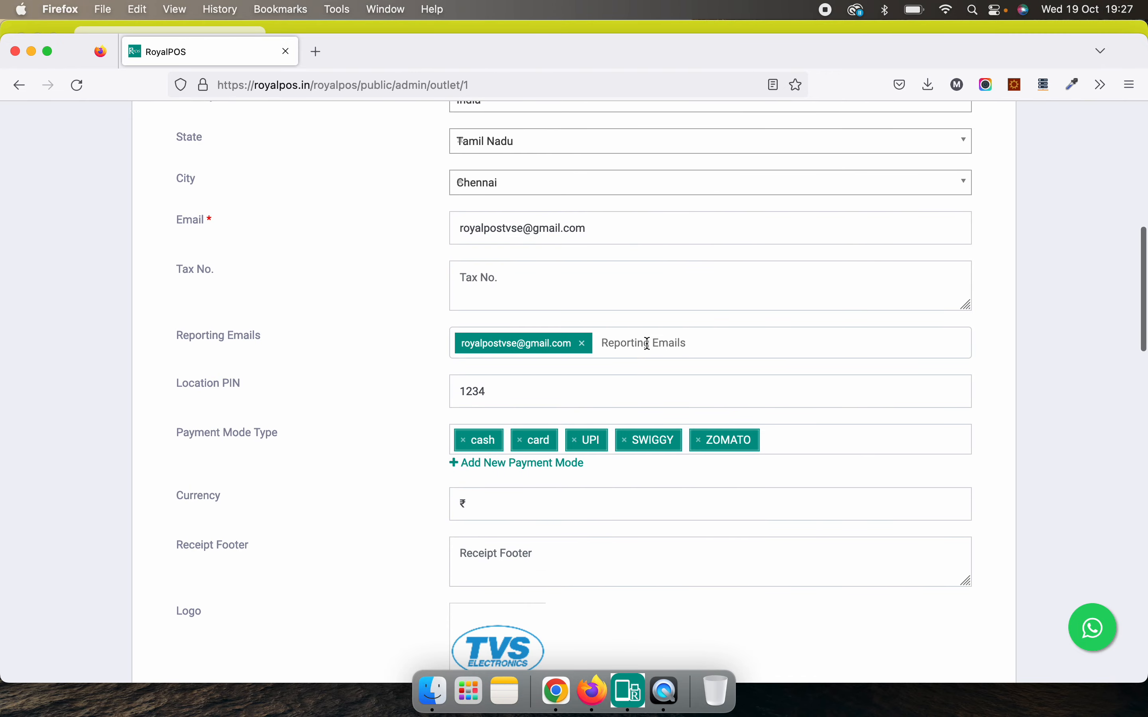
{"action": "left_click_drag", "start_coordinate": [497, 390], "coordinate": [429, 384]}
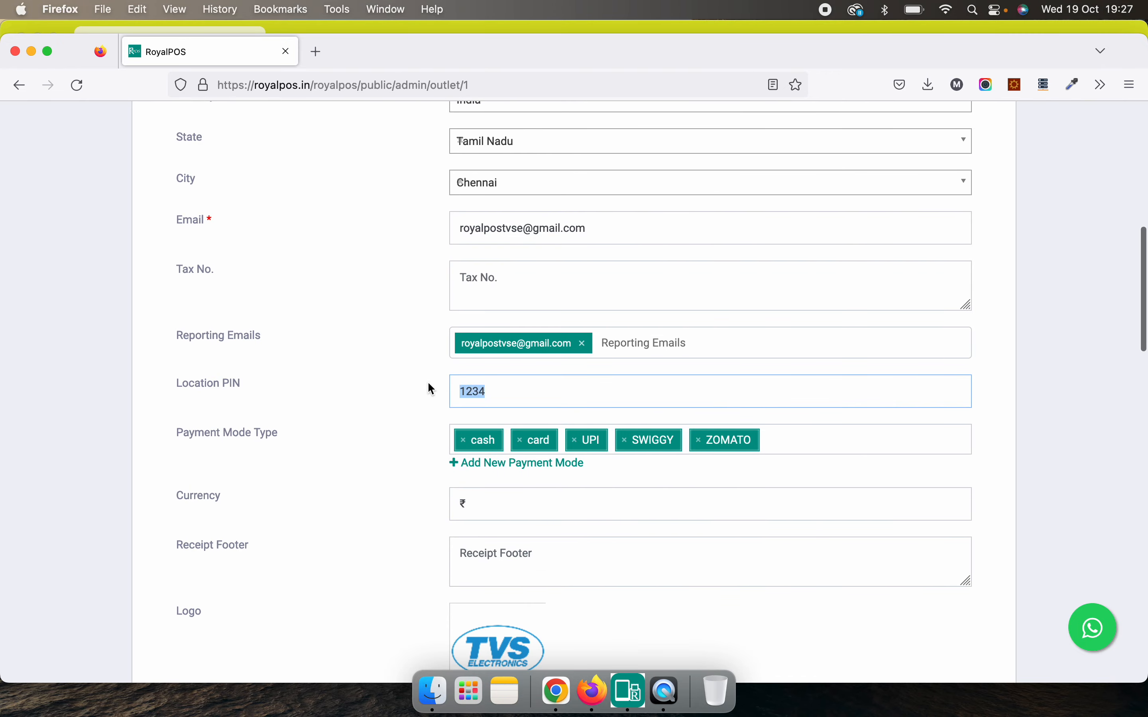
{"action": "left_click", "coordinate": [429, 384]}
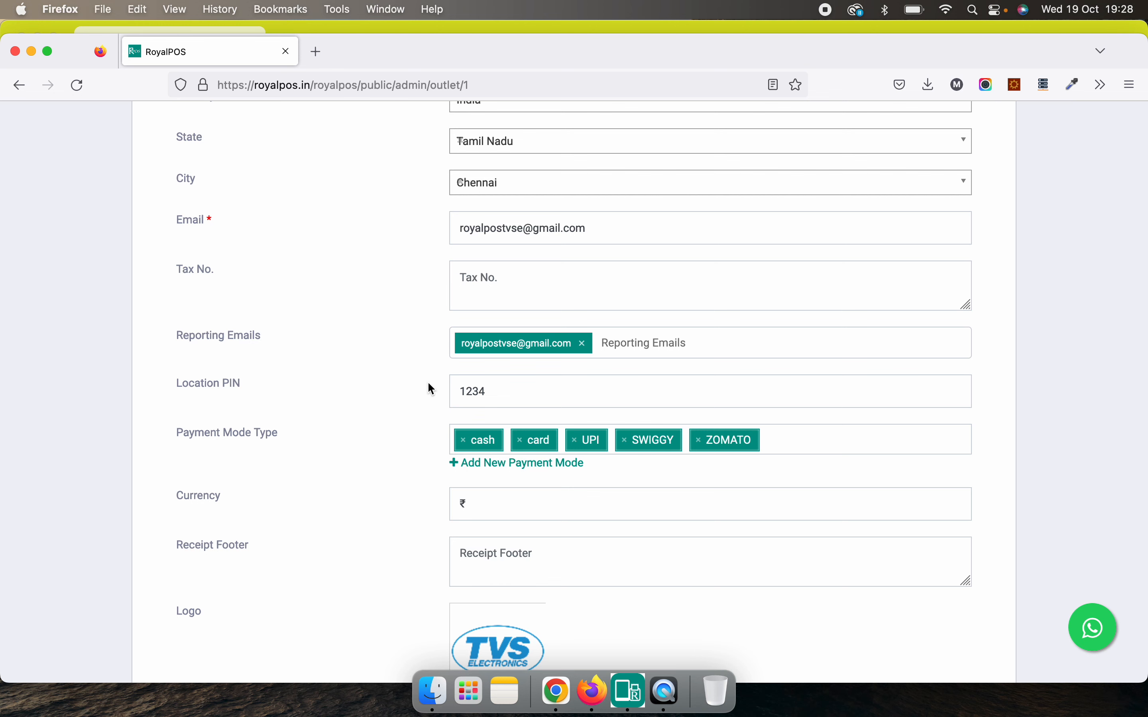
Review the location's payment mode types, currency, receipt footer, logo and footer image fields.
{"action": "scroll", "coordinate": [430, 389], "scroll_direction": "down", "scroll_amount": 3}
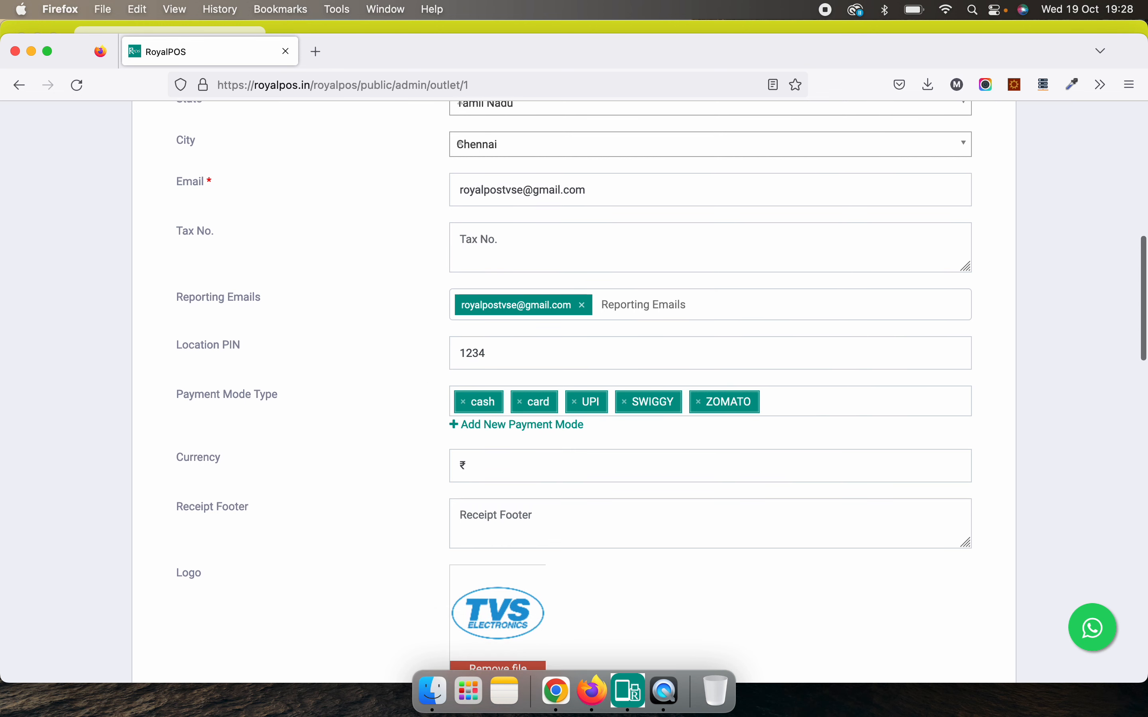
{"action": "scroll", "coordinate": [574, 386], "scroll_direction": "down", "scroll_amount": 4}
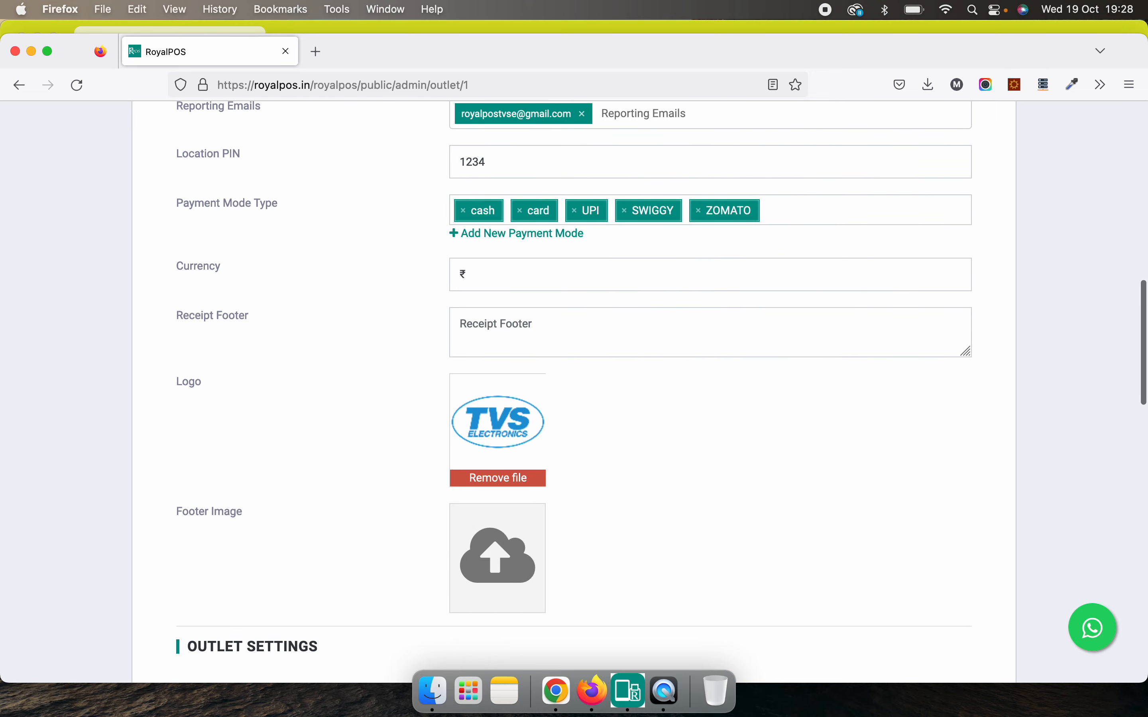
{"action": "scroll", "coordinate": [574, 386], "scroll_direction": "down", "scroll_amount": 3}
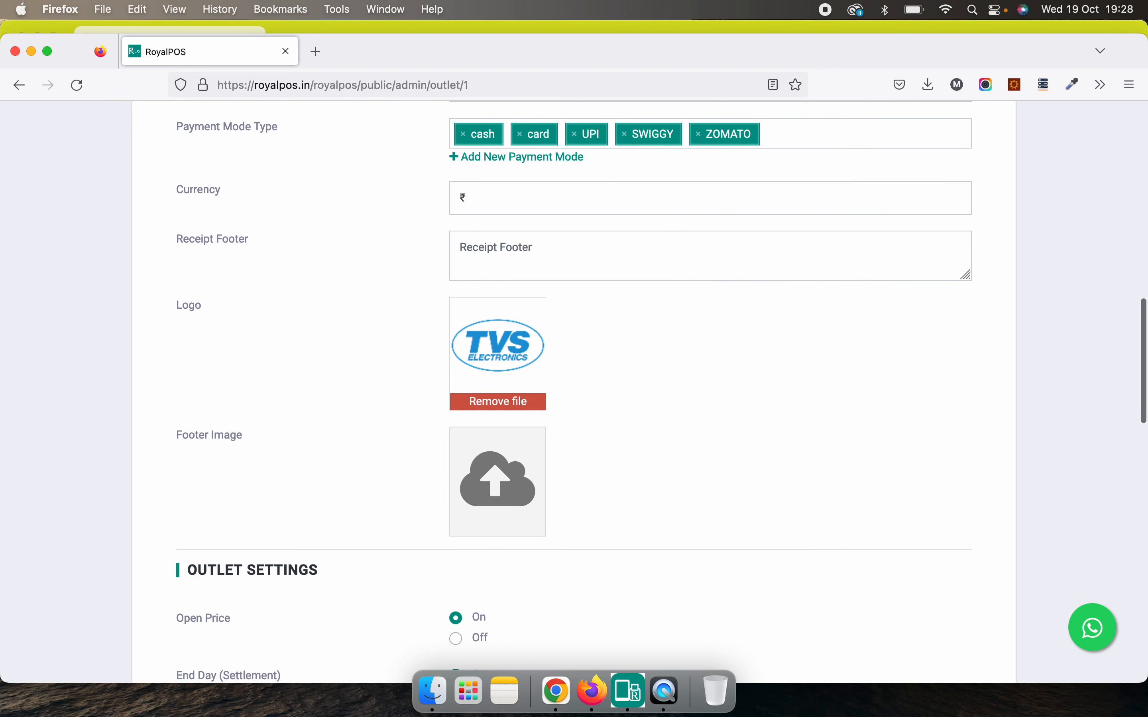
{"action": "scroll", "coordinate": [574, 385], "scroll_direction": "down", "scroll_amount": 3}
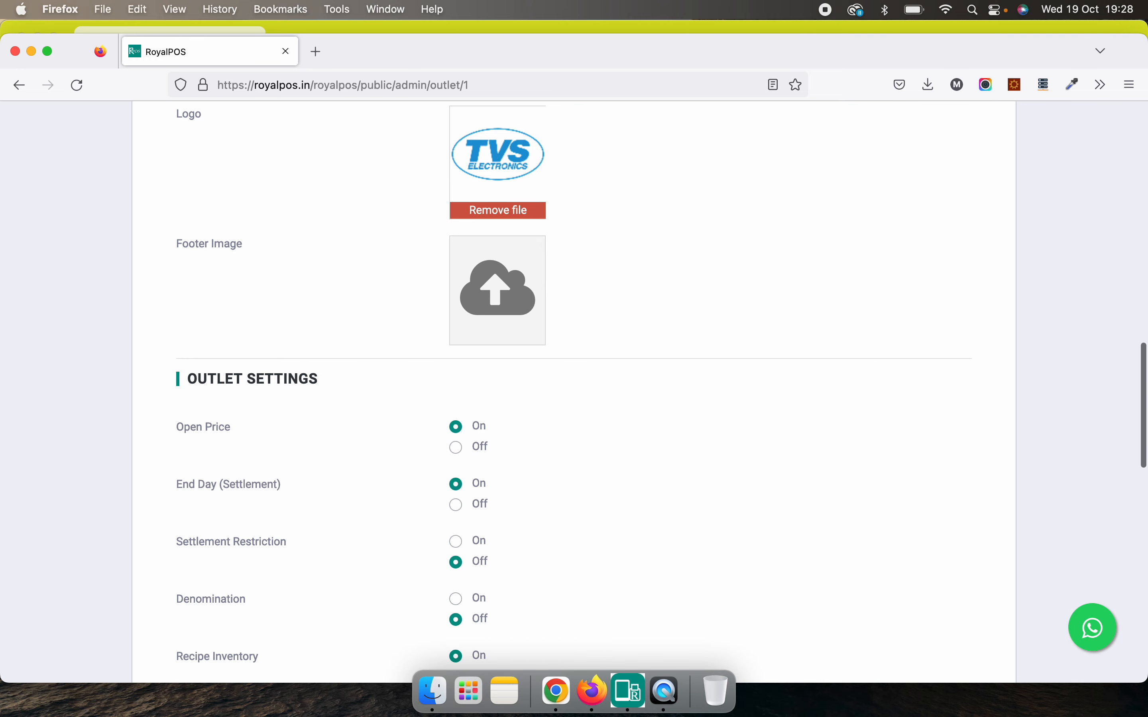
Examine the location's outlet settings, from Open Price and End Day through Recipe Inventory and Start Stock Deduction.
{"action": "scroll", "coordinate": [574, 386], "scroll_direction": "down", "scroll_amount": 4}
{"action": "scroll", "coordinate": [574, 385], "scroll_direction": "down", "scroll_amount": 4}
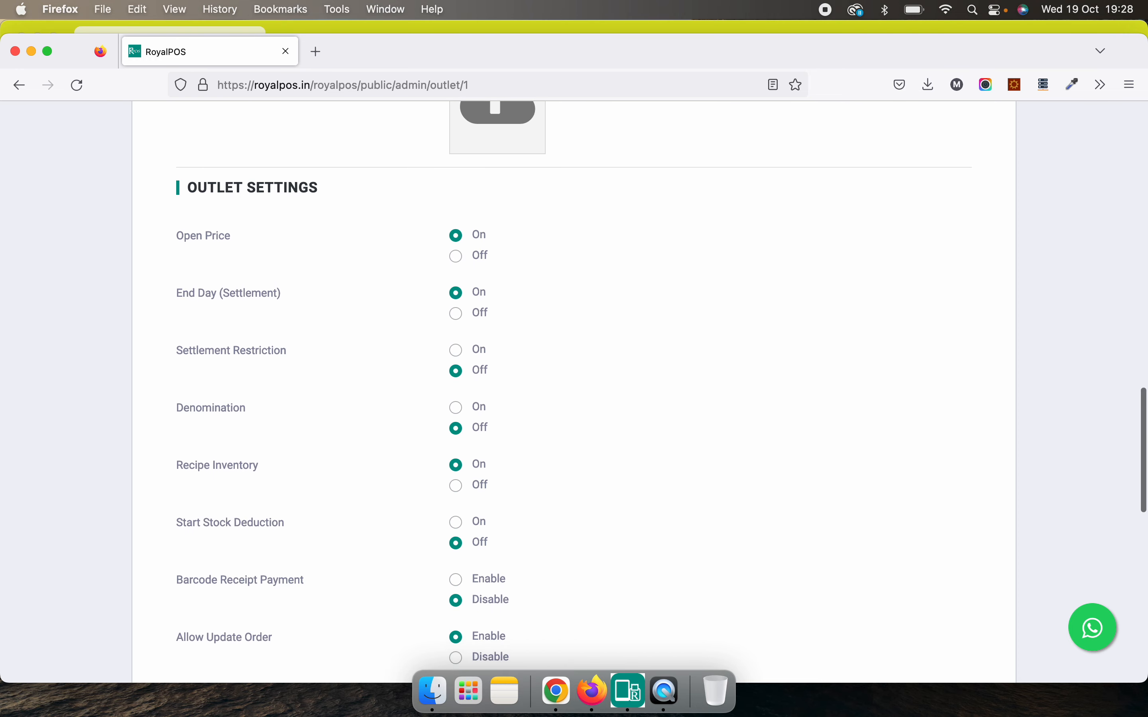
{"action": "scroll", "coordinate": [574, 386], "scroll_direction": "up", "scroll_amount": 1}
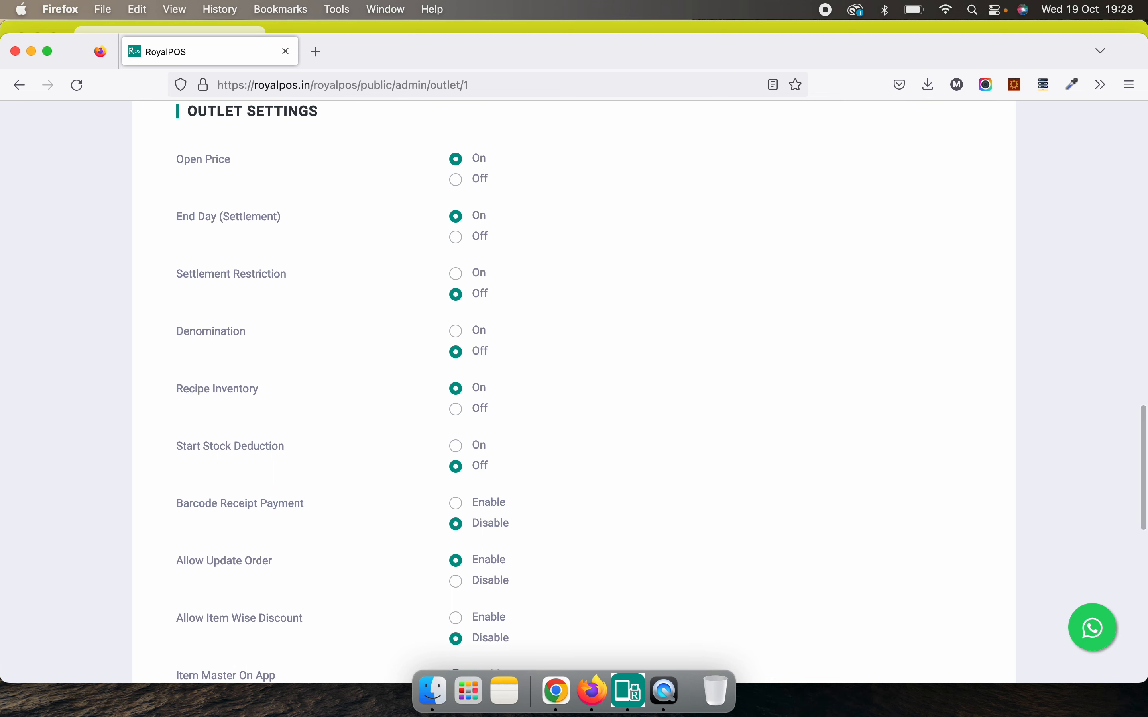
{"action": "scroll", "coordinate": [574, 386], "scroll_direction": "down", "scroll_amount": 1}
{"action": "scroll", "coordinate": [574, 386], "scroll_direction": "up", "scroll_amount": 1}
{"action": "left_click", "coordinate": [458, 468]}
{"action": "scroll", "coordinate": [761, 476], "scroll_direction": "down", "scroll_amount": 8}
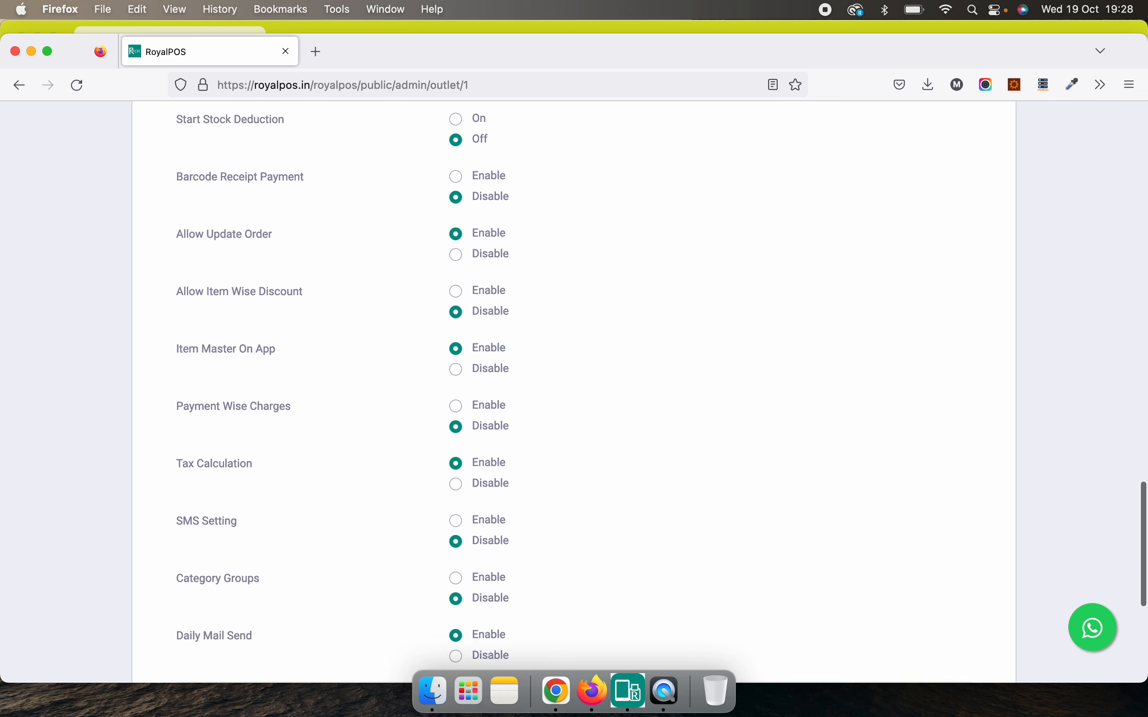
Try disabling and re-enabling Item Master On App, and set SMS Setting to Enable in the outlet settings.
{"action": "left_click", "coordinate": [457, 313]}
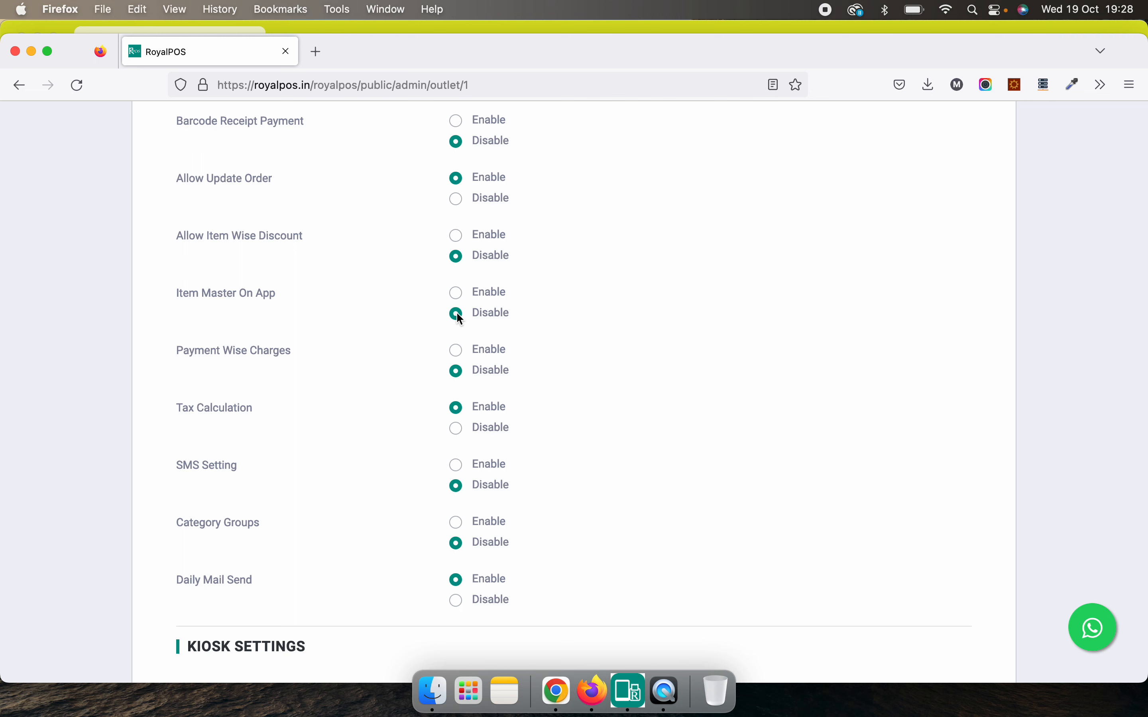
{"action": "key", "text": "Up"}
{"action": "key", "text": "Up"}
{"action": "key", "text": "Down"}
{"action": "key", "text": "Up"}
{"action": "scroll", "coordinate": [227, 477], "scroll_direction": "down", "scroll_amount": 5}
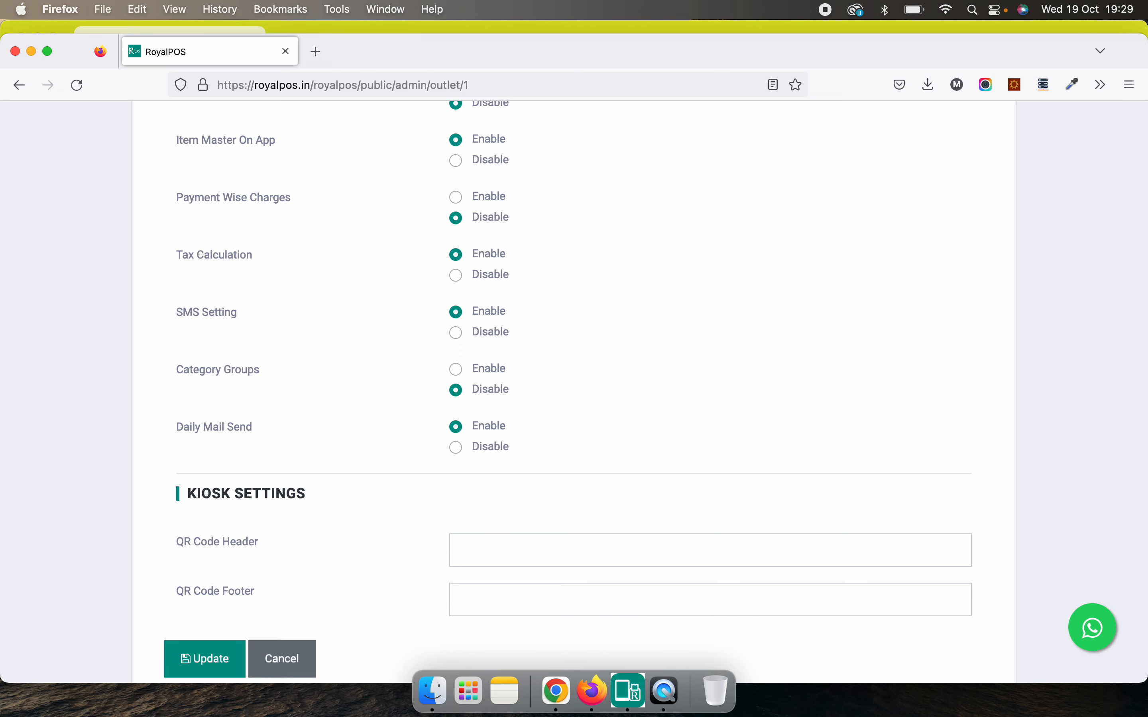
View the location's kiosk settings and its Tables, Payment Mode and Change Password sections.
{"action": "scroll", "coordinate": [574, 389], "scroll_direction": "down", "scroll_amount": 3}
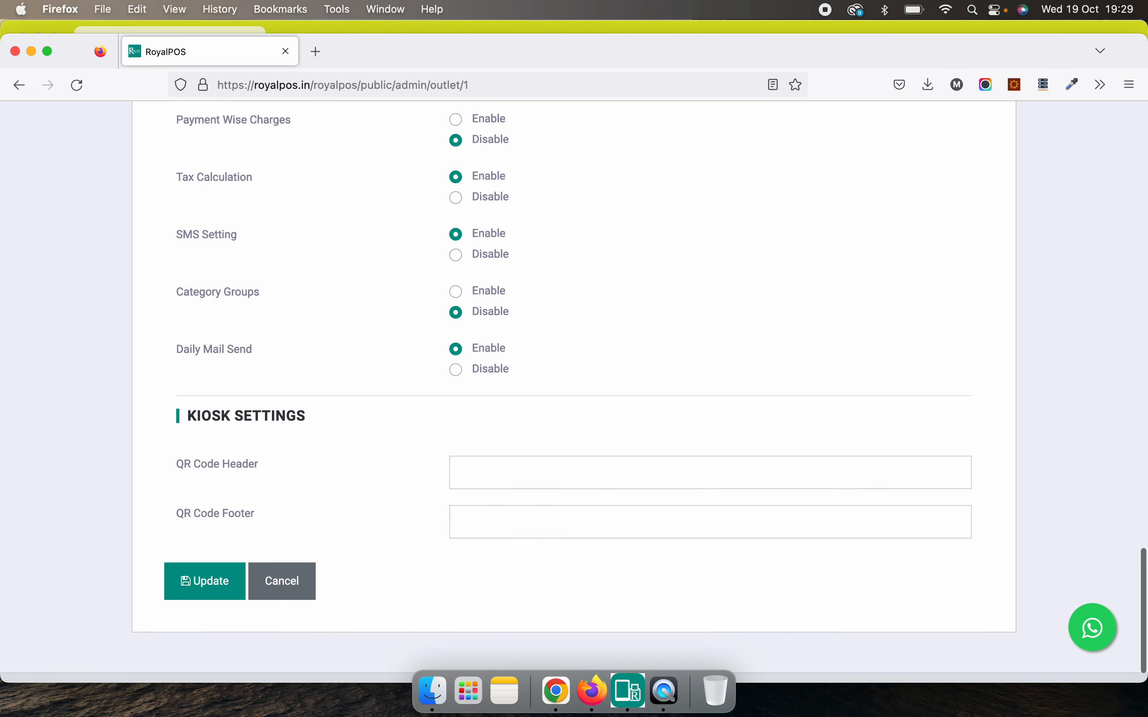
{"action": "scroll", "coordinate": [574, 380], "scroll_direction": "up", "scroll_amount": 20}
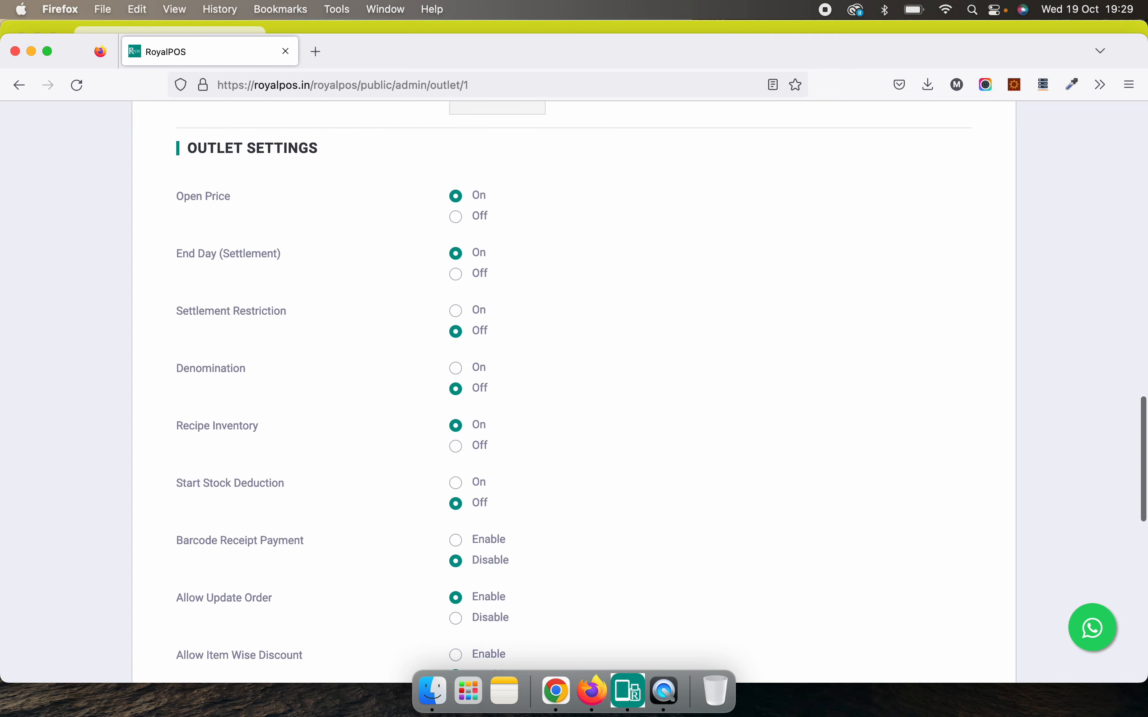
{"action": "scroll", "coordinate": [574, 379], "scroll_direction": "up", "scroll_amount": 15}
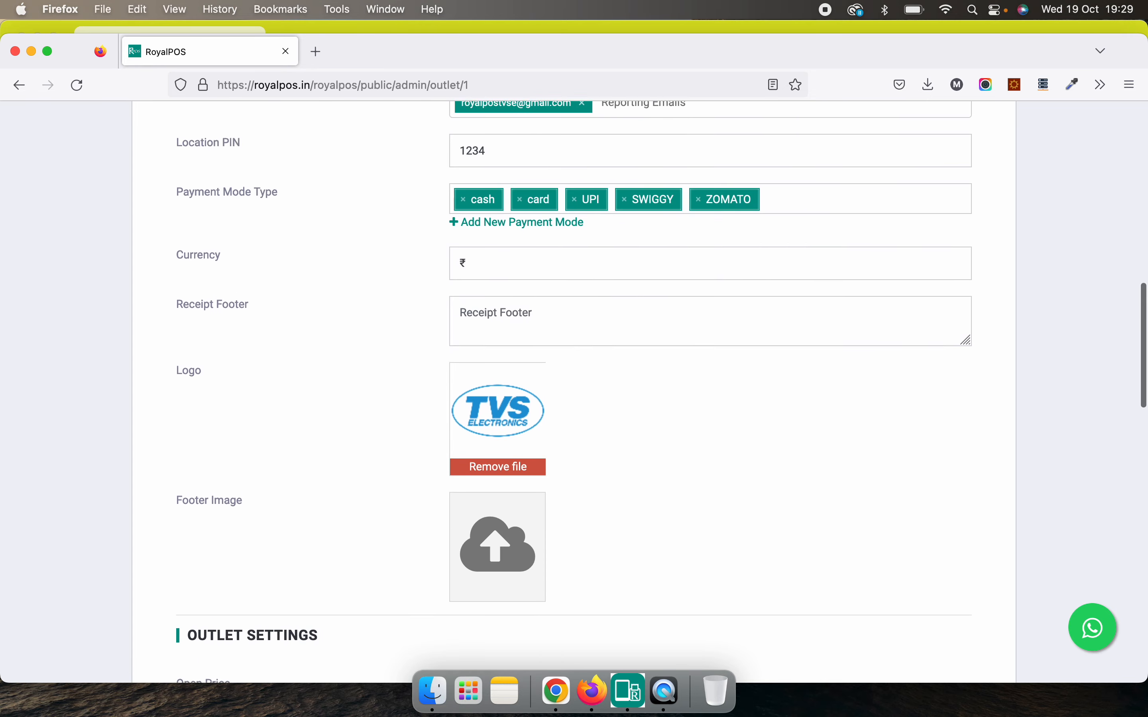
{"action": "scroll", "coordinate": [2, 501], "scroll_direction": "up", "scroll_amount": 20}
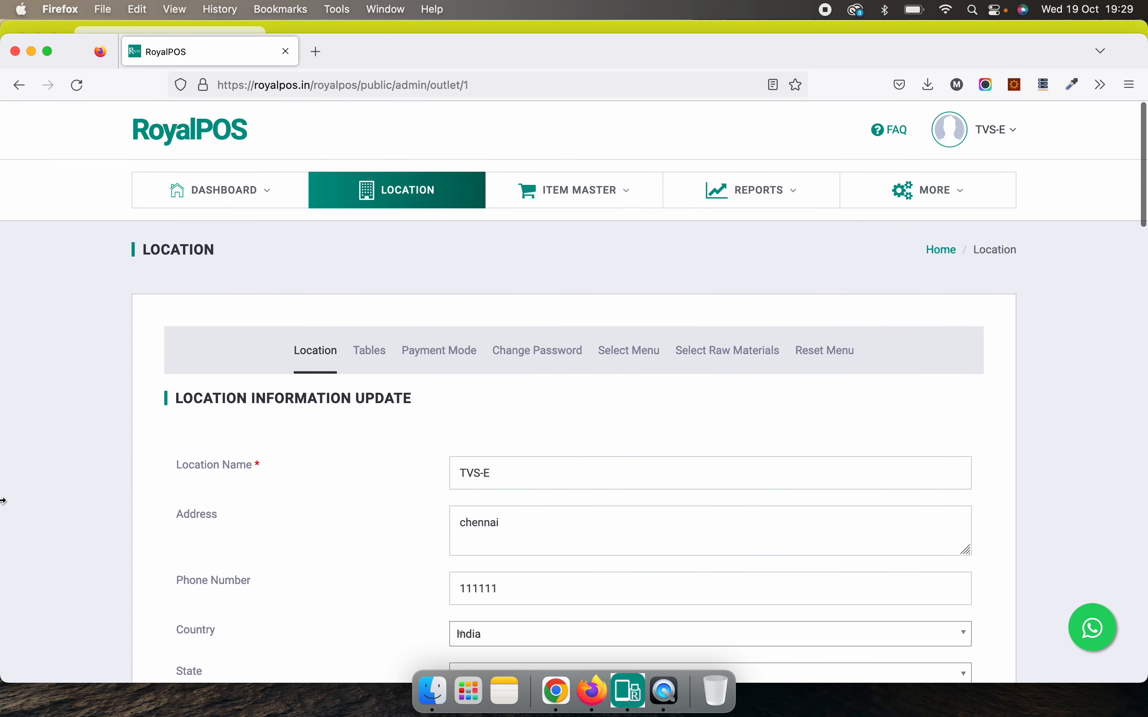
{"action": "left_click", "coordinate": [376, 357]}
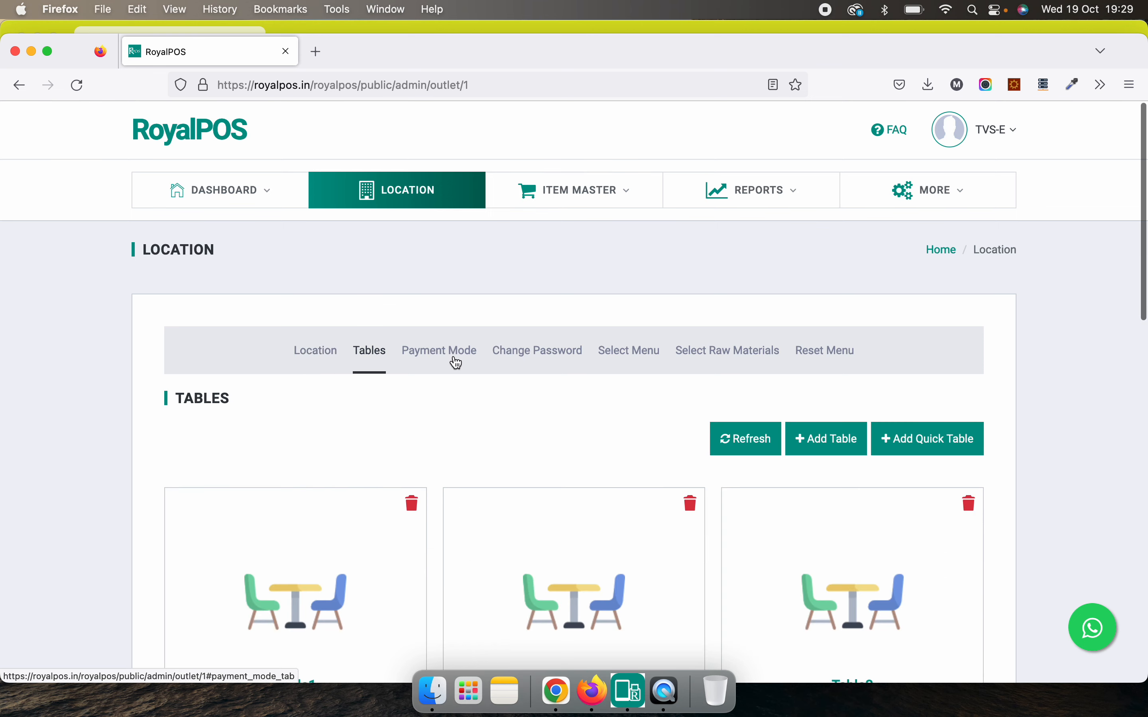
{"action": "left_click", "coordinate": [456, 363]}
{"action": "left_click", "coordinate": [524, 363]}
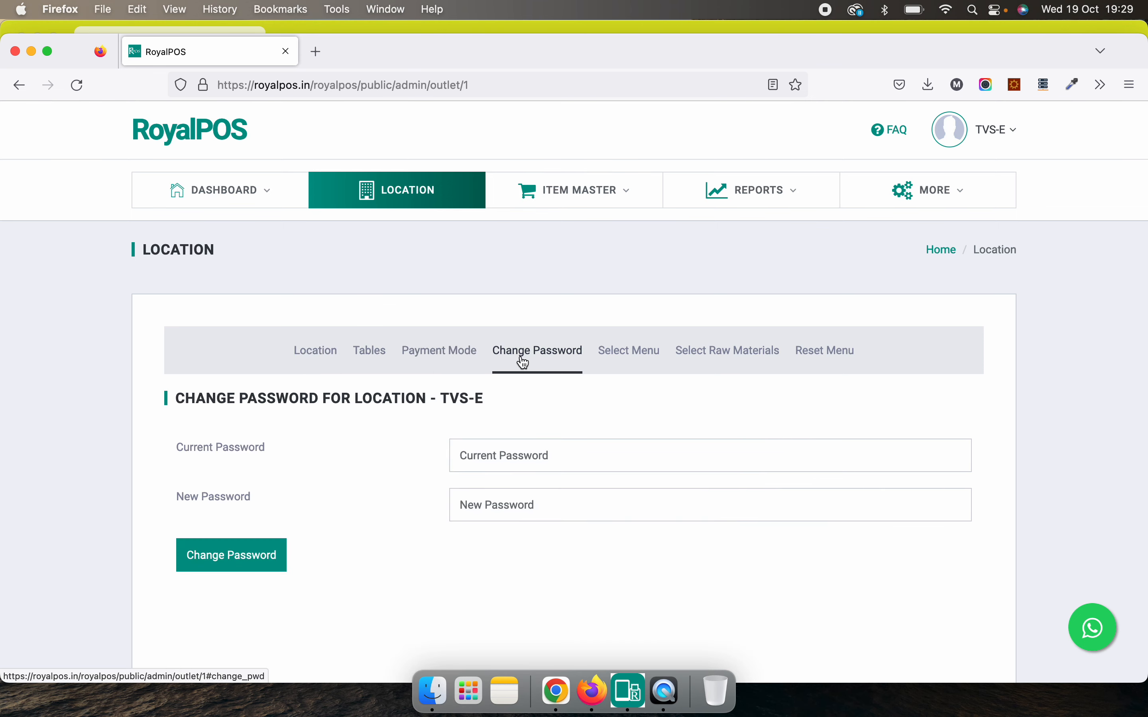
Open the Sales Report and run it for last month at the TVS-E location.
{"action": "mouse_move", "coordinate": [589, 210]}
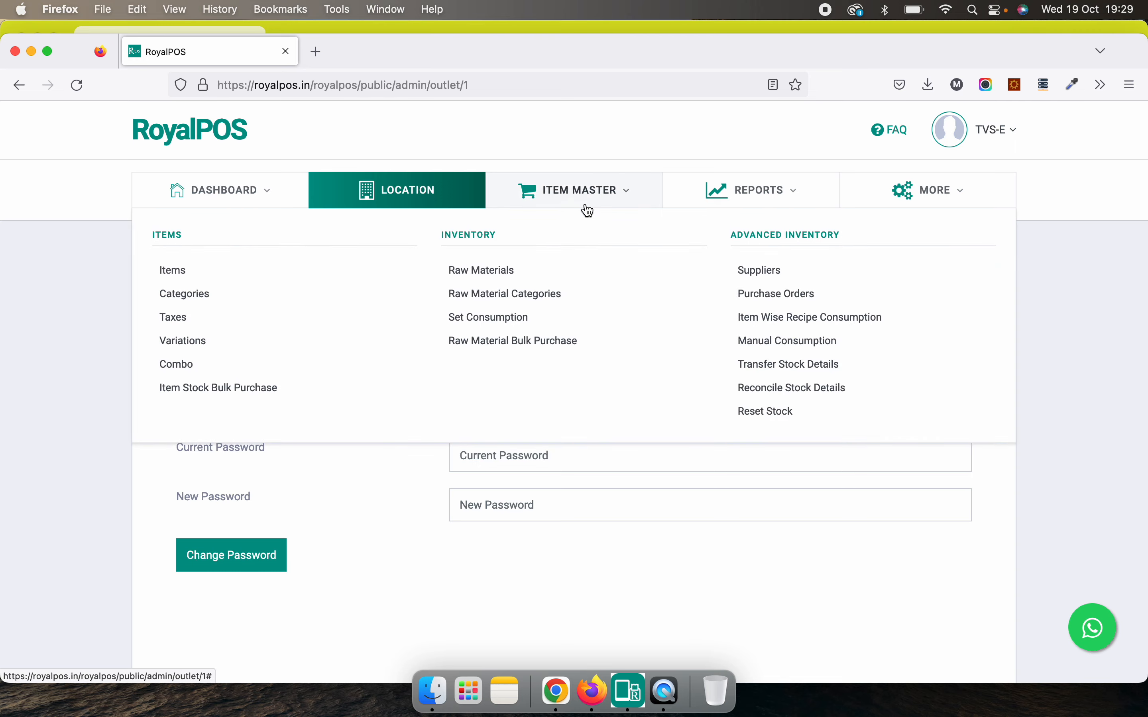
{"action": "mouse_move", "coordinate": [758, 197]}
{"action": "left_click", "coordinate": [226, 277]}
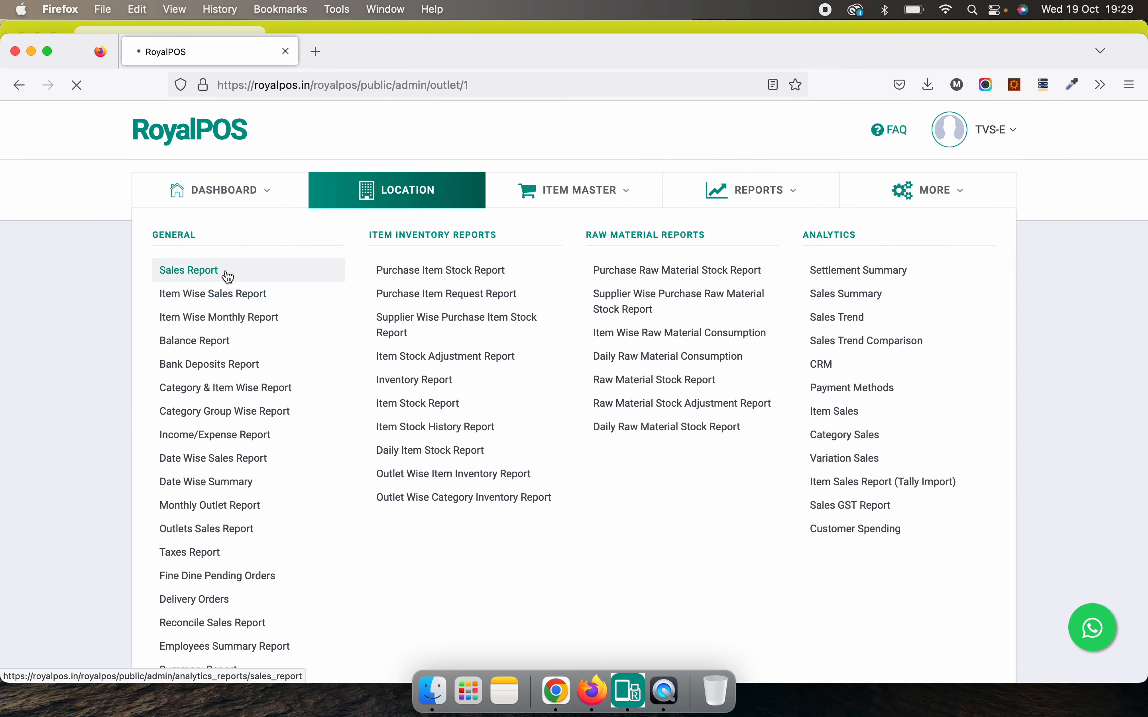
{"action": "scroll", "coordinate": [228, 276], "scroll_direction": "down", "scroll_amount": 3}
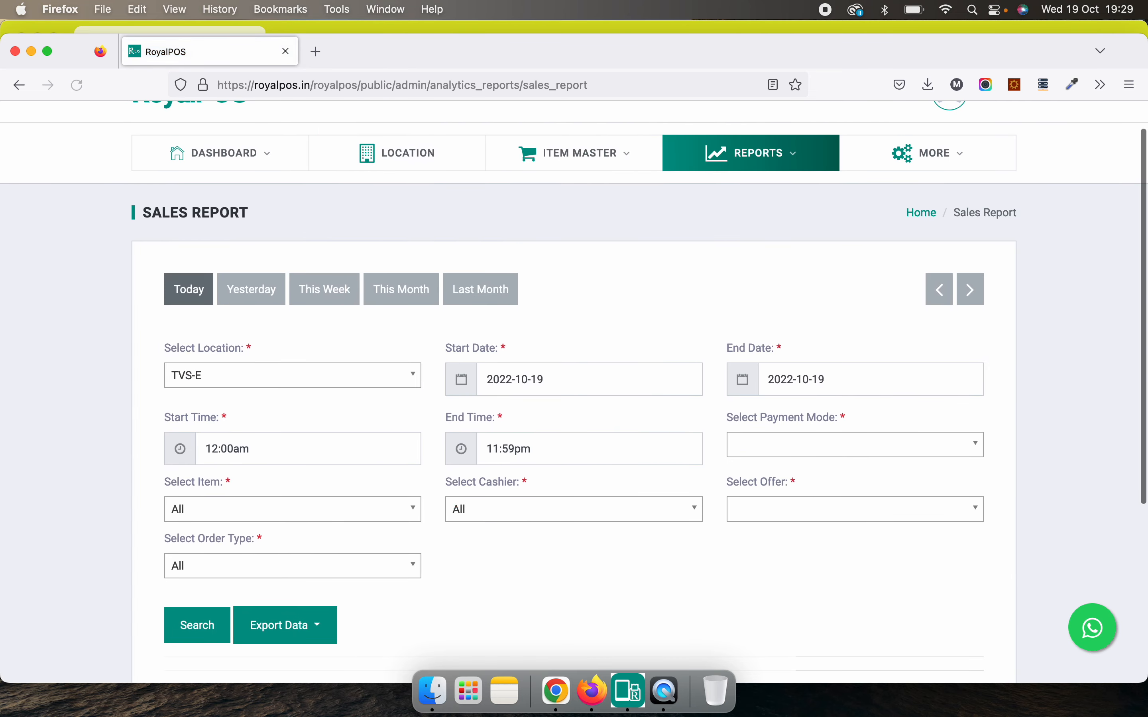
{"action": "left_click", "coordinate": [466, 179]}
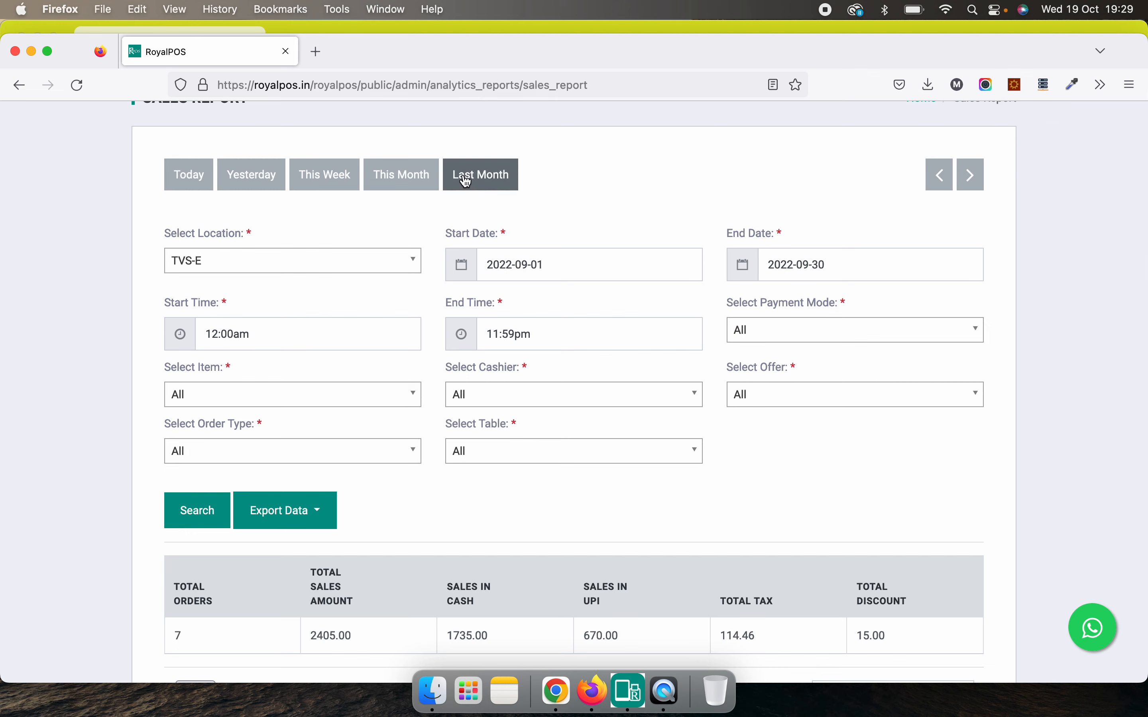
{"action": "left_click", "coordinate": [203, 511]}
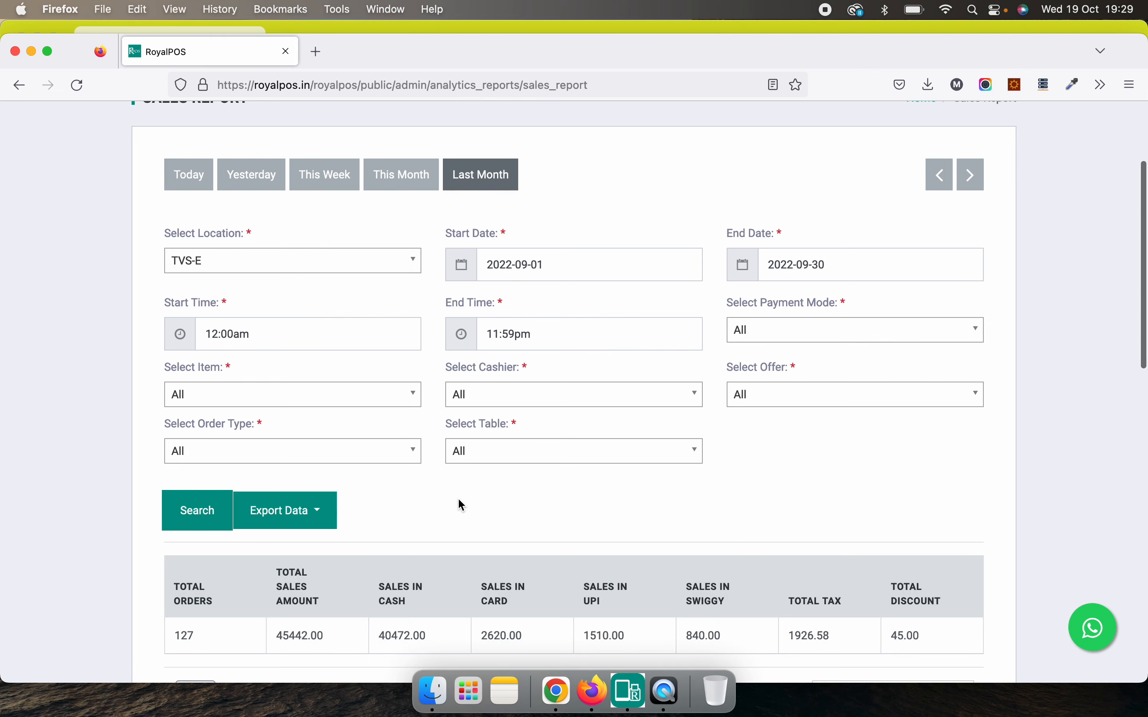
Review the sales report's payment totals and order list, and check its data export options.
{"action": "scroll", "coordinate": [459, 503], "scroll_direction": "down", "scroll_amount": 5}
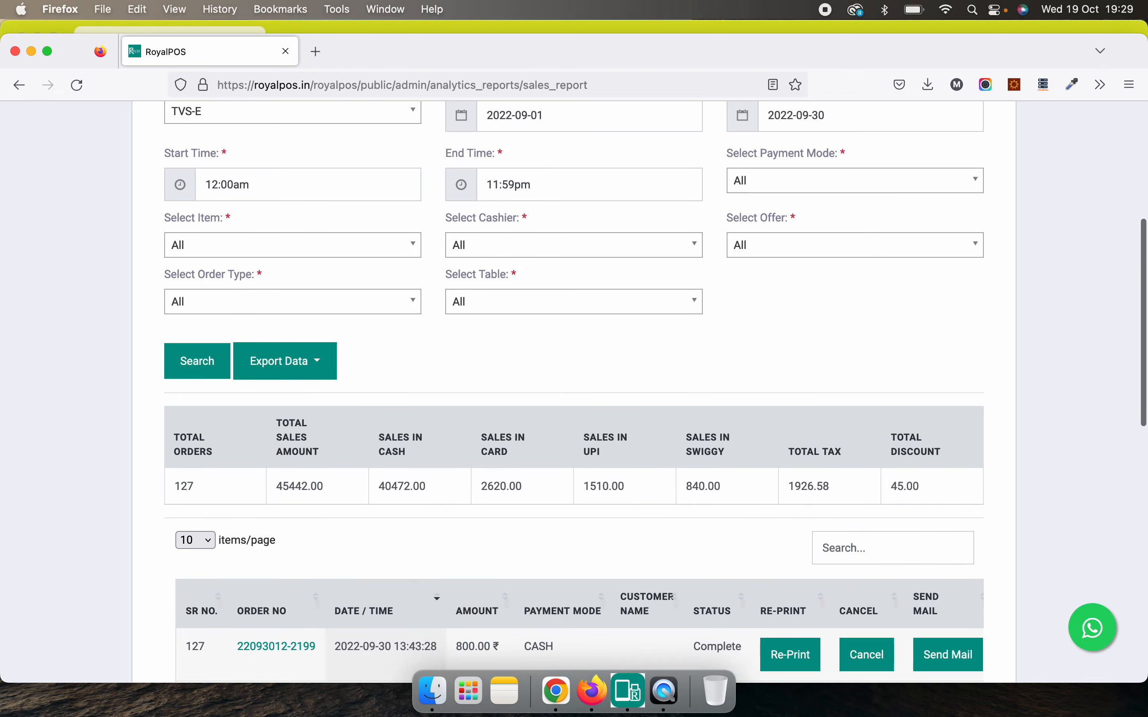
{"action": "scroll", "coordinate": [656, 392], "scroll_direction": "down", "scroll_amount": 1}
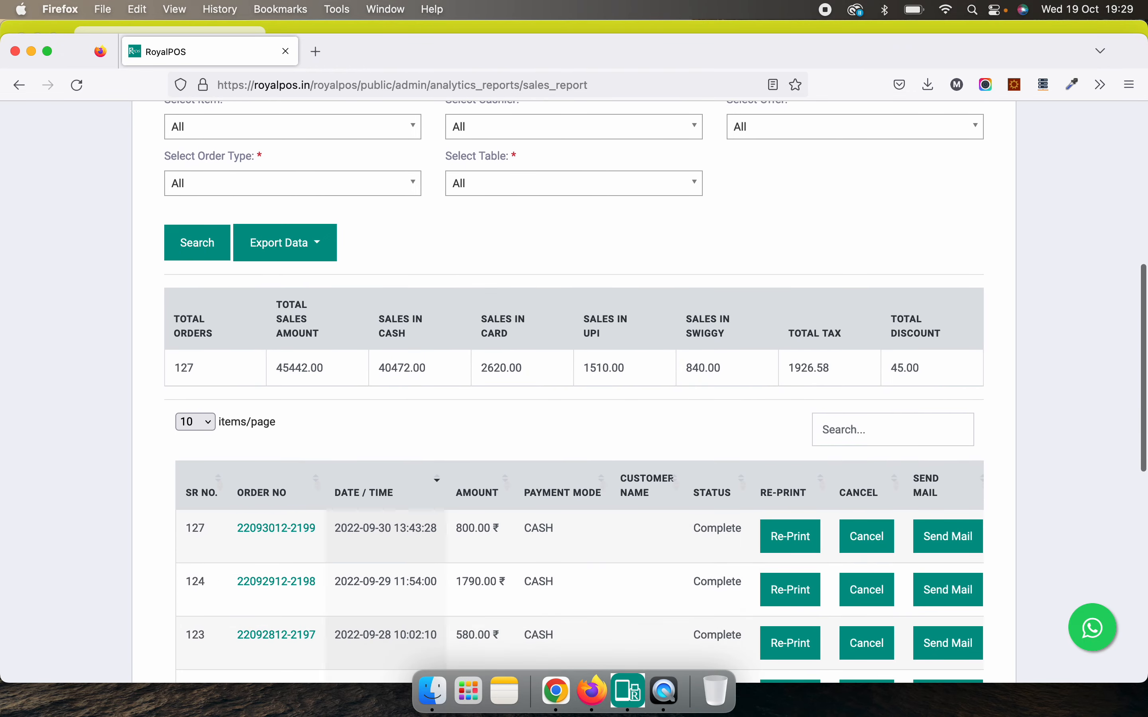
{"action": "left_click", "coordinate": [278, 255]}
{"action": "left_click", "coordinate": [457, 250]}
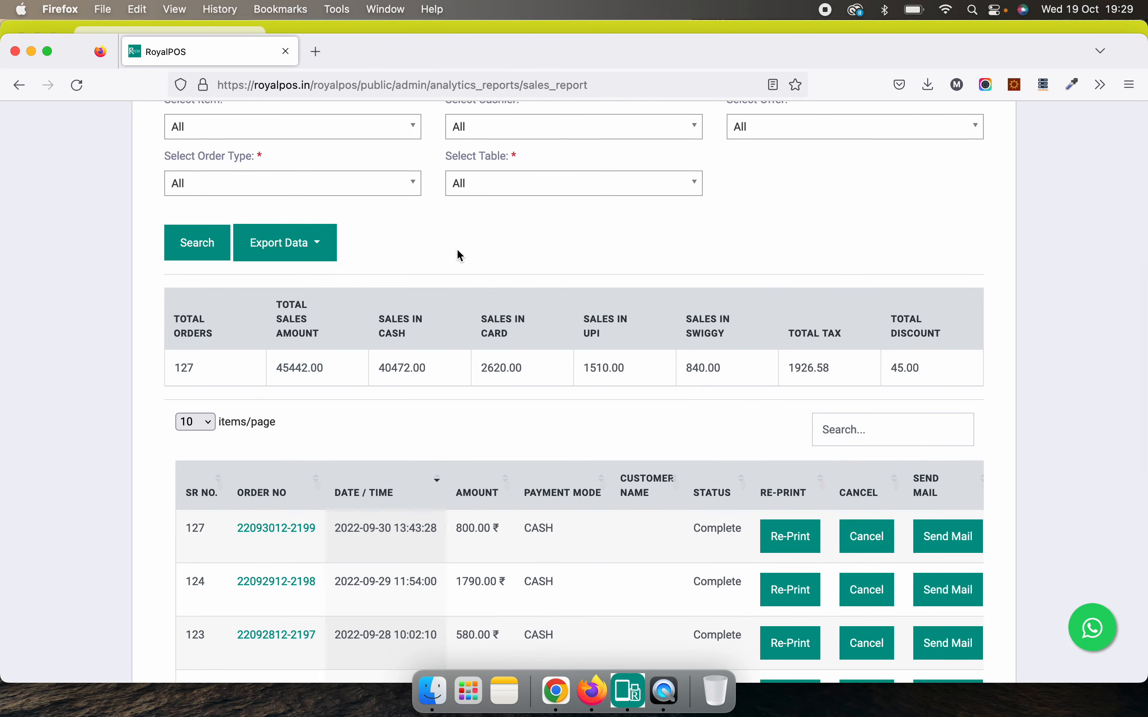
{"action": "scroll", "coordinate": [457, 250], "scroll_direction": "up", "scroll_amount": 10}
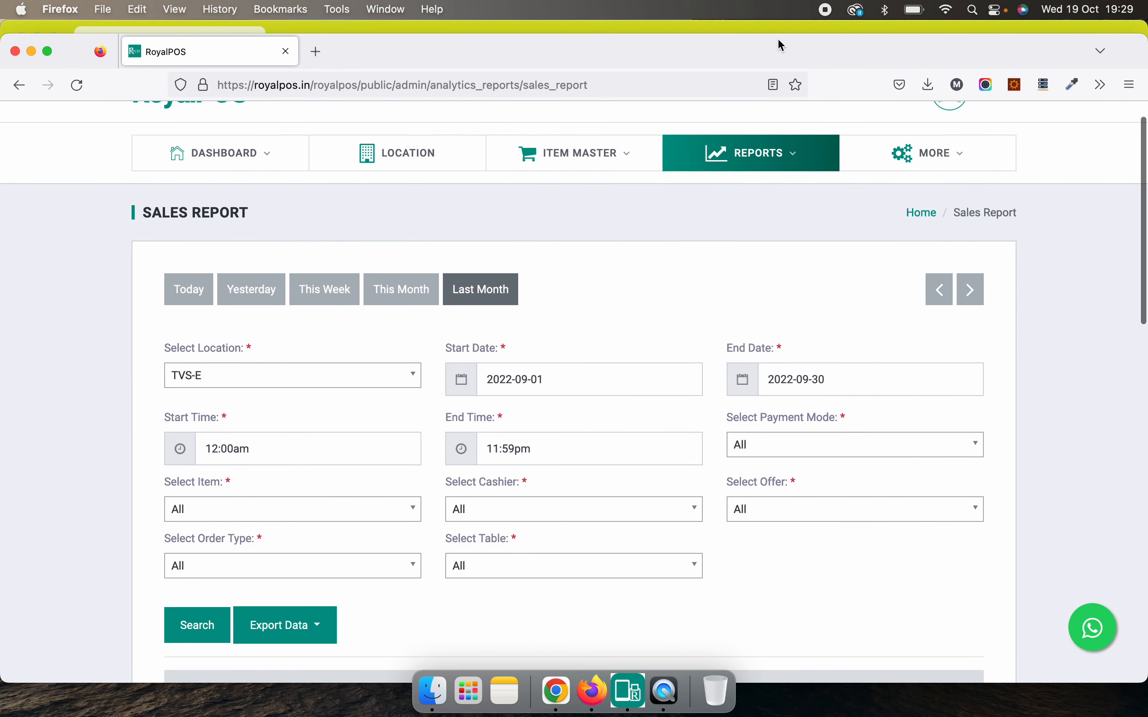
Look through the available general, inventory and analytics reports and open the Profit And Loss Report.
{"action": "mouse_move", "coordinate": [754, 147]}
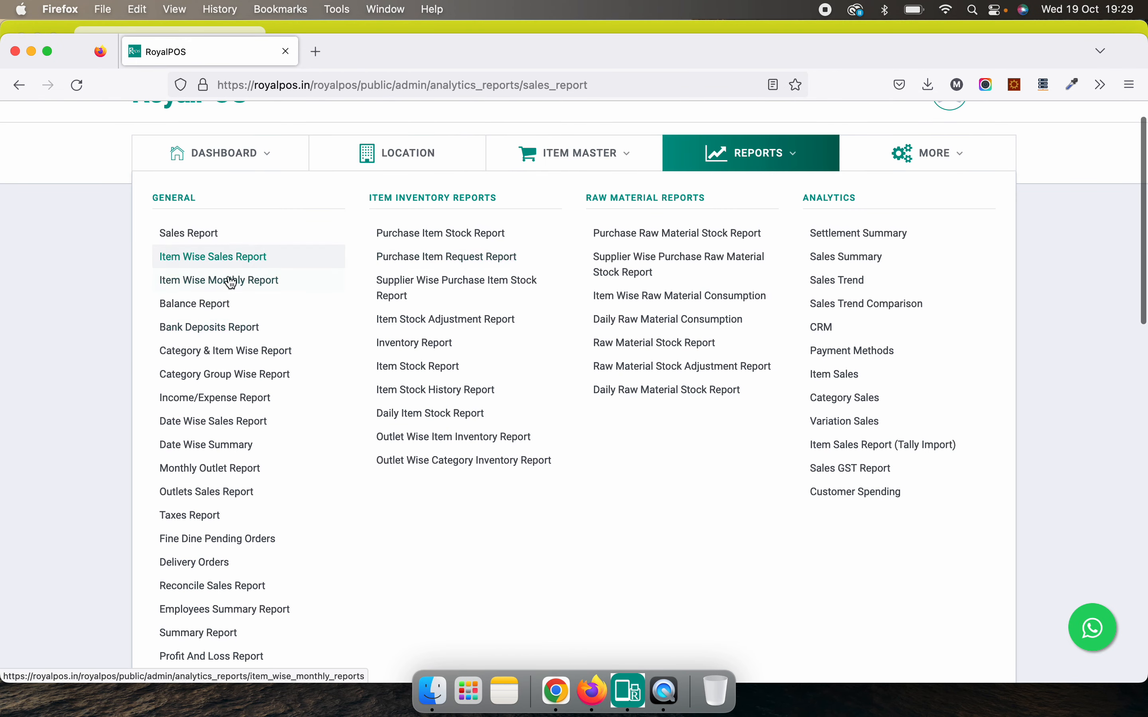
{"action": "scroll", "coordinate": [232, 277], "scroll_direction": "down", "scroll_amount": 1}
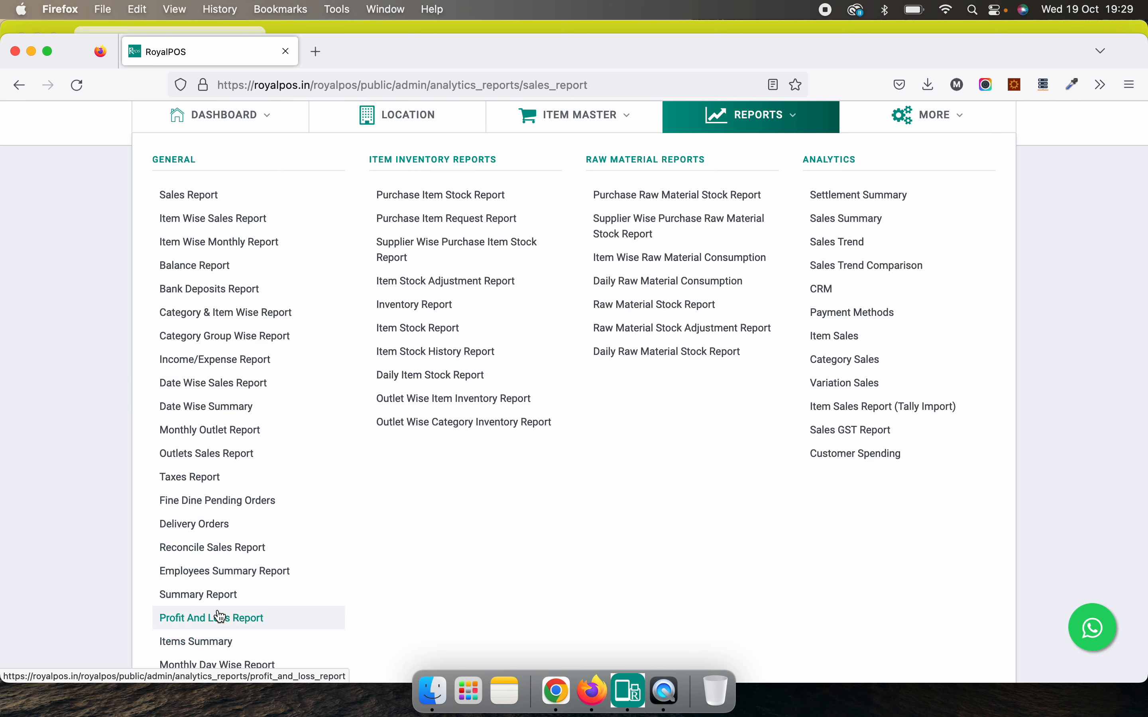
{"action": "left_click", "coordinate": [221, 617]}
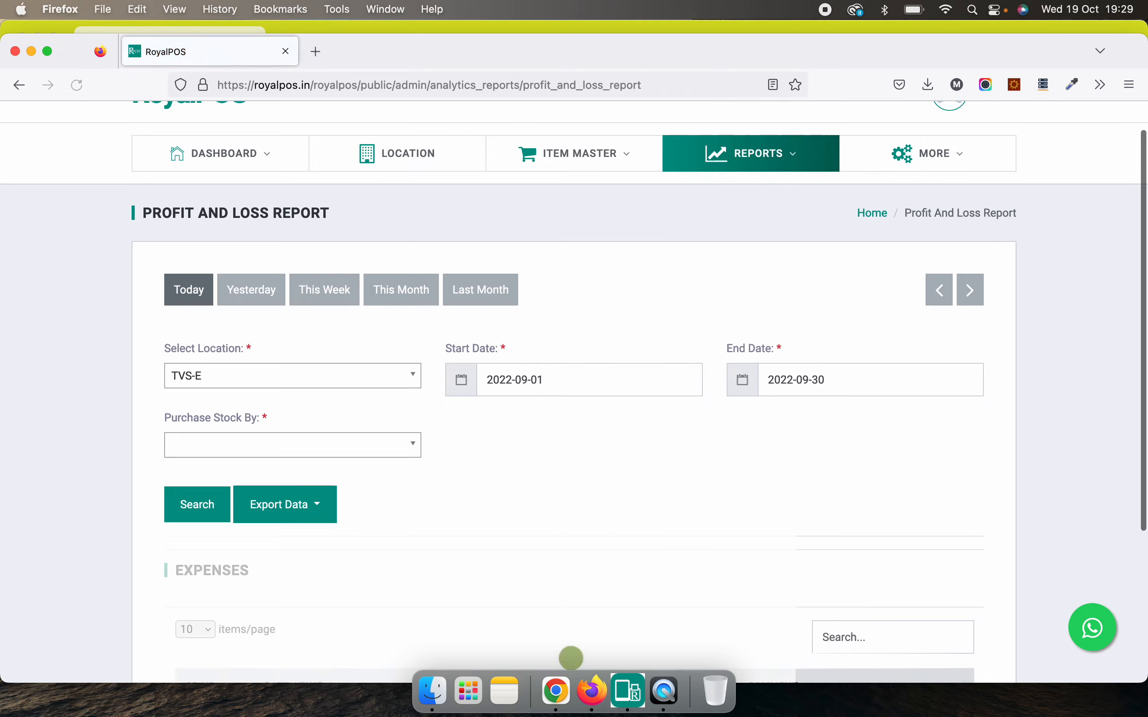
Check the Profit And Loss Report, and open the Employees list to review the roles and device code options at TVS-E.
{"action": "scroll", "coordinate": [569, 617], "scroll_direction": "down", "scroll_amount": 5}
{"action": "scroll", "coordinate": [574, 394], "scroll_direction": "up", "scroll_amount": 5}
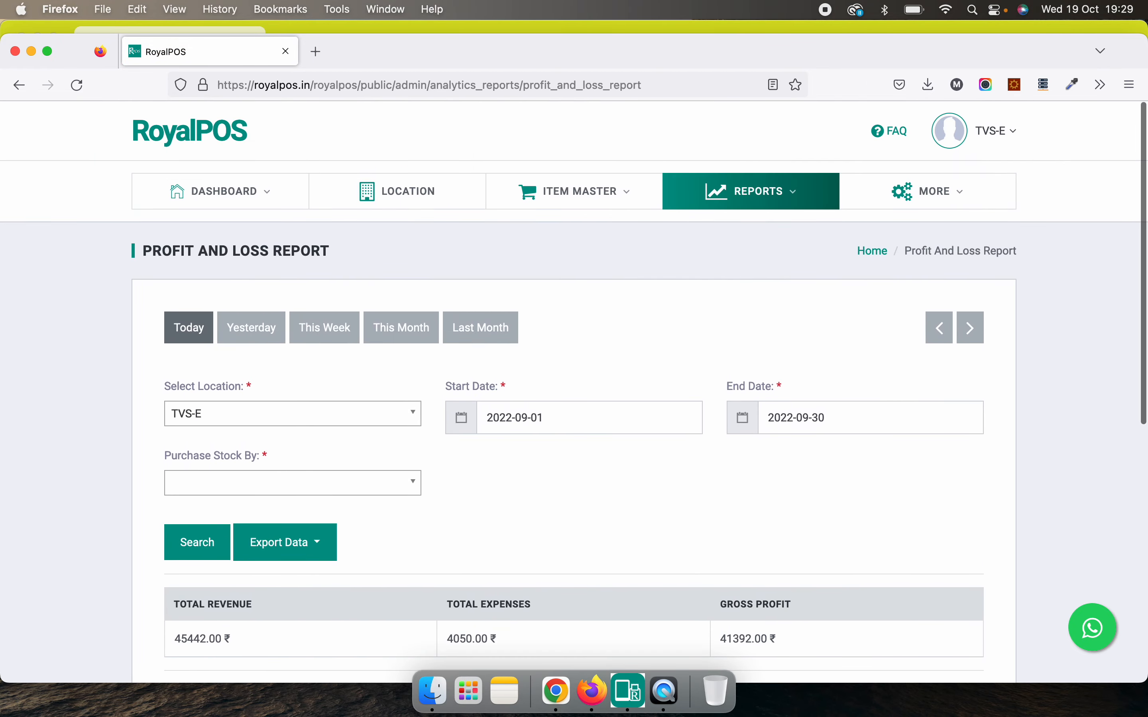
{"action": "left_click", "coordinate": [937, 194]}
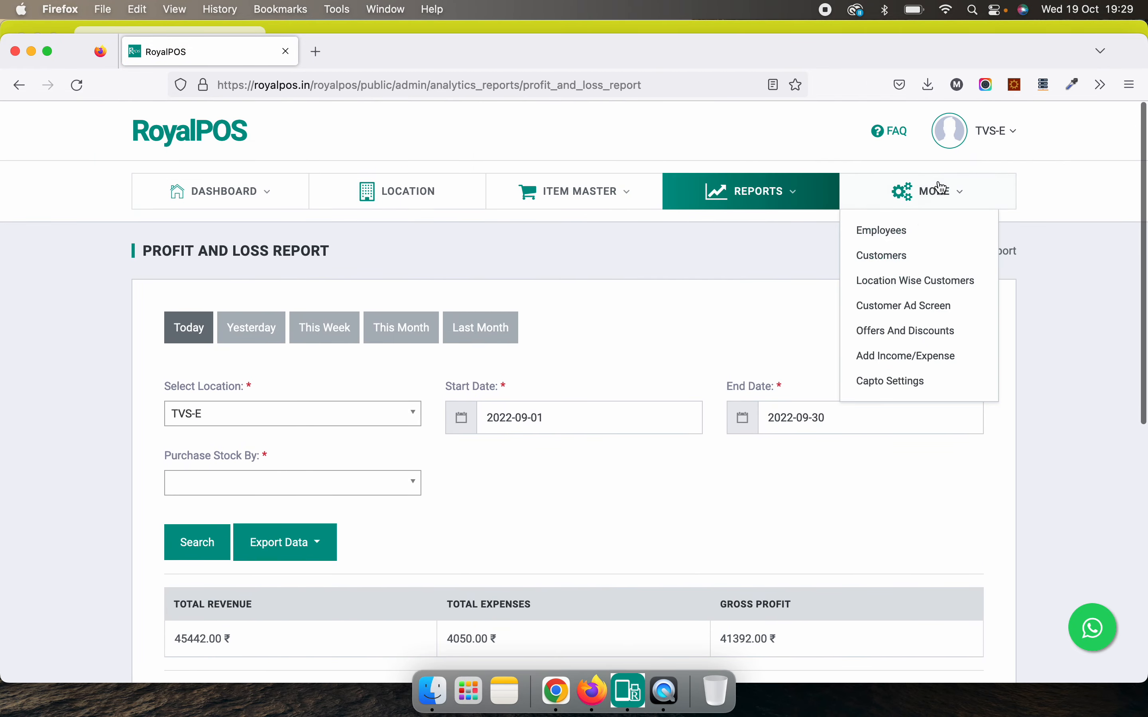
{"action": "left_click", "coordinate": [915, 233]}
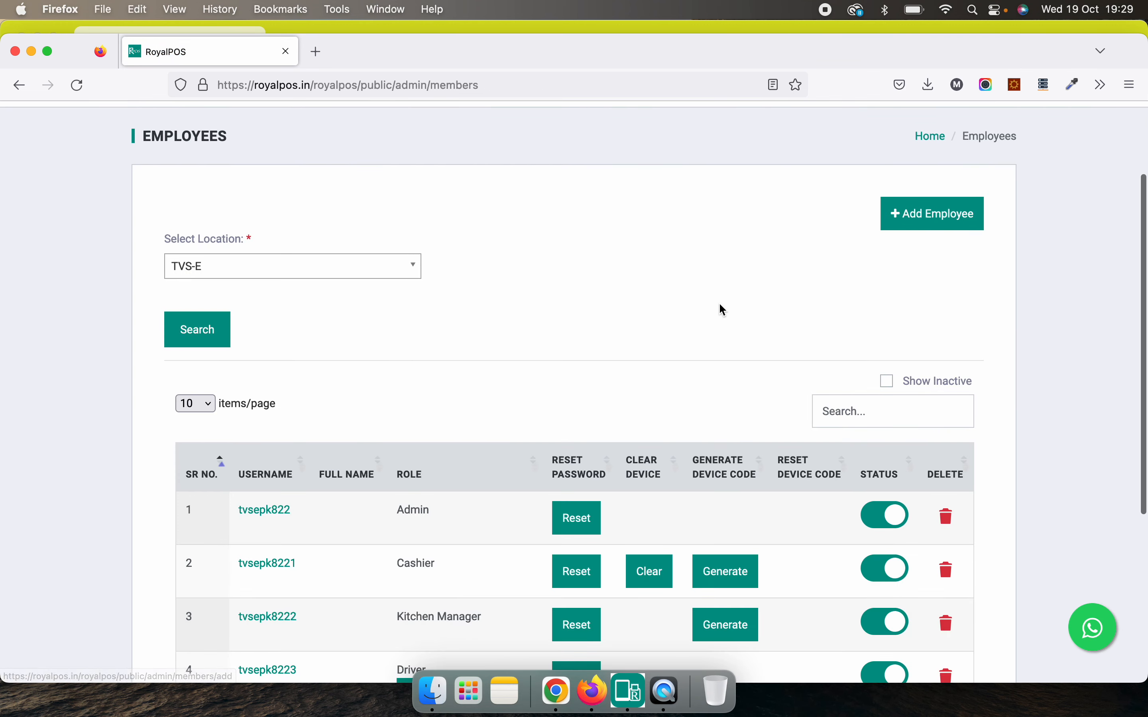
{"action": "scroll", "coordinate": [718, 302], "scroll_direction": "down", "scroll_amount": 5}
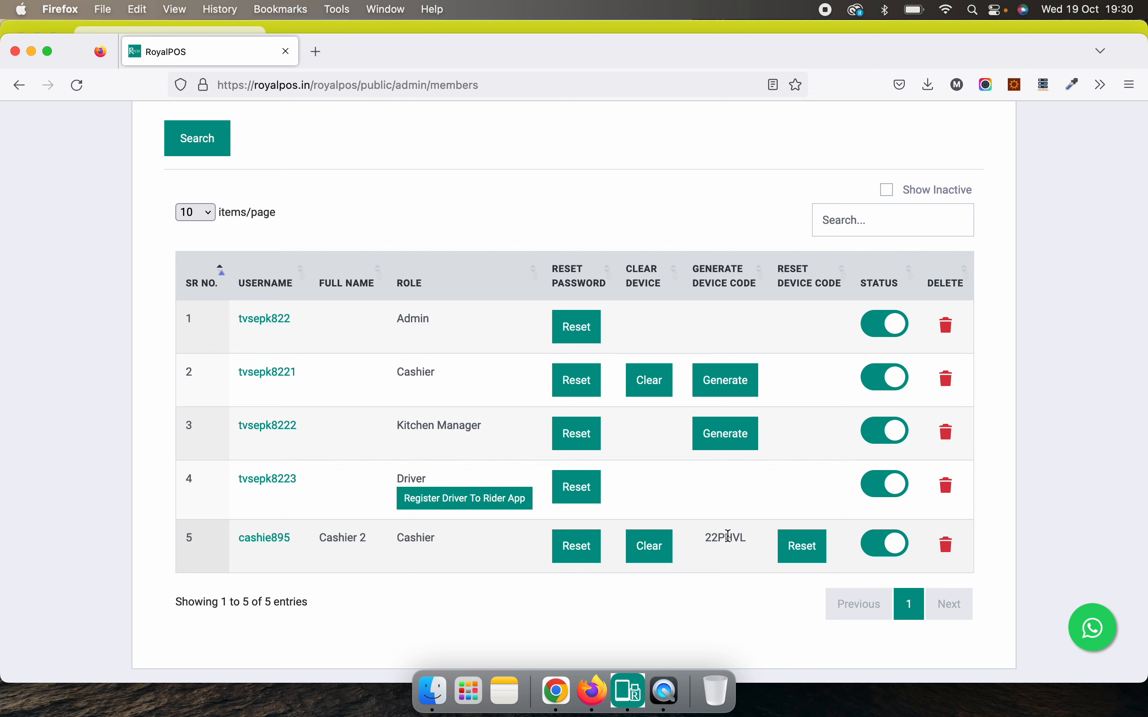
{"action": "scroll", "coordinate": [574, 392], "scroll_direction": "up", "scroll_amount": 10}
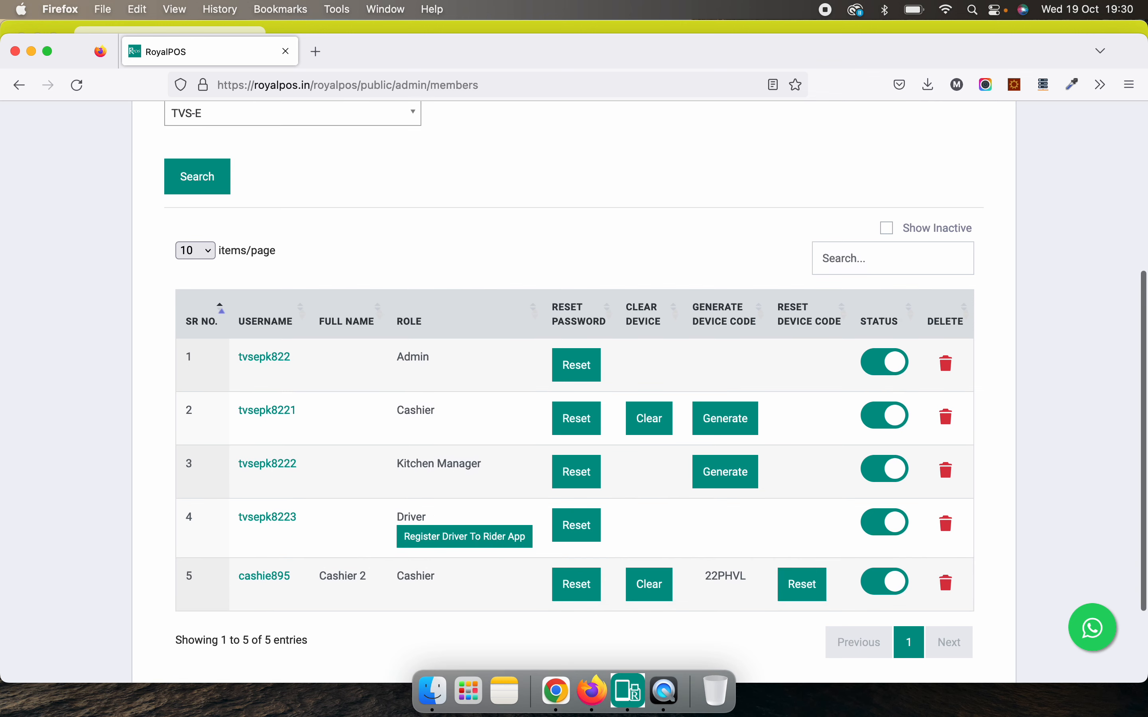
{"action": "scroll", "coordinate": [751, 162], "scroll_direction": "down", "scroll_amount": 2}
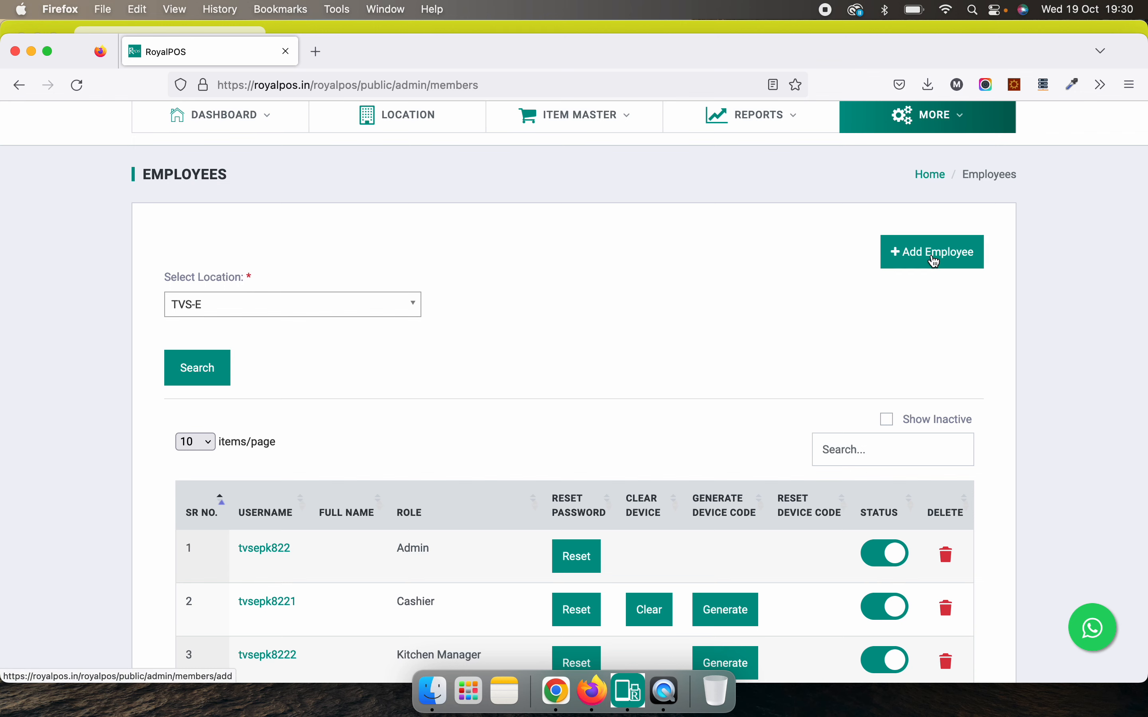
Open the Add Employee form and look through the roles that can be assigned, leaving the role unselected.
{"action": "left_click", "coordinate": [937, 263]}
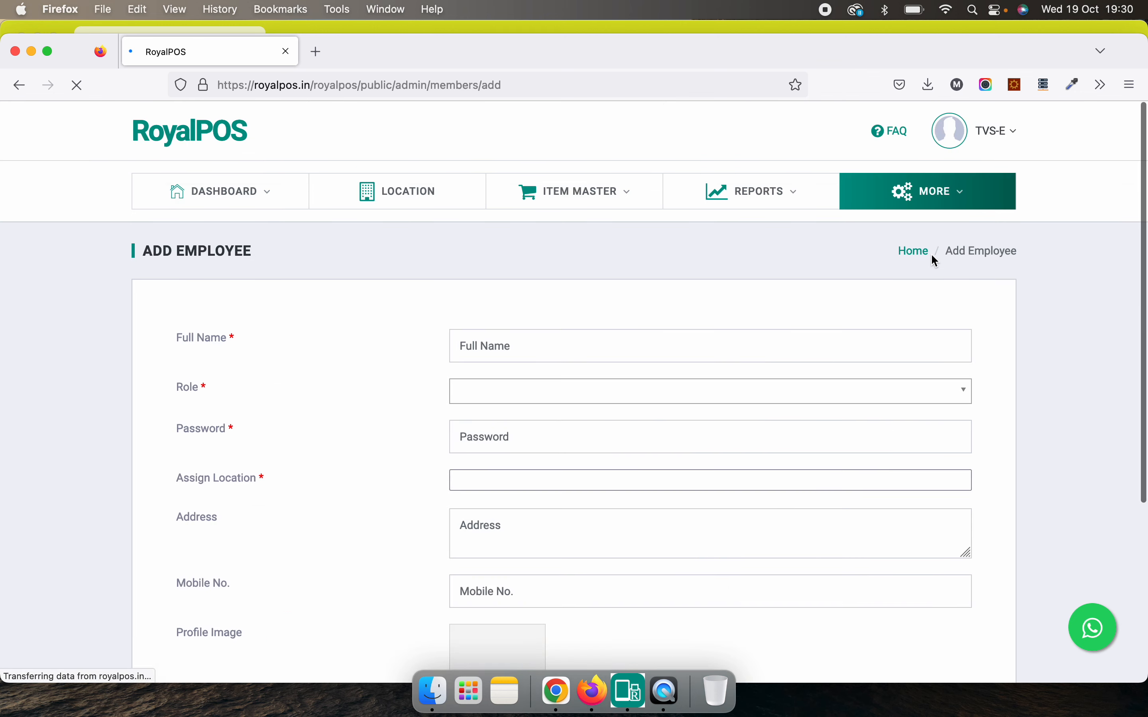
{"action": "scroll", "coordinate": [931, 254], "scroll_direction": "down", "scroll_amount": 2}
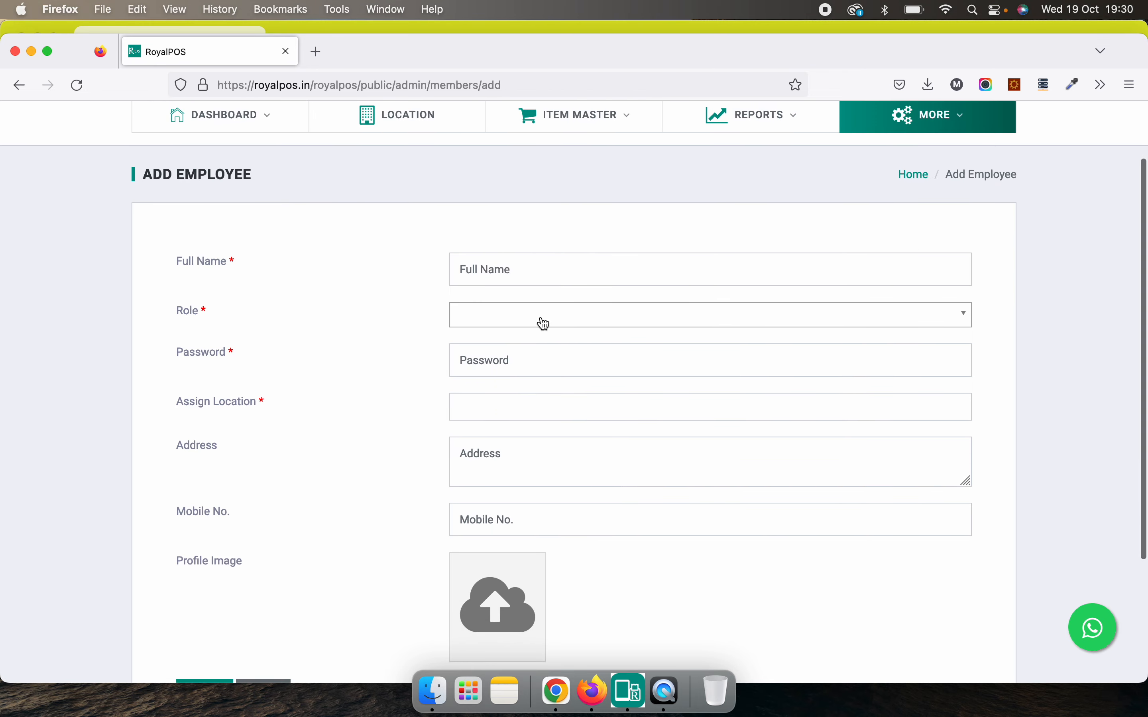
{"action": "left_click", "coordinate": [541, 323]}
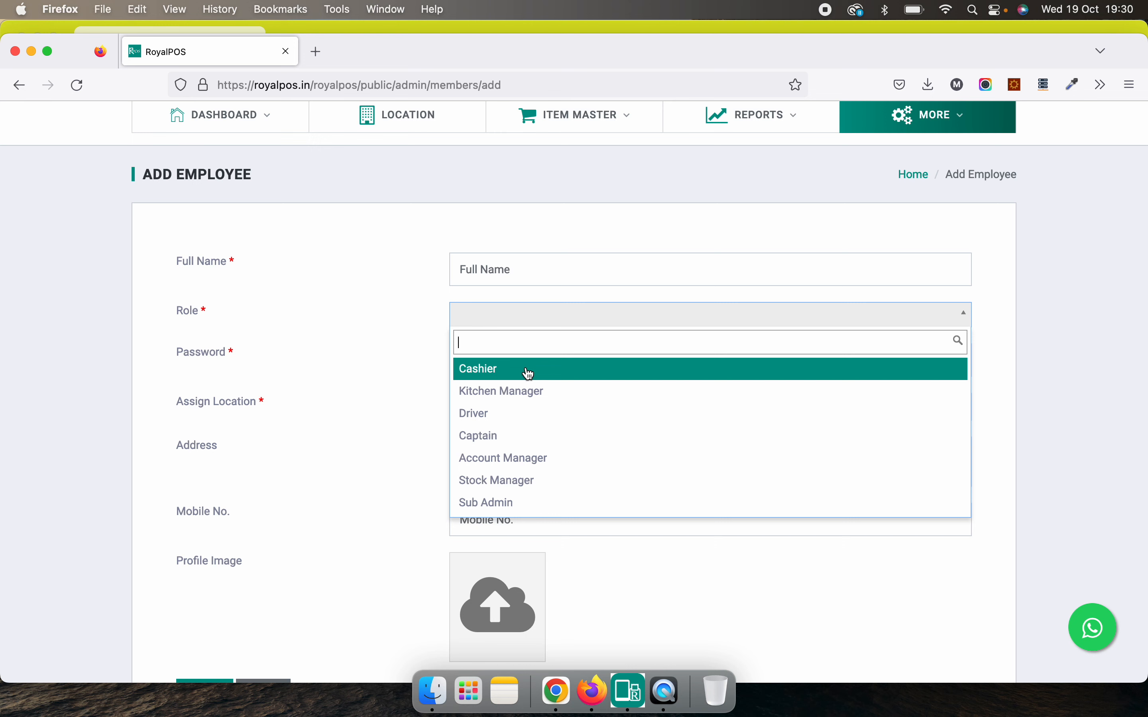
{"action": "left_click", "coordinate": [371, 465]}
{"action": "key", "text": "Down"}
{"action": "key", "text": "Down"}
{"action": "key", "text": "Down"}
{"action": "key", "text": "Down"}
{"action": "key", "text": "Down"}
{"action": "key", "text": "Down"}
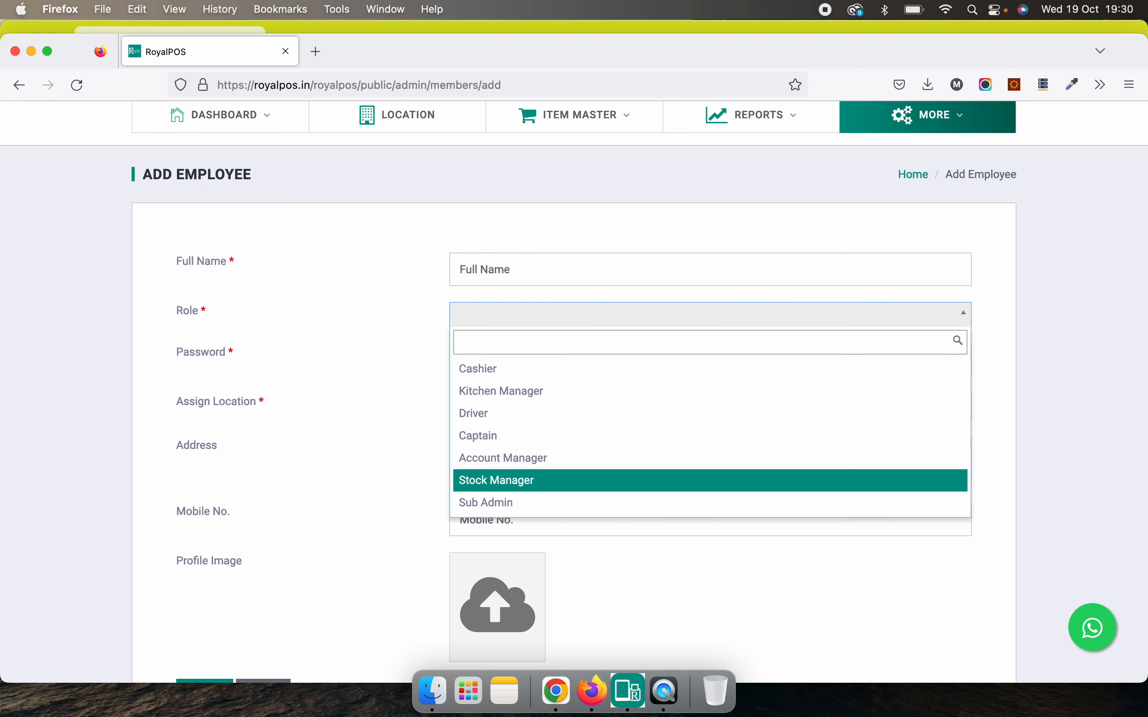
{"action": "left_click", "coordinate": [374, 470]}
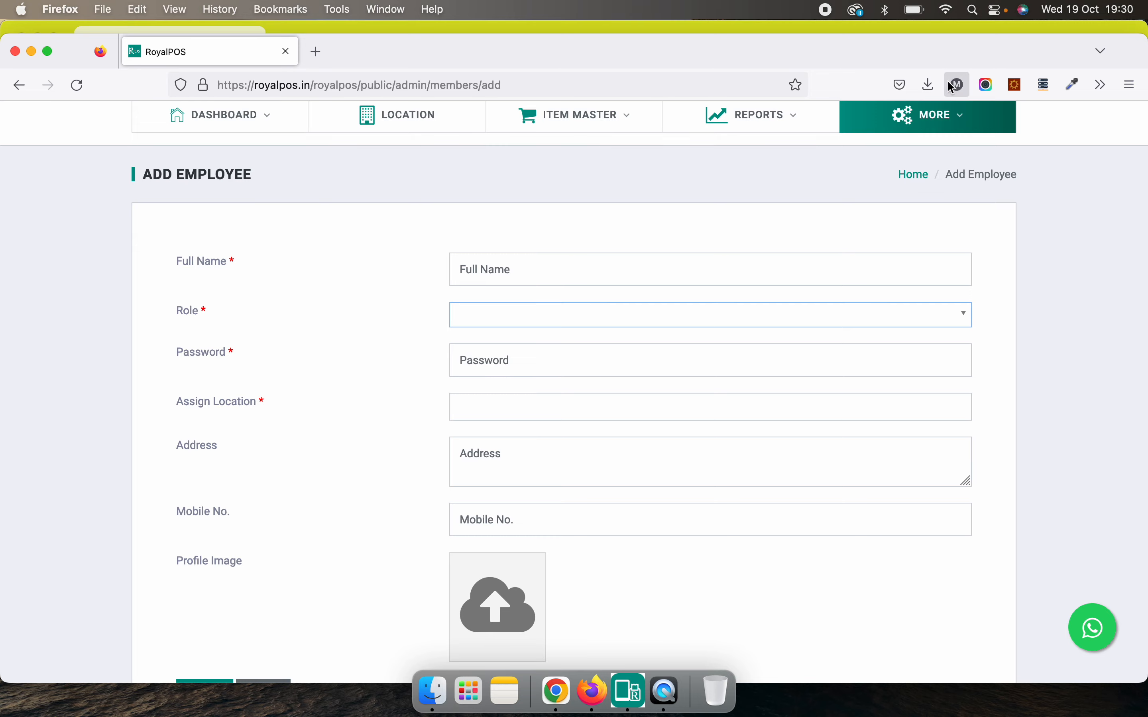
Open the Customers list and review its customer columns and its import and export options.
{"action": "mouse_move", "coordinate": [930, 124]}
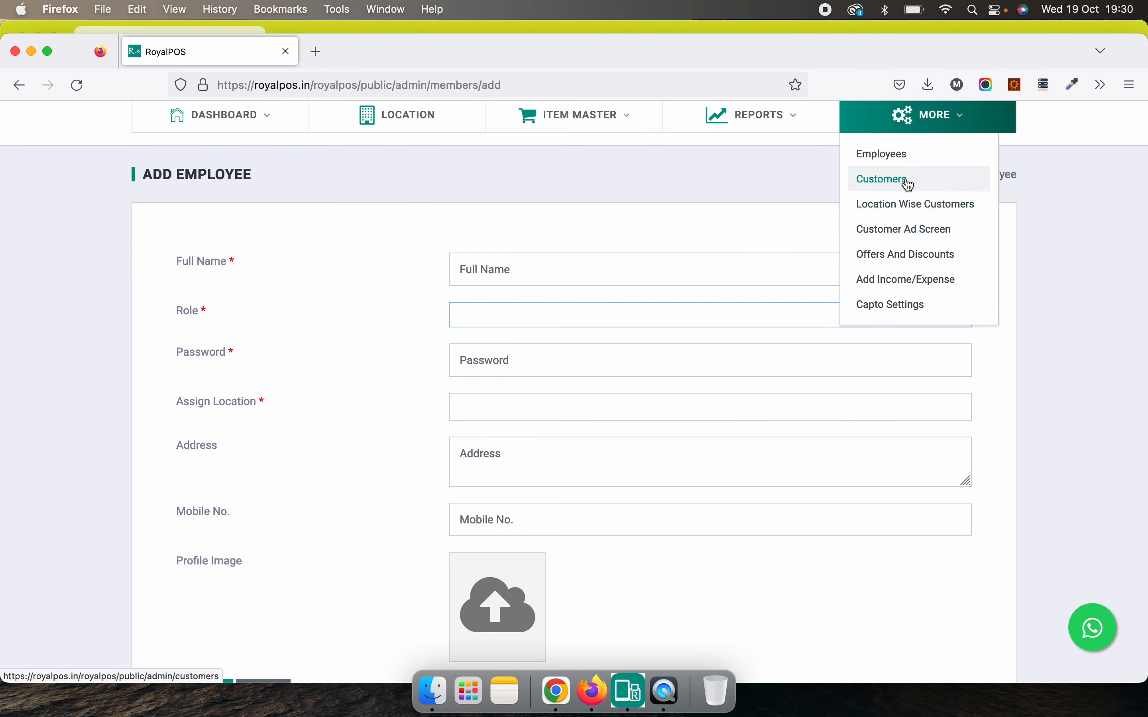
{"action": "left_click", "coordinate": [909, 183]}
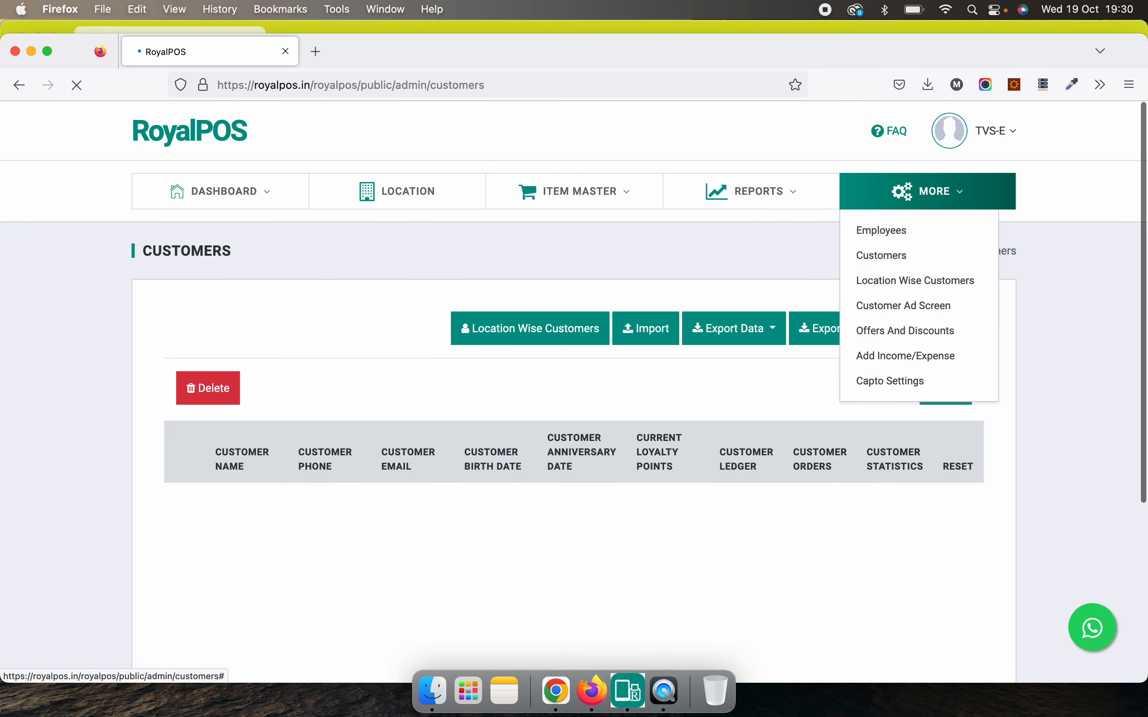
{"action": "scroll", "coordinate": [593, 346], "scroll_direction": "down", "scroll_amount": 4}
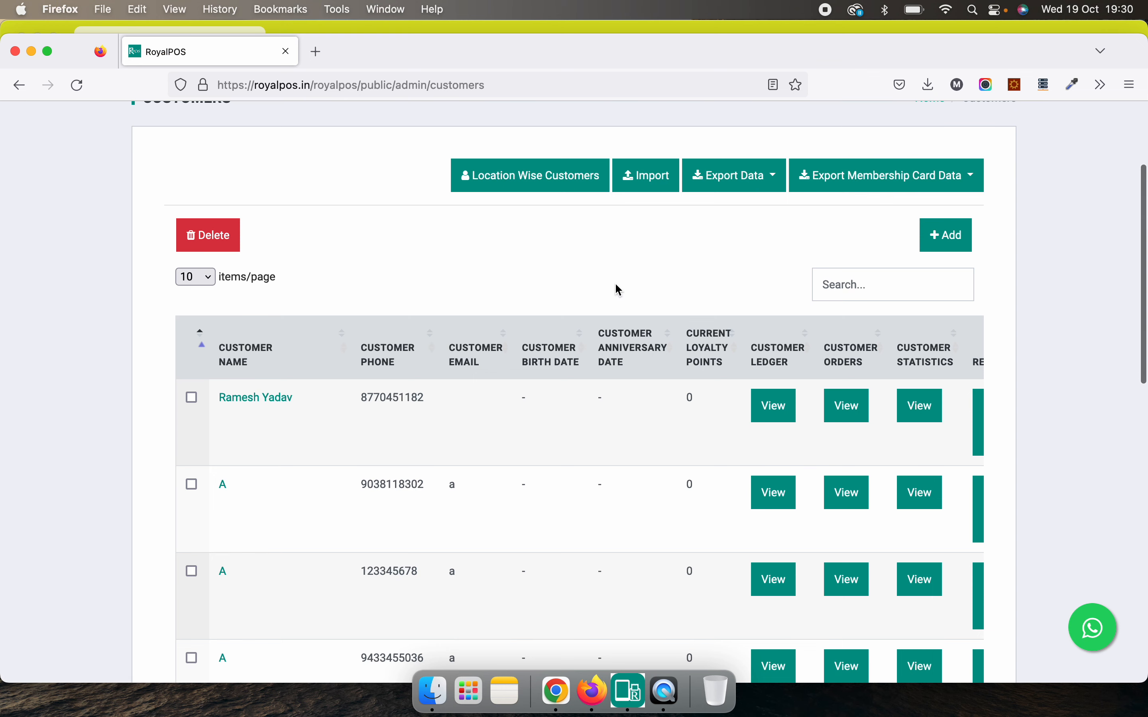
{"action": "scroll", "coordinate": [617, 290], "scroll_direction": "up", "scroll_amount": 3}
Open Offers And Discounts and start a new offer.
{"action": "mouse_move", "coordinate": [930, 192]}
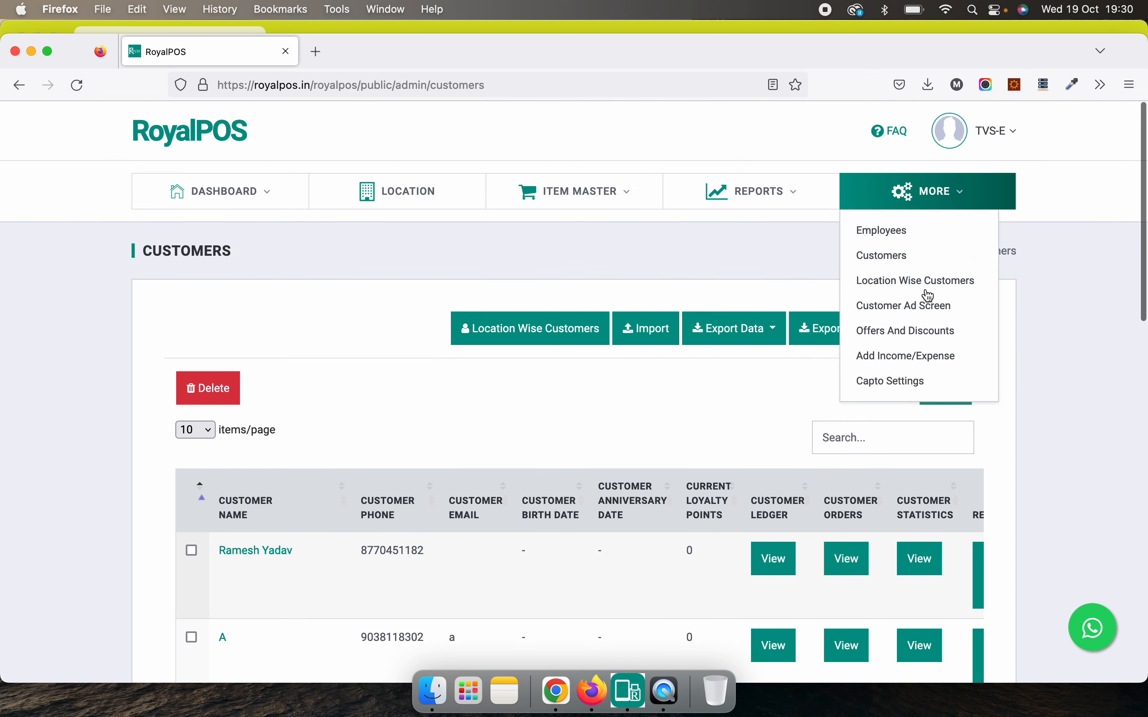
{"action": "left_click", "coordinate": [929, 338]}
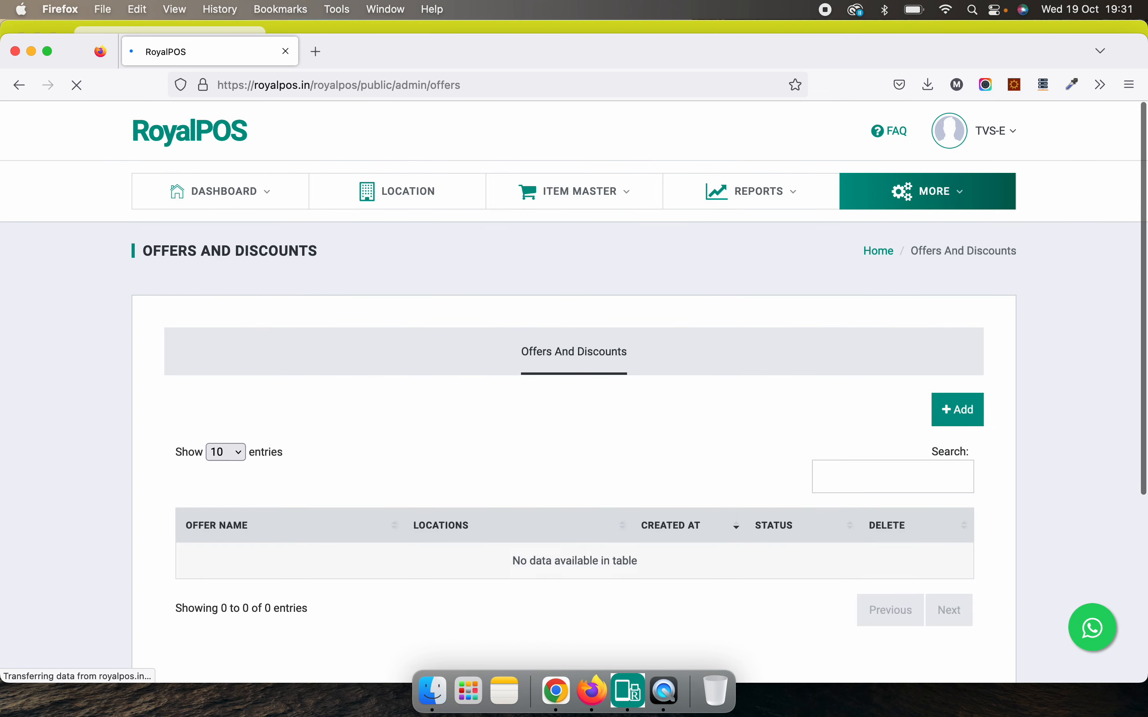
{"action": "scroll", "coordinate": [929, 338], "scroll_direction": "down", "scroll_amount": 3}
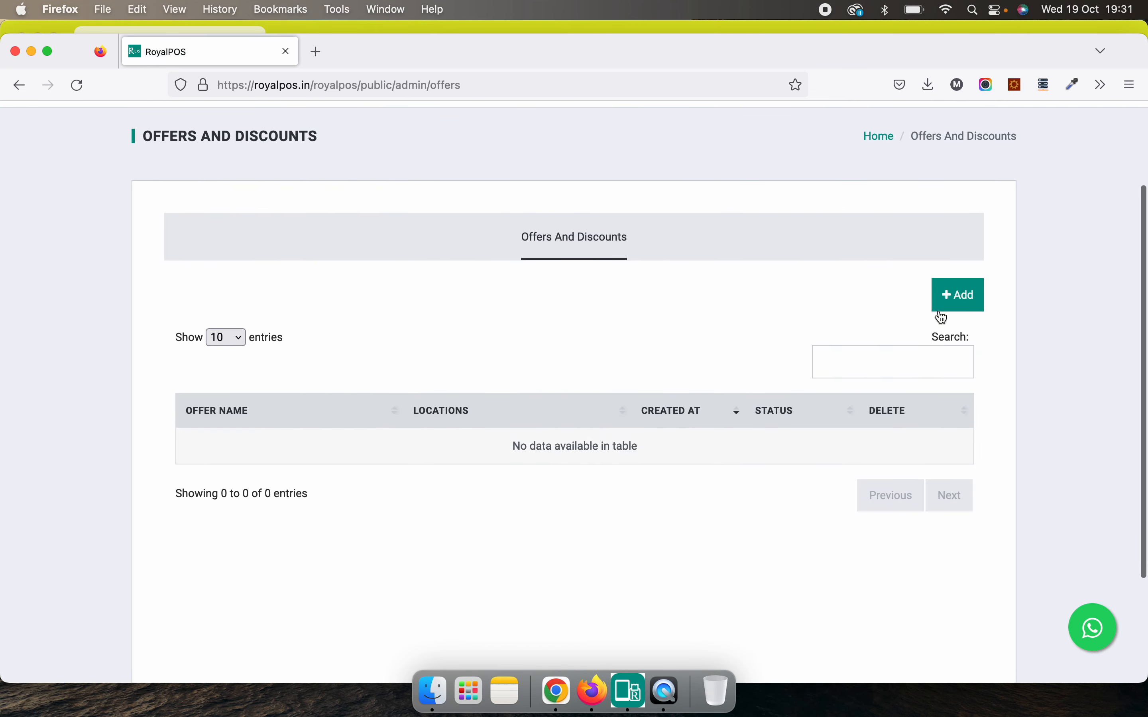
{"action": "left_click", "coordinate": [958, 298]}
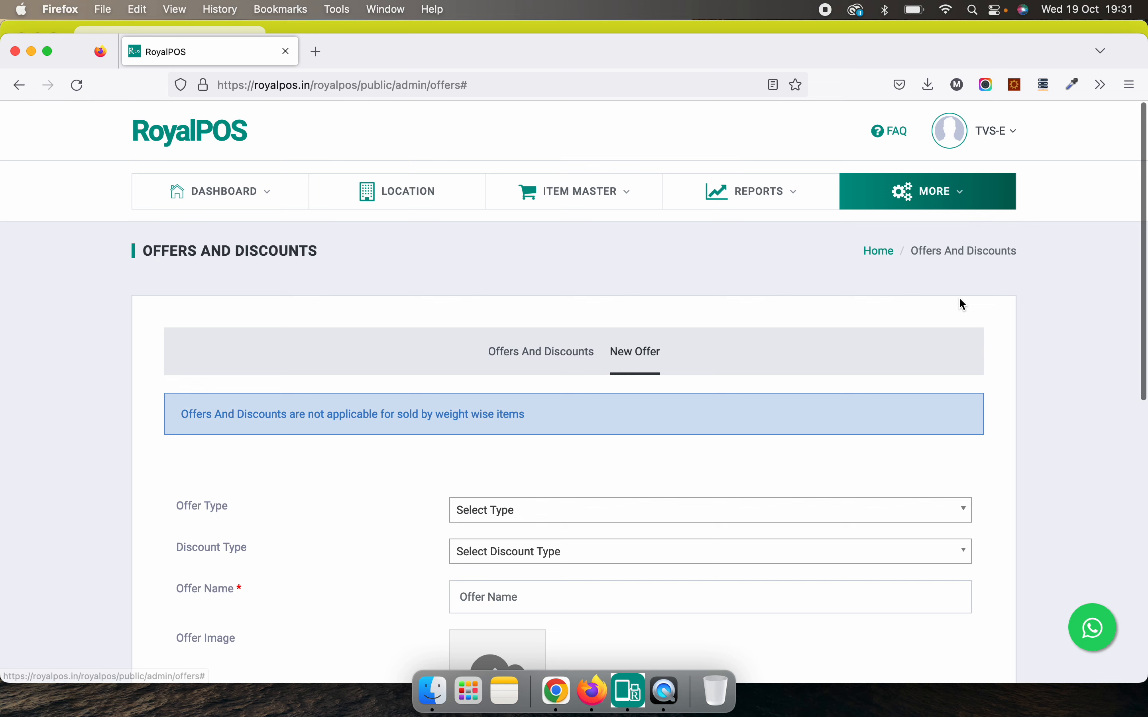
View the Offer Type and Discount Type choices of the new offer without selecting any.
{"action": "left_click", "coordinate": [588, 513]}
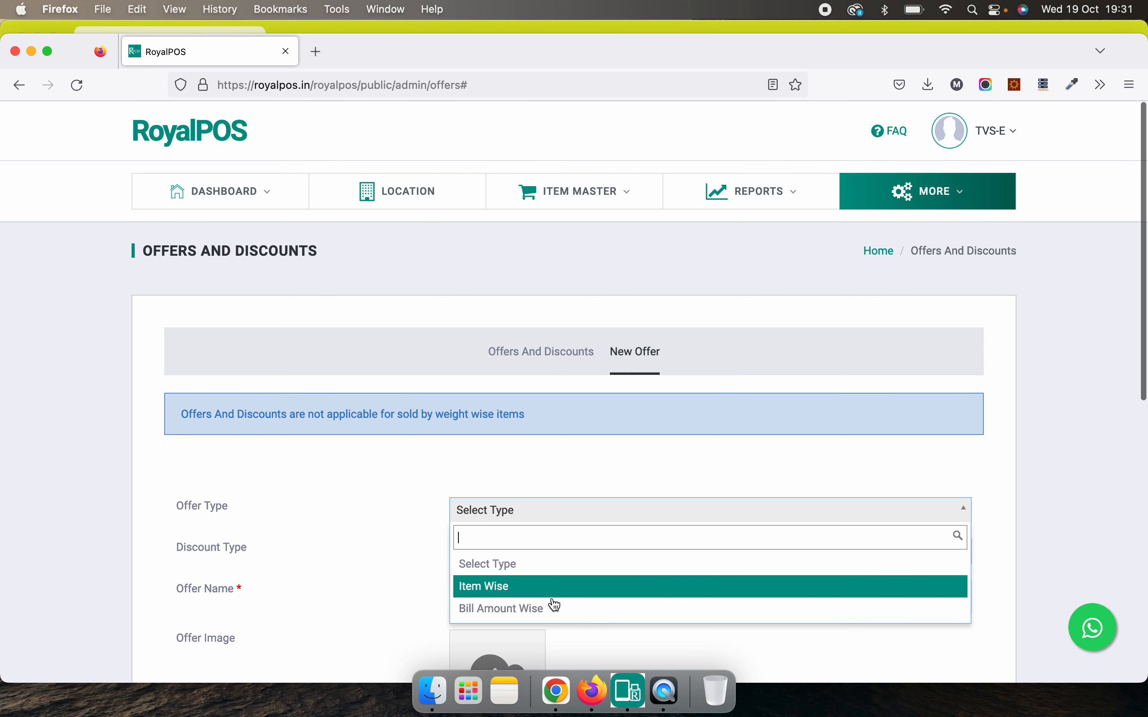
{"action": "left_click", "coordinate": [374, 595]}
{"action": "key", "text": "Down"}
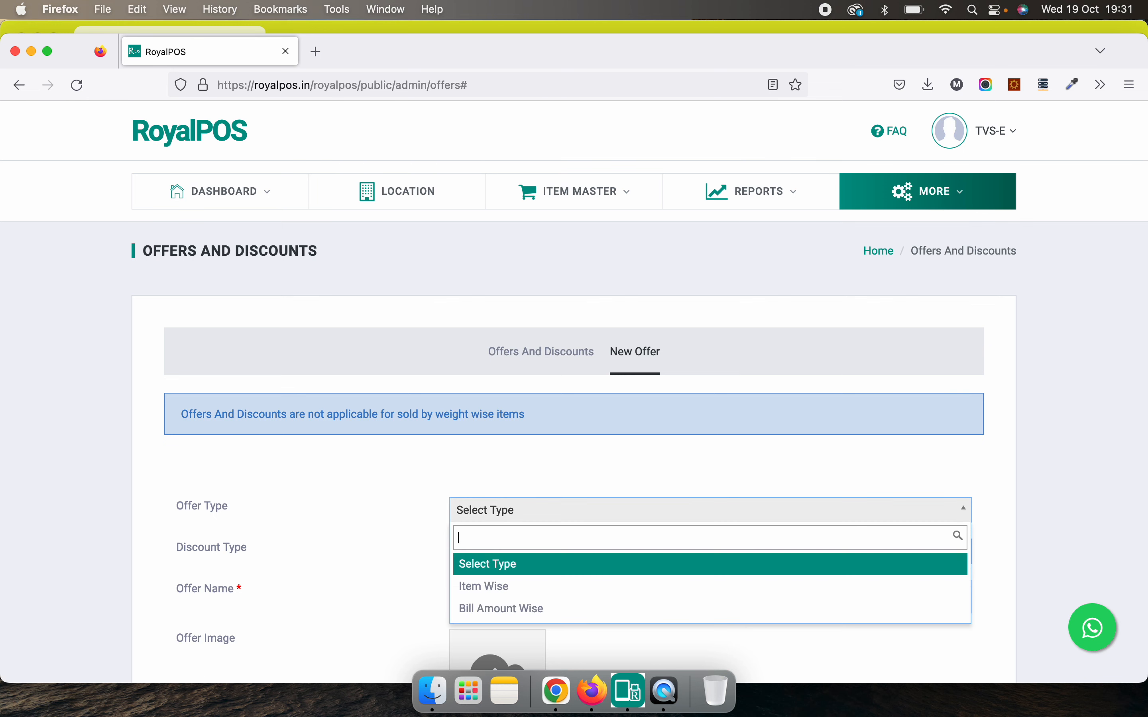
{"action": "key", "text": "Down"}
{"action": "left_click", "coordinate": [374, 595]}
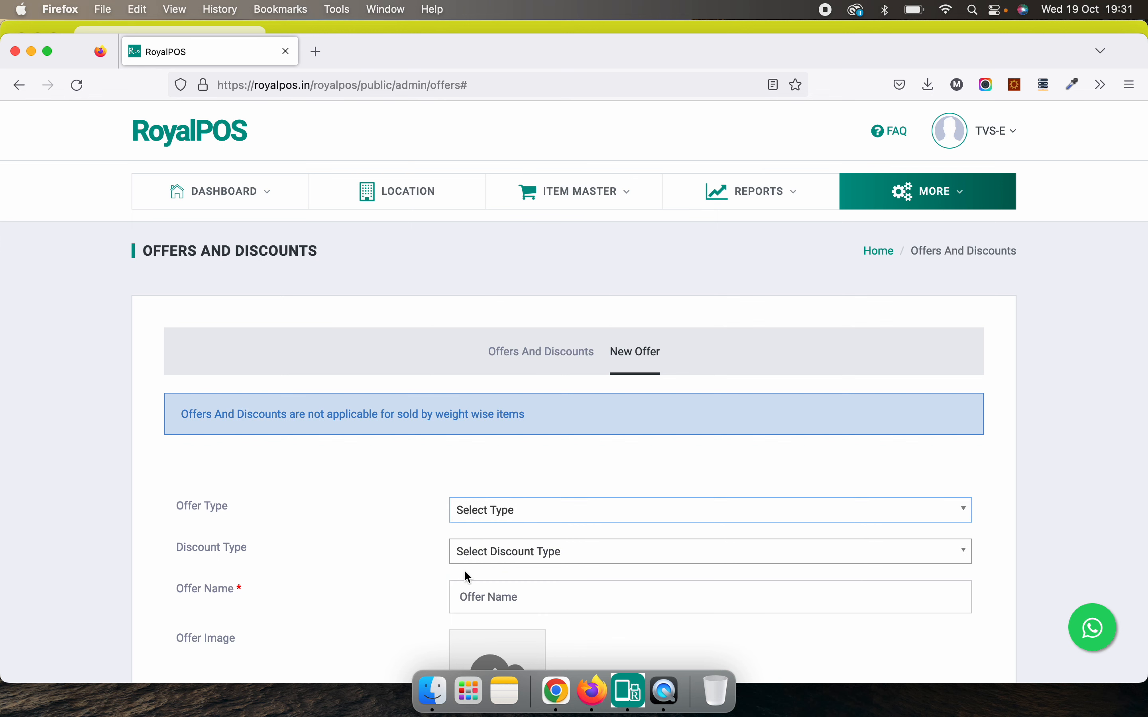
{"action": "left_click", "coordinate": [499, 553]}
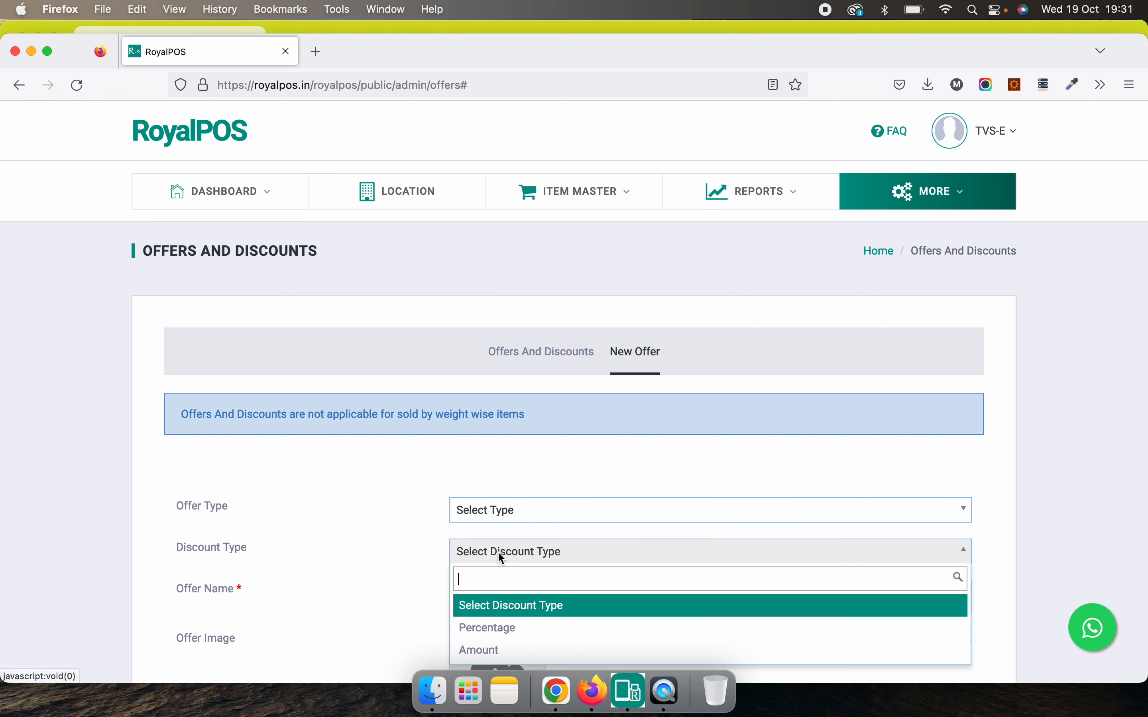
{"action": "left_click", "coordinate": [367, 606]}
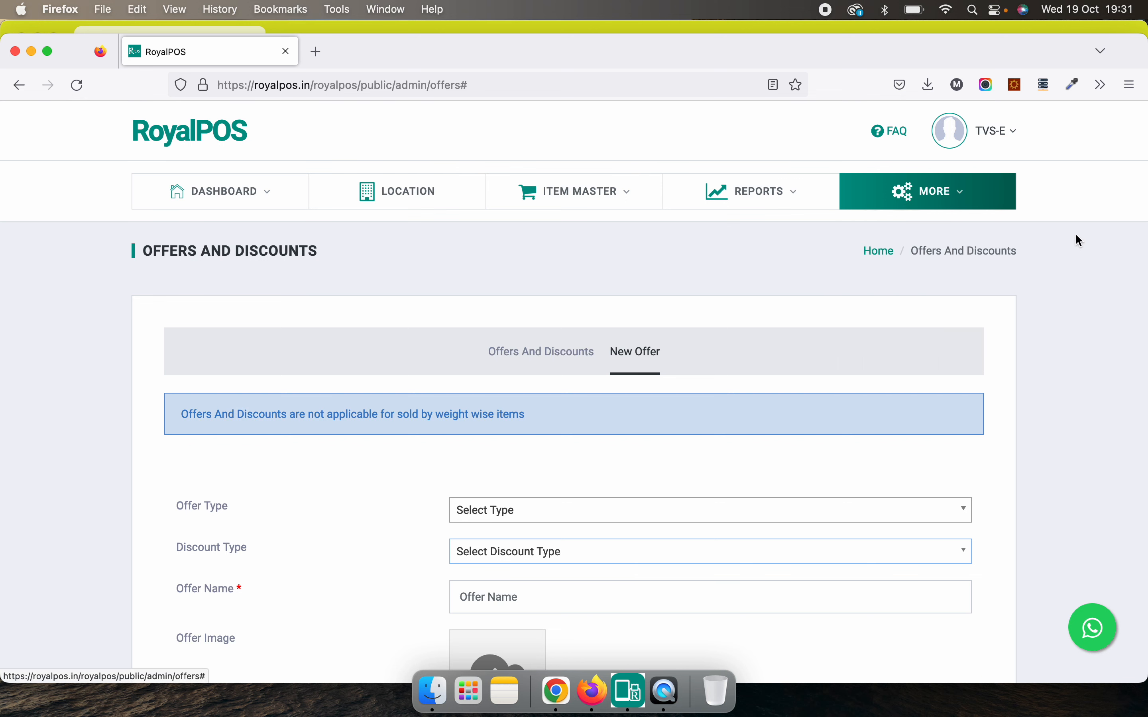
Open the account's Settings page and review its PIN, service charge, membership, wallet and timezone options.
{"action": "mouse_move", "coordinate": [942, 205]}
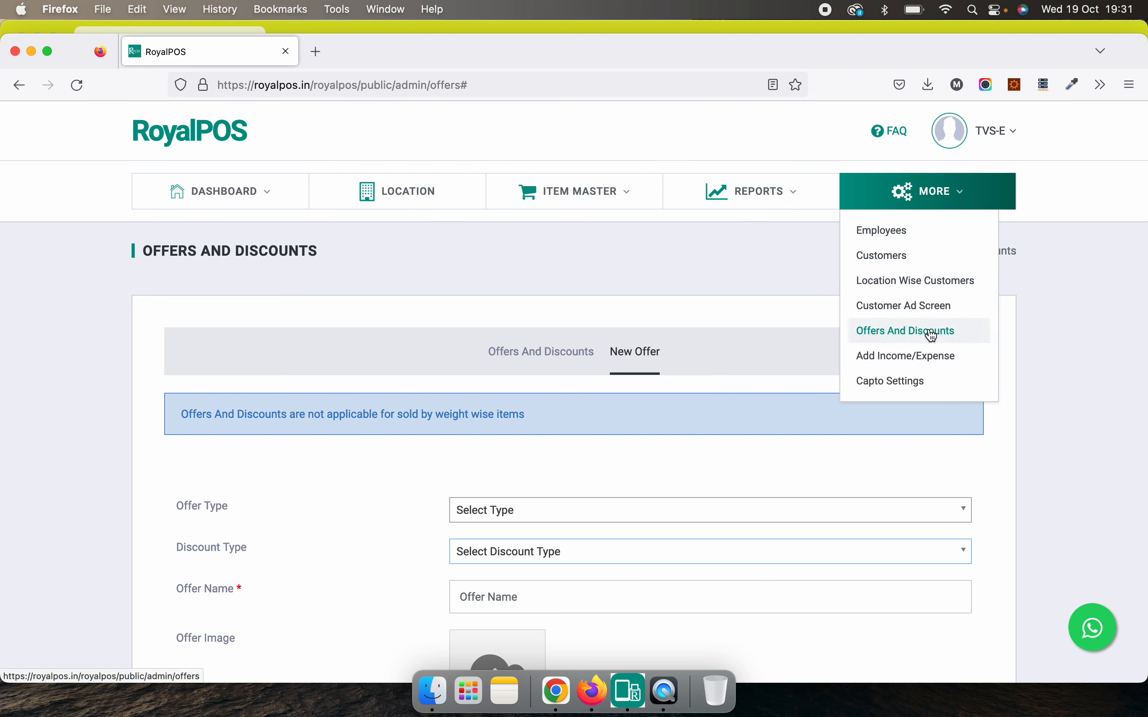
{"action": "mouse_move", "coordinate": [981, 135]}
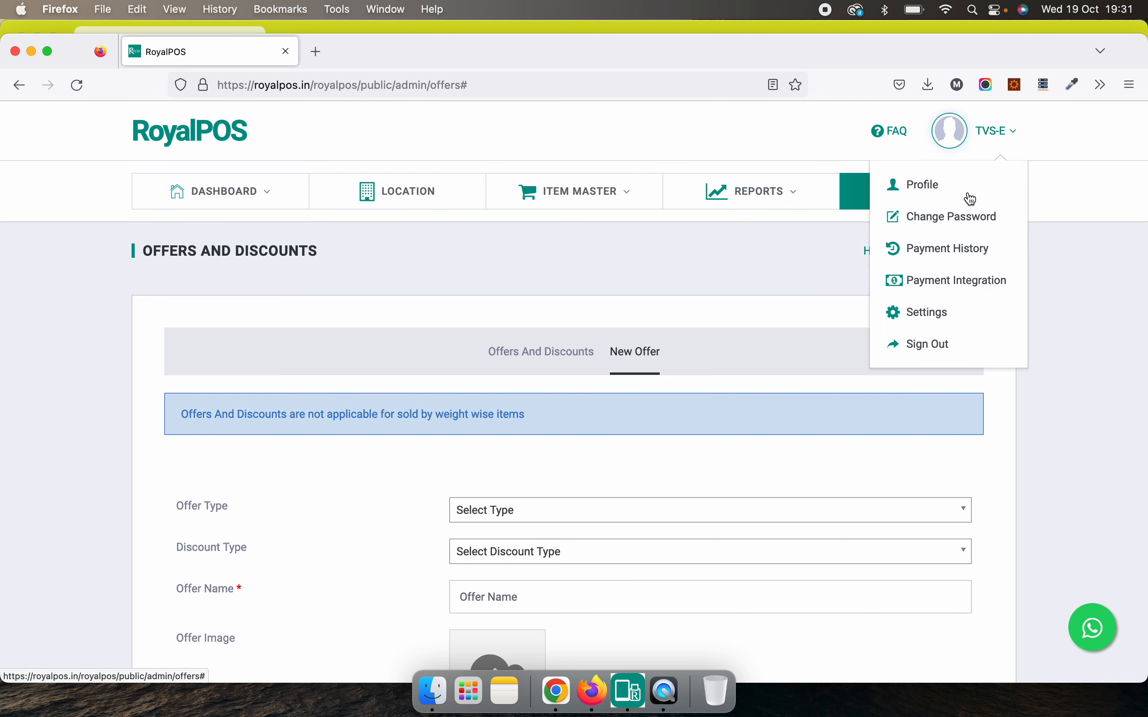
{"action": "left_click", "coordinate": [939, 315]}
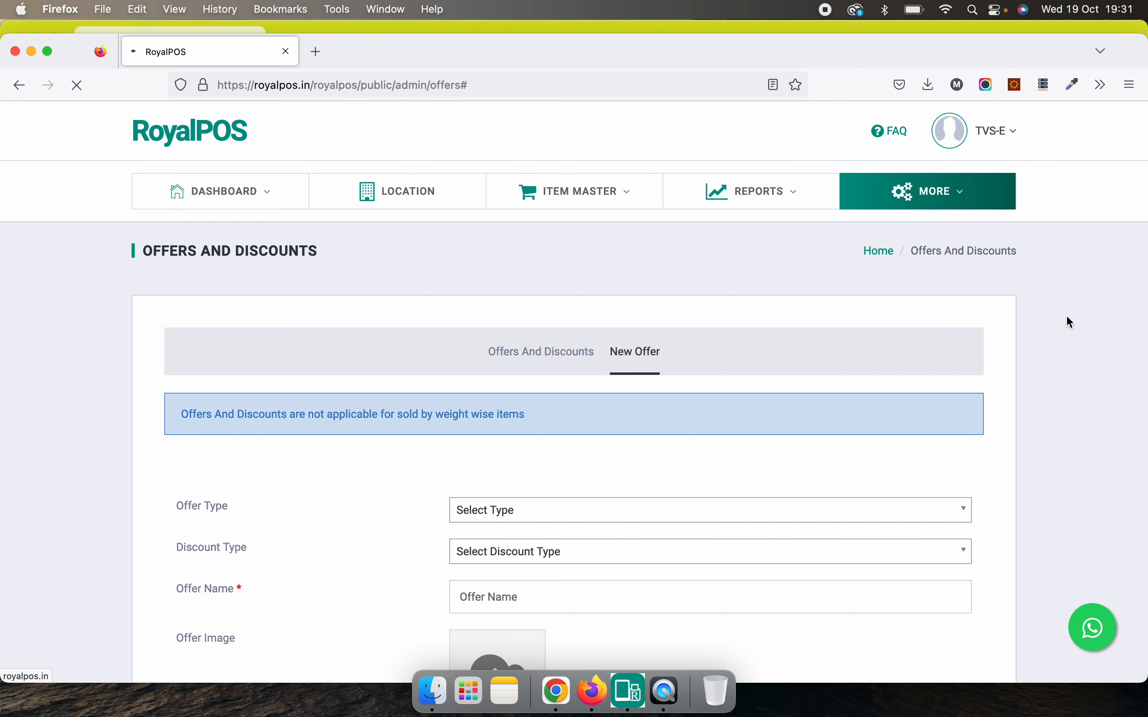
{"action": "scroll", "coordinate": [574, 380], "scroll_direction": "down", "scroll_amount": 10}
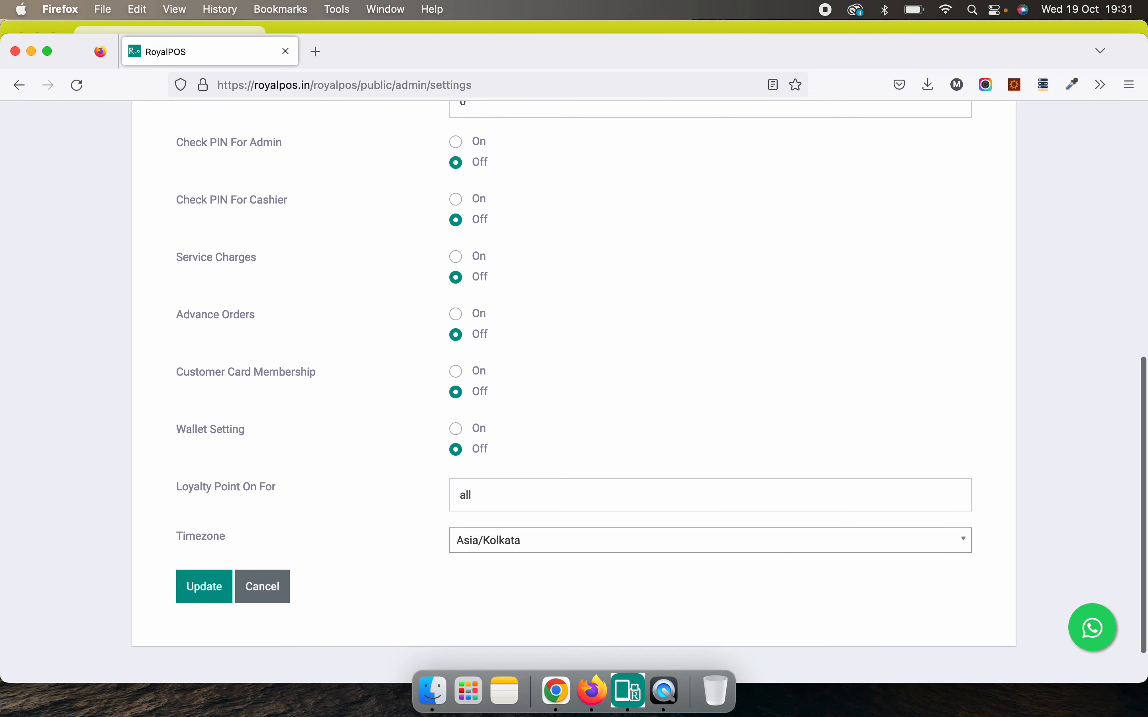
{"action": "scroll", "coordinate": [606, 279], "scroll_direction": "up", "scroll_amount": 2}
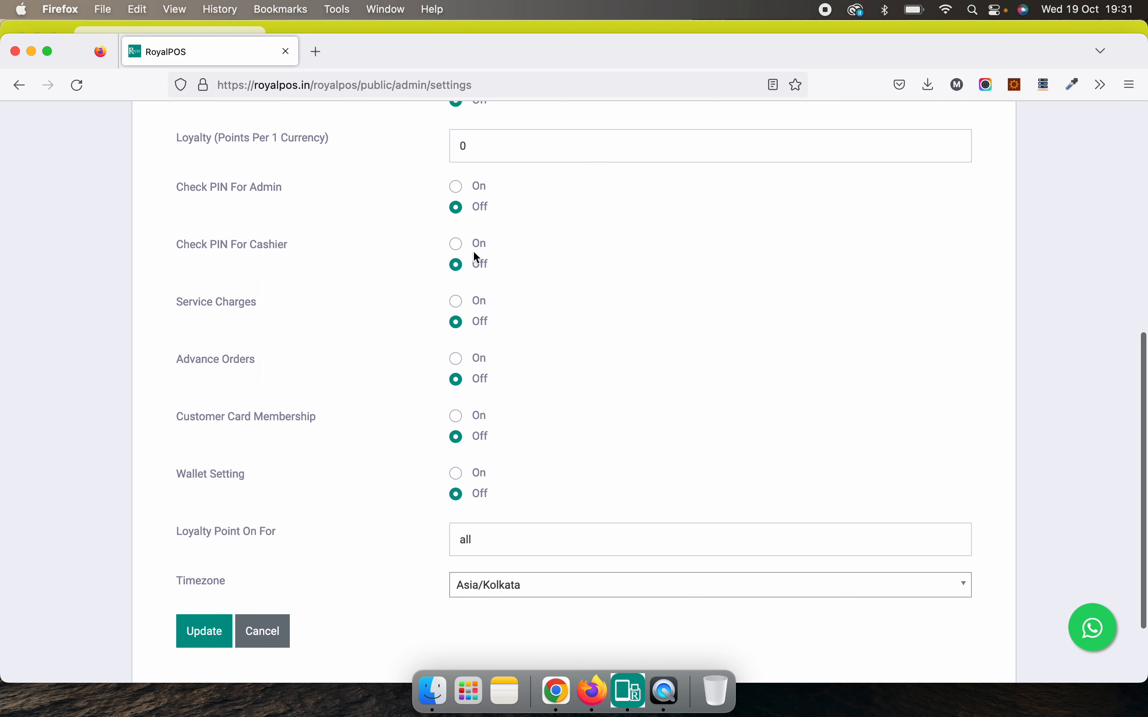
Set Check PIN For Cashier and Check PIN For Admin to On, and briefly enable Wallet Setting to view its options.
{"action": "left_click", "coordinate": [456, 244]}
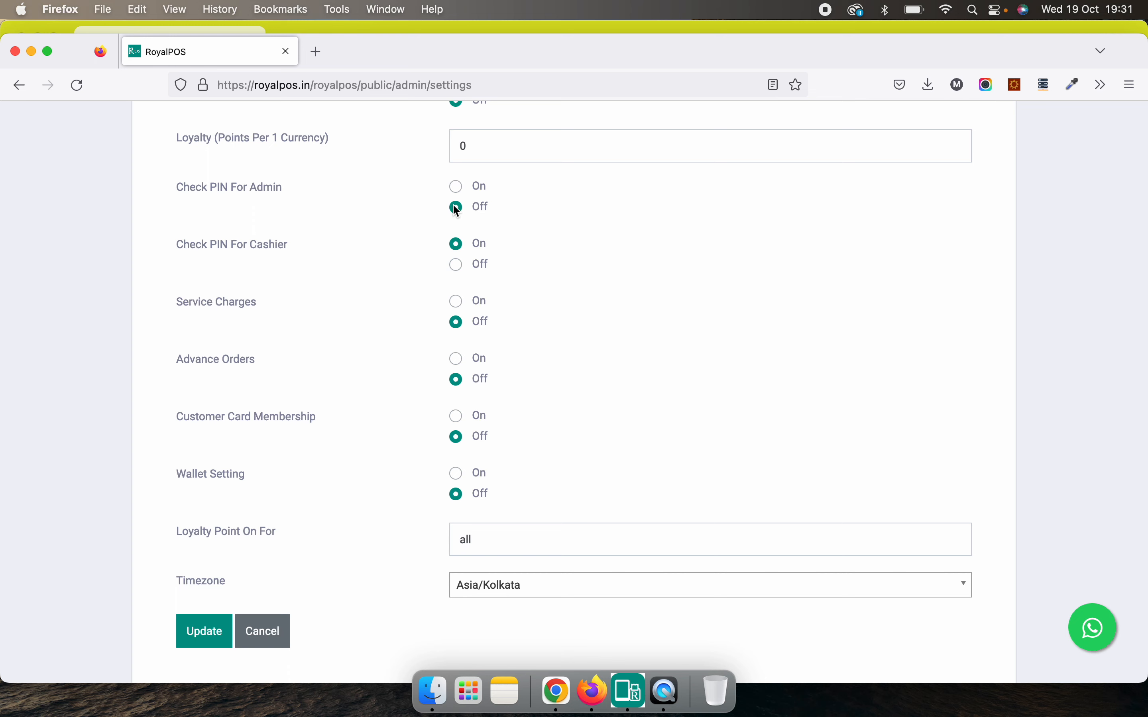
{"action": "left_click", "coordinate": [456, 186]}
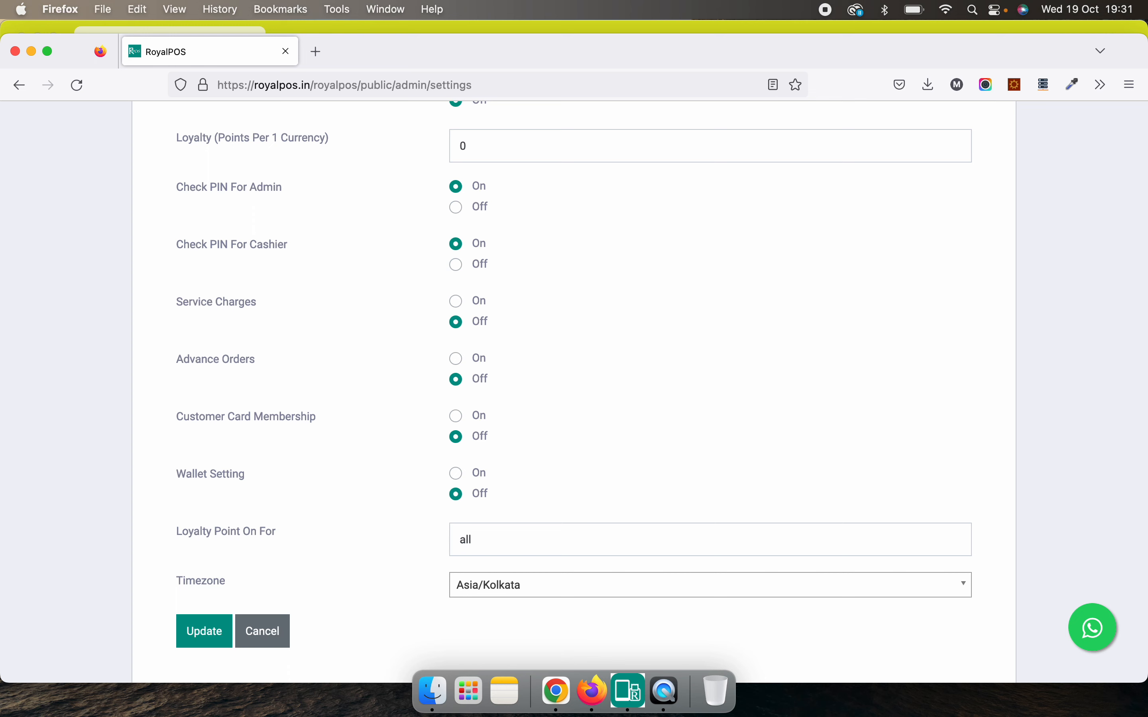
{"action": "left_click", "coordinate": [456, 474]}
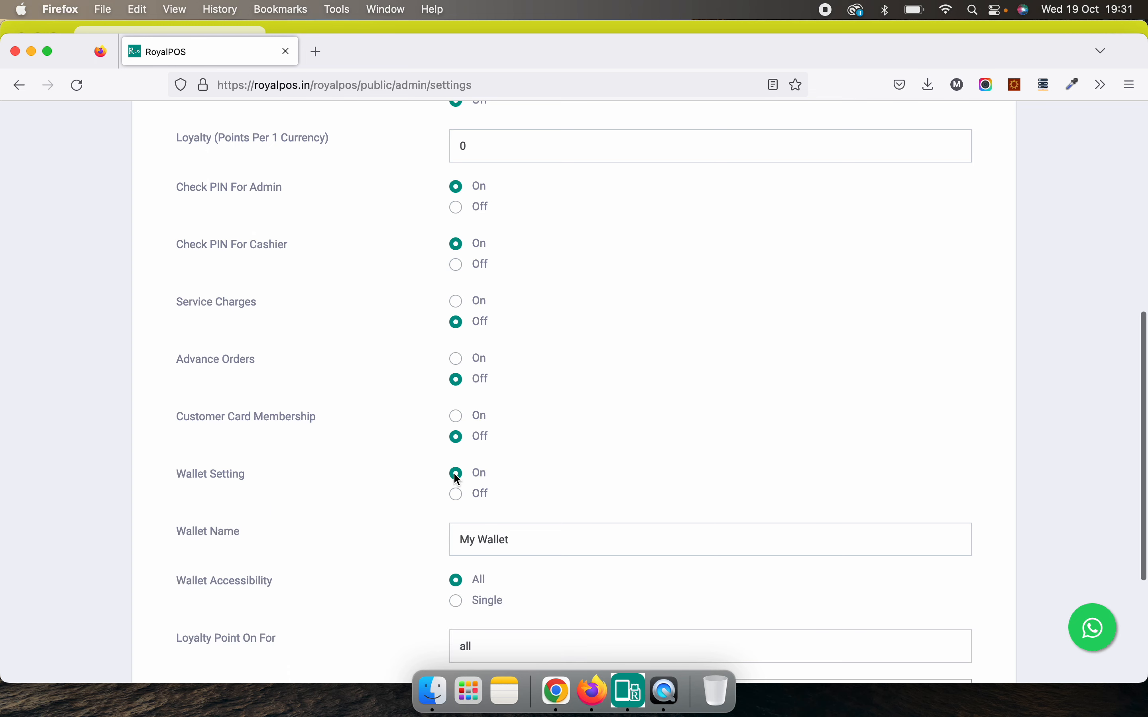
{"action": "left_click", "coordinate": [461, 494]}
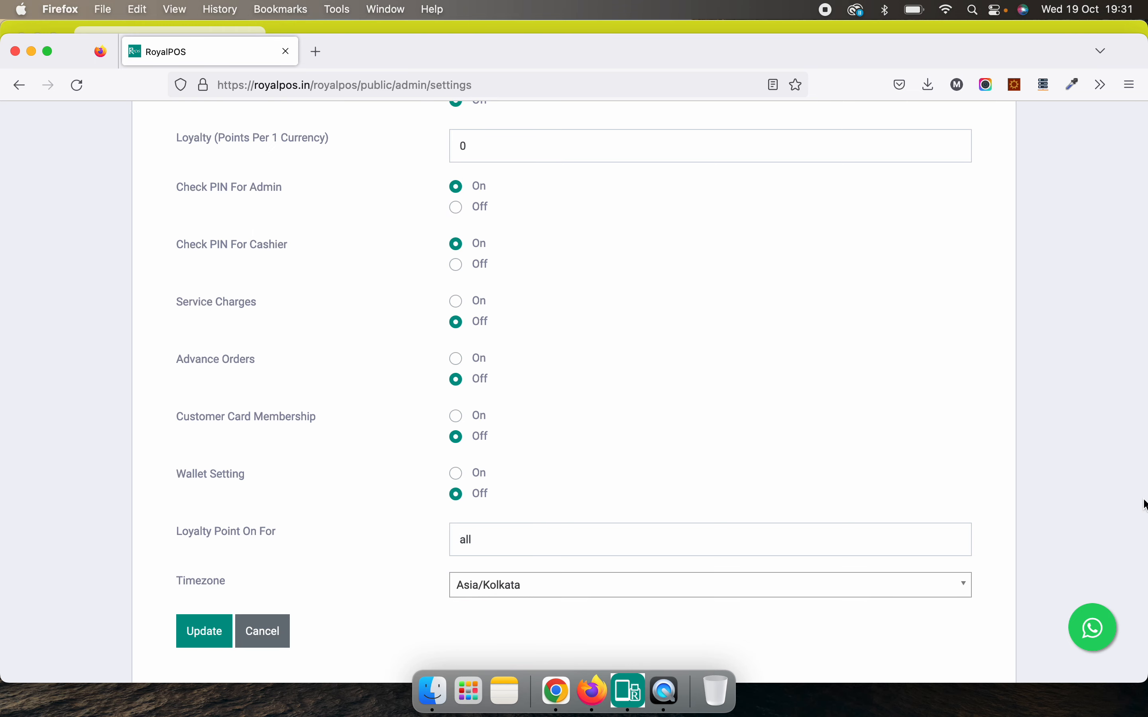
Return to the start of the settings and bring up the overview of available reports.
{"action": "scroll", "coordinate": [1091, 481], "scroll_direction": "up", "scroll_amount": 1}
{"action": "scroll", "coordinate": [861, 413], "scroll_direction": "up", "scroll_amount": 10}
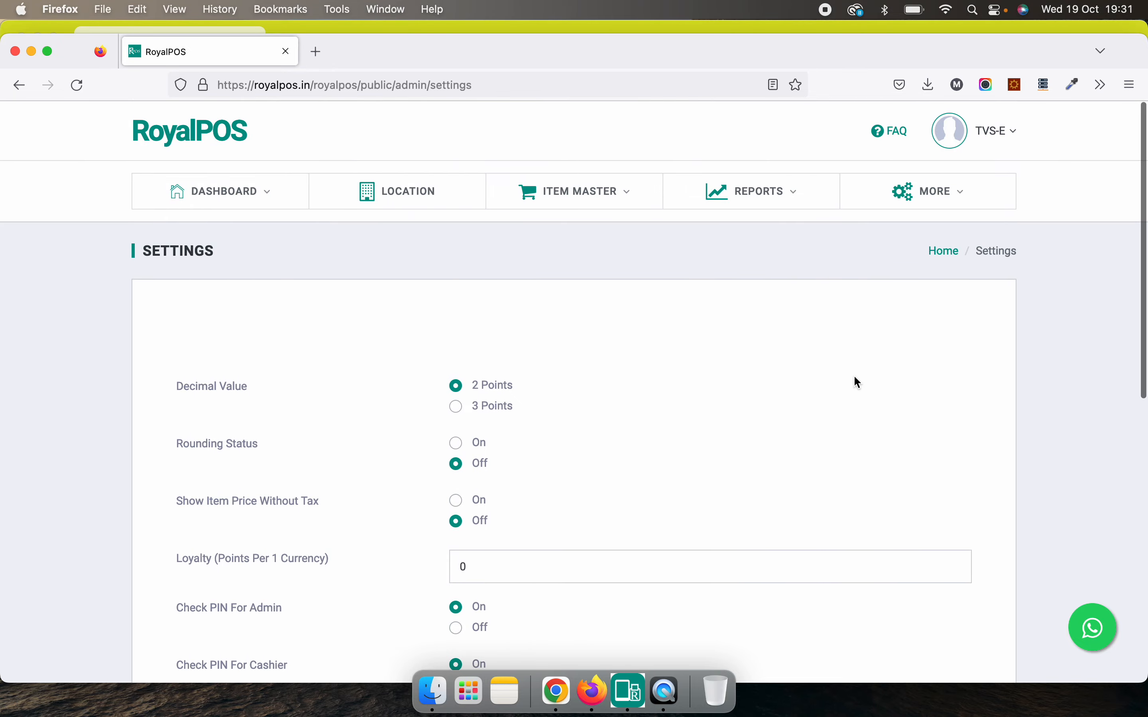
{"action": "left_click", "coordinate": [717, 207]}
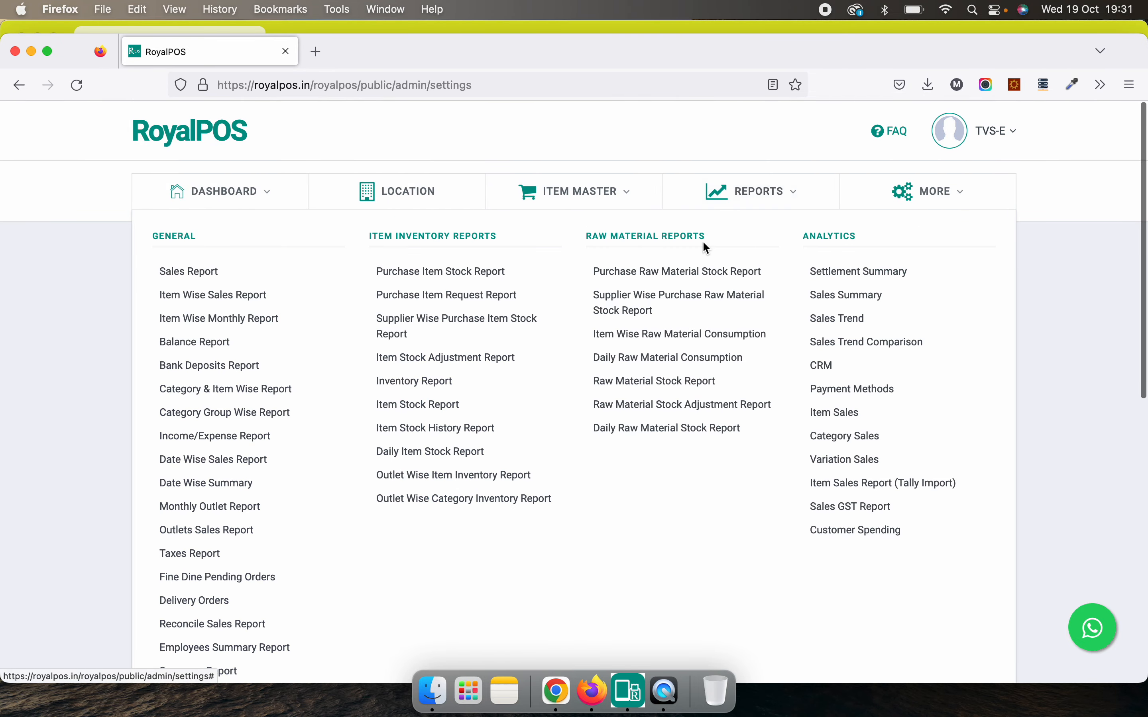